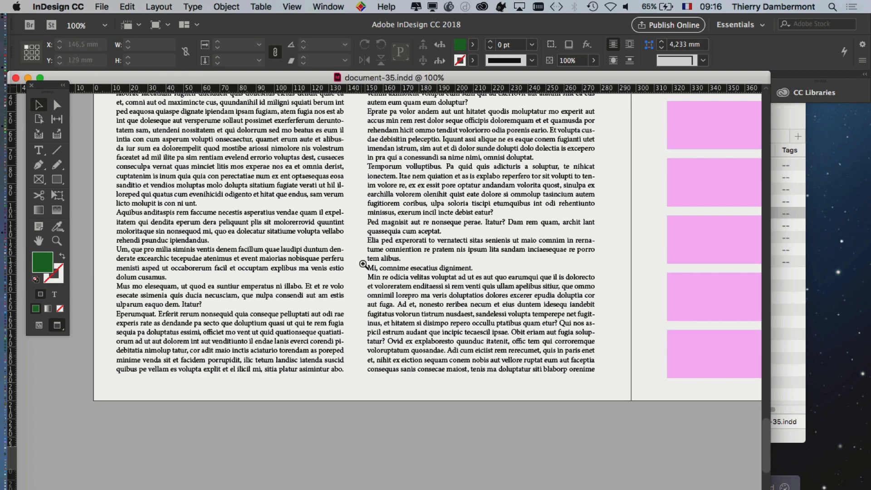
Examine the two-column text page up close at up to 400% and within its whole spread at 50%
{"action": "left_click", "coordinate": [413, 240]}
{"action": "left_click", "coordinate": [416, 243], "text": "super"}
{"action": "left_click", "coordinate": [416, 244], "text": "super"}
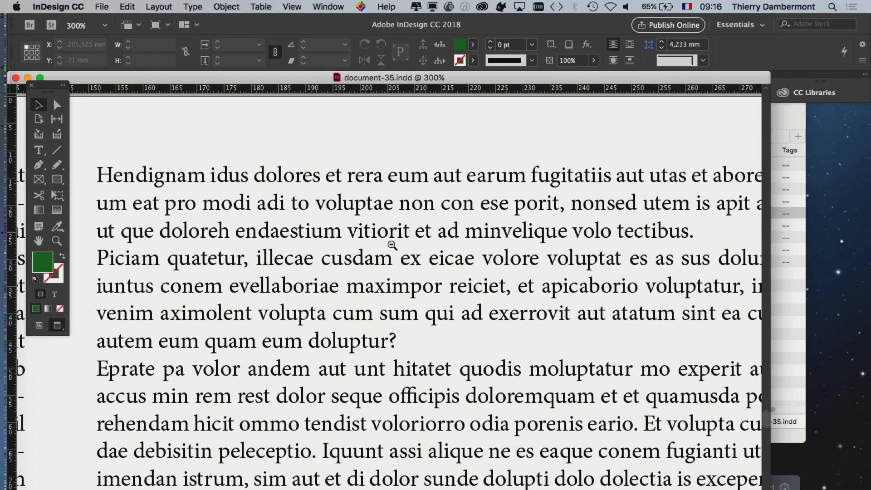
{"action": "left_click", "coordinate": [395, 159], "text": "alt+super"}
{"action": "left_click", "coordinate": [395, 160], "text": "alt+super"}
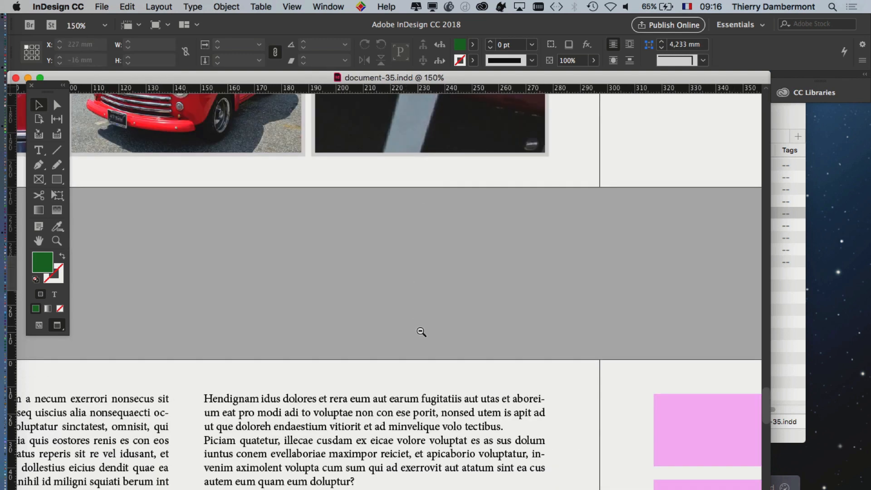
{"action": "left_click", "coordinate": [424, 353], "text": "alt+super"}
{"action": "left_click", "coordinate": [439, 414], "text": "alt+super"}
{"action": "left_click", "coordinate": [408, 418], "text": "alt+super"}
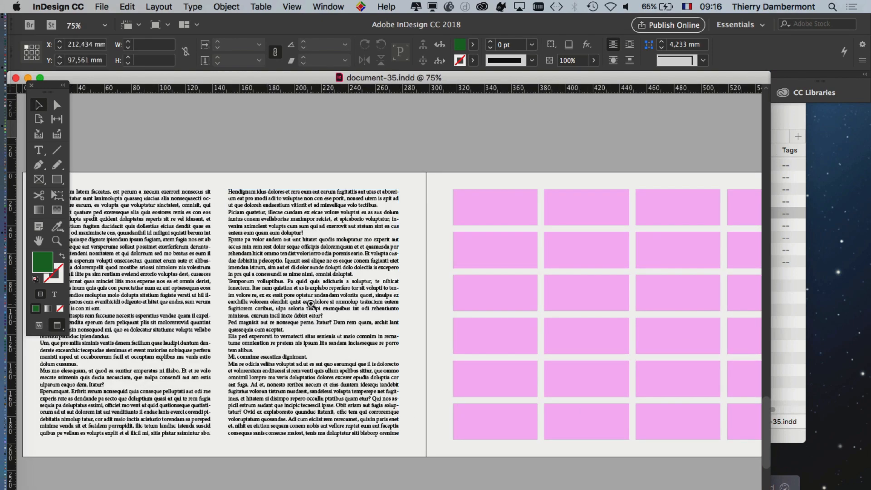
{"action": "left_click", "coordinate": [306, 316], "text": "super"}
{"action": "left_click", "coordinate": [307, 316], "text": "super"}
{"action": "left_click", "coordinate": [332, 323], "text": "super"}
{"action": "left_click", "coordinate": [383, 326], "text": "super"}
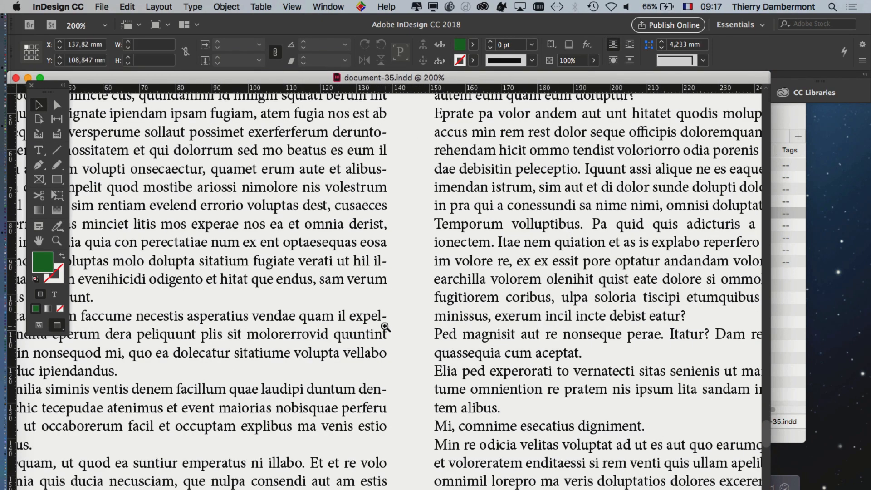
{"action": "left_click", "coordinate": [384, 326], "text": "super"}
{"action": "left_click", "coordinate": [384, 326], "text": "super"}
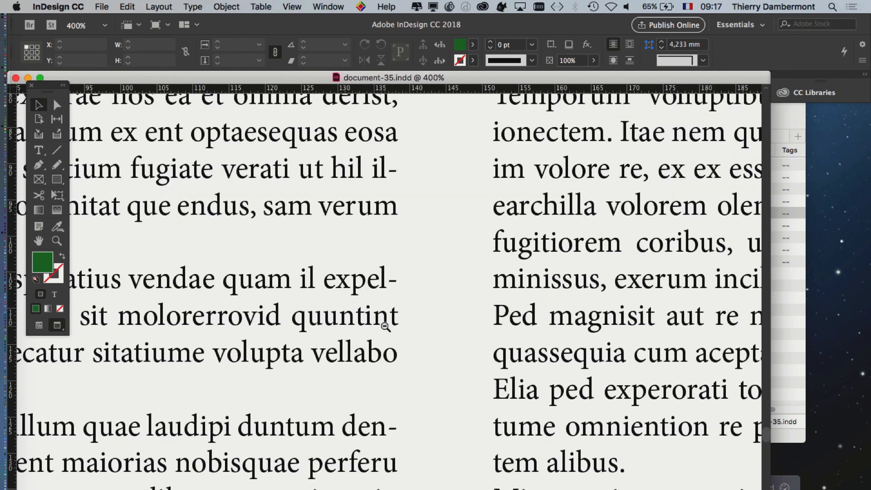
{"action": "left_click", "coordinate": [419, 286], "text": "alt+super"}
{"action": "left_click", "coordinate": [417, 286], "text": "alt+super"}
{"action": "left_click", "coordinate": [417, 288], "text": "alt+super"}
{"action": "left_click", "coordinate": [416, 292], "text": "alt+super"}
{"action": "left_click", "coordinate": [415, 295], "text": "alt+super"}
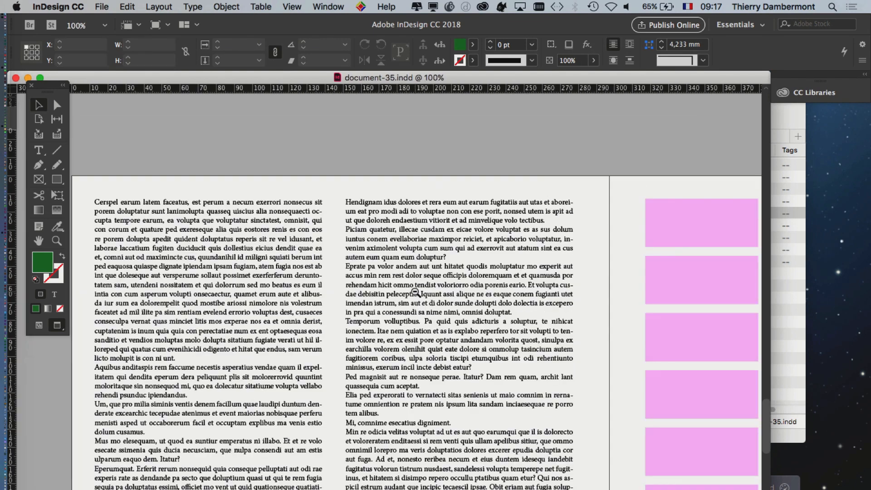
{"action": "left_click", "coordinate": [415, 297], "text": "alt+super"}
{"action": "left_click", "coordinate": [440, 316], "text": "alt+super"}
Look through the document's spreads, from the text pages to the opening spread about the fauna of New York
{"action": "scroll", "coordinate": [440, 315], "scroll_direction": "up", "scroll_amount": 4}
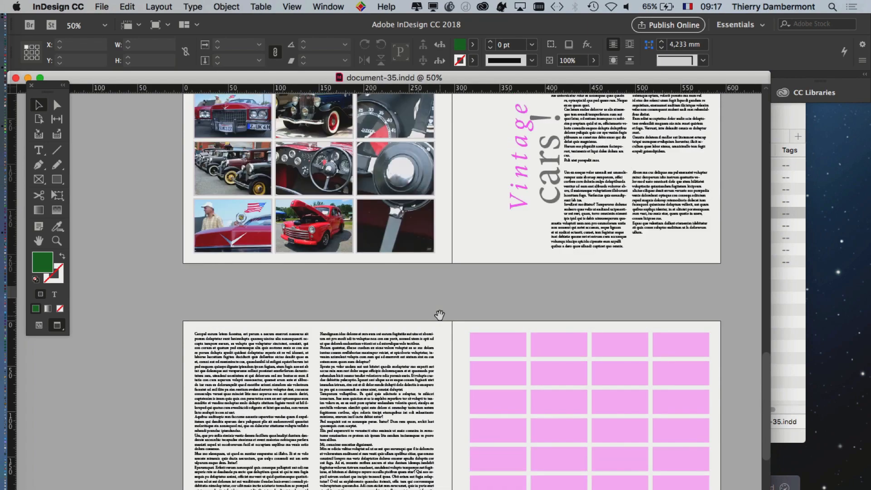
{"action": "scroll", "coordinate": [439, 314], "scroll_direction": "down", "scroll_amount": 10}
{"action": "scroll", "coordinate": [440, 314], "scroll_direction": "up", "scroll_amount": 4}
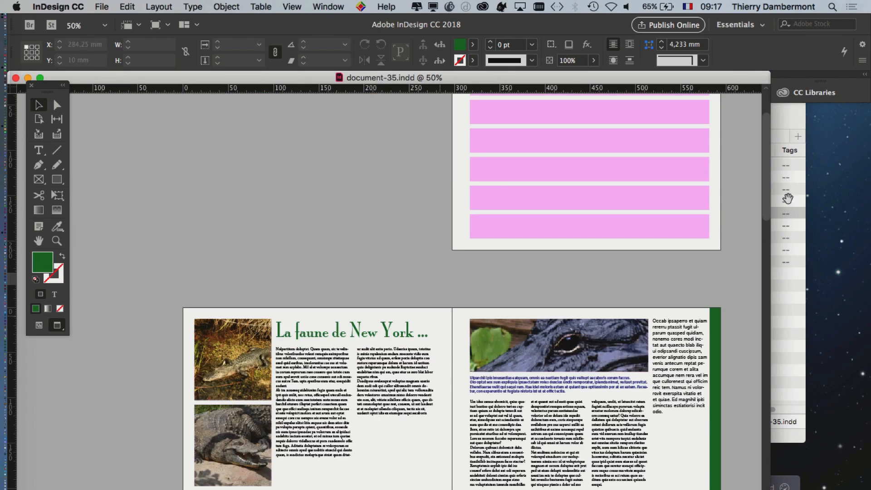
{"action": "mouse_move", "coordinate": [771, 127]}
{"action": "left_mouse_down"}
{"action": "mouse_move", "coordinate": [771, 454]}
{"action": "mouse_move", "coordinate": [771, 144]}
{"action": "left_mouse_up"}
{"action": "left_click_drag", "start_coordinate": [771, 113], "coordinate": [782, 481]}
{"action": "scroll", "coordinate": [762, 178], "scroll_direction": "up", "scroll_amount": 15}
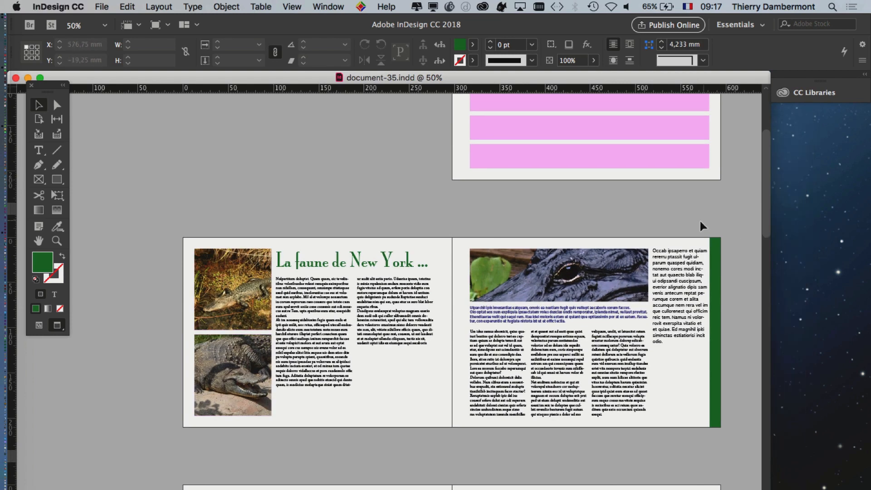
Show the Pages panel and narrow it to a single column of spread thumbnails
{"action": "left_click", "coordinate": [329, 7]}
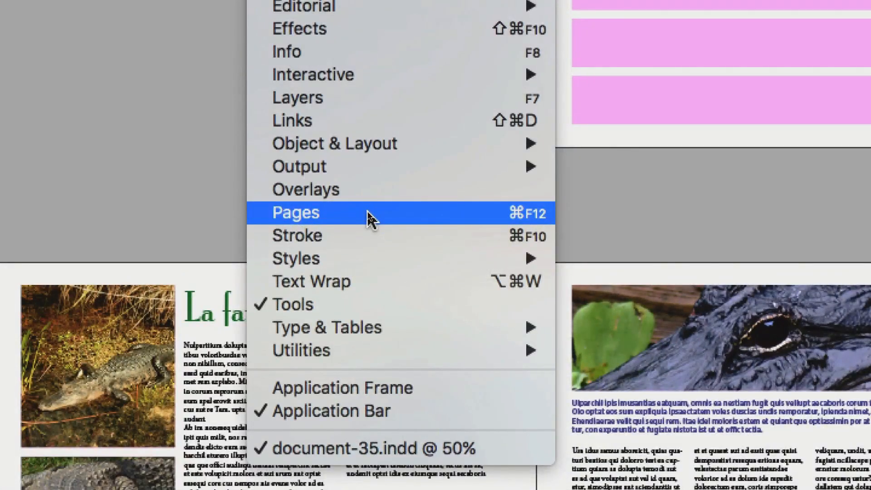
{"action": "left_click", "coordinate": [366, 211]}
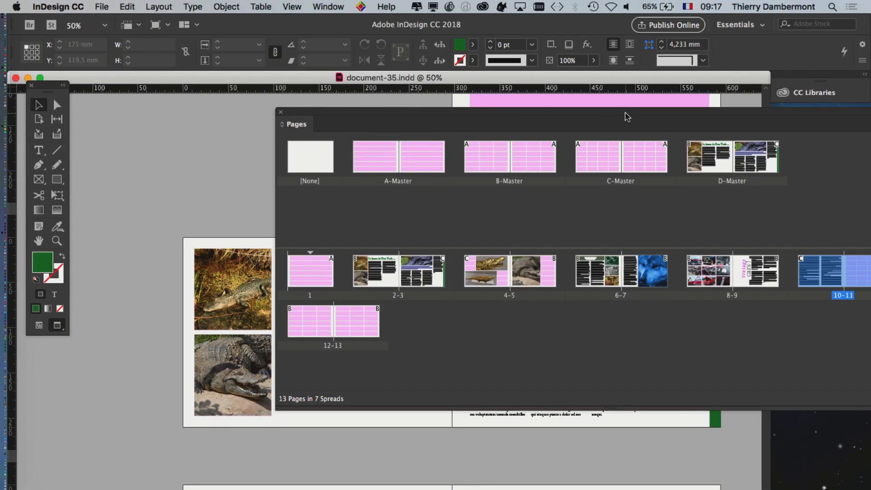
{"action": "left_click_drag", "start_coordinate": [627, 116], "coordinate": [489, 155]}
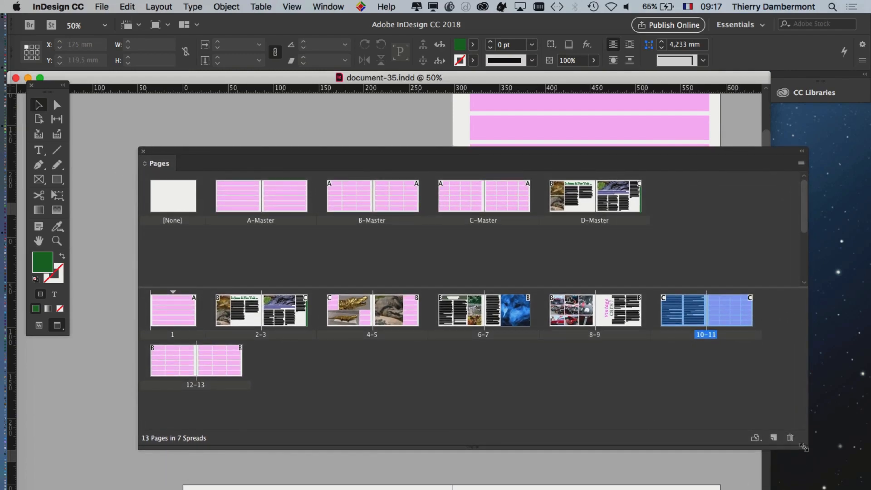
{"action": "left_click_drag", "start_coordinate": [804, 447], "coordinate": [256, 489]}
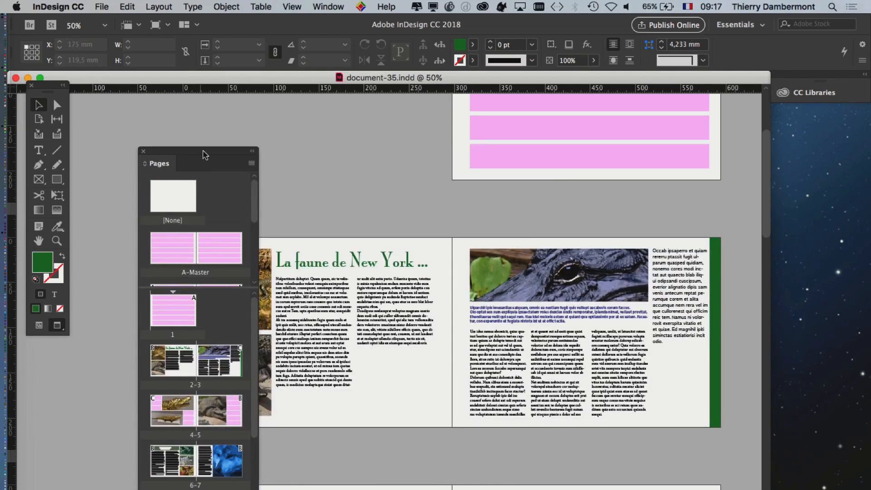
Dock the Pages panel above CC Libraries and expand it from its collapsed state
{"action": "left_click_drag", "start_coordinate": [205, 155], "coordinate": [196, 59]}
{"action": "left_click_drag", "start_coordinate": [244, 437], "coordinate": [255, 489]}
{"action": "left_click_drag", "start_coordinate": [129, 68], "coordinate": [826, 101]}
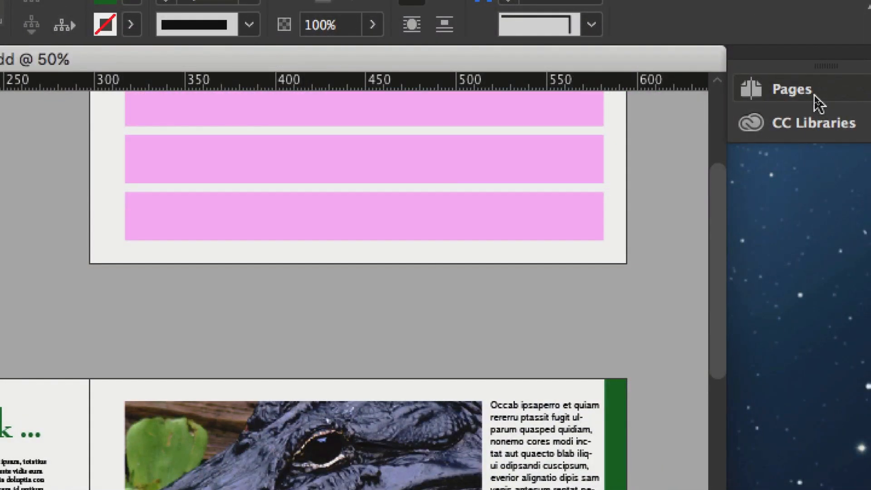
{"action": "left_click", "coordinate": [814, 97]}
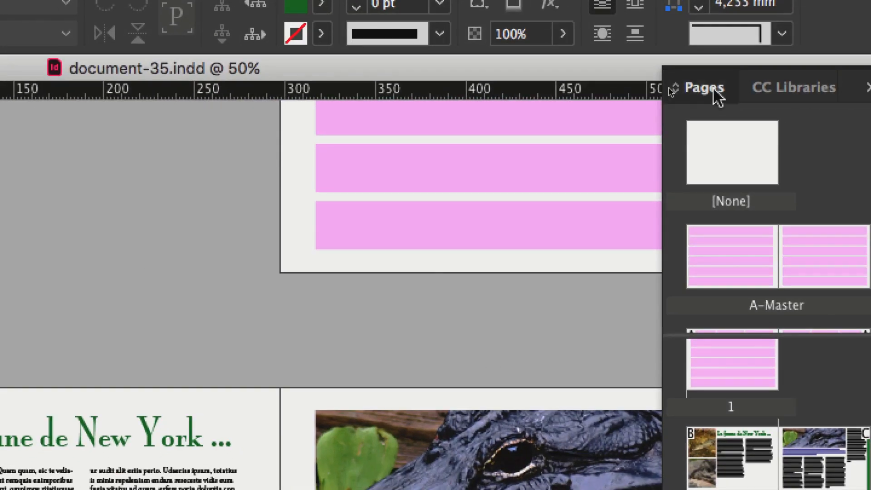
Detach the Pages panel from the dock and float it beside the tools with page 1 at the head of its list
{"action": "left_click_drag", "start_coordinate": [718, 97], "coordinate": [0, 198]}
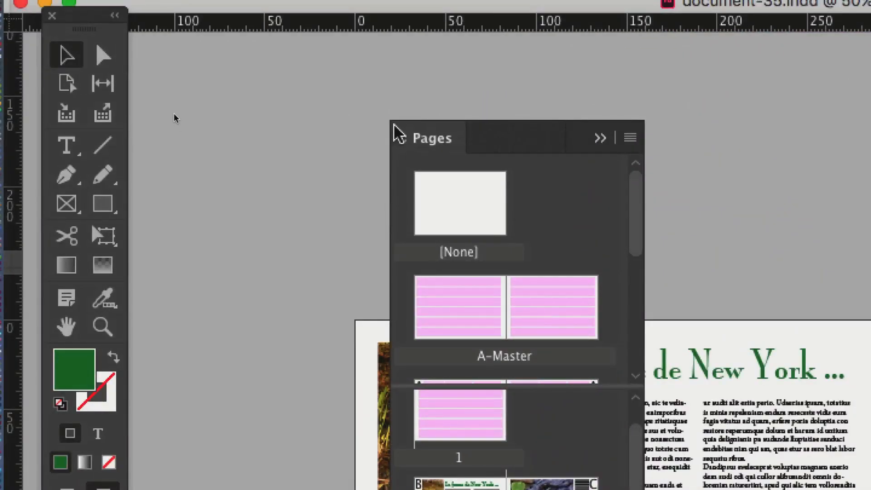
{"action": "left_click_drag", "start_coordinate": [393, 125], "coordinate": [337, 78]}
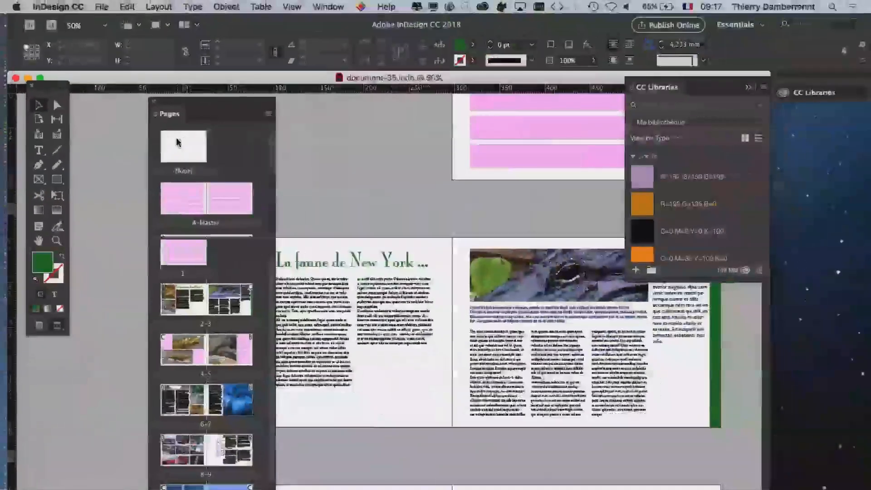
{"action": "left_click_drag", "start_coordinate": [270, 284], "coordinate": [272, 237]}
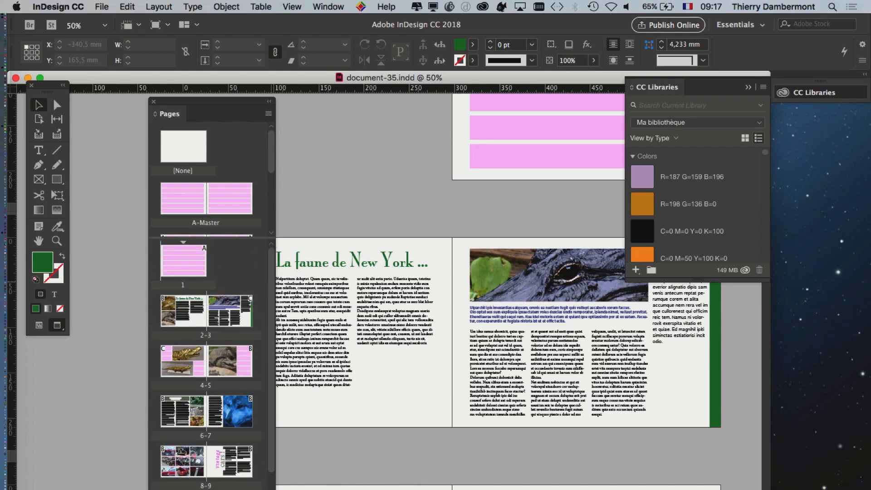
{"action": "left_click_drag", "start_coordinate": [220, 104], "coordinate": [208, 85]}
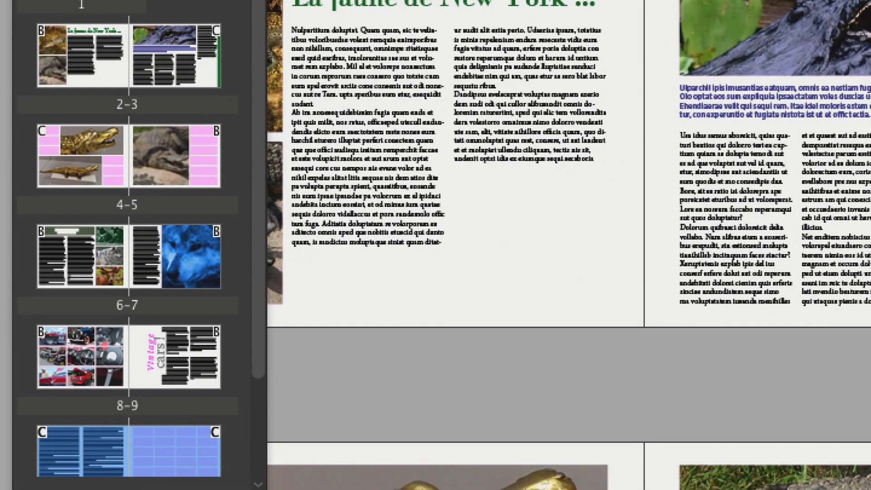
Widen the floating Pages panel so that masters and document spreads are laid out in rows
{"action": "left_click_drag", "start_coordinate": [260, 487], "coordinate": [870, 487]}
{"action": "left_click_drag", "start_coordinate": [543, 487], "coordinate": [685, 433]}
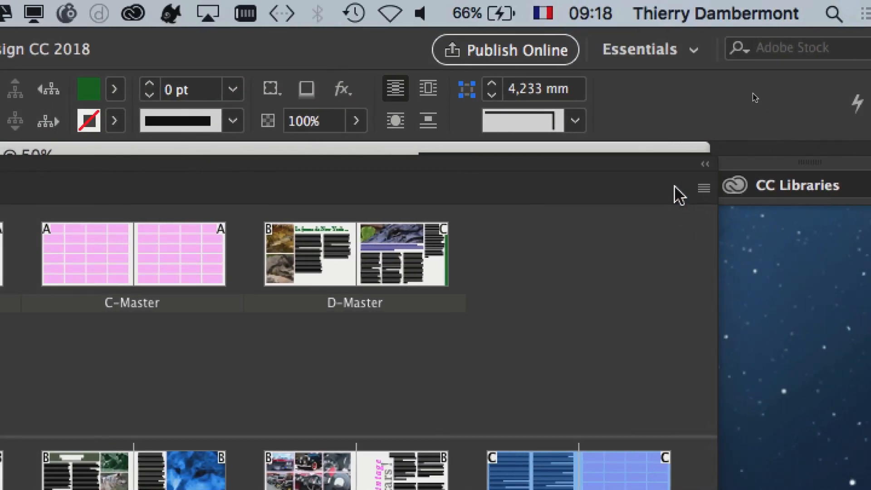
{"action": "left_click", "coordinate": [822, 189]}
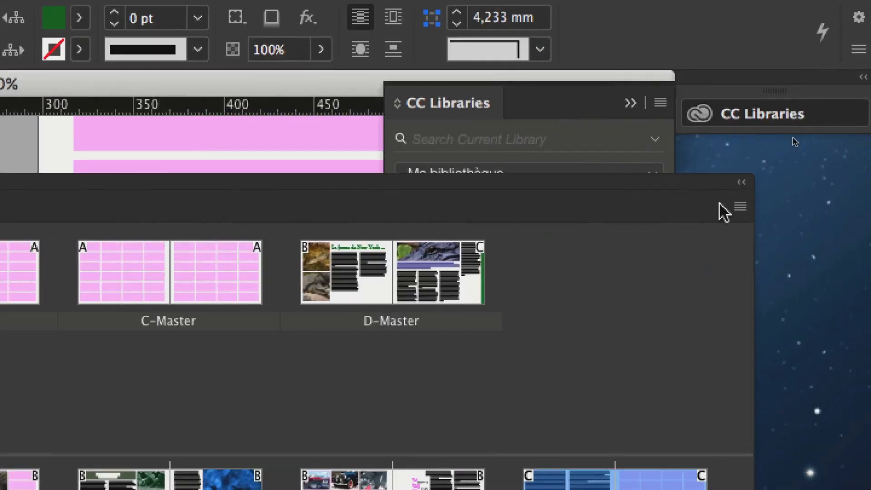
Set the page thumbnails to display horizontally and narrow the Pages panel to five thumbnails per row
{"action": "left_click", "coordinate": [843, 207]}
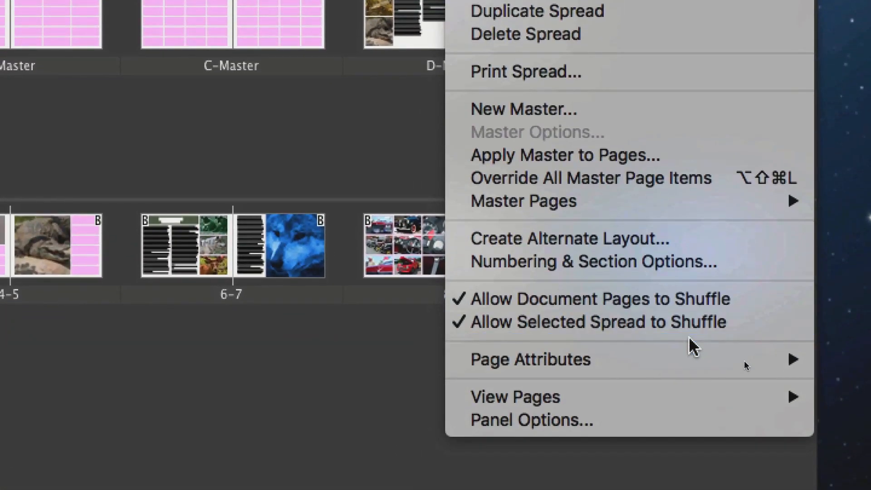
{"action": "mouse_move", "coordinate": [690, 360]}
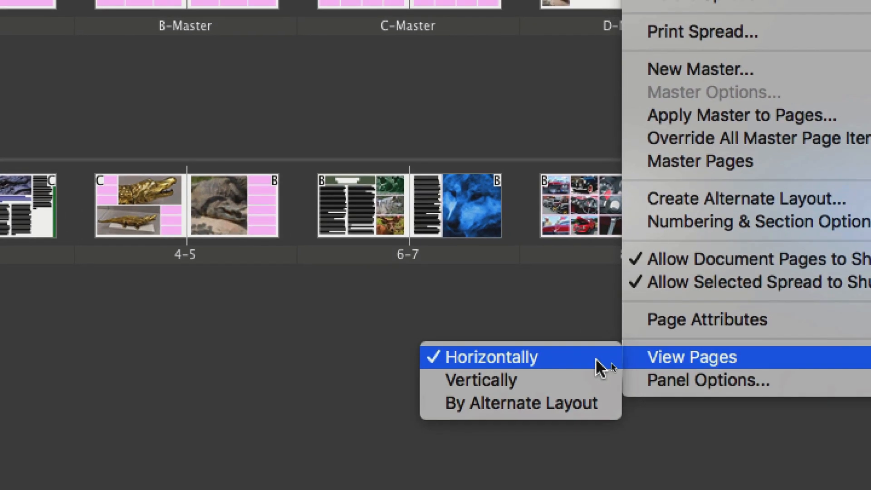
{"action": "left_click", "coordinate": [602, 367]}
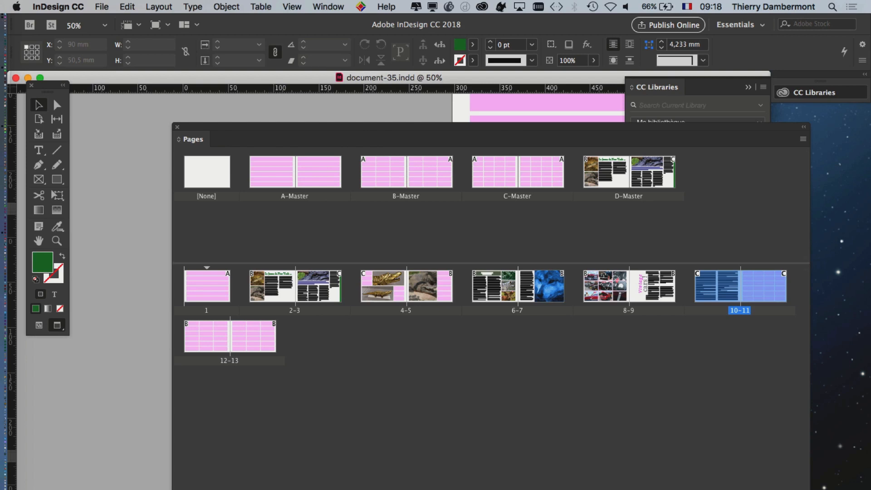
{"action": "mouse_move", "coordinate": [809, 271]}
{"action": "left_mouse_down"}
{"action": "mouse_move", "coordinate": [284, 271]}
{"action": "mouse_move", "coordinate": [798, 271]}
{"action": "left_mouse_up"}
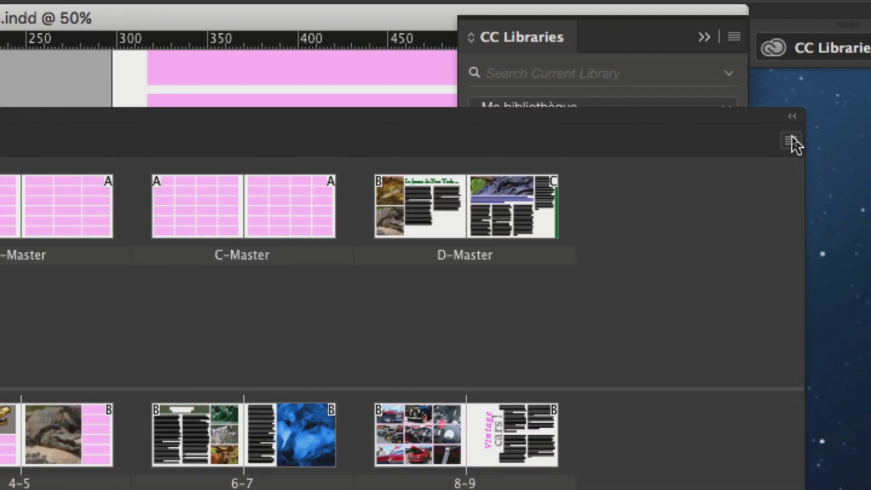
Review the Pages panel's thumbnail size, icon and layout options and accept them as they are
{"action": "left_click", "coordinate": [791, 140]}
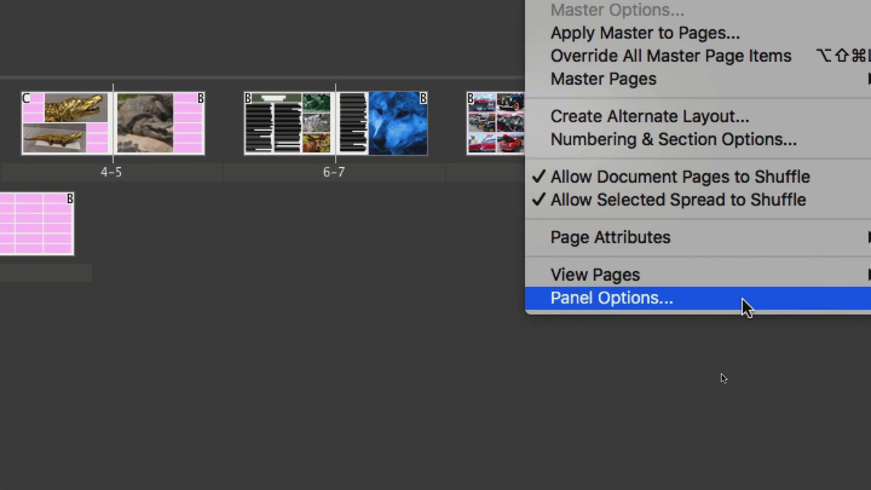
{"action": "left_click", "coordinate": [743, 302]}
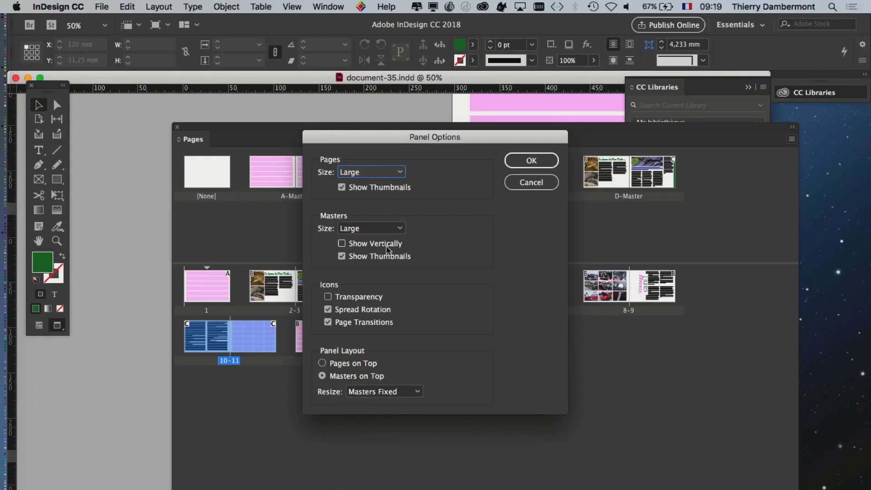
{"action": "left_click", "coordinate": [532, 161]}
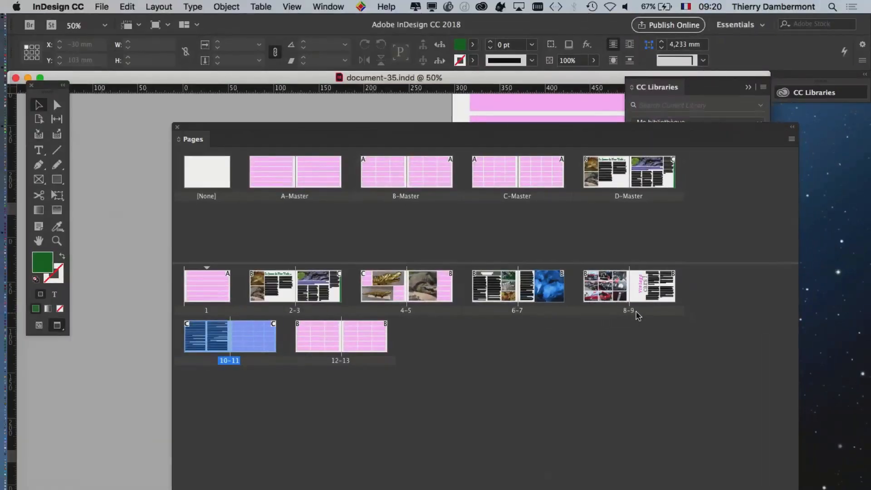
Save the vintage cars spread on pages 8-9 as a new master
{"action": "left_click", "coordinate": [565, 383]}
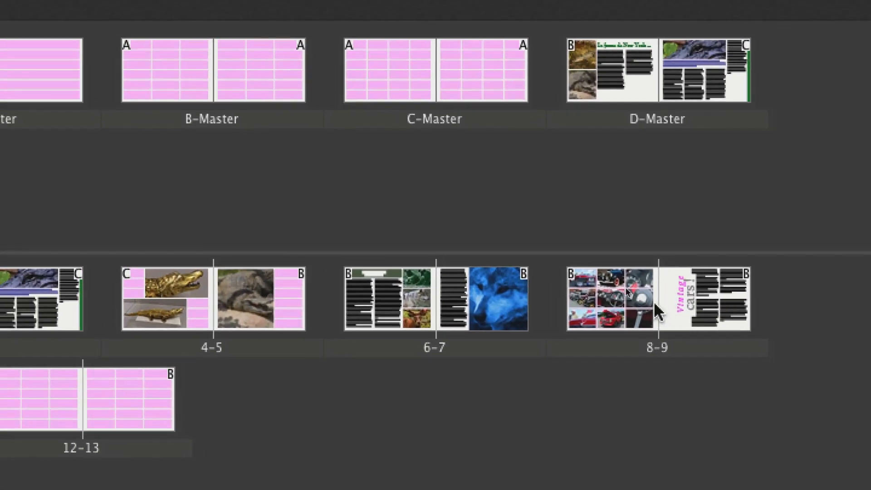
{"action": "left_click", "coordinate": [621, 294]}
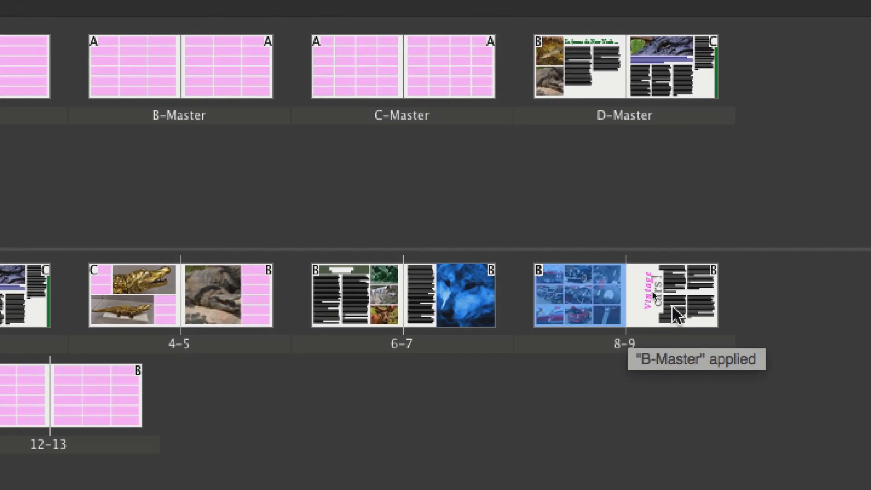
{"action": "left_click", "coordinate": [672, 308], "text": "shift"}
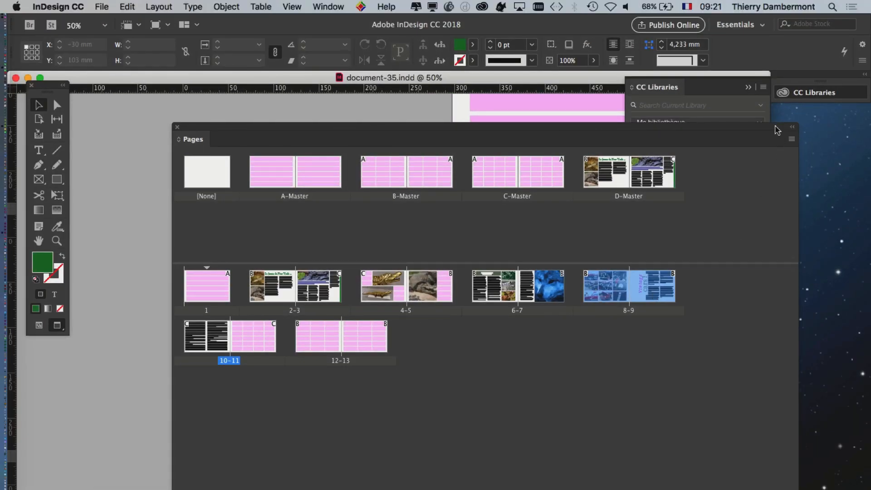
{"action": "left_click_drag", "start_coordinate": [777, 130], "coordinate": [786, 127]}
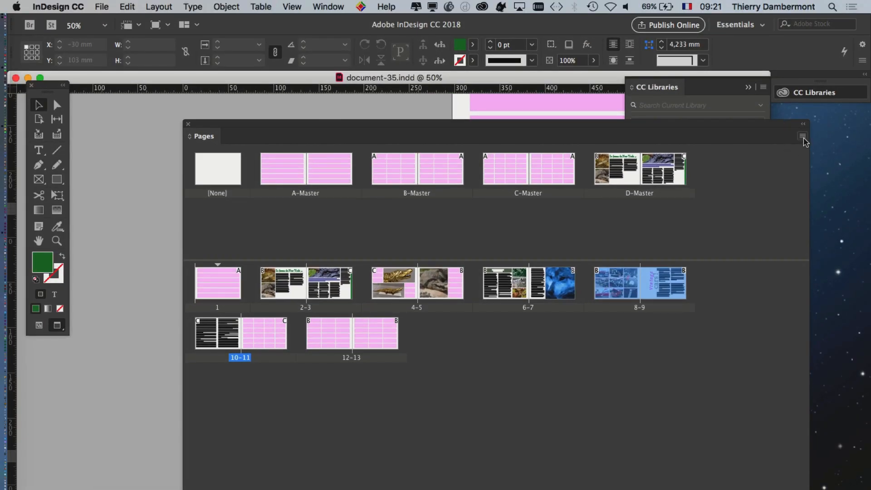
{"action": "left_click", "coordinate": [802, 136]}
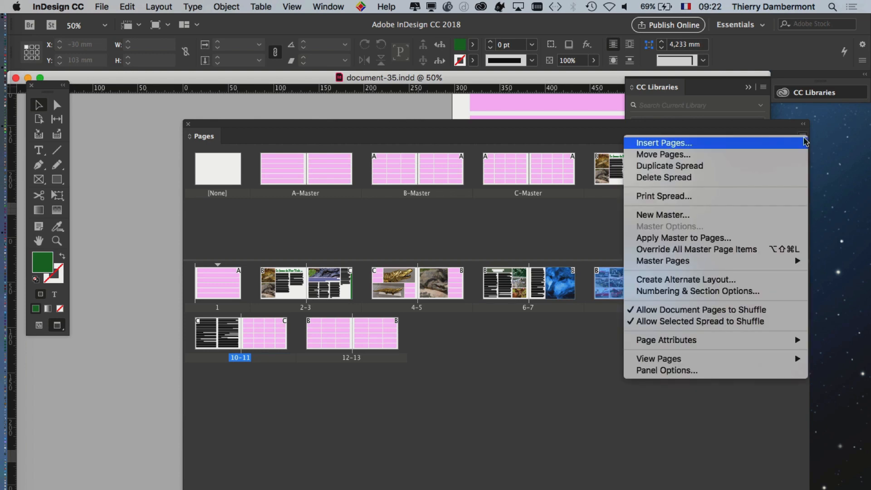
{"action": "mouse_move", "coordinate": [698, 266]}
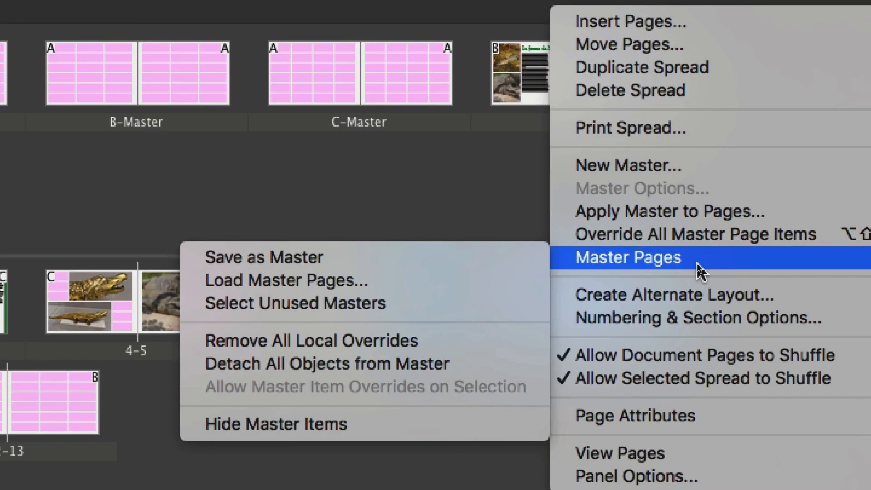
{"action": "left_click", "coordinate": [413, 260]}
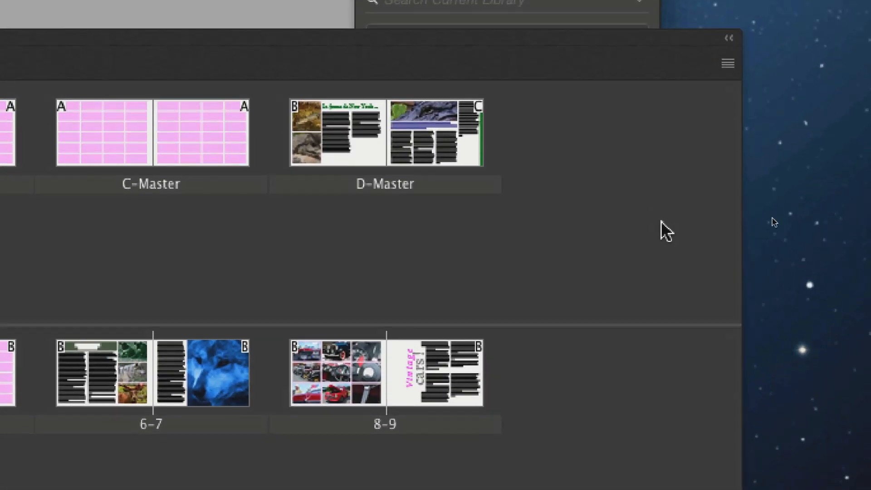
Widen the floating Pages panel to six thumbnails per row and clear it of the overlapping CC Libraries panel
{"action": "left_click_drag", "start_coordinate": [742, 268], "coordinate": [813, 270]}
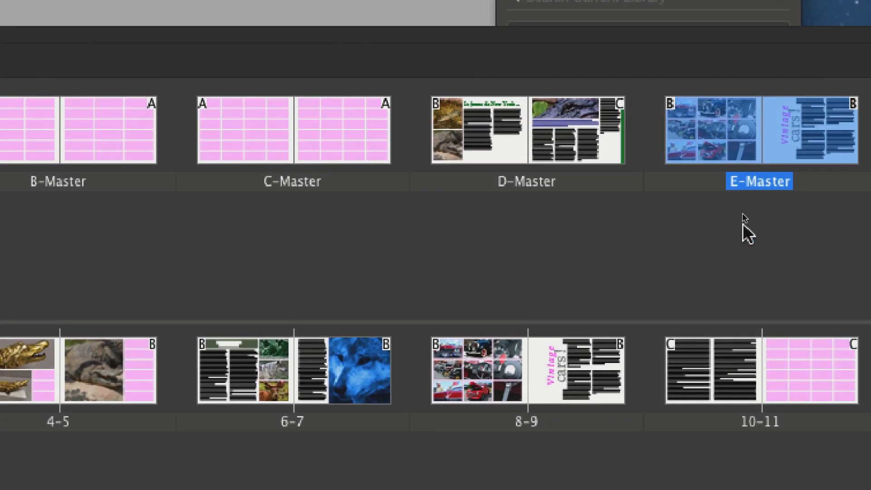
{"action": "left_click", "coordinate": [742, 223]}
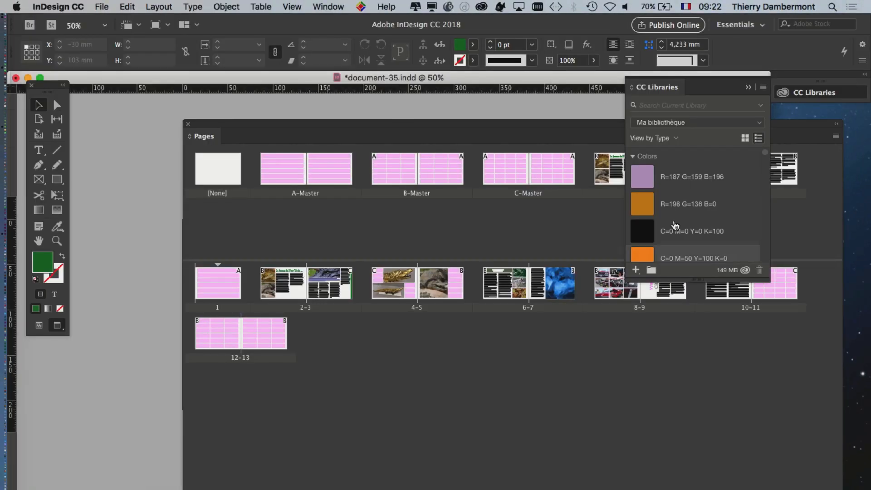
{"action": "left_click", "coordinate": [747, 87]}
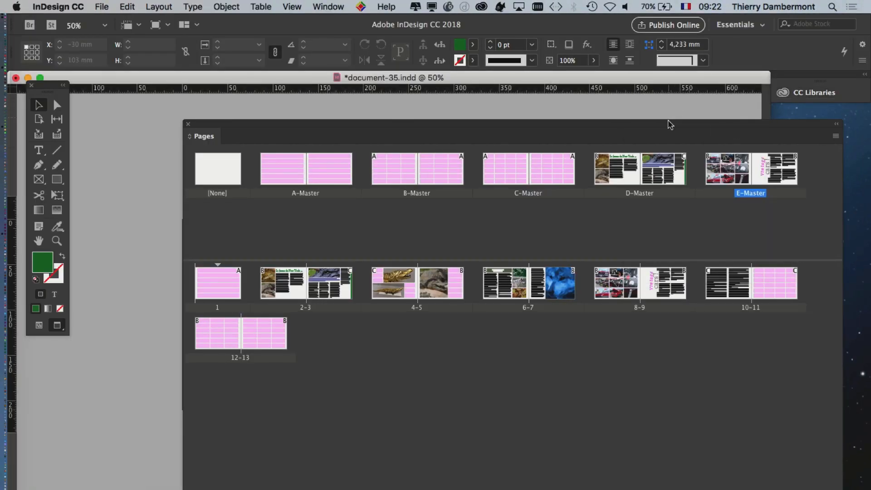
{"action": "left_click_drag", "start_coordinate": [671, 129], "coordinate": [598, 94]}
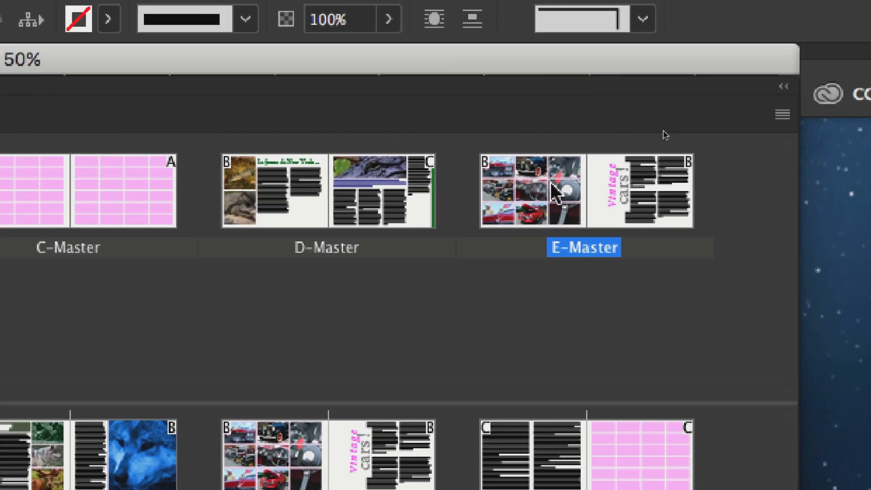
Add a two-page spread based on the vintage cars E-Master after pages 12-13
{"action": "left_click", "coordinate": [552, 199]}
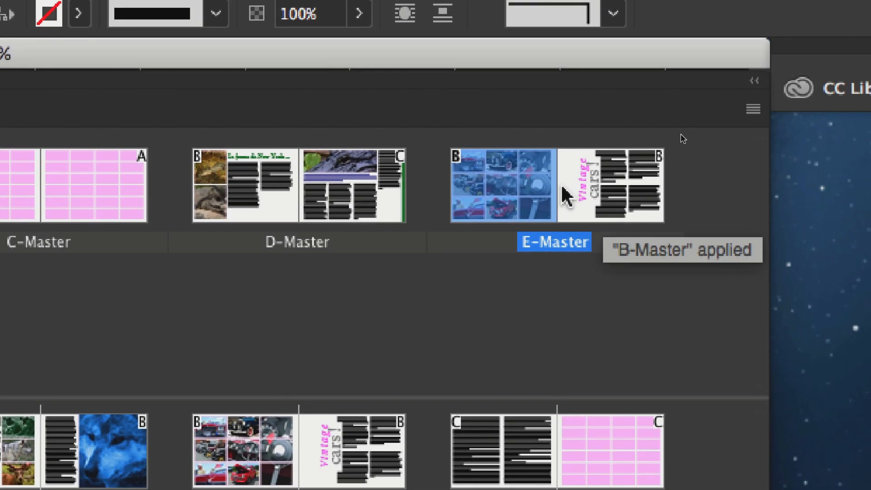
{"action": "left_click", "coordinate": [575, 195], "text": "shift"}
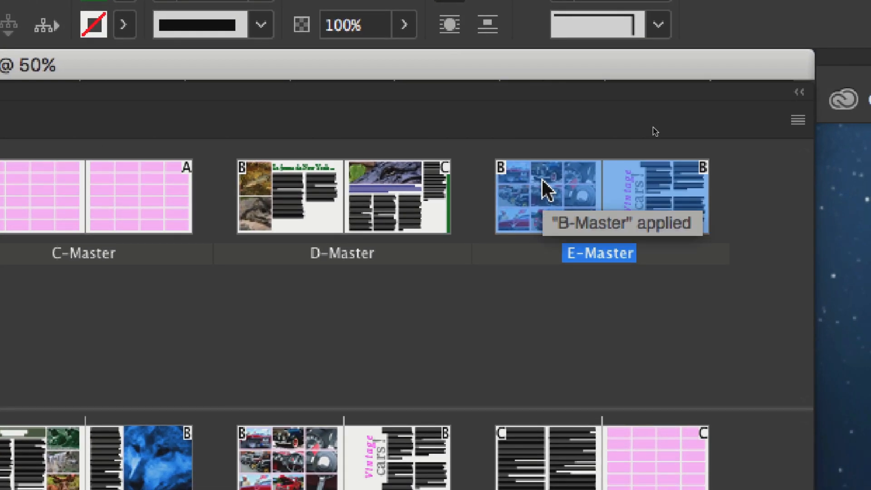
{"action": "left_click_drag", "start_coordinate": [542, 181], "coordinate": [226, 309]}
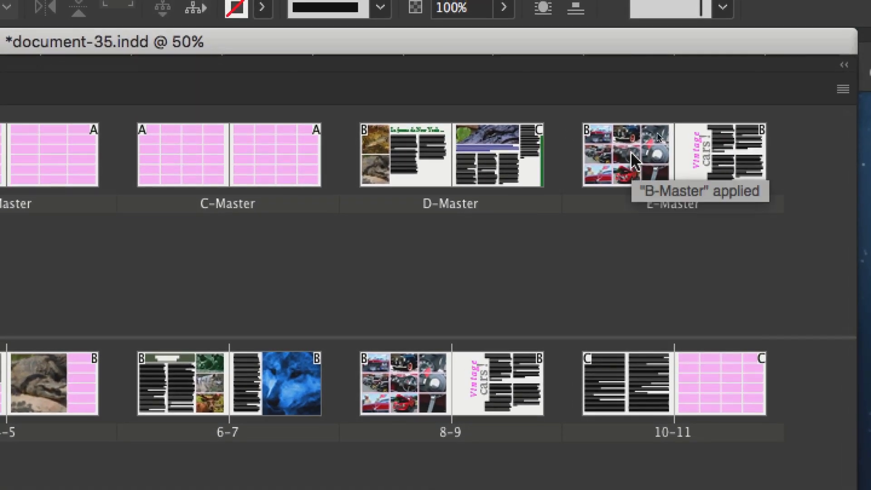
Add a single page 16 based on only the left page of E-Master after spread 14-15
{"action": "left_click", "coordinate": [624, 145]}
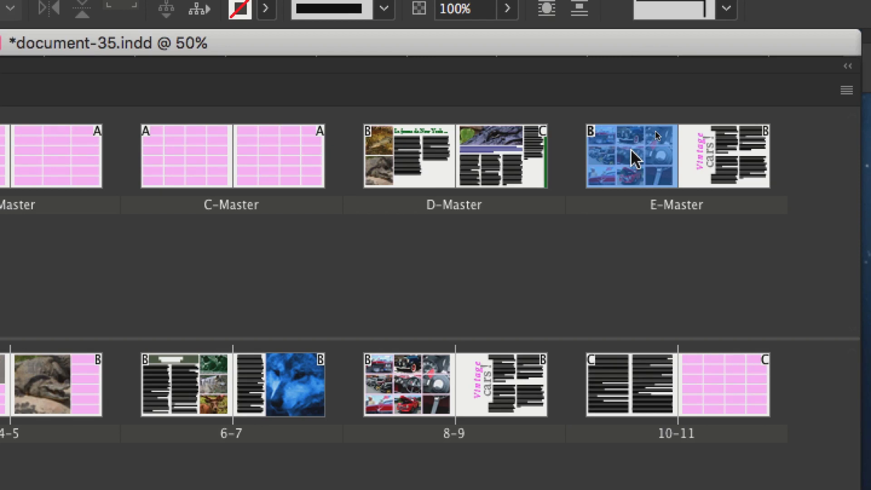
{"action": "left_click_drag", "start_coordinate": [635, 159], "coordinate": [0, 483]}
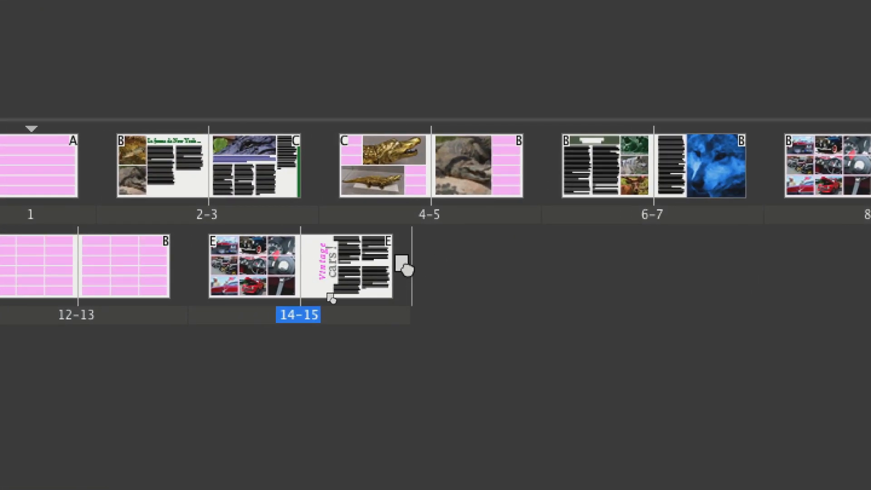
{"action": "left_click_drag", "start_coordinate": [407, 265], "coordinate": [406, 264]}
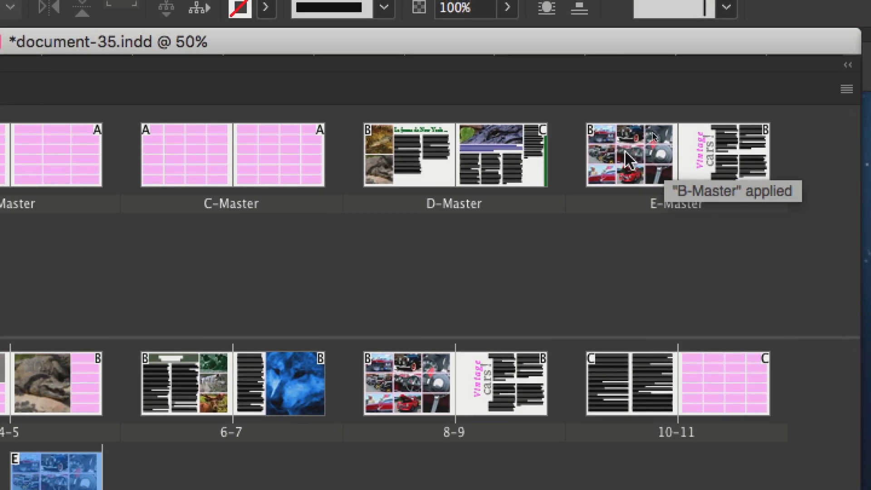
Add D-Master's right page beside page 16 to complete a mixed spread 16-17, and deselect it
{"action": "left_click", "coordinate": [627, 159]}
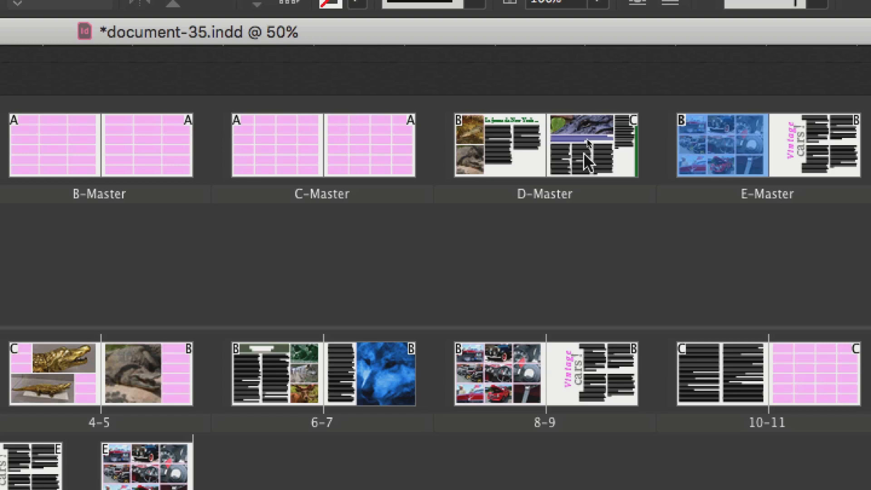
{"action": "left_click", "coordinate": [735, 150]}
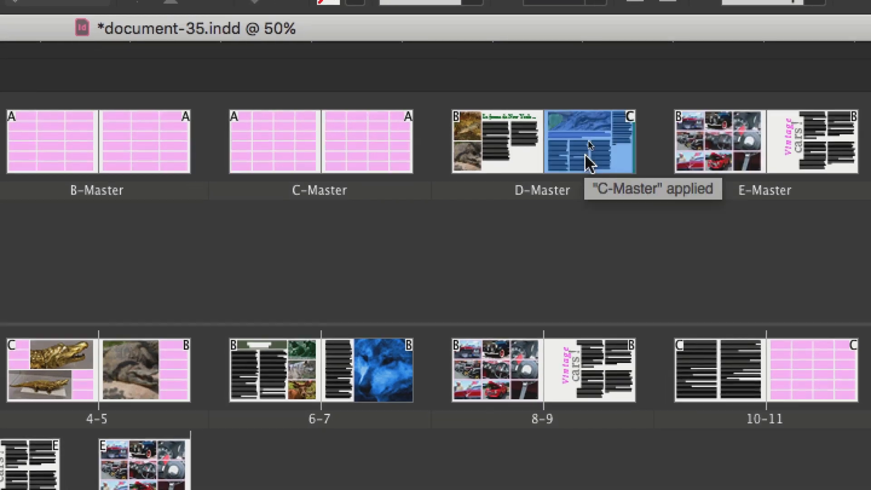
{"action": "left_click_drag", "start_coordinate": [593, 154], "coordinate": [181, 463]}
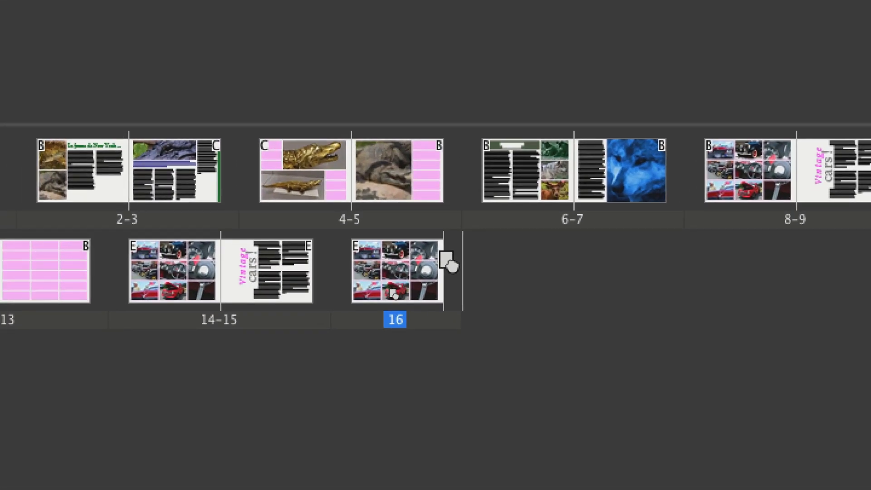
{"action": "left_click_drag", "start_coordinate": [448, 262], "coordinate": [451, 268]}
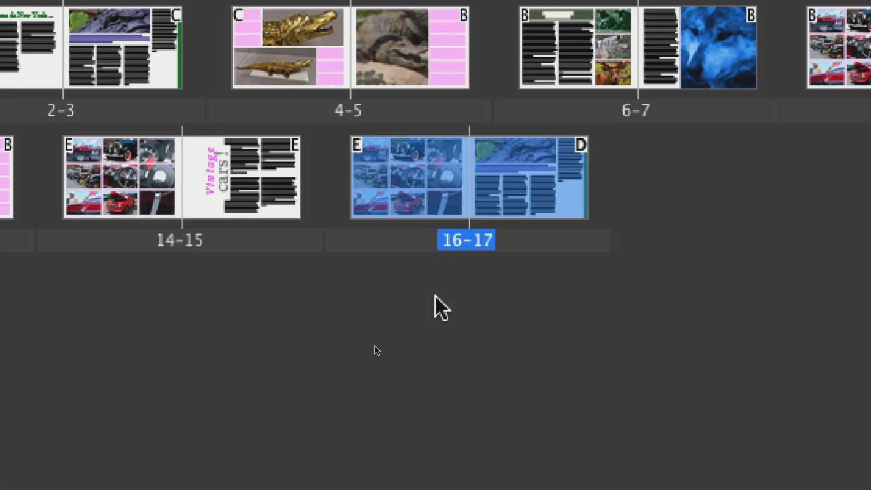
{"action": "left_click", "coordinate": [430, 296]}
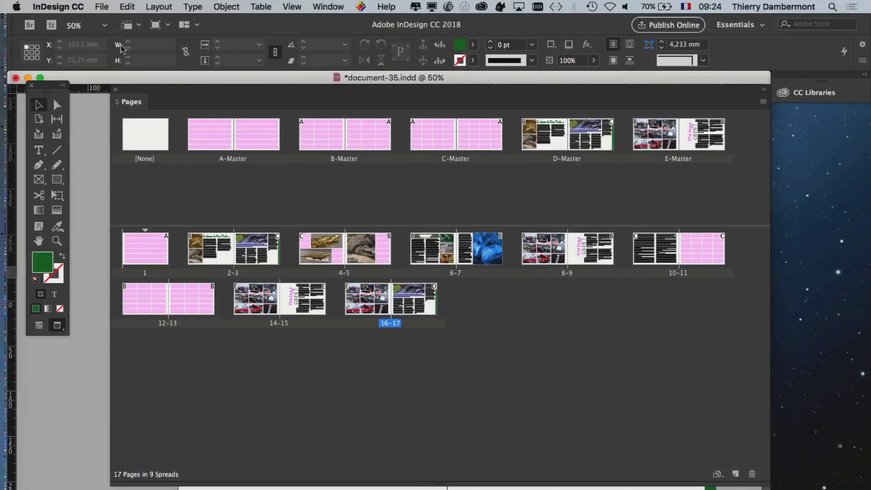
Try to save the document under the new name document-36.indd in the Dossier document-35 folder
{"action": "left_click", "coordinate": [101, 7]}
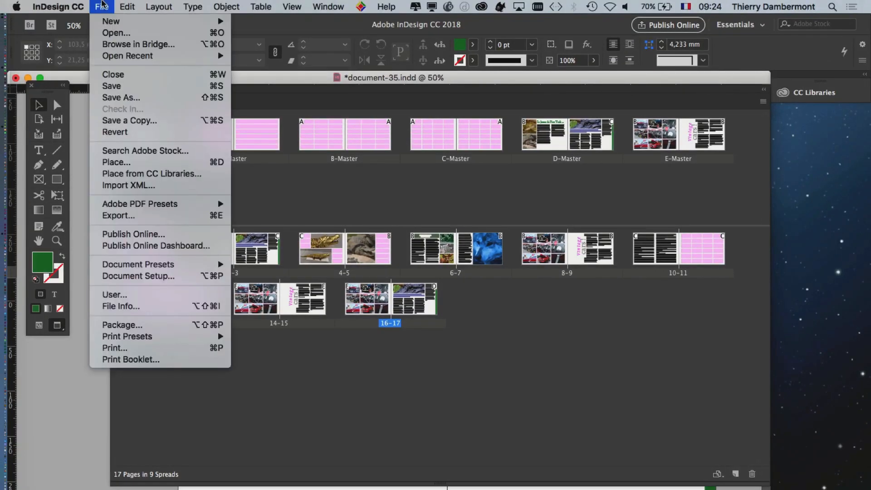
{"action": "left_click", "coordinate": [127, 98]}
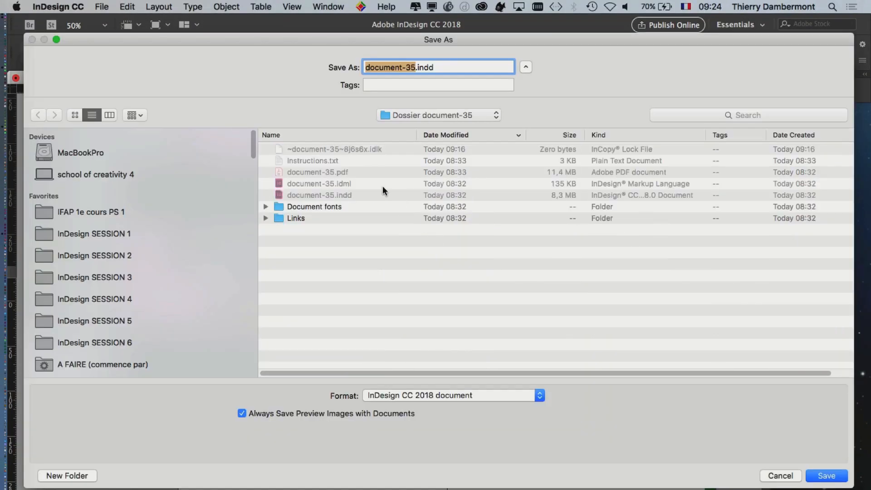
{"action": "left_click", "coordinate": [413, 116]}
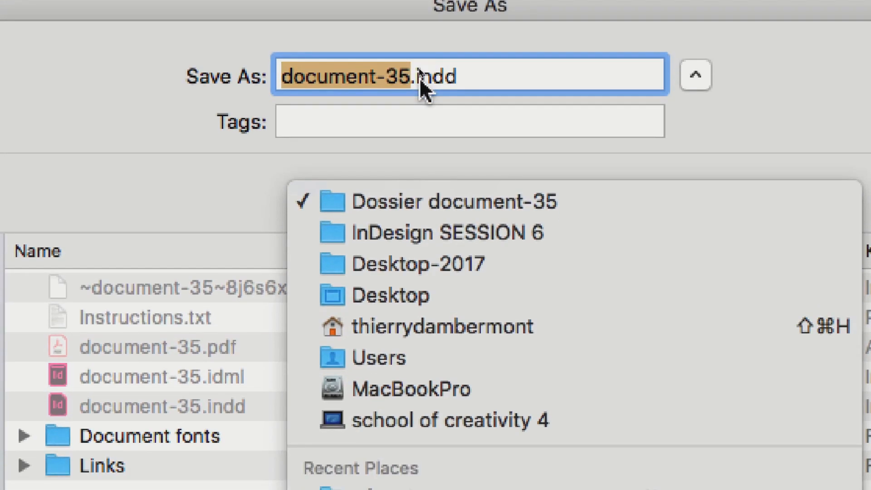
{"action": "left_click", "coordinate": [414, 104]}
{"action": "left_click", "coordinate": [405, 105]}
{"action": "key", "text": "shift+Left"}
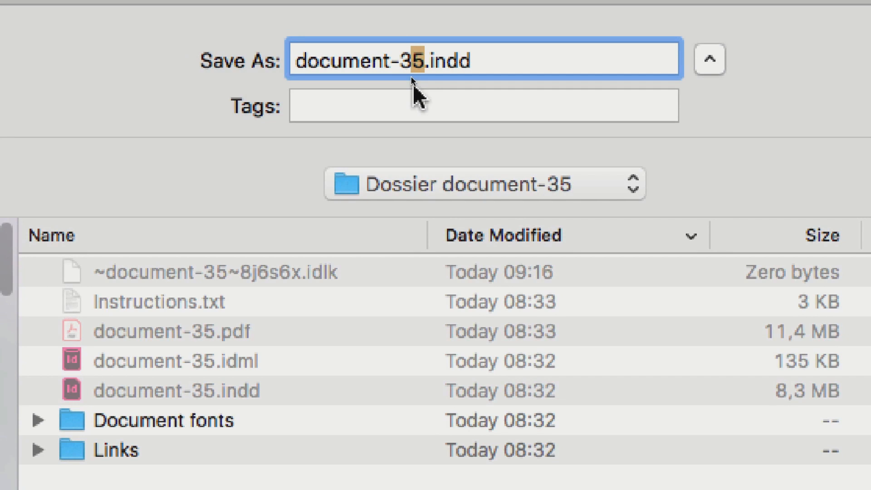
{"action": "type", "text": "6"}
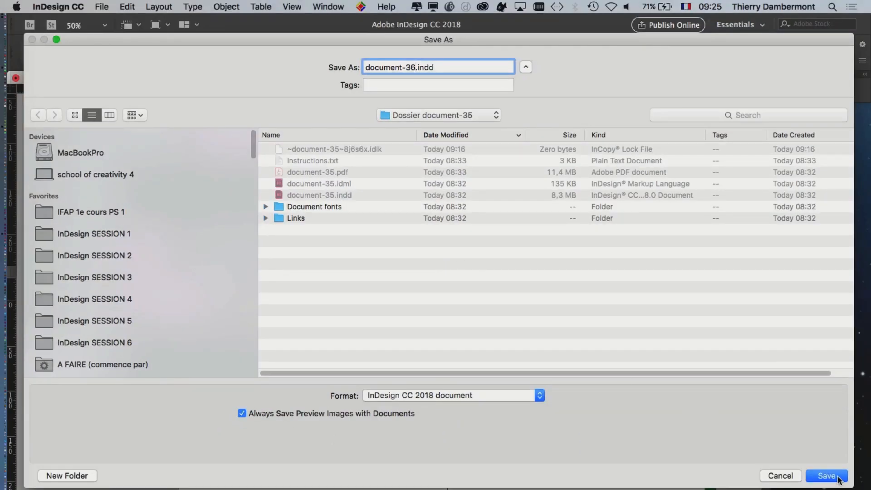
{"action": "left_click", "coordinate": [821, 472]}
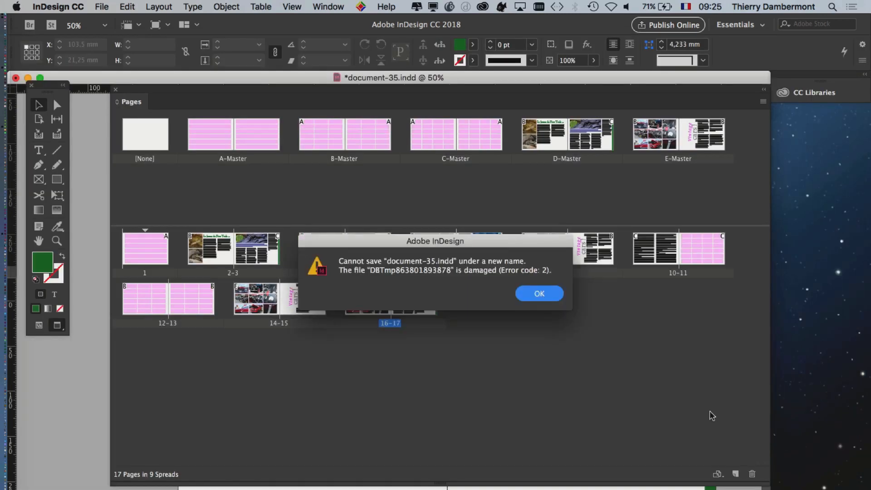
{"action": "left_click", "coordinate": [555, 295]}
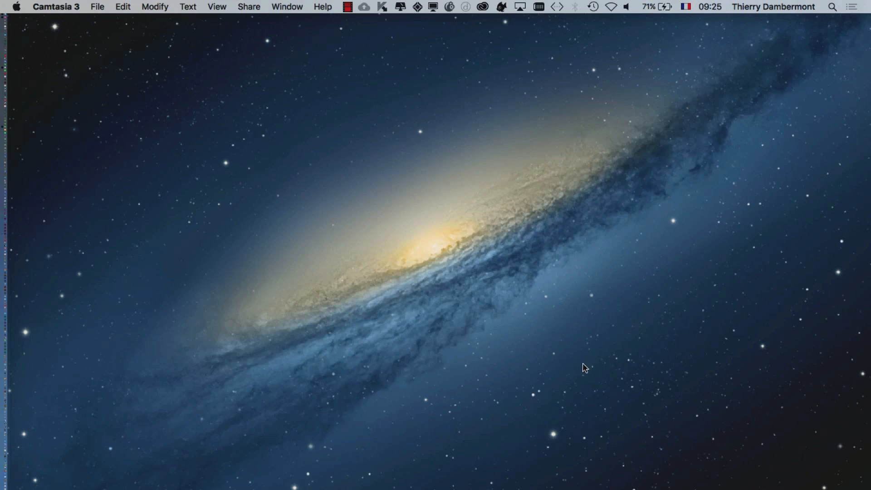
Zoom the reopened document-35.indd out to 75%, show the Pages panel again and move it fully into view
{"action": "mouse_move", "coordinate": [4, 290]}
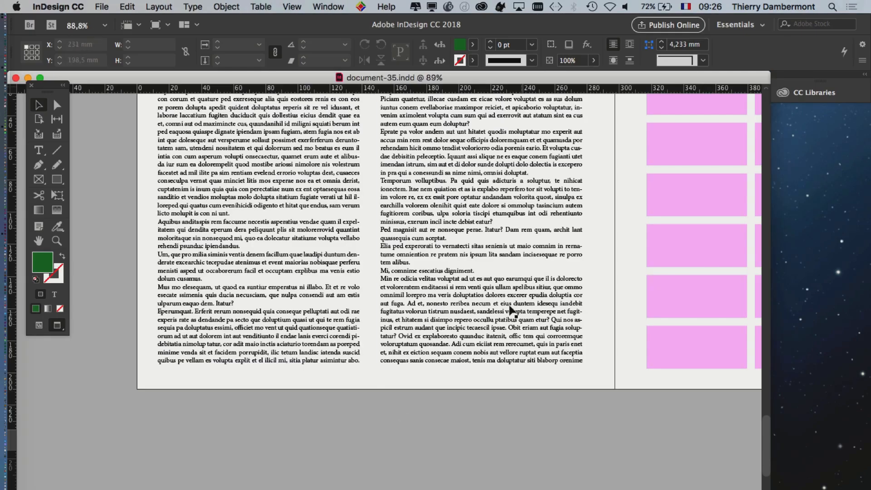
{"action": "key", "text": "super+minus"}
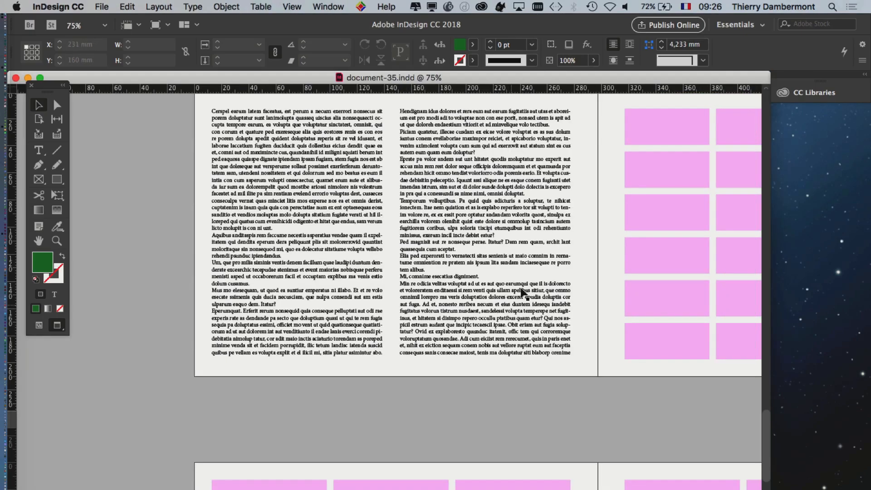
{"action": "left_click", "coordinate": [328, 6]}
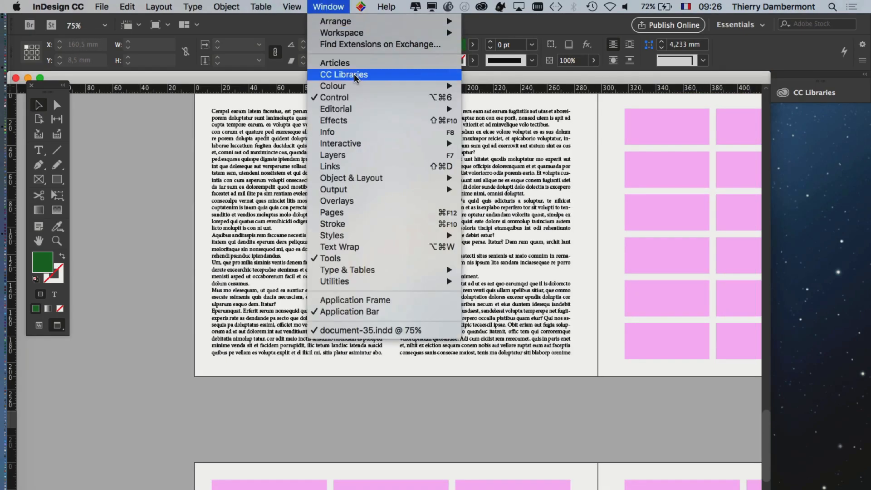
{"action": "left_click", "coordinate": [370, 213]}
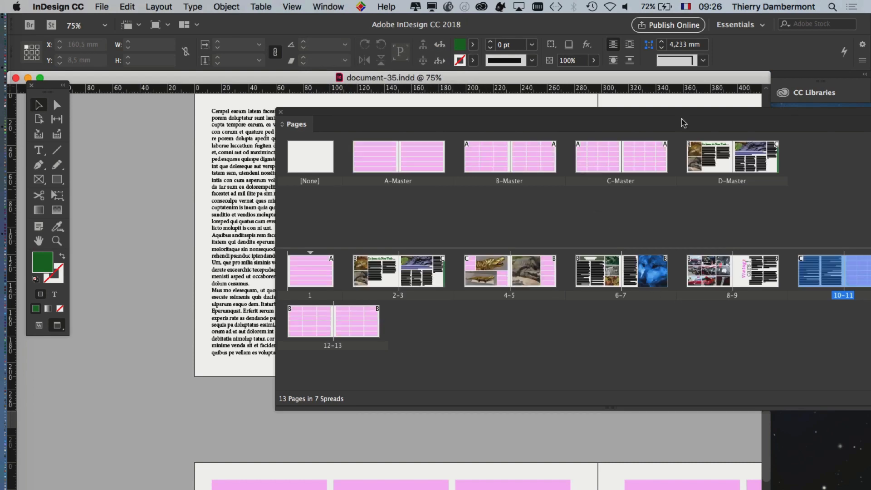
{"action": "left_click_drag", "start_coordinate": [706, 104], "coordinate": [562, 155]}
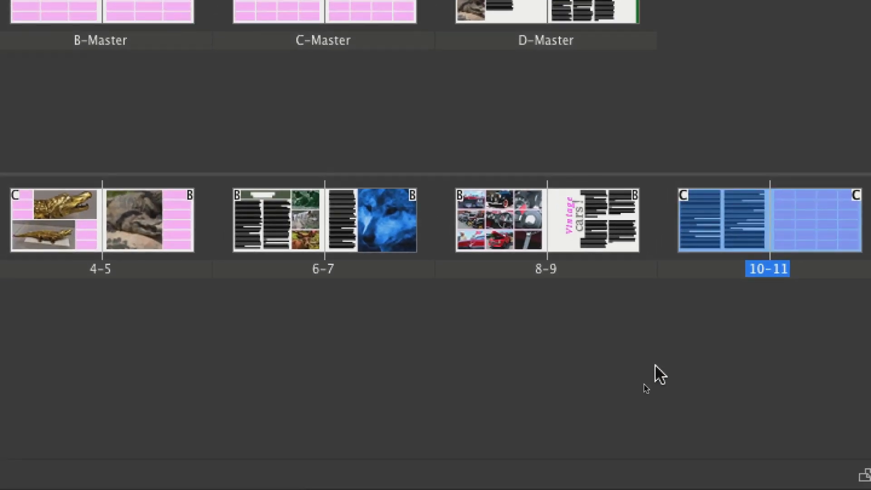
{"action": "left_click", "coordinate": [609, 451]}
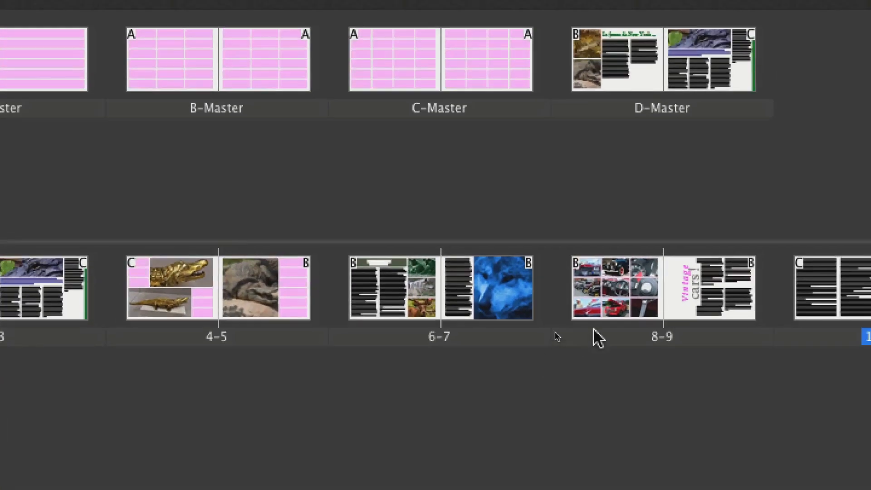
Turn the vintage cars spread on pages 8-9 into a new master placed after D-Master
{"action": "left_click", "coordinate": [533, 236]}
{"action": "left_click", "coordinate": [618, 245], "text": "shift"}
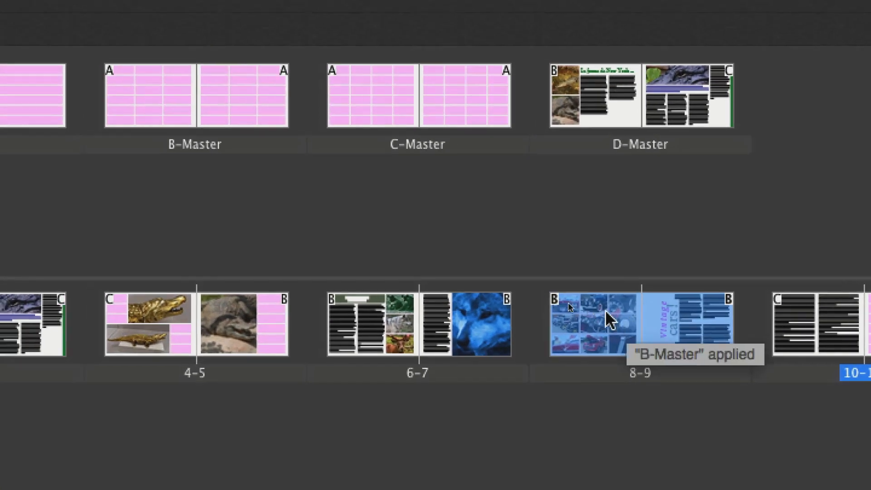
{"action": "left_click_drag", "start_coordinate": [562, 288], "coordinate": [690, 42]}
{"action": "left_click_drag", "start_coordinate": [649, 231], "coordinate": [681, 247]}
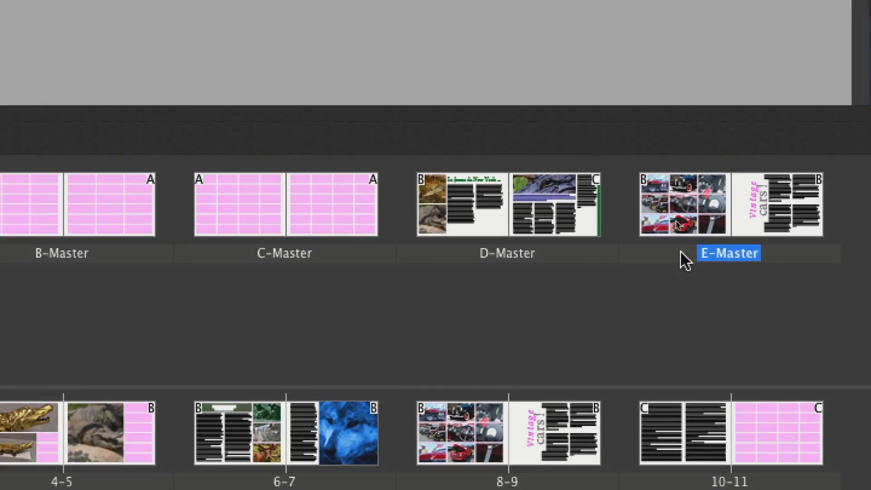
Add a new spread 14-15 at the document's end using both pages of the vintage cars E-Master
{"action": "left_click", "coordinate": [677, 225]}
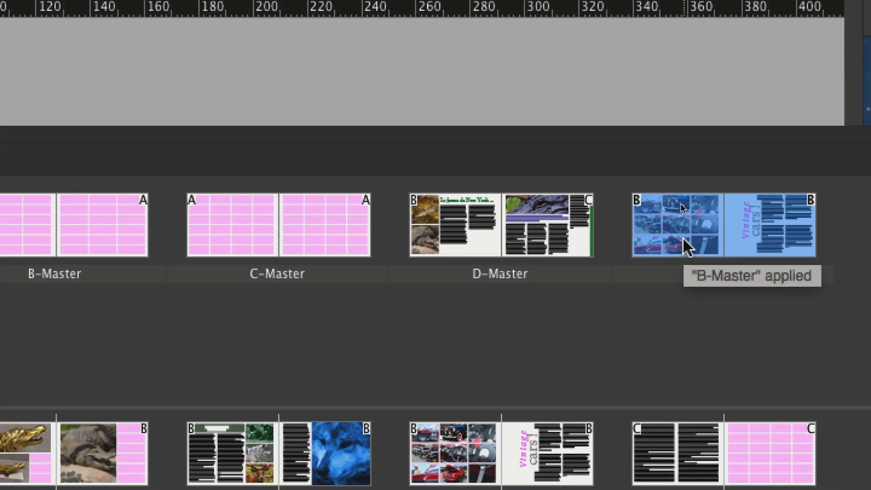
{"action": "left_click_drag", "start_coordinate": [682, 207], "coordinate": [242, 361]}
{"action": "left_click_drag", "start_coordinate": [378, 347], "coordinate": [380, 349]}
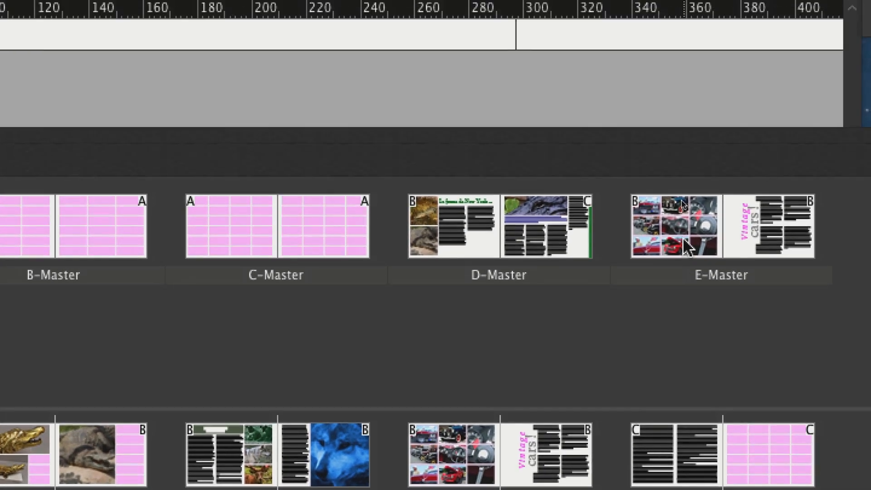
Build spread 16-17 at the document's end from E-Master's left page and D-Master's right page
{"action": "left_click_drag", "start_coordinate": [791, 163], "coordinate": [465, 297]}
{"action": "left_click_drag", "start_coordinate": [572, 283], "coordinate": [242, 471]}
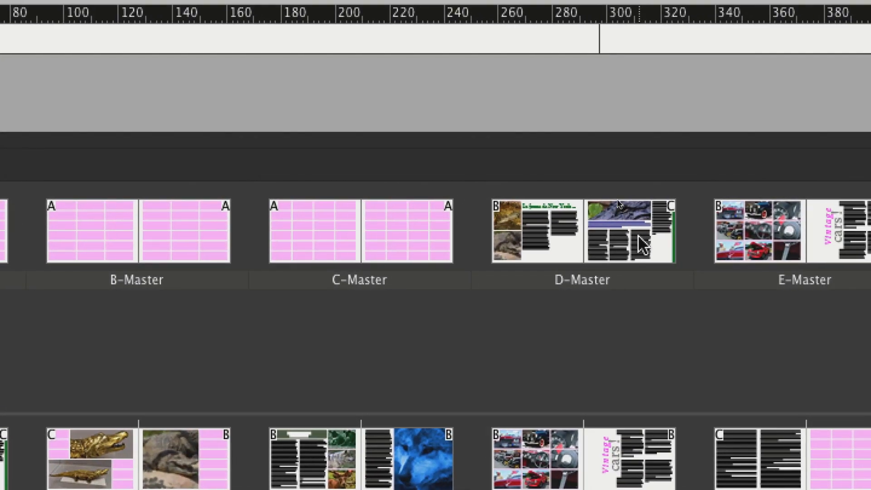
{"action": "left_click", "coordinate": [634, 238]}
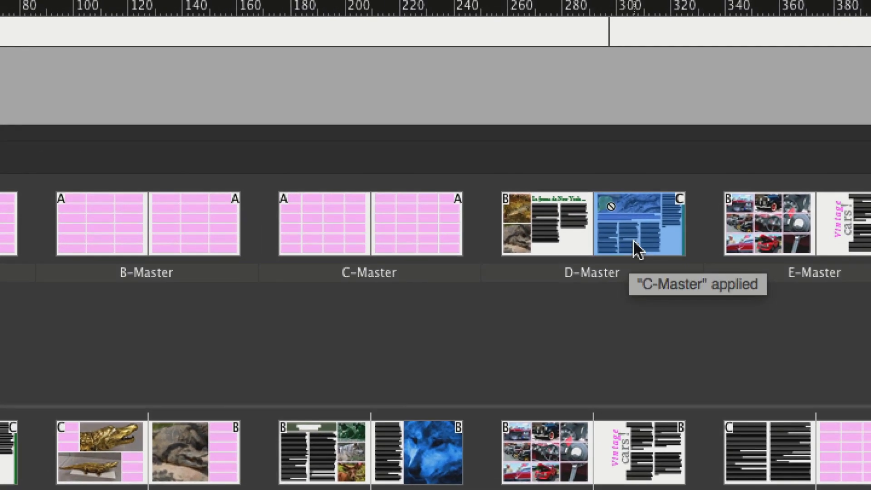
{"action": "left_click_drag", "start_coordinate": [626, 248], "coordinate": [502, 345]}
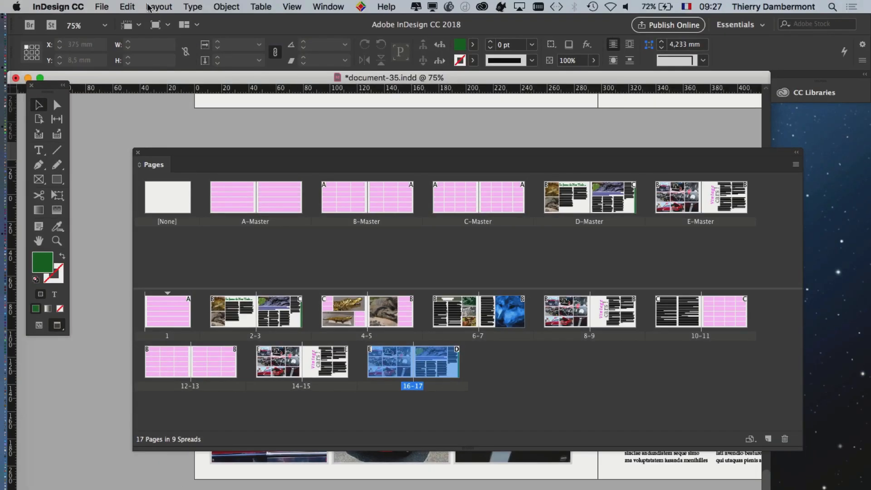
Save the document under the new name document-36.indd in the document-33 Folder
{"action": "left_click", "coordinate": [113, 5]}
{"action": "left_click", "coordinate": [136, 97]}
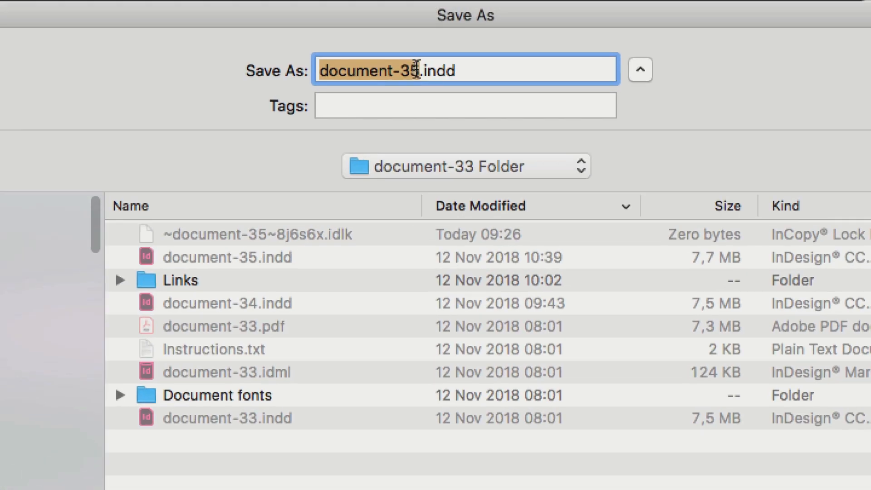
{"action": "left_click", "coordinate": [415, 68]}
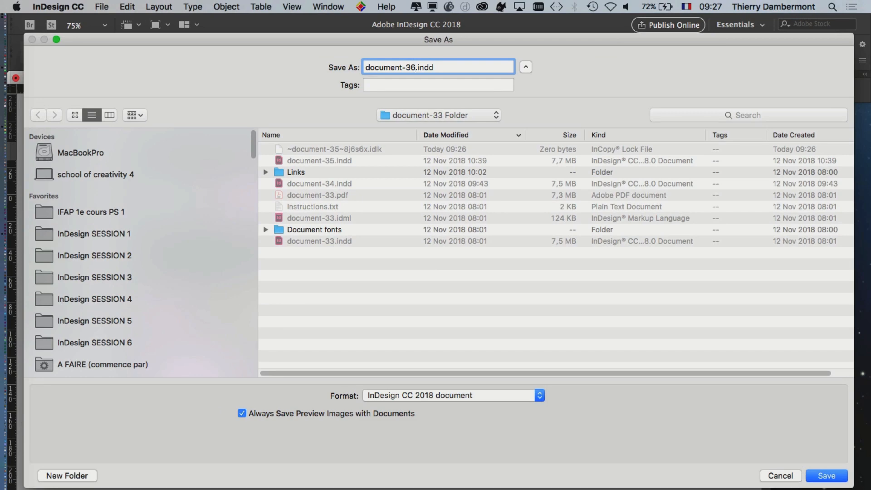
{"action": "key", "text": "Return"}
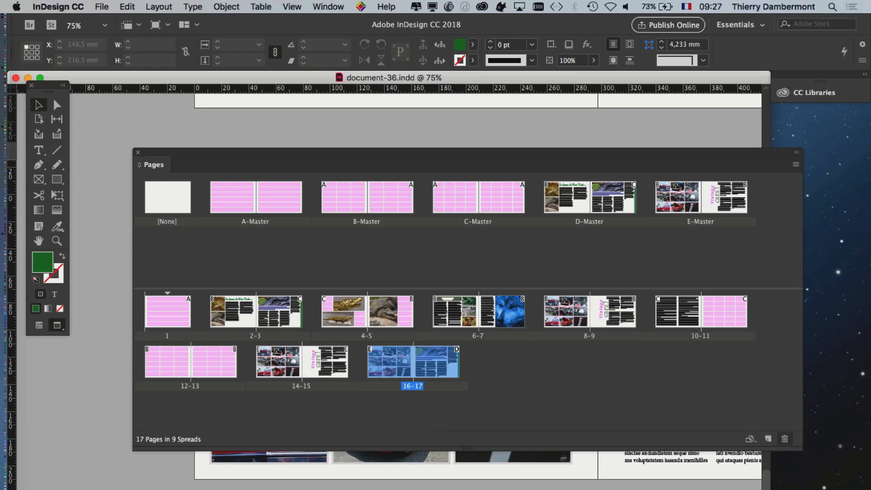
Go to spread 10-11 through its page thumbnail and move the Pages panel aside to uncover the layout
{"action": "left_click", "coordinate": [284, 373]}
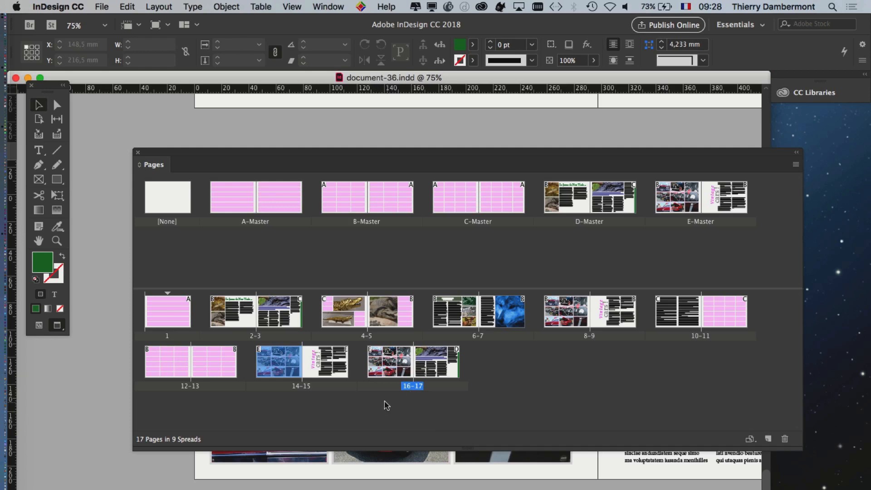
{"action": "left_click_drag", "start_coordinate": [683, 314], "coordinate": [672, 320]}
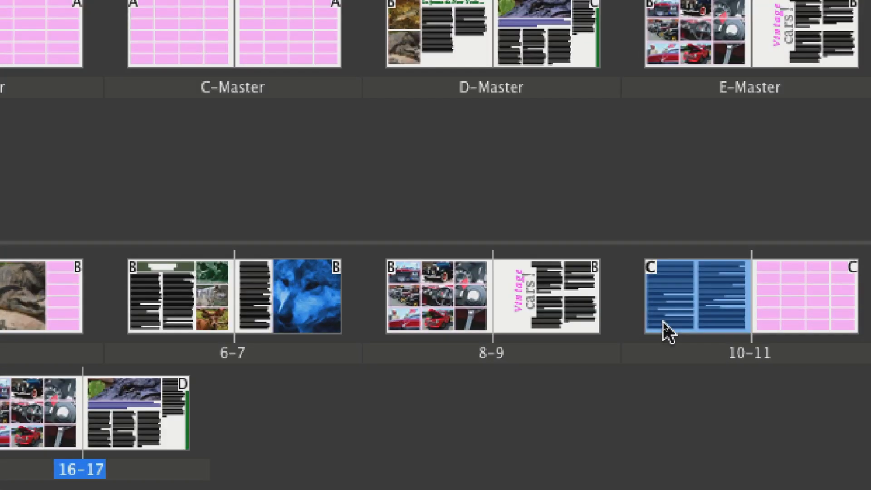
{"action": "left_click", "coordinate": [679, 321]}
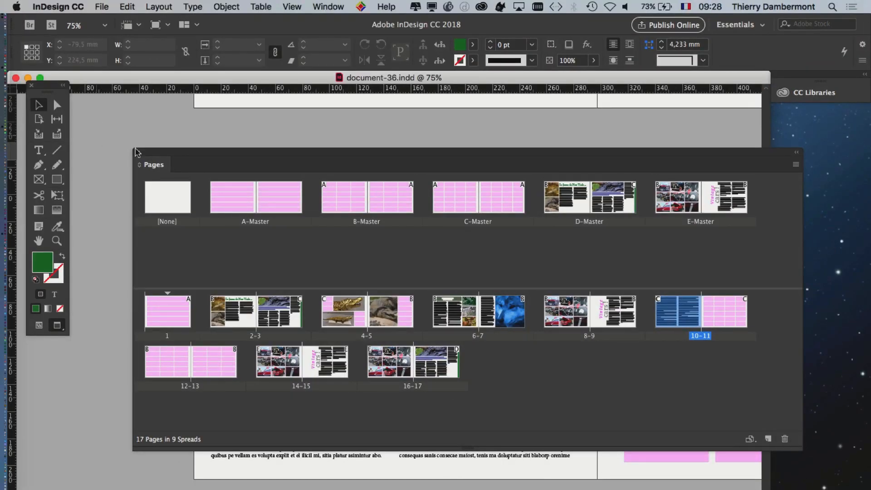
{"action": "left_click_drag", "start_coordinate": [137, 152], "coordinate": [825, 217]}
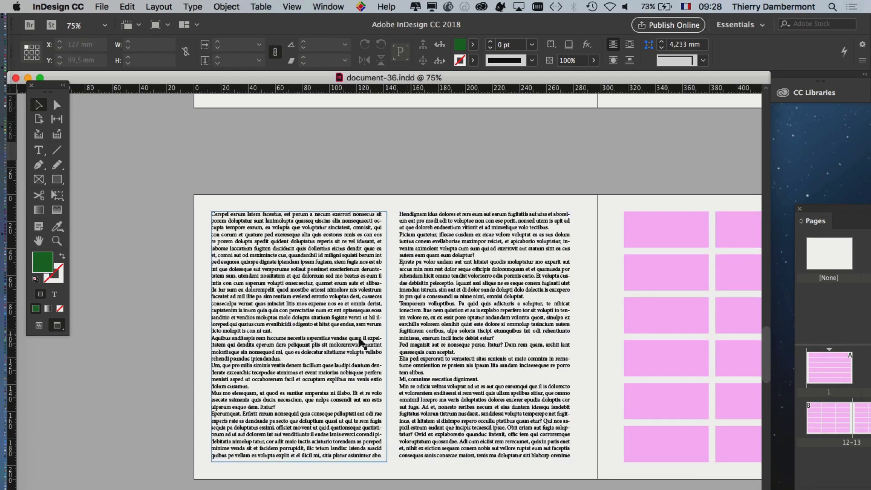
Move the Tools panel over the pasteboard and cycle its layout through single column, single row and back to two columns
{"action": "left_click_drag", "start_coordinate": [47, 85], "coordinate": [134, 131]}
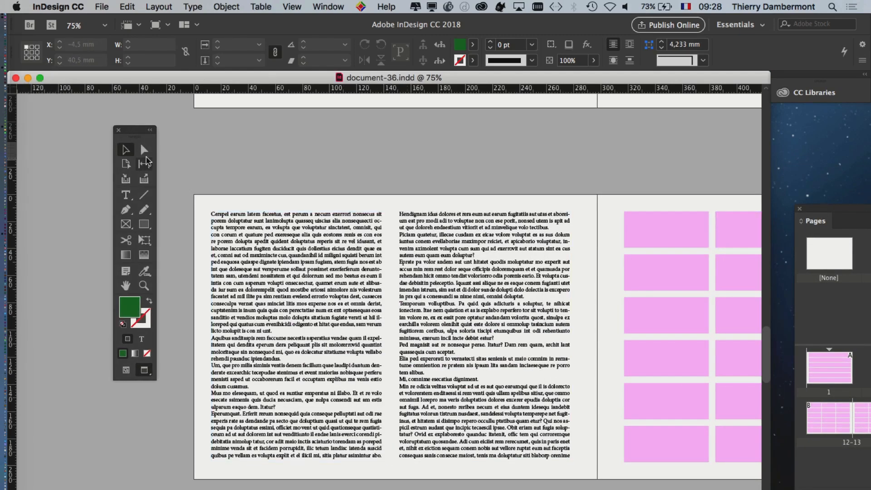
{"action": "left_click", "coordinate": [150, 130]}
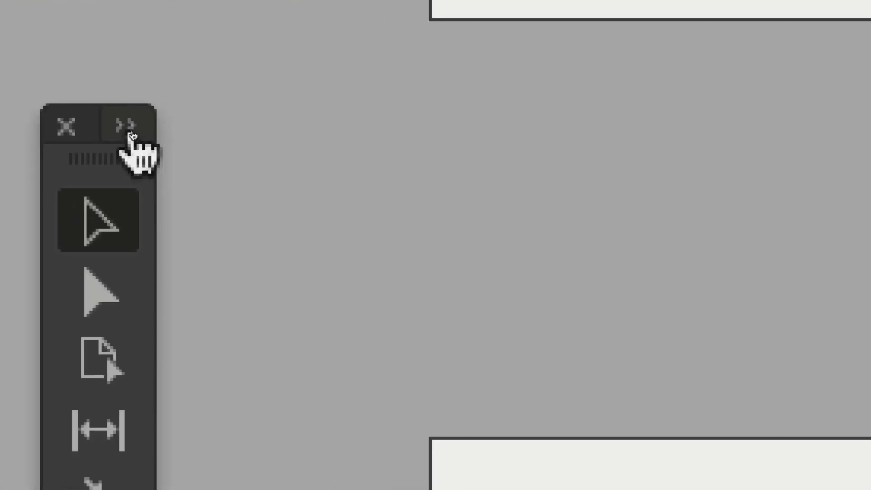
{"action": "left_click", "coordinate": [132, 131]}
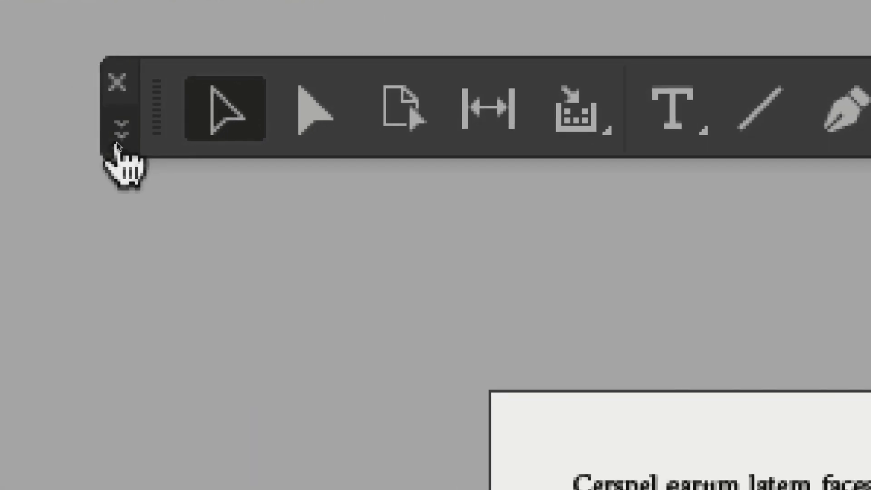
{"action": "left_click", "coordinate": [58, 175]}
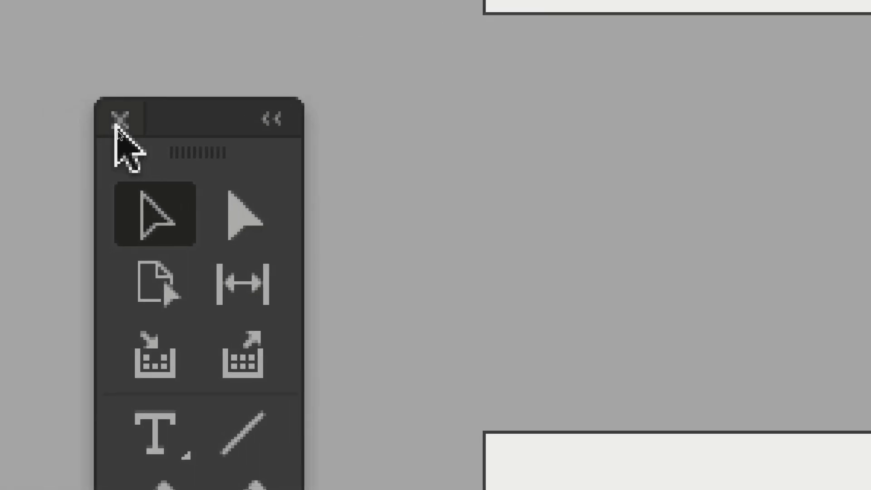
Close the Tools panel, show it again and place it on the pasteboard beside page 10
{"action": "left_click", "coordinate": [119, 122]}
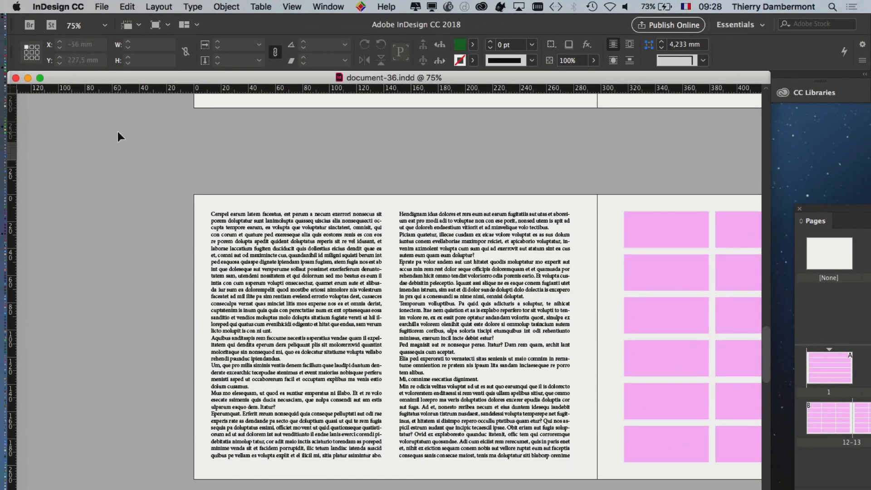
{"action": "left_click", "coordinate": [325, 6]}
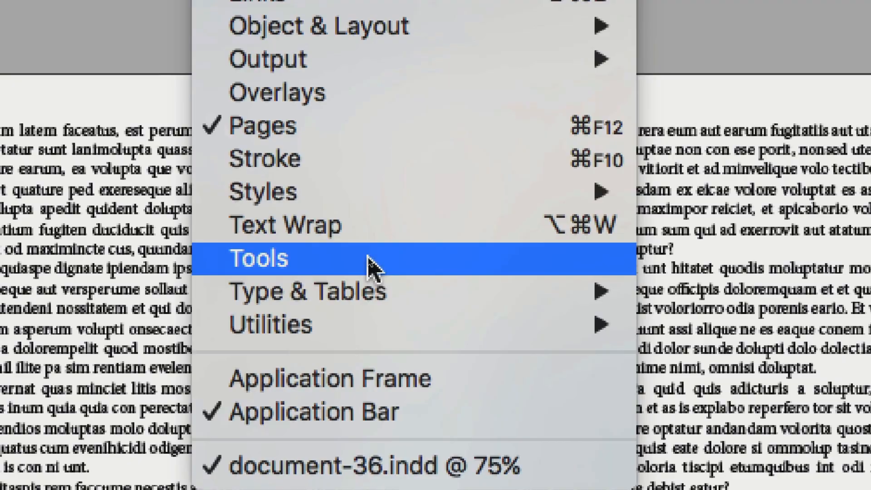
{"action": "left_click", "coordinate": [370, 265]}
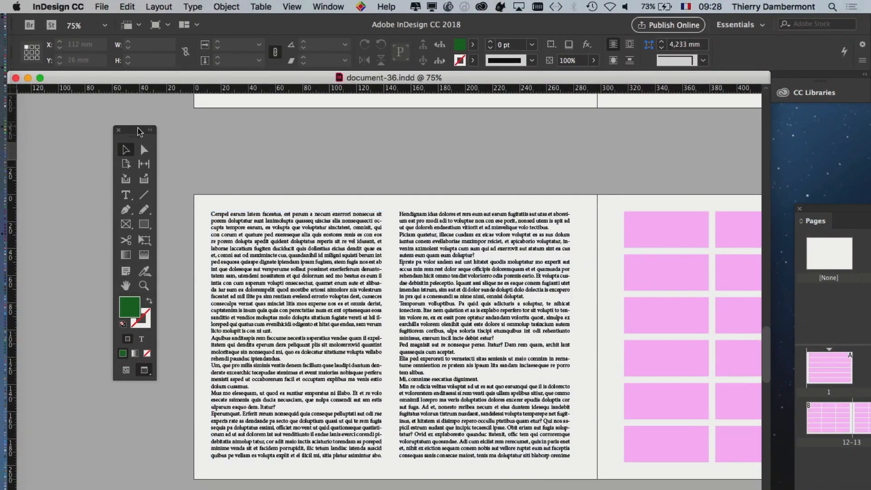
{"action": "left_click_drag", "start_coordinate": [140, 142], "coordinate": [67, 122]}
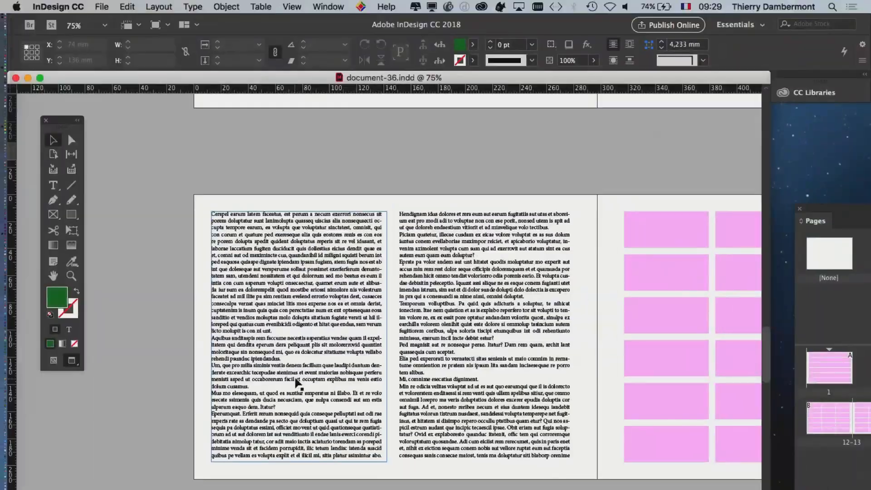
Bring the vintage cars spread 8-9 fully into view at 50% zoom
{"action": "key", "text": "super+minus"}
{"action": "scroll", "coordinate": [608, 356], "scroll_direction": "up", "scroll_amount": 5}
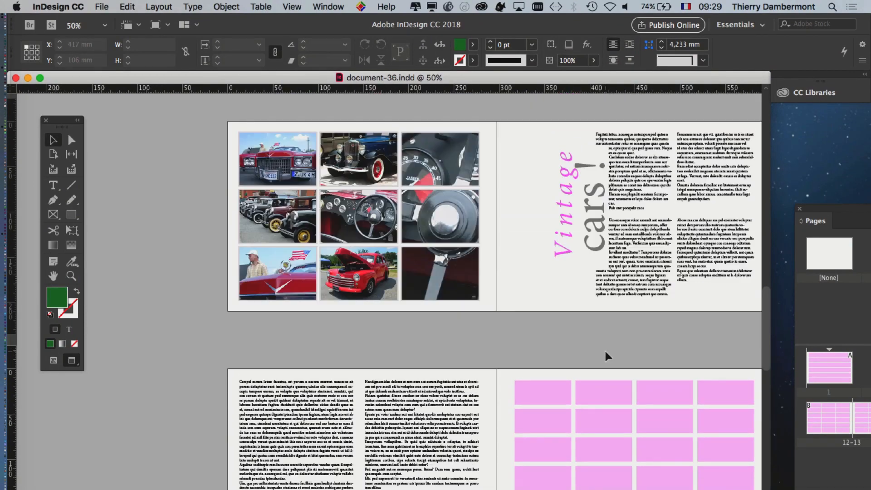
{"action": "scroll", "coordinate": [572, 345], "scroll_direction": "up", "scroll_amount": 3}
{"action": "left_click_drag", "start_coordinate": [535, 335], "coordinate": [488, 318]}
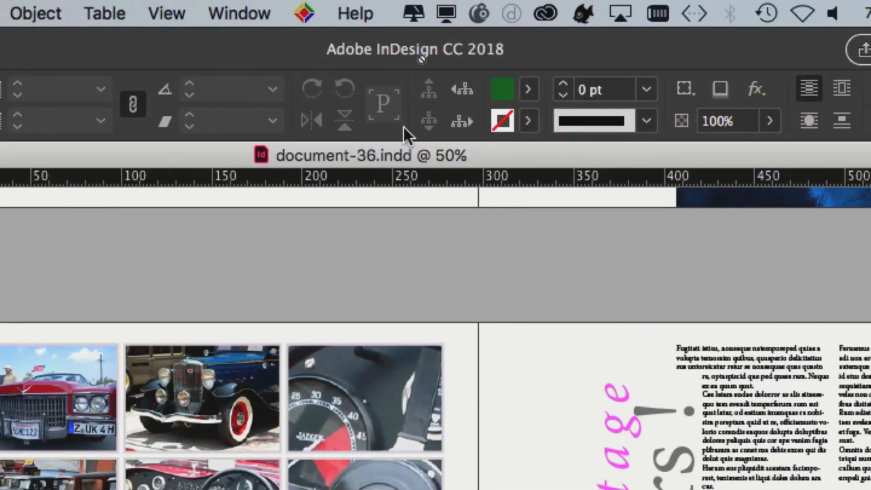
{"action": "left_click", "coordinate": [585, 14]}
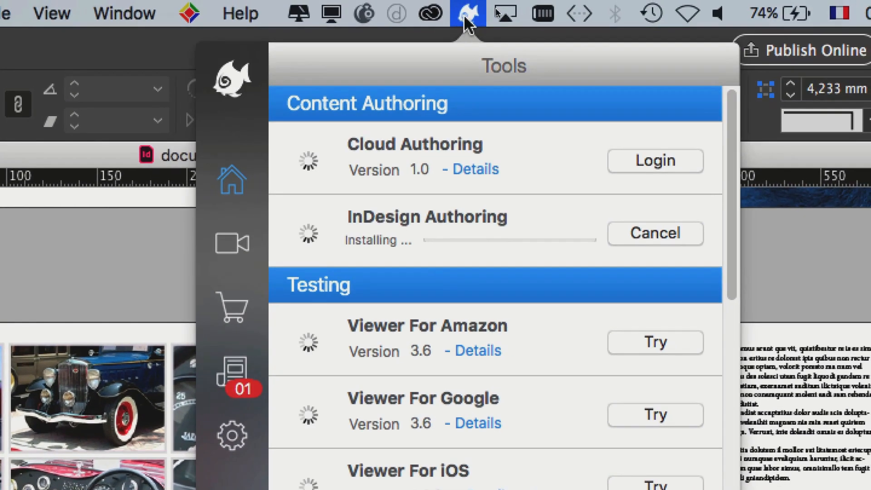
{"action": "left_click", "coordinate": [465, 20]}
{"action": "left_click", "coordinate": [466, 21]}
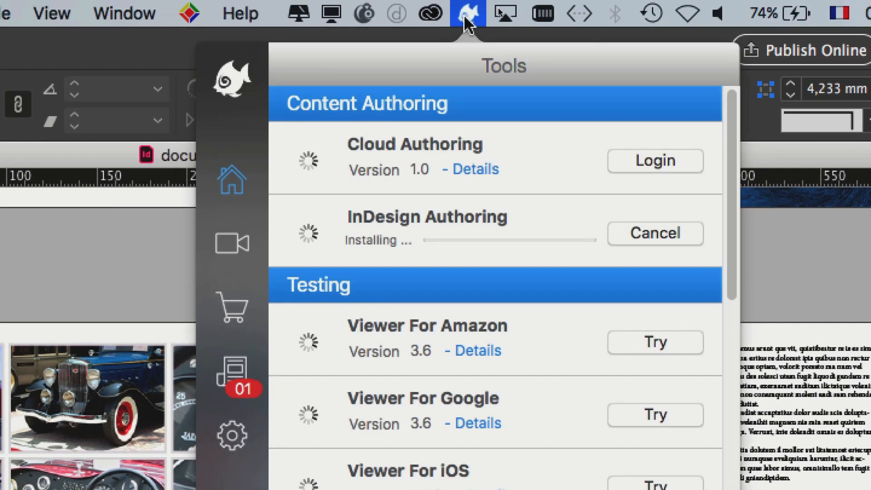
{"action": "left_click", "coordinate": [466, 20]}
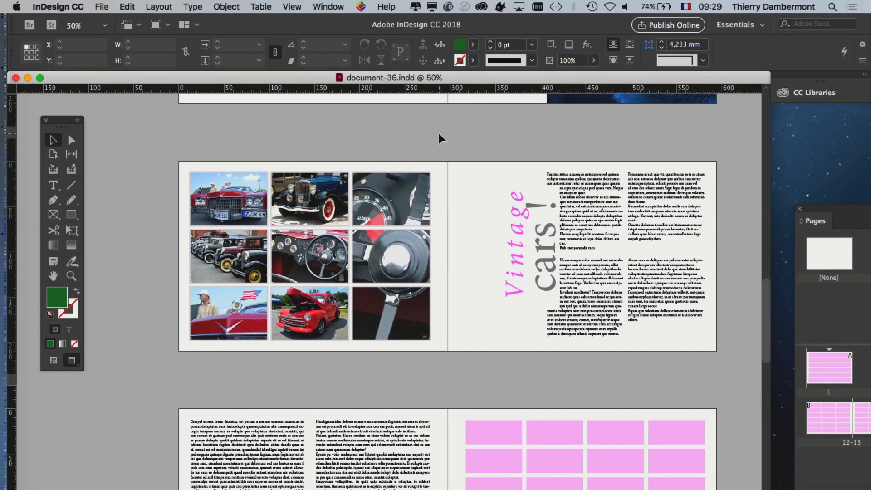
Zoom the vintage cars spread to 75% and move the Tools panel clear of its photos
{"action": "scroll", "coordinate": [420, 257], "scroll_direction": "up", "scroll_amount": 1}
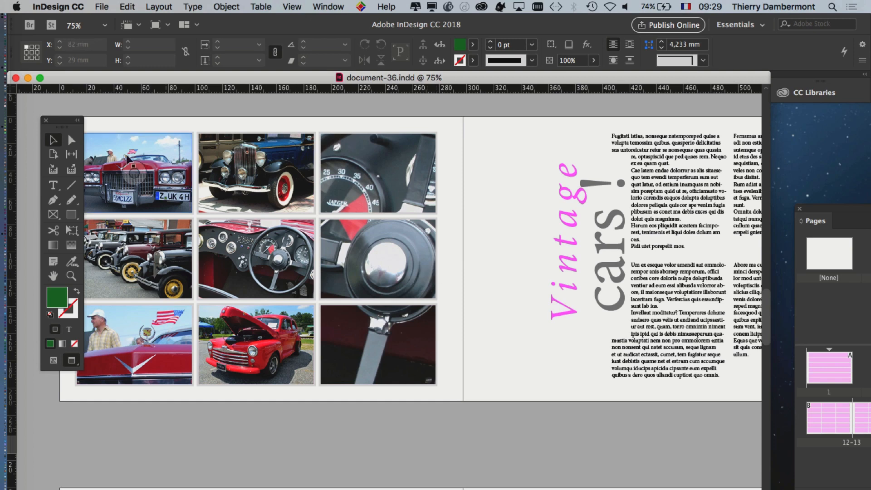
{"action": "mouse_move", "coordinate": [61, 121]}
{"action": "left_mouse_down"}
{"action": "mouse_move", "coordinate": [36, 114]}
{"action": "mouse_move", "coordinate": [46, 116]}
{"action": "left_mouse_up"}
{"action": "left_click_drag", "start_coordinate": [508, 244], "coordinate": [557, 228]}
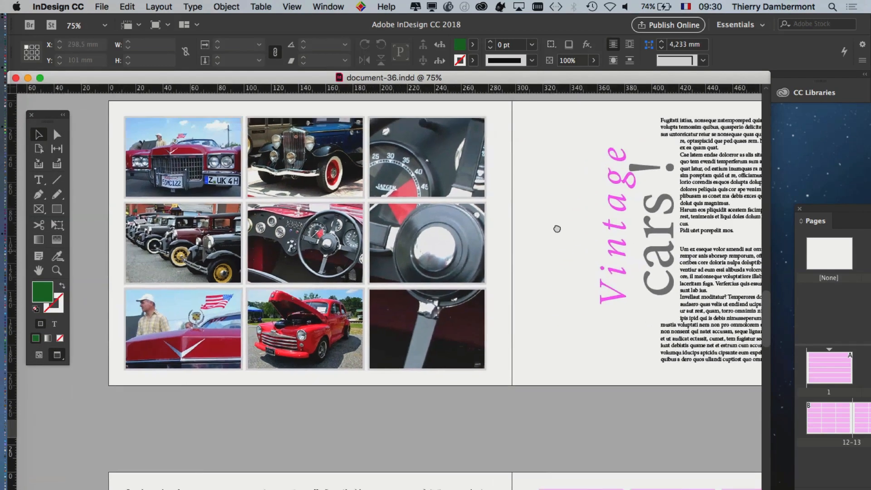
Return to spread 10-11, select page 10's first text frame and reposition the Tools panel on the pasteboard
{"action": "scroll", "coordinate": [557, 229], "scroll_direction": "down", "scroll_amount": 10}
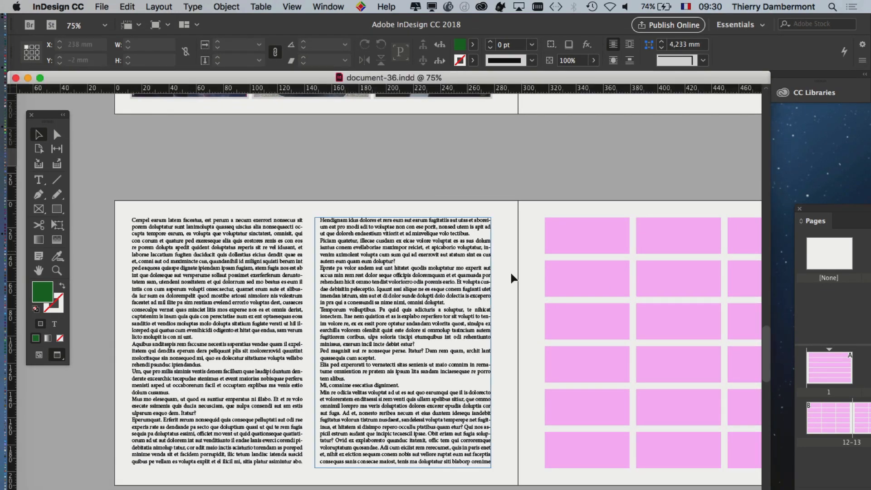
{"action": "left_click", "coordinate": [214, 329]}
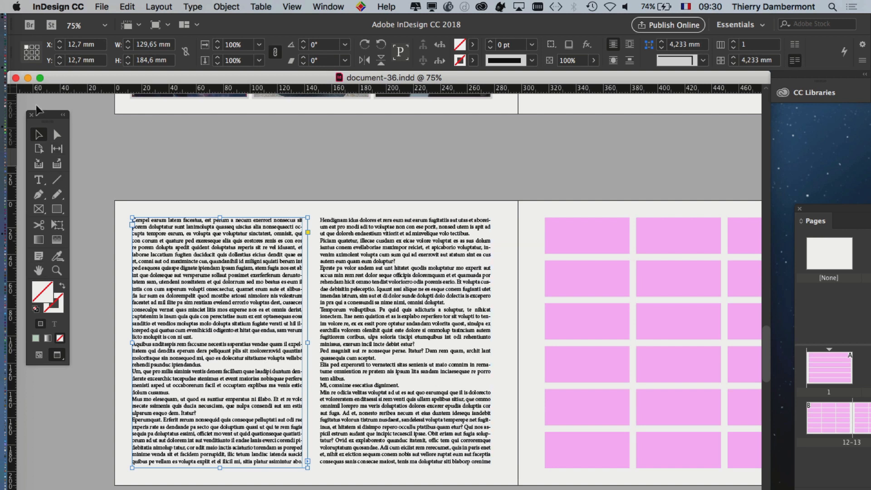
{"action": "left_click_drag", "start_coordinate": [37, 113], "coordinate": [56, 119]}
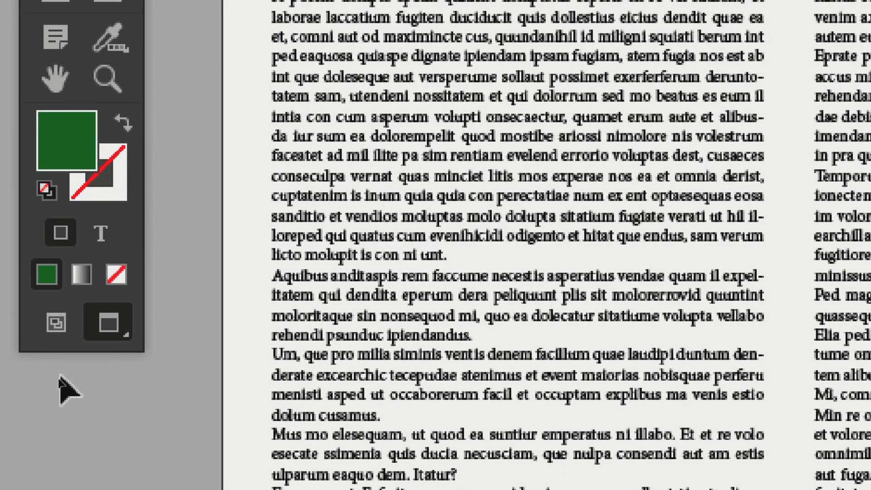
Switch spread 10-11 repeatedly between Preview and Normal screen modes, finishing in Normal mode with guides and frame edges
{"action": "key", "text": "w"}
{"action": "key", "text": "w"}
{"action": "key", "text": "w"}
{"action": "key", "text": "w"}
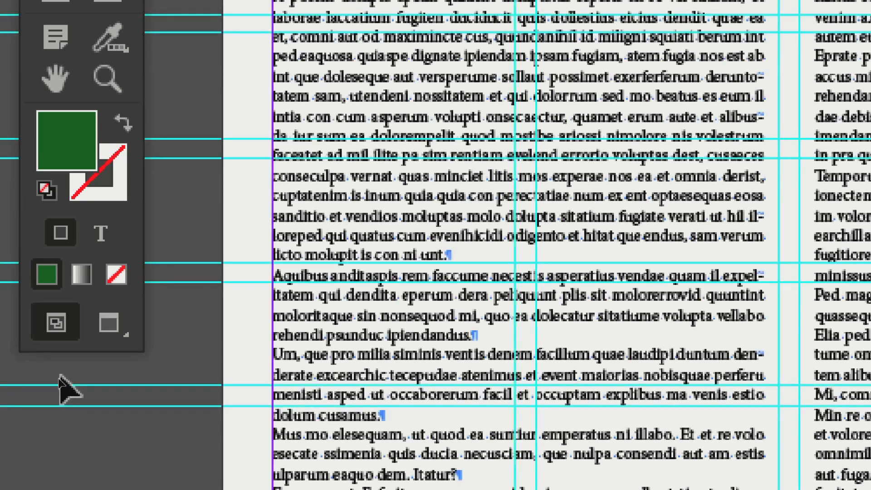
{"action": "key", "text": "w"}
{"action": "key", "text": "w"}
{"action": "key", "text": "w"}
{"action": "key", "text": "w"}
{"action": "key", "text": "w"}
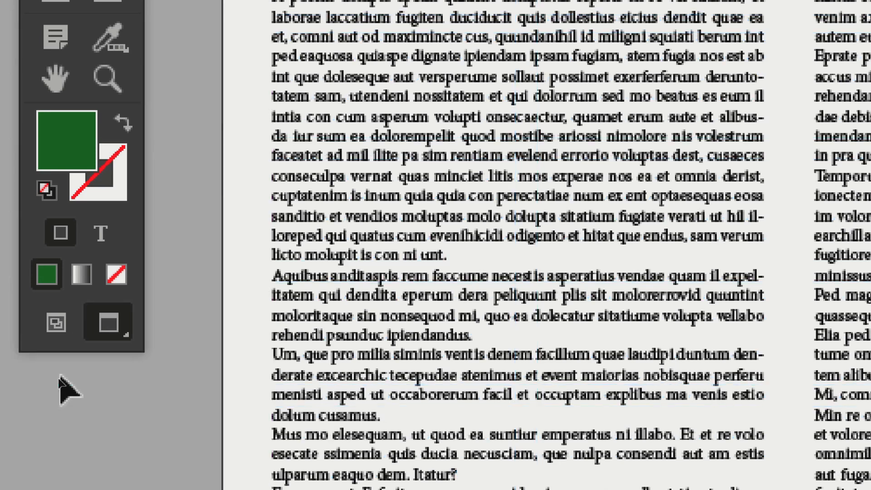
{"action": "key", "text": "w"}
{"action": "key", "text": "w"}
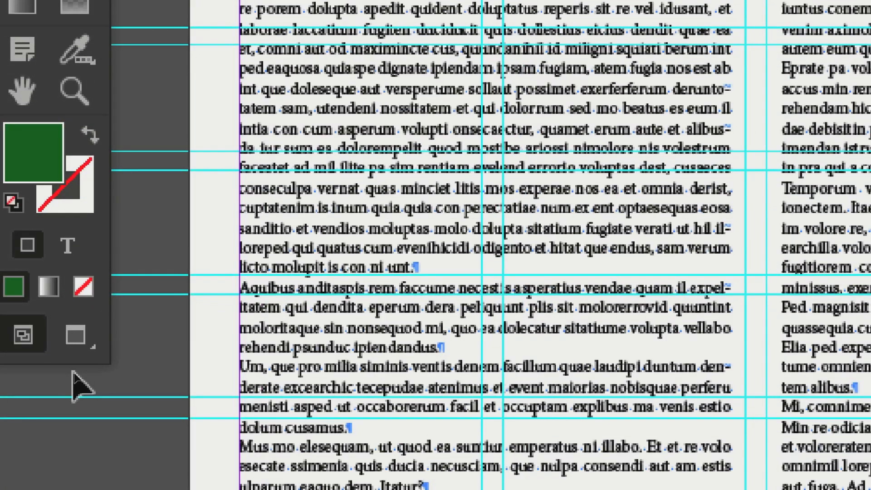
{"action": "key", "text": "w"}
{"action": "key", "text": "w"}
{"action": "key", "text": "w"}
{"action": "key", "text": "w"}
{"action": "key", "text": "w"}
{"action": "key", "text": "w"}
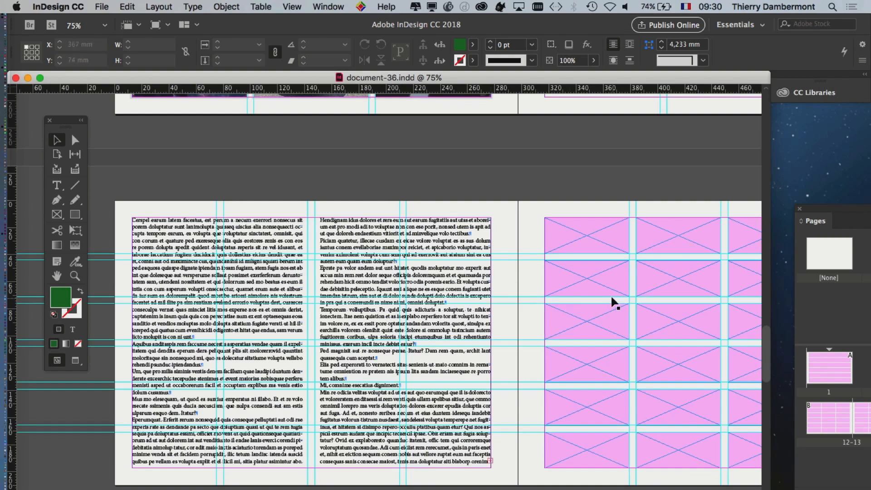
Examine the pink placeholder frames and guides on page 11, then return to page 10's text columns
{"action": "left_click_drag", "start_coordinate": [529, 292], "coordinate": [369, 274]}
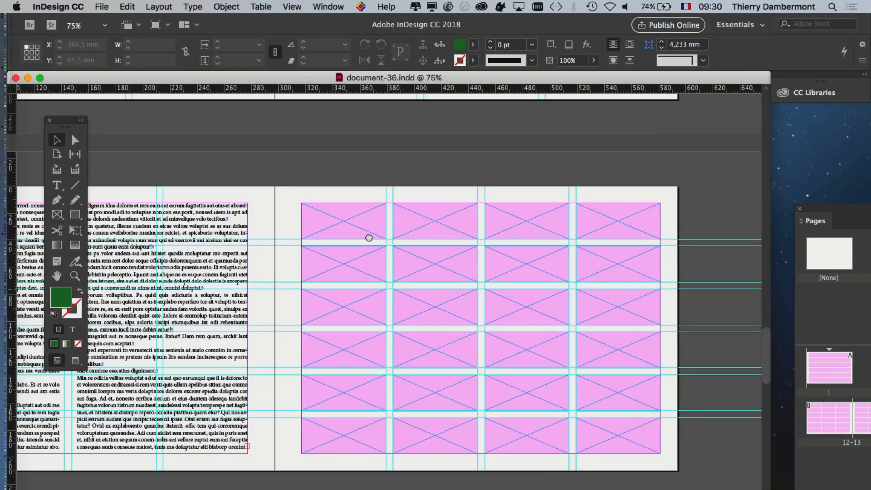
{"action": "left_click_drag", "start_coordinate": [369, 238], "coordinate": [396, 225]}
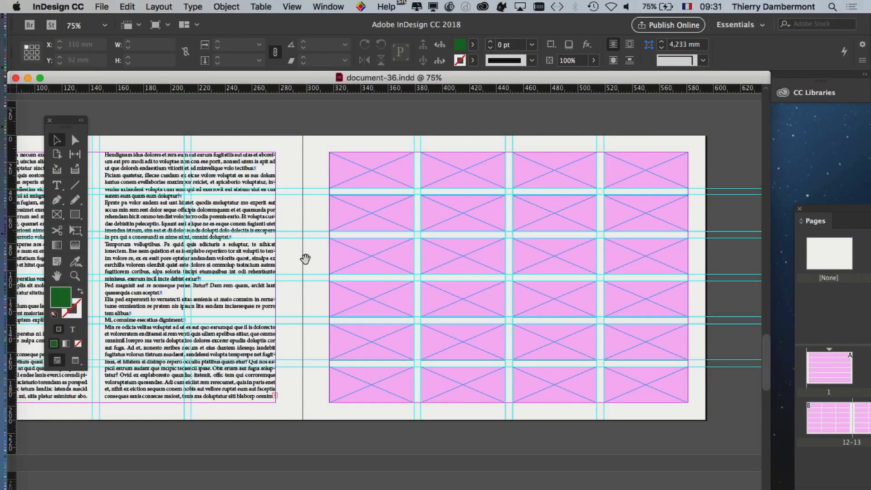
{"action": "left_click_drag", "start_coordinate": [306, 259], "coordinate": [546, 235]}
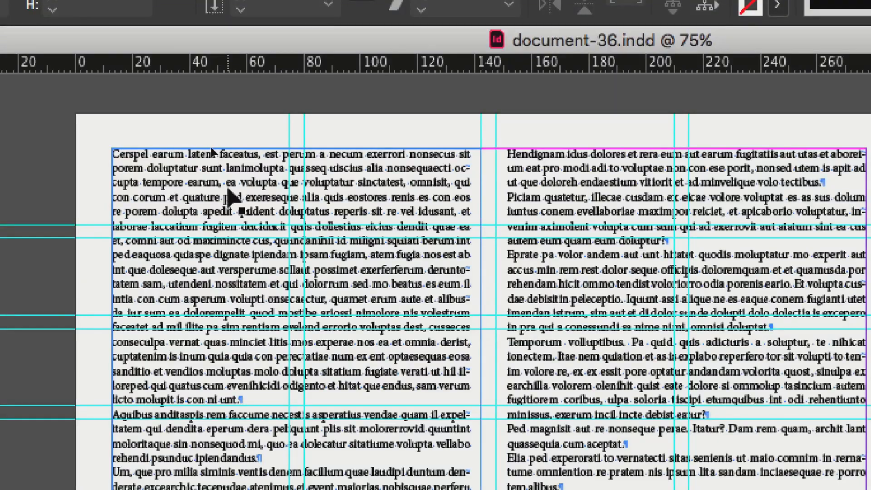
Select the first text frame on page 10 and show the Layers panel
{"action": "left_click", "coordinate": [444, 196]}
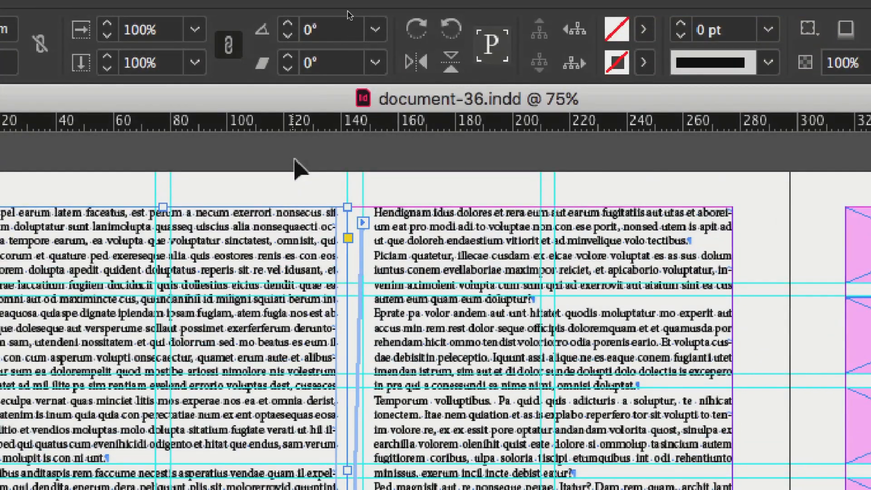
{"action": "left_click", "coordinate": [311, 15]}
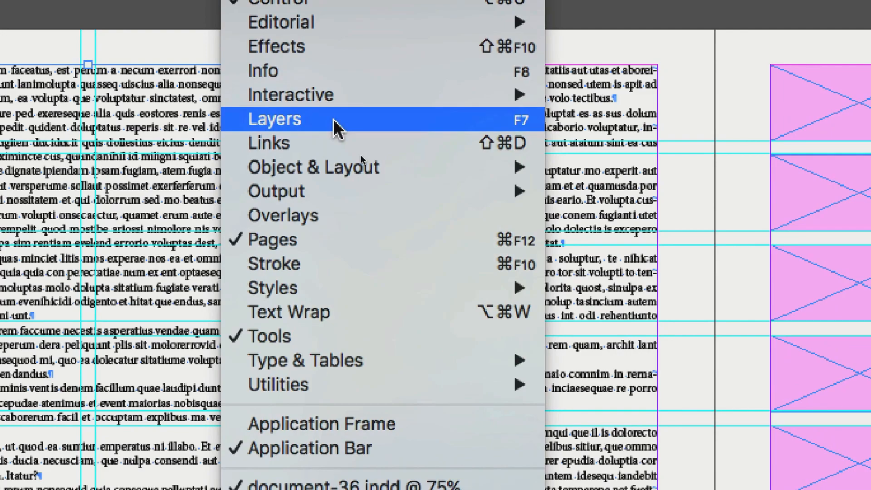
{"action": "left_click", "coordinate": [369, 211]}
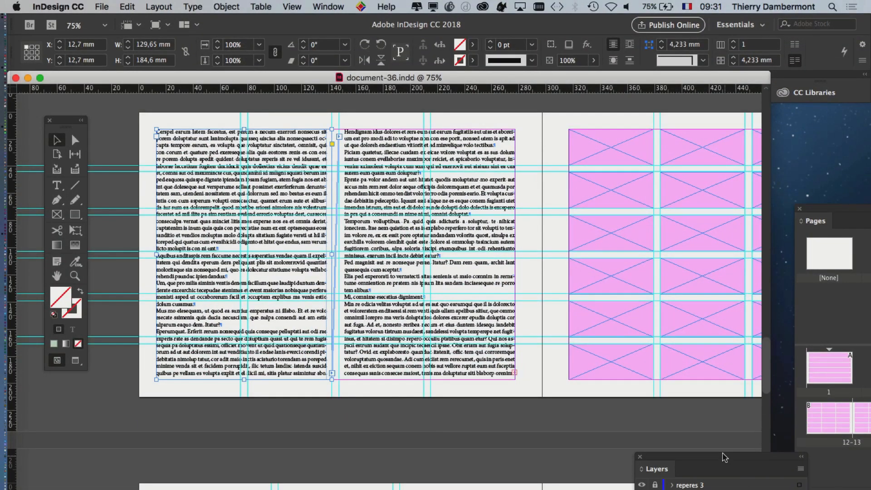
Place the Layers panel over page 10, enlarge it to show all layers, and lock and unlock the images et texte layer
{"action": "left_click_drag", "start_coordinate": [725, 458], "coordinate": [510, 130]}
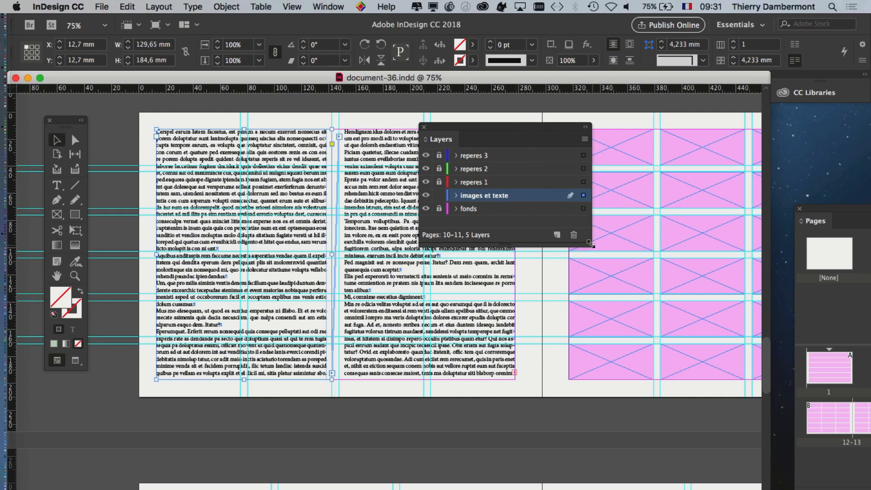
{"action": "left_click_drag", "start_coordinate": [591, 245], "coordinate": [597, 360]}
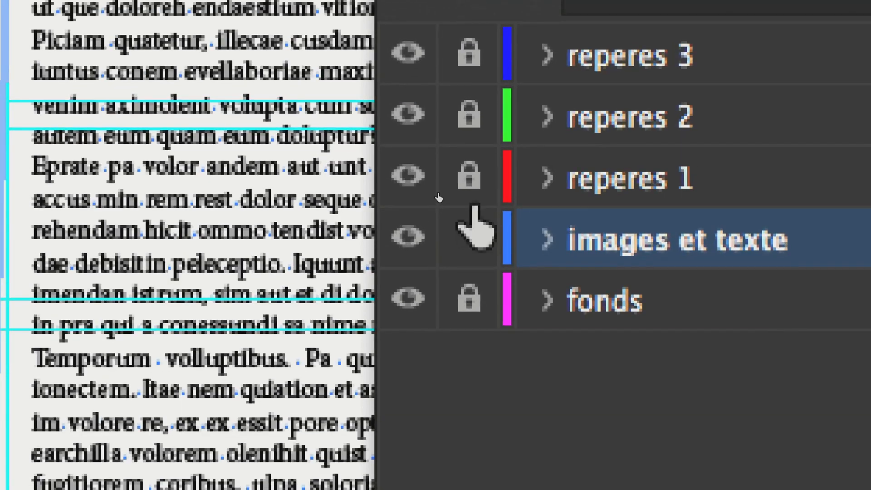
{"action": "left_click", "coordinate": [467, 221]}
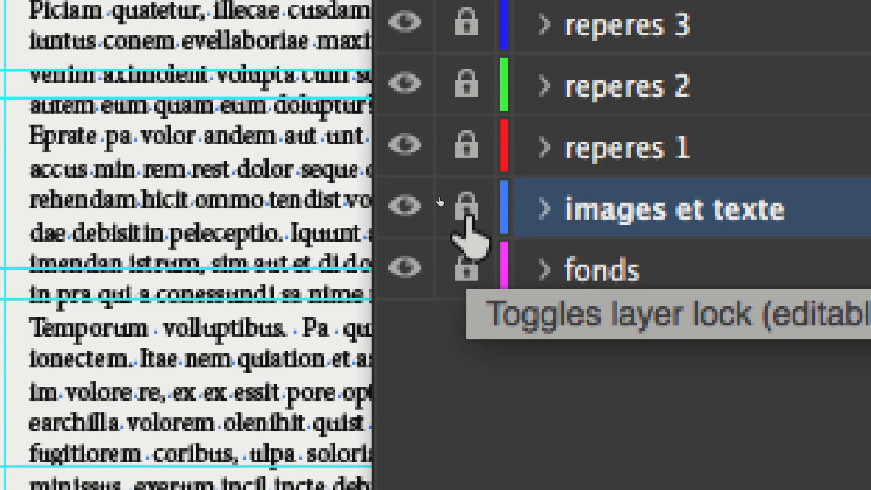
{"action": "left_click", "coordinate": [467, 213]}
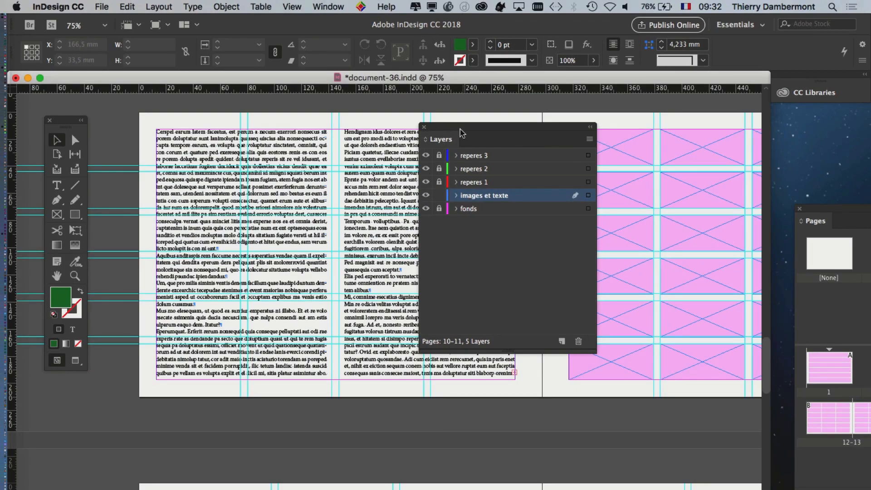
Move the Layers panel closer to page 11 and sweep through the locks of all five layers repeatedly, leaving every layer unlocked
{"action": "left_click_drag", "start_coordinate": [423, 132], "coordinate": [481, 148]}
{"action": "left_click", "coordinate": [220, 148]}
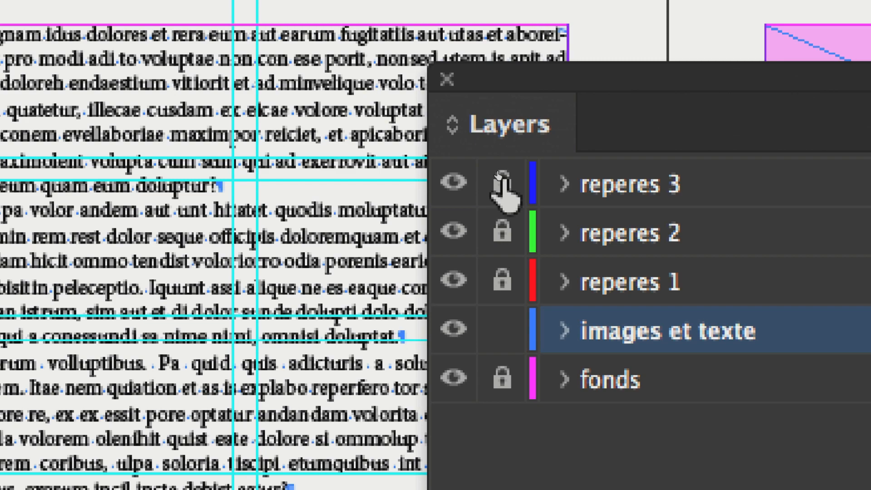
{"action": "left_click_drag", "start_coordinate": [501, 186], "coordinate": [501, 282]}
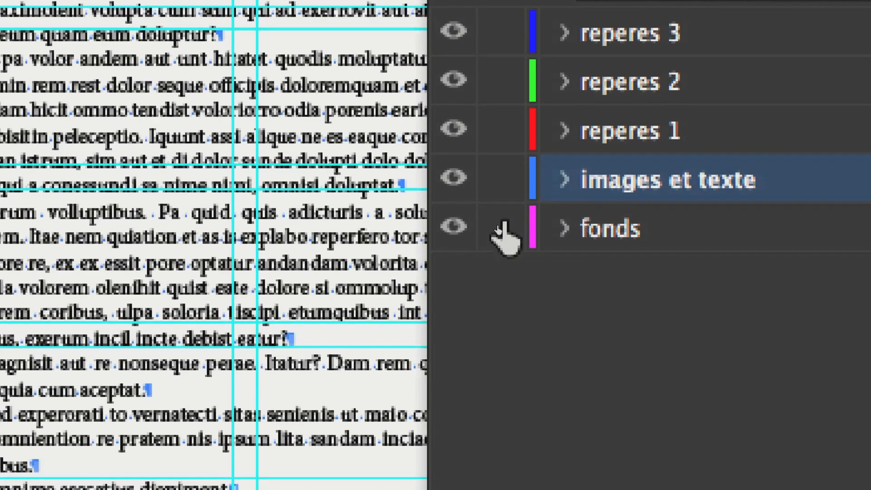
{"action": "left_click_drag", "start_coordinate": [501, 28], "coordinate": [502, 220]}
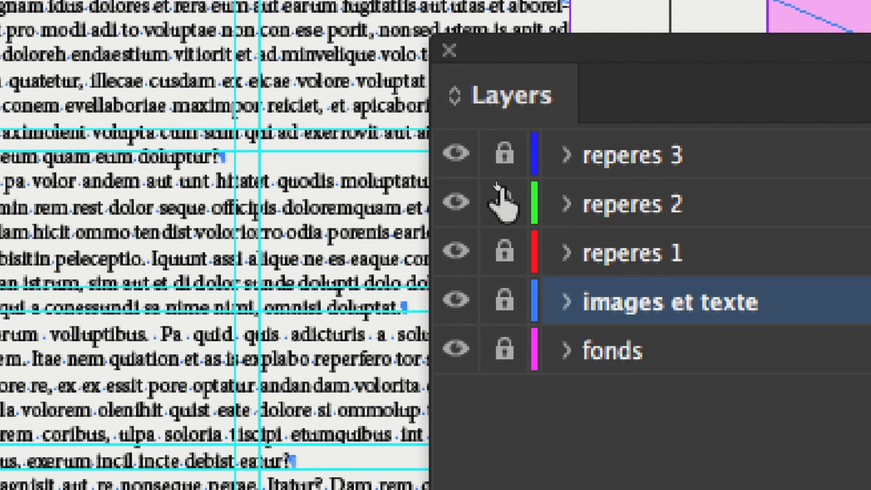
{"action": "left_click_drag", "start_coordinate": [503, 46], "coordinate": [504, 142]}
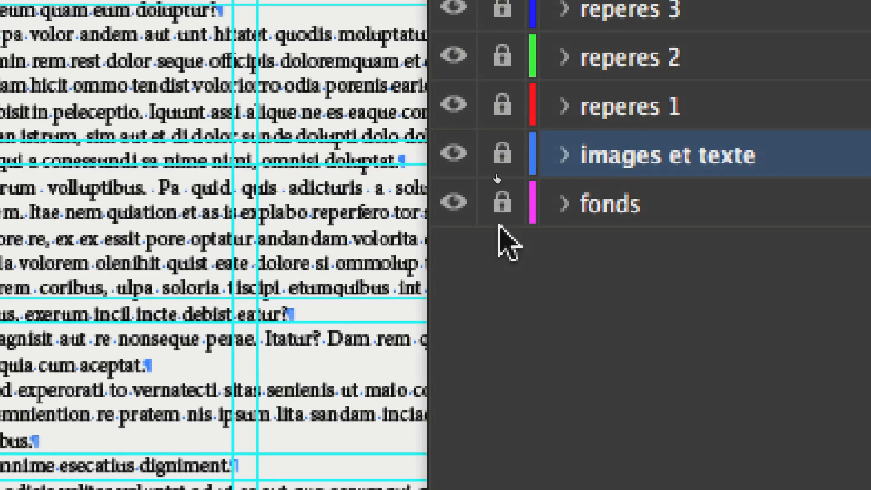
{"action": "left_click_drag", "start_coordinate": [502, 68], "coordinate": [500, 282]}
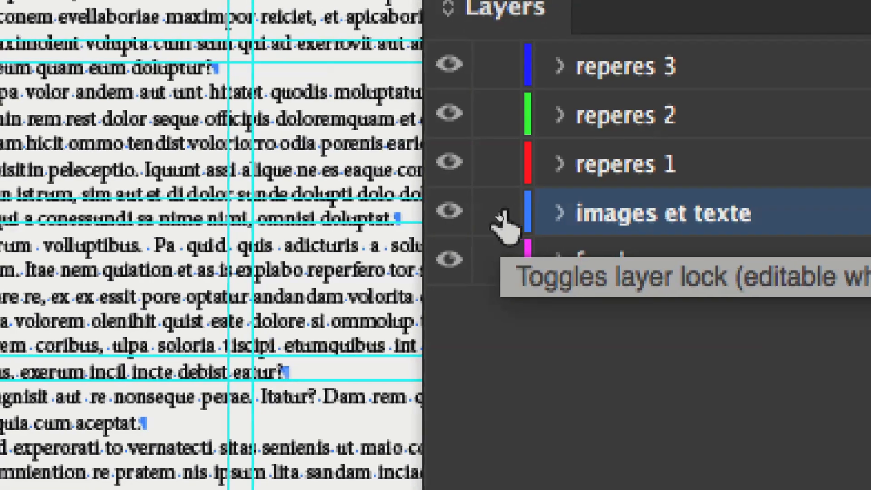
Lock every layer except images et texte at once and move the Layers panel over page 11
{"action": "left_click", "coordinate": [497, 221], "text": "alt"}
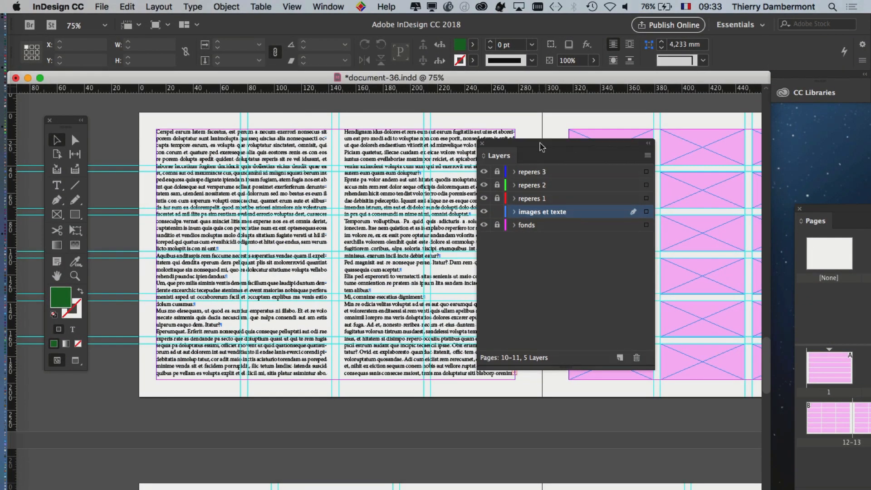
{"action": "left_click_drag", "start_coordinate": [541, 147], "coordinate": [698, 155]}
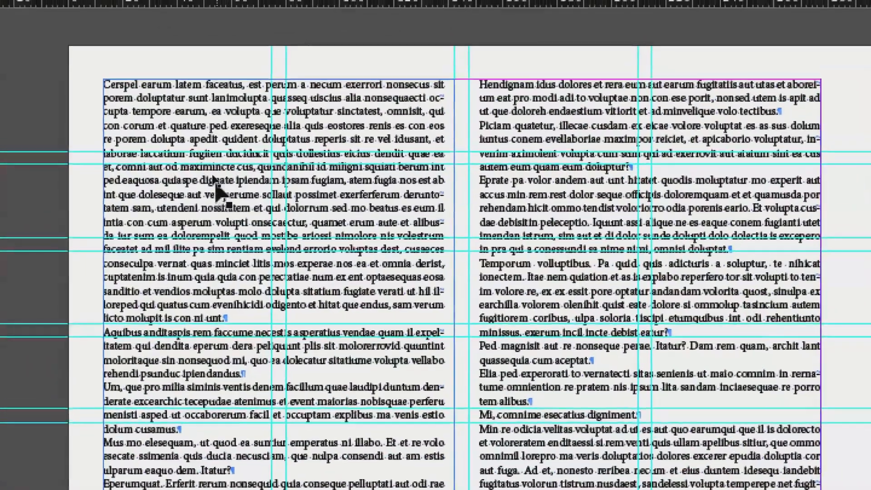
Lower the top edge of page 10's first text frame to the second pair of horizontal guides and select the second text frame
{"action": "left_click", "coordinate": [213, 160]}
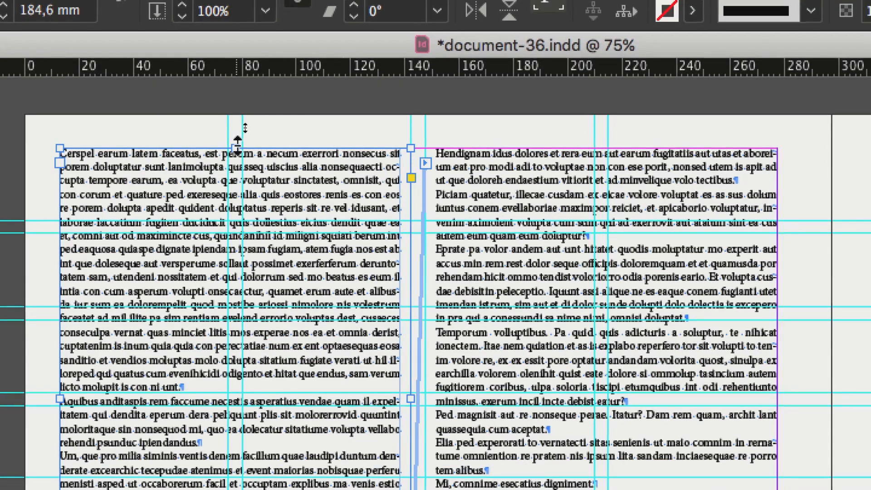
{"action": "left_click_drag", "start_coordinate": [237, 146], "coordinate": [234, 315]}
{"action": "left_click_drag", "start_coordinate": [236, 211], "coordinate": [237, 212]}
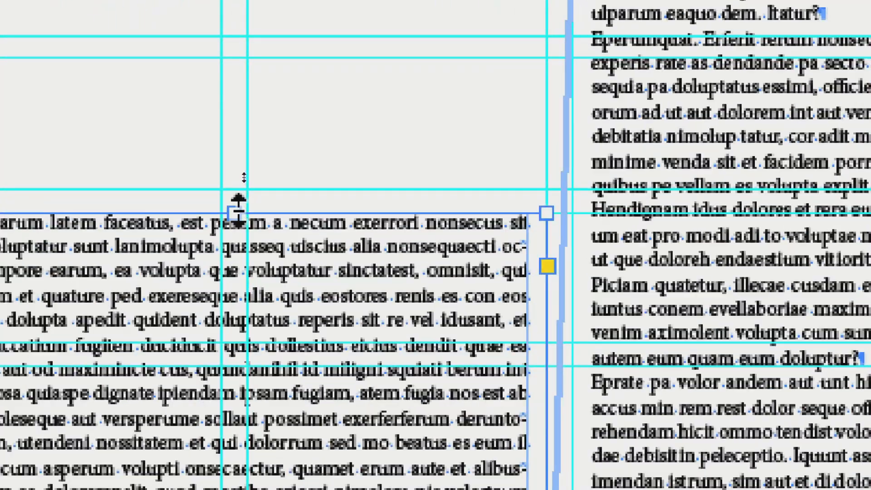
{"action": "left_click_drag", "start_coordinate": [239, 211], "coordinate": [238, 232]}
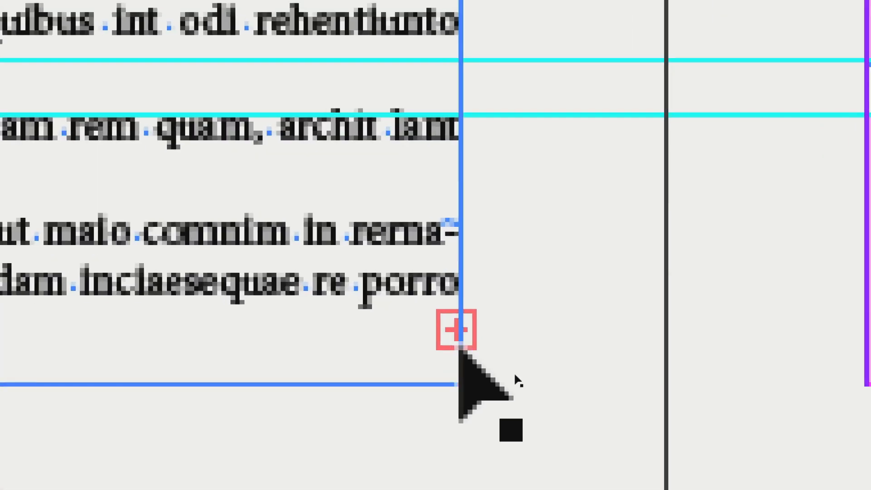
{"action": "left_click", "coordinate": [345, 346]}
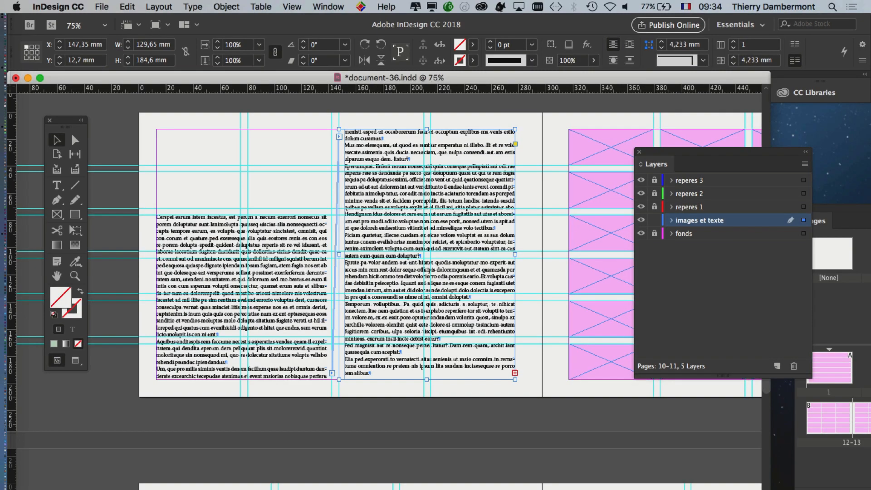
{"action": "scroll", "coordinate": [567, 375], "scroll_direction": "down", "scroll_amount": 1}
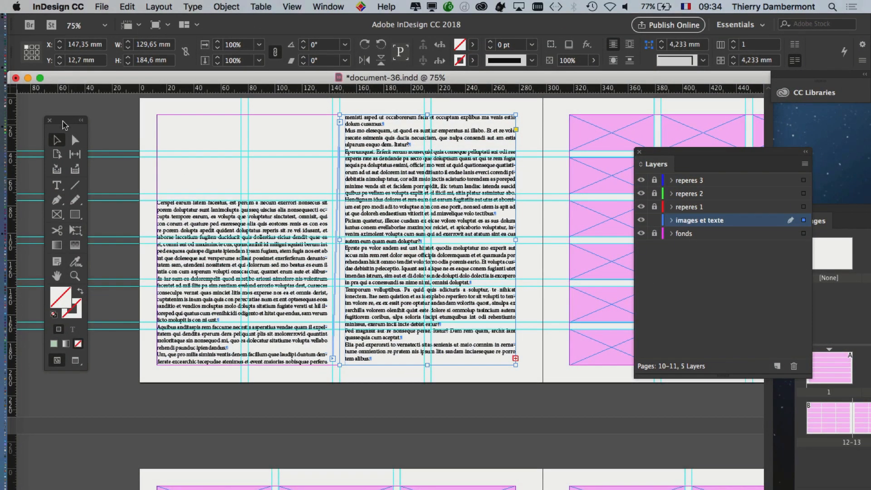
Place the text insertion point after "aceptat." in page 10's second column with the Type tool and magnify the view to 400%
{"action": "left_click_drag", "start_coordinate": [75, 123], "coordinate": [292, 122]}
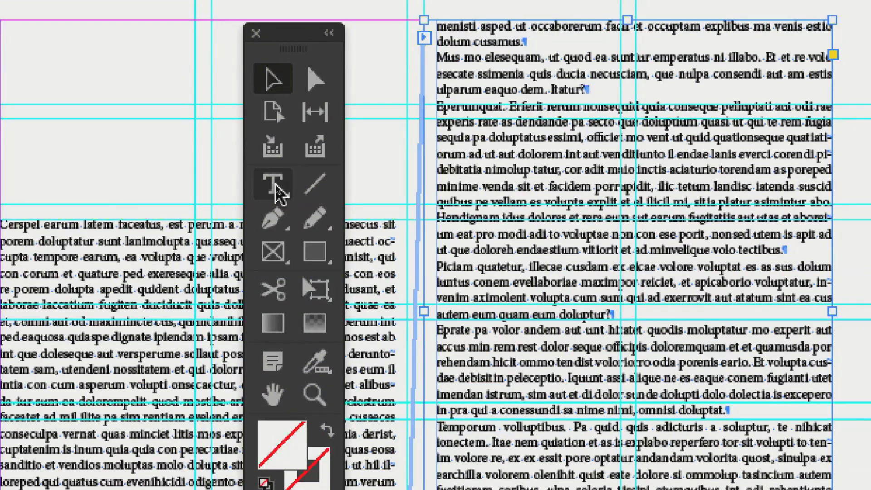
{"action": "left_click", "coordinate": [276, 188]}
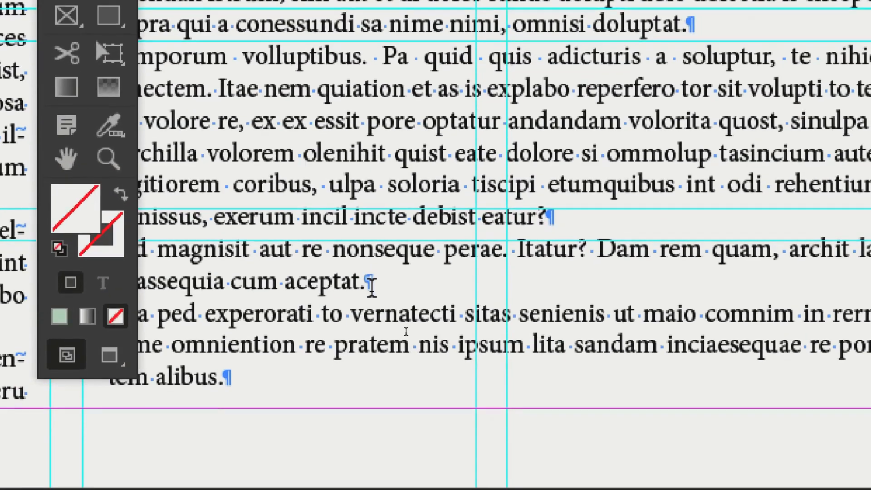
{"action": "left_click", "coordinate": [385, 270]}
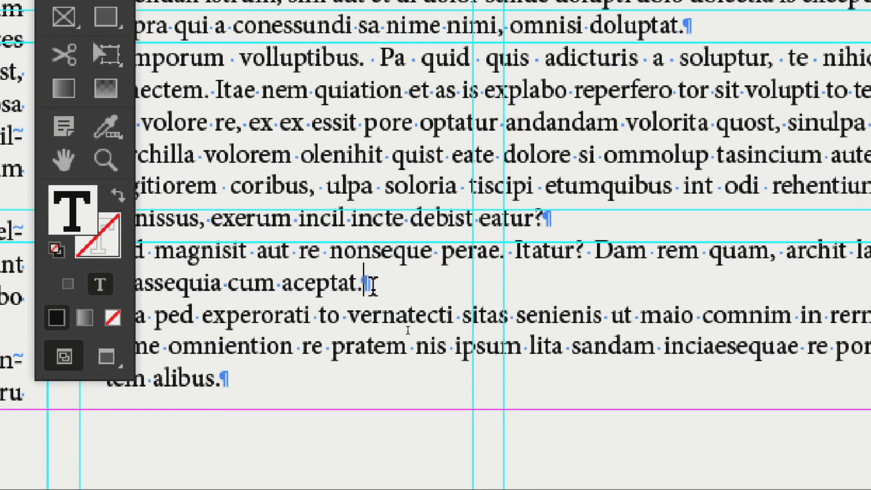
{"action": "key", "text": "alt"}
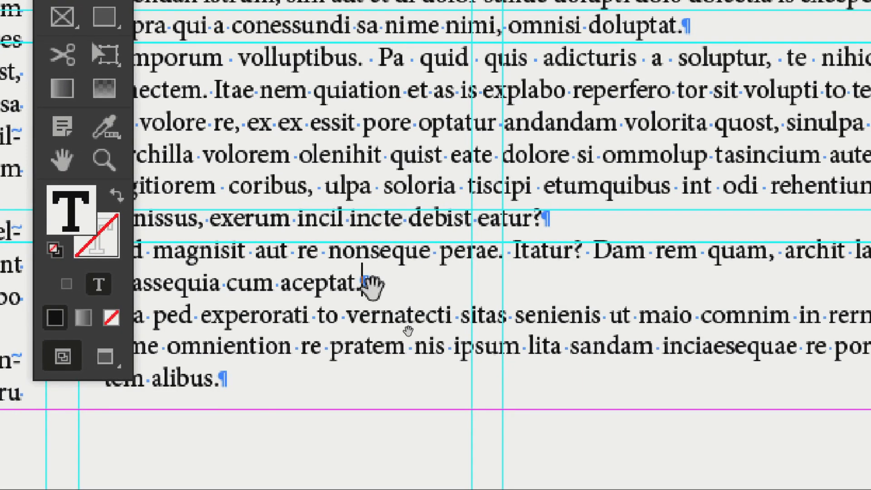
{"action": "scroll", "coordinate": [372, 284], "scroll_direction": "up", "scroll_amount": 3}
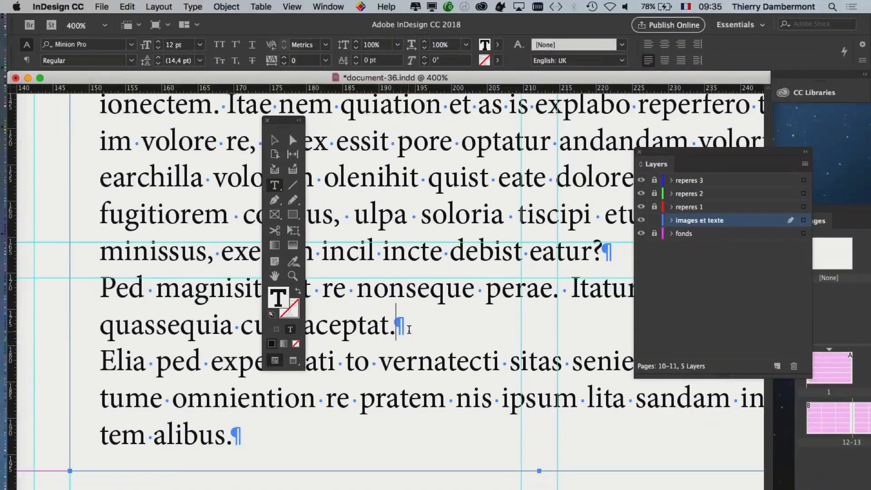
{"action": "left_click", "coordinate": [192, 6]}
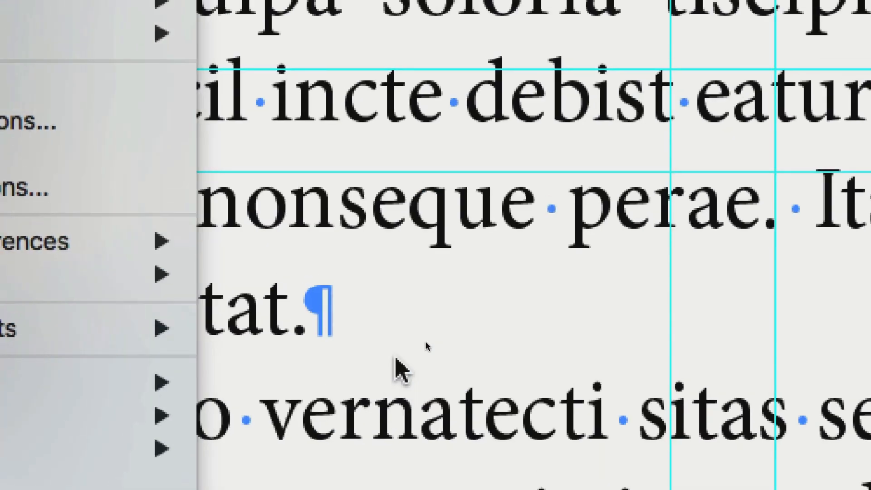
{"action": "left_click", "coordinate": [865, 172]}
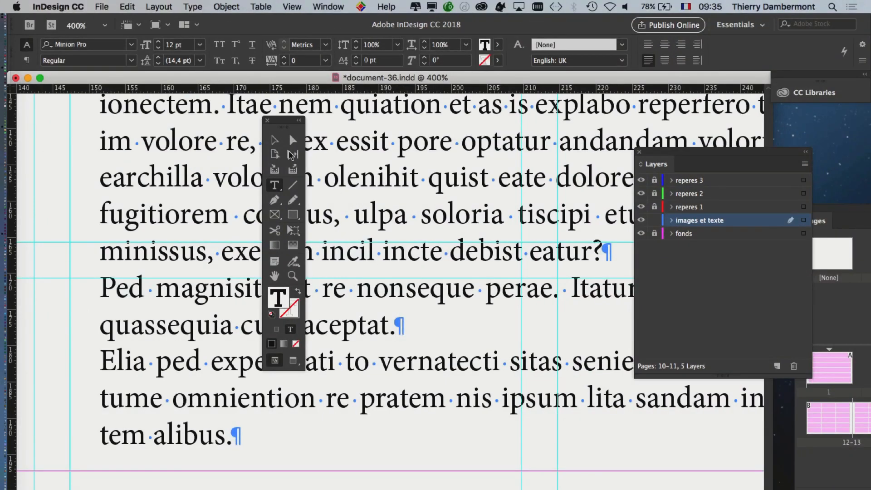
Pan around the second column's closing paragraphs at 300% with the temporary Hand tool and return to a 75% view
{"action": "left_click_drag", "start_coordinate": [278, 122], "coordinate": [128, 123]}
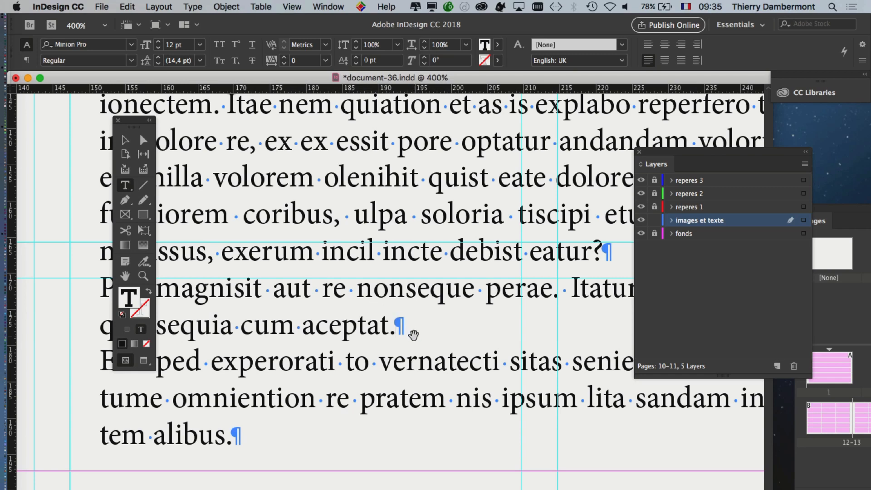
{"action": "key", "text": "super+minus"}
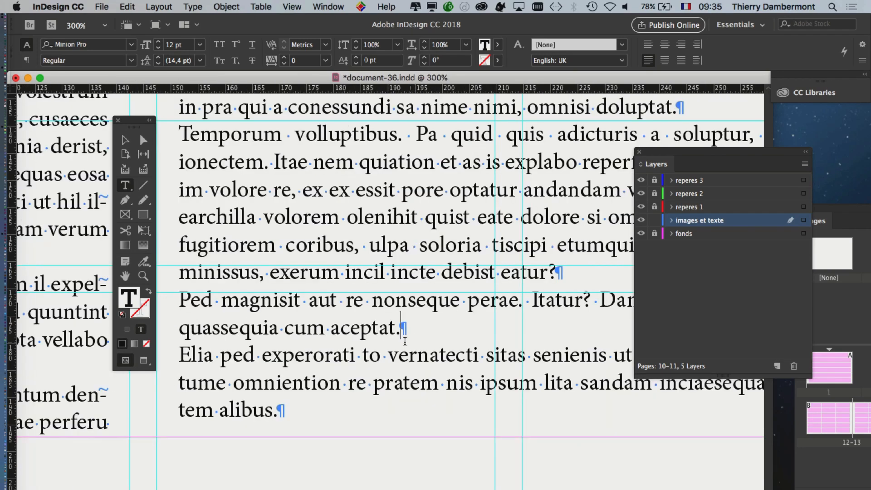
{"action": "left_click_drag", "start_coordinate": [397, 328], "coordinate": [314, 251]}
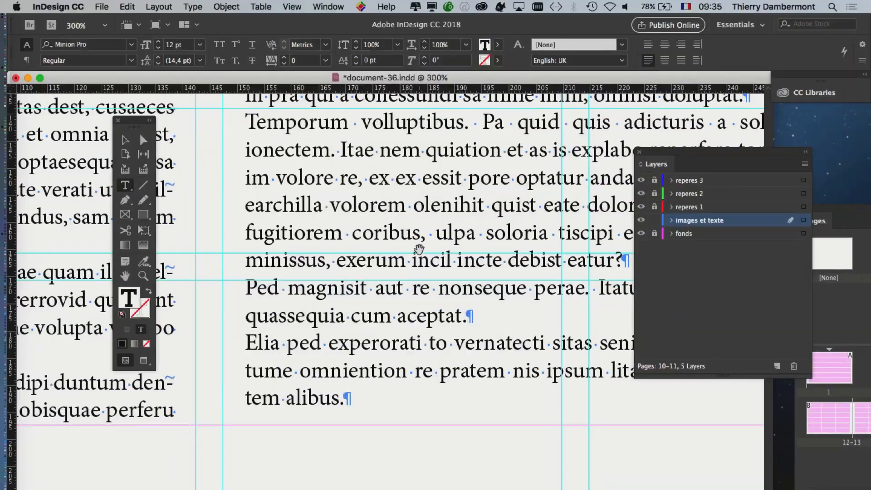
{"action": "left_click_drag", "start_coordinate": [154, 97], "coordinate": [334, 222]}
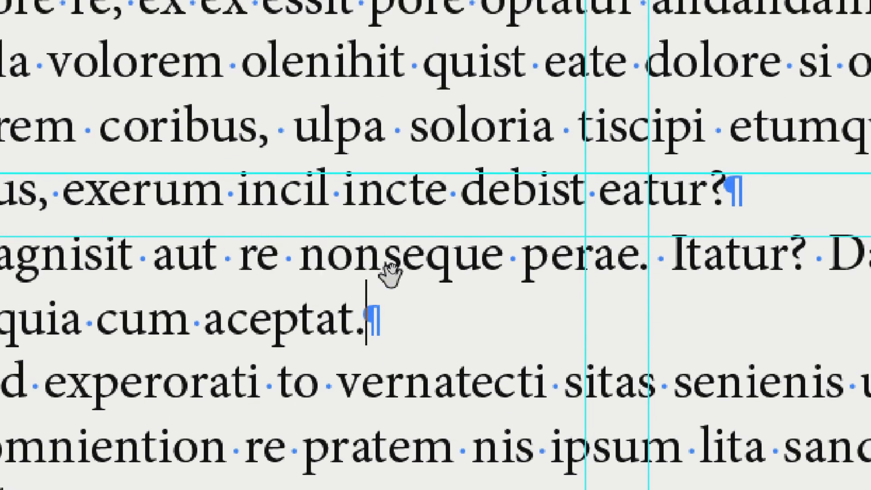
{"action": "left_click_drag", "start_coordinate": [398, 237], "coordinate": [363, 272]}
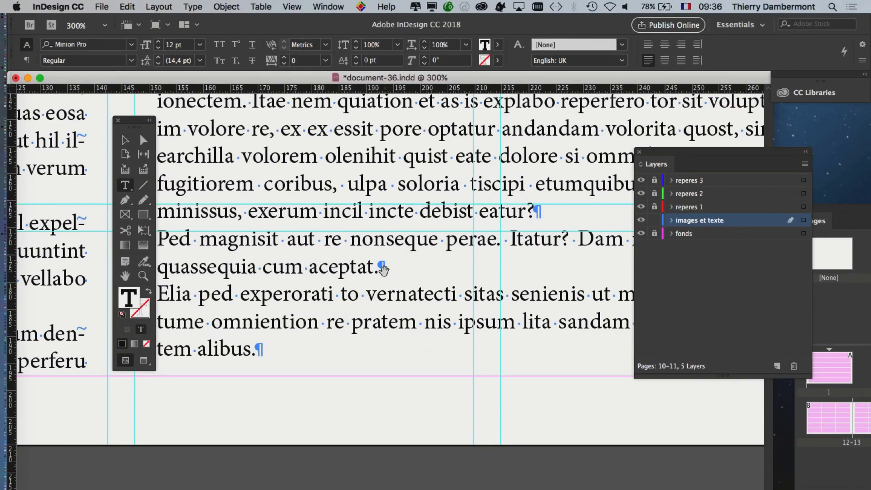
{"action": "scroll", "coordinate": [383, 272], "scroll_direction": "down", "scroll_amount": 4}
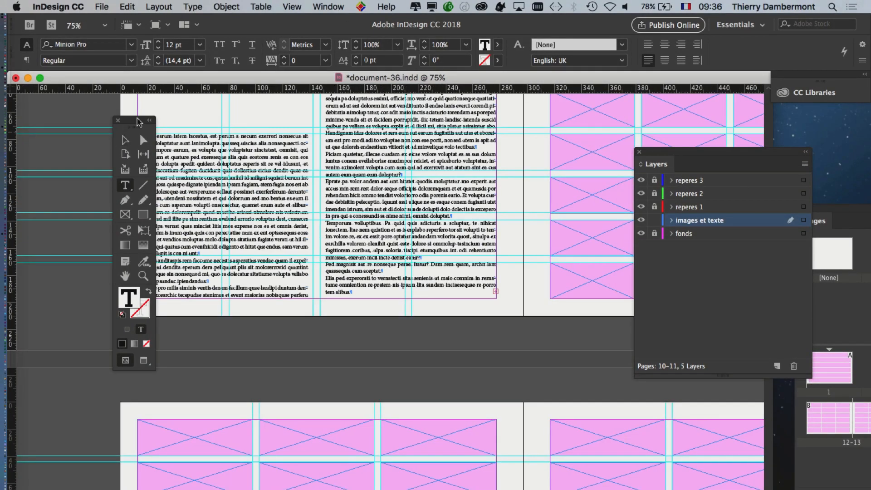
Move the Tools panel beside page 10, leave text editing for the Selection tool and deselect the text frame
{"action": "left_click_drag", "start_coordinate": [132, 128], "coordinate": [83, 124]}
{"action": "key", "text": "Escape"}
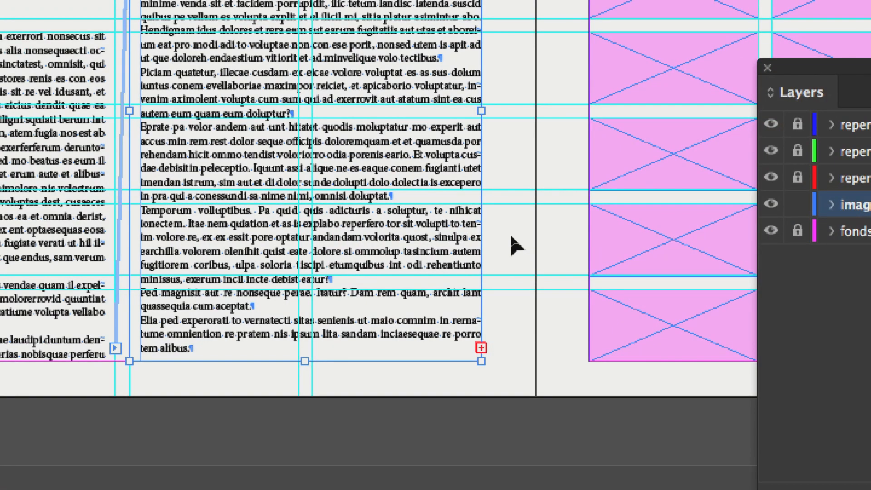
{"action": "left_click", "coordinate": [515, 245]}
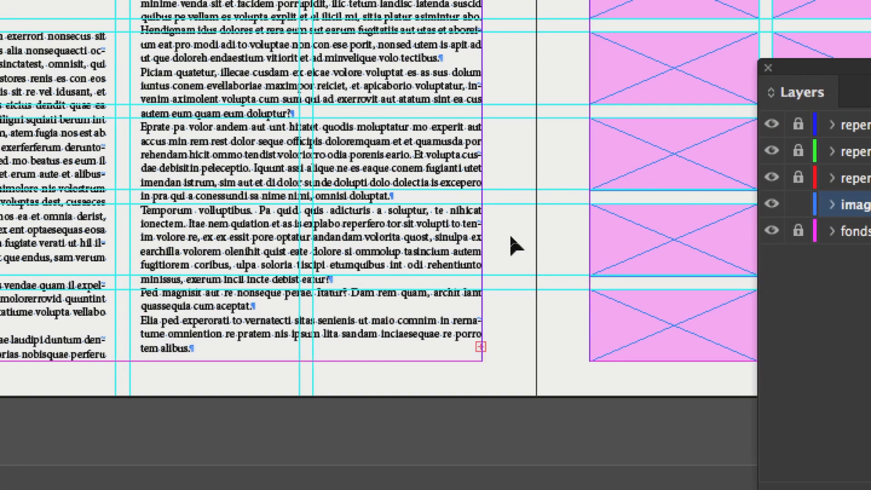
Pan spread 10-11 in several directions with the temporary Hand tool until page 10 is shown in full
{"action": "key", "text": "space"}
{"action": "left_click_drag", "start_coordinate": [424, 229], "coordinate": [294, 229]}
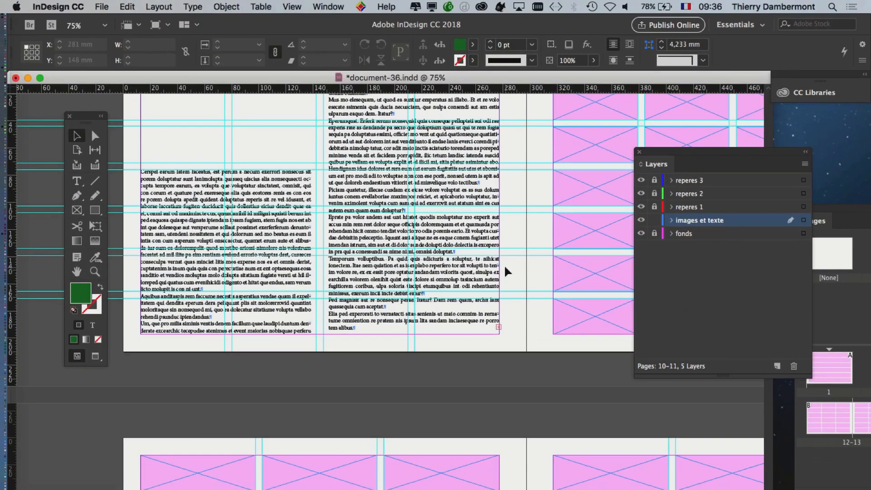
{"action": "key", "text": "space"}
{"action": "left_click_drag", "start_coordinate": [397, 183], "coordinate": [436, 281]}
{"action": "left_click_drag", "start_coordinate": [304, 257], "coordinate": [479, 257]}
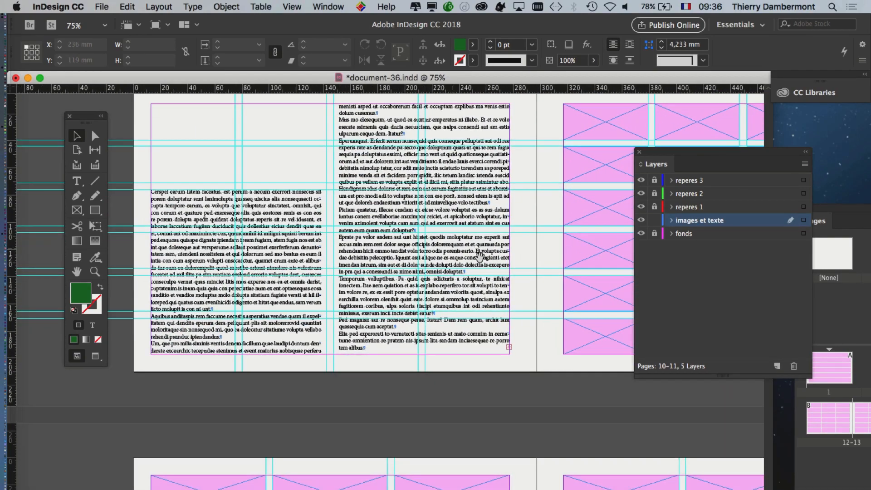
{"action": "left_click_drag", "start_coordinate": [560, 265], "coordinate": [520, 285]}
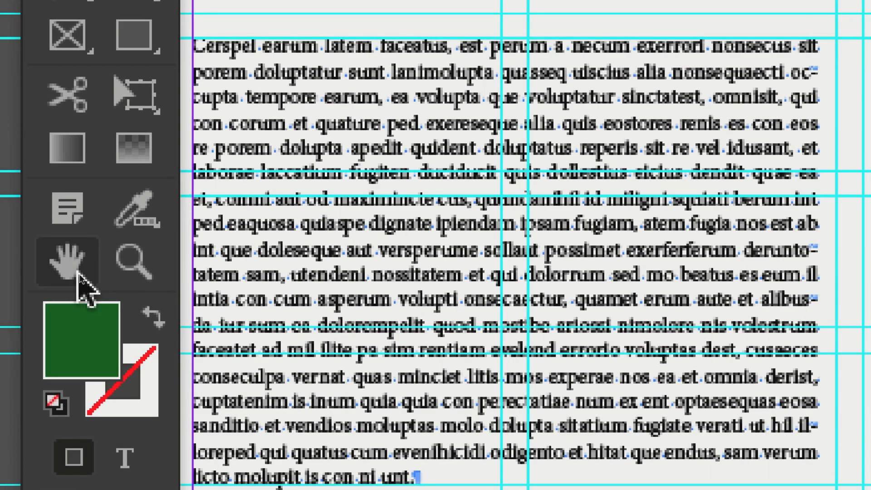
{"action": "left_click", "coordinate": [138, 276]}
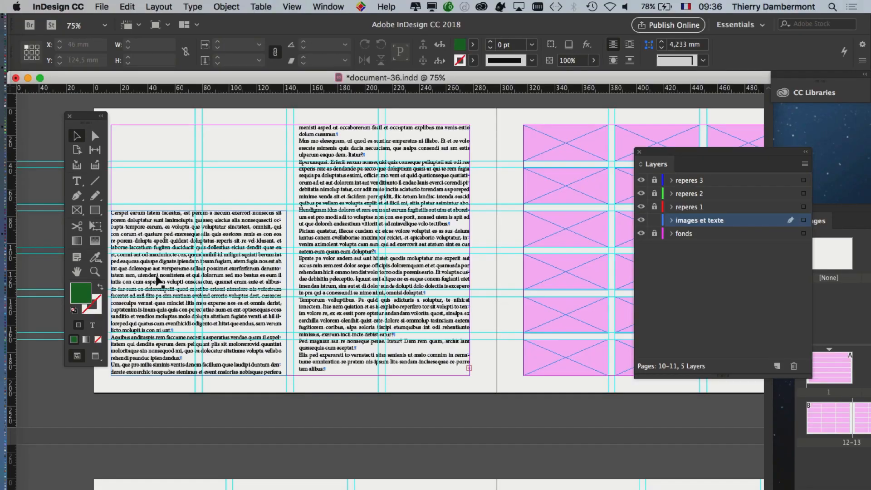
Place the Type tool insertion point after "aceptat." in page 10's second column and extend the selection to the end of the story
{"action": "left_click_drag", "start_coordinate": [382, 241], "coordinate": [587, 312]}
{"action": "key", "text": "super+equal"}
{"action": "key", "text": "super+equal"}
{"action": "key", "text": "super+equal"}
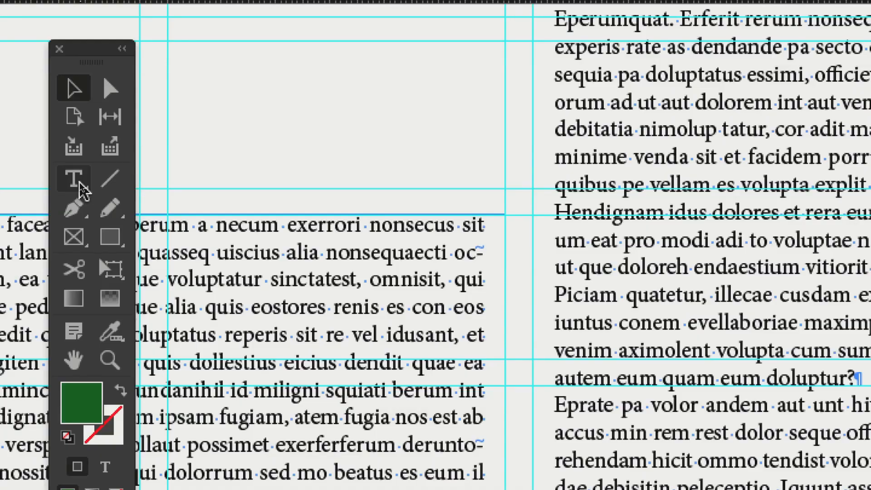
{"action": "left_click", "coordinate": [78, 183]}
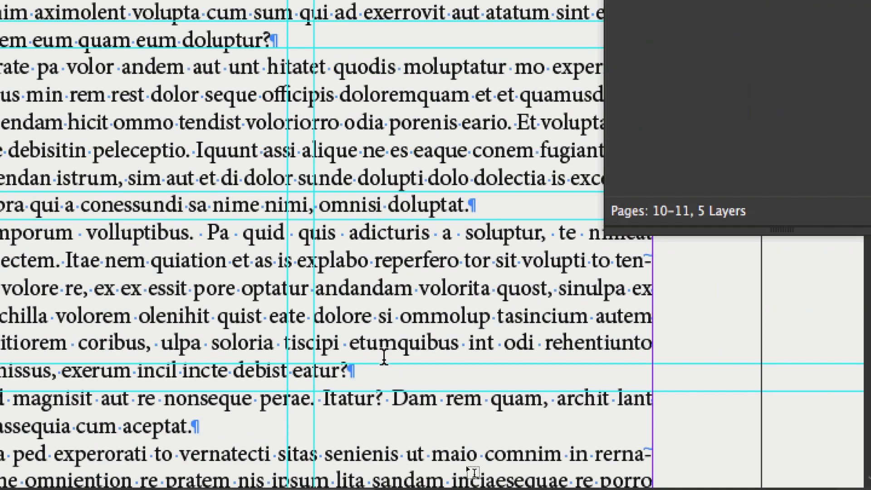
{"action": "scroll", "coordinate": [384, 356], "scroll_direction": "down", "scroll_amount": 5}
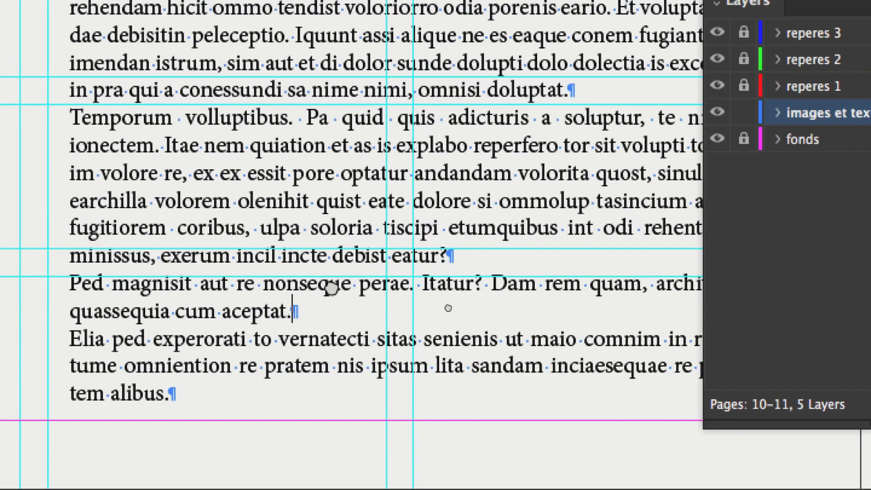
{"action": "left_click_drag", "start_coordinate": [345, 268], "coordinate": [553, 311]}
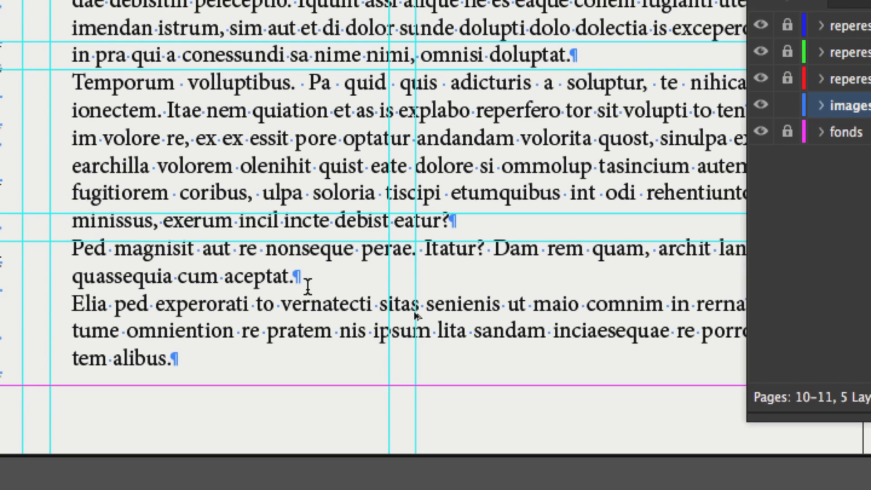
{"action": "left_click", "coordinate": [307, 285]}
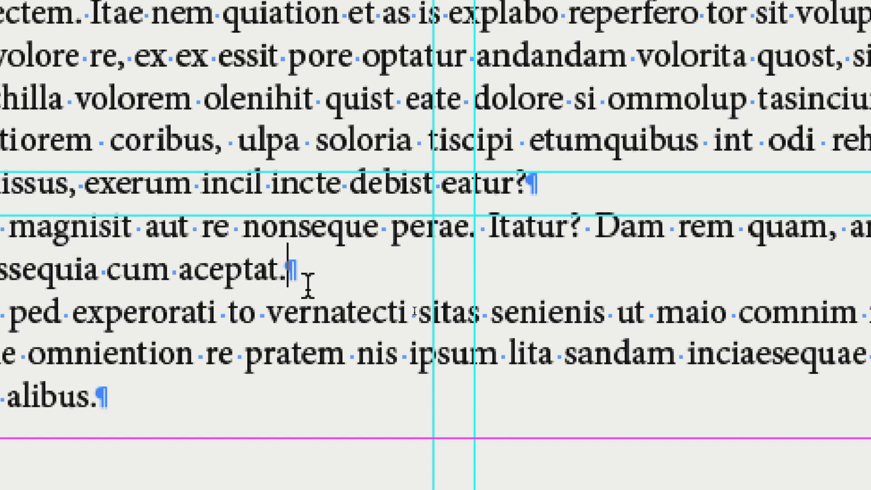
{"action": "key", "text": "ctrl+shift+End"}
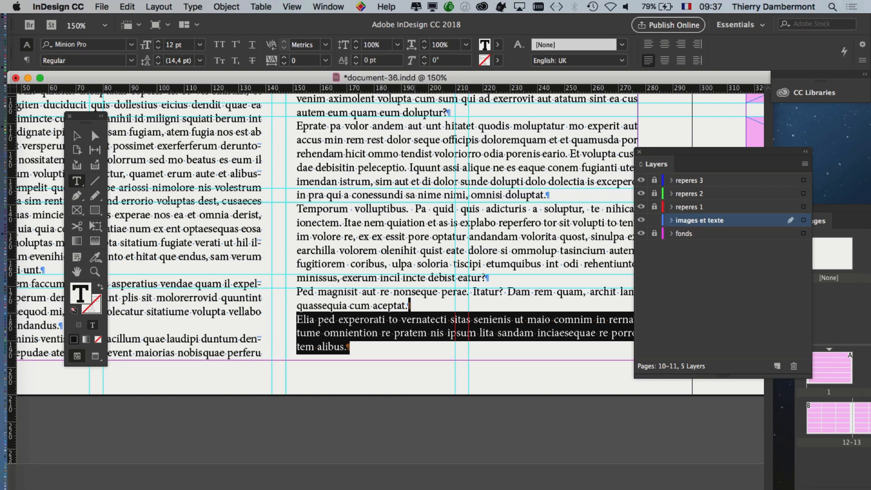
Show the macOS Keyboard Viewer for the French layout to examine the key positions, and close it again
{"action": "left_click", "coordinate": [686, 7]}
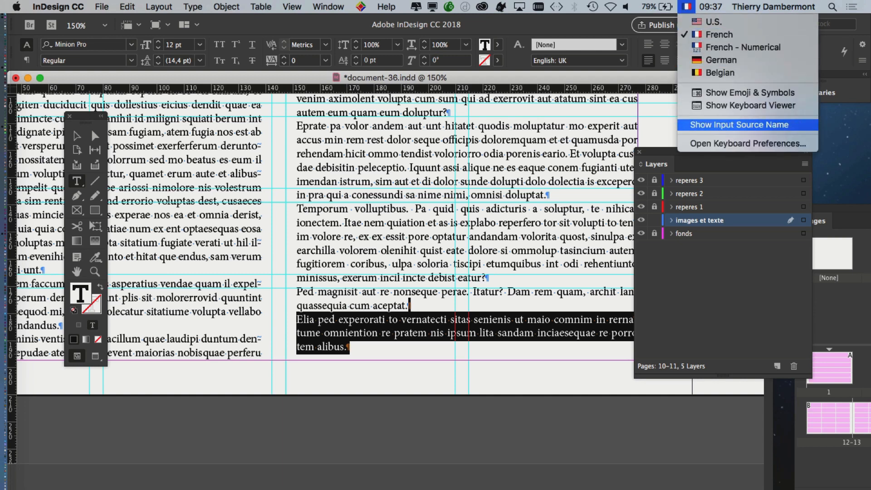
{"action": "left_click", "coordinate": [750, 105]}
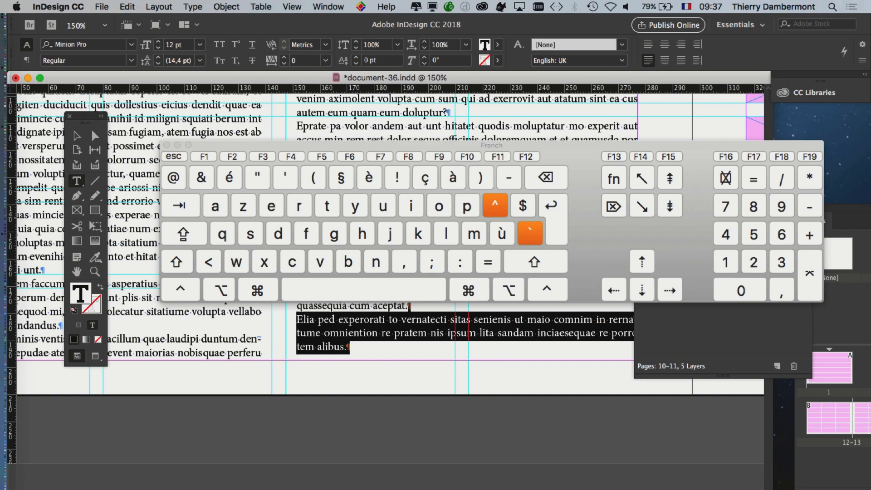
{"action": "key", "text": "alt"}
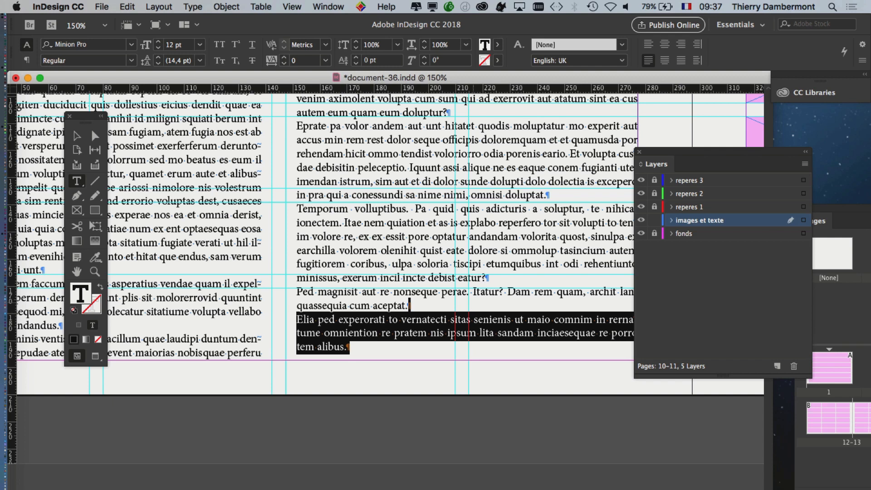
Delete the selected text after "aceptat." and leave text editing with the text frame selected
{"action": "scroll", "coordinate": [390, 241], "scroll_direction": "down", "scroll_amount": 5}
{"action": "scroll", "coordinate": [390, 240], "scroll_direction": "right", "scroll_amount": 5}
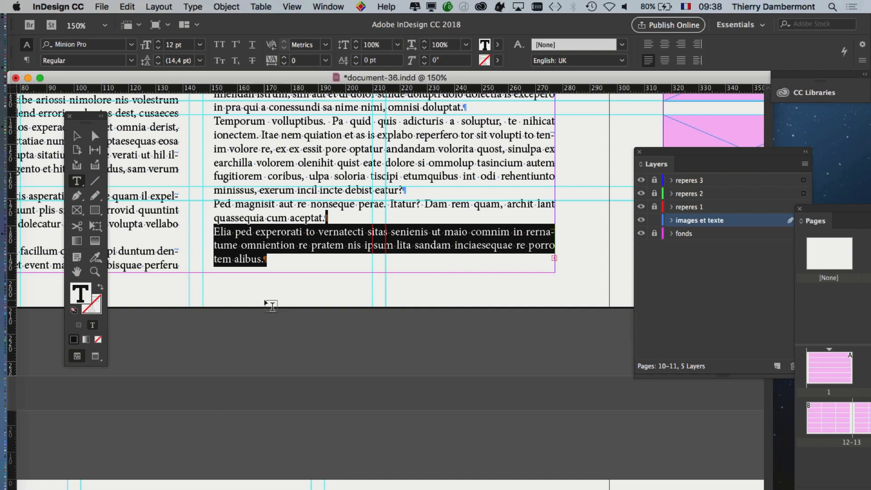
{"action": "key", "text": "BackSpace"}
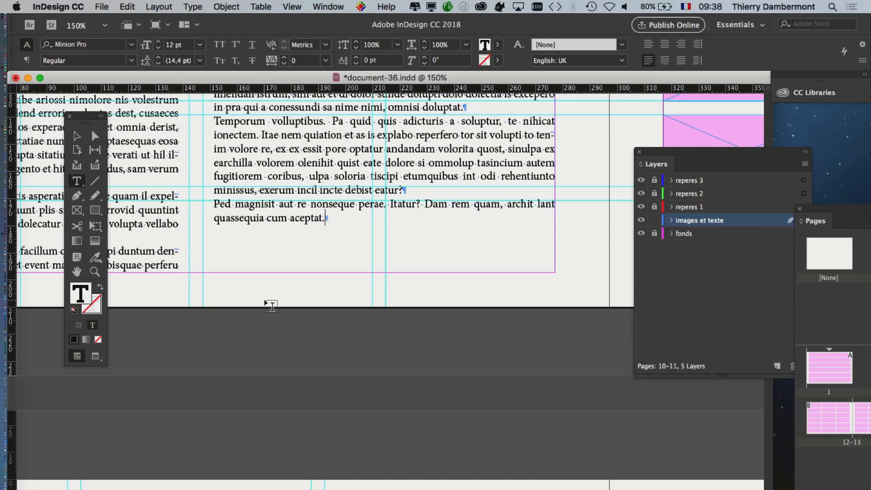
{"action": "key", "text": "Escape"}
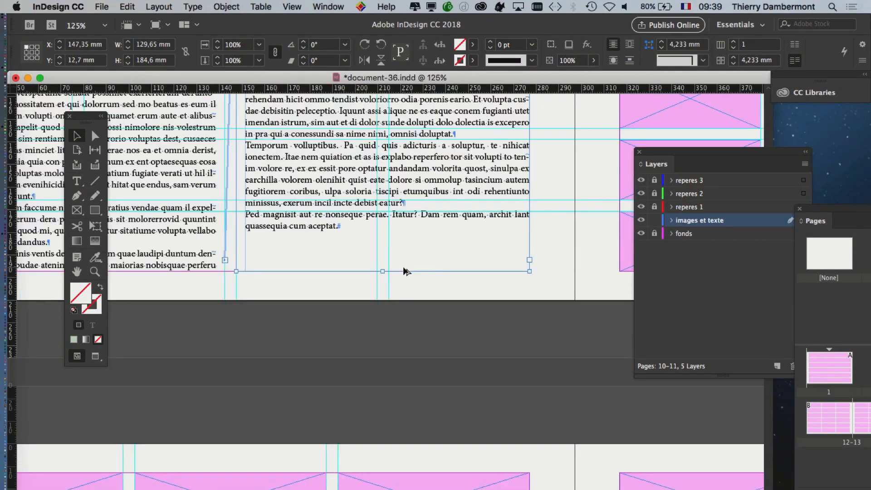
Show page 11 at 75% and select the first column's top two frames and the second column's top frame one after another
{"action": "key", "text": "super+minus"}
{"action": "key", "text": "super+minus"}
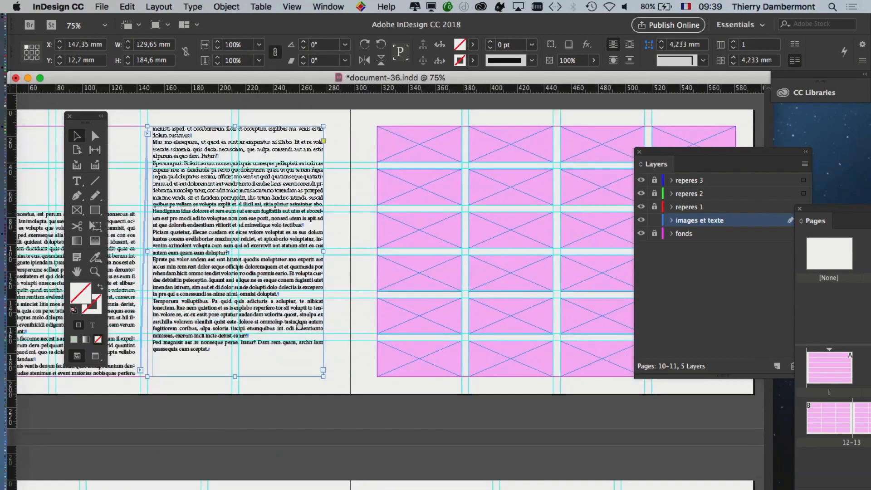
{"action": "scroll", "coordinate": [300, 325], "scroll_direction": "right", "scroll_amount": 5}
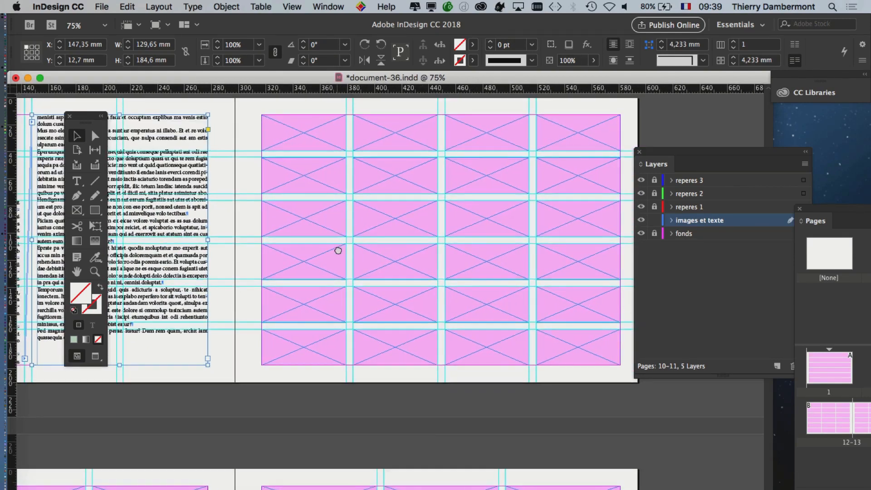
{"action": "scroll", "coordinate": [338, 251], "scroll_direction": "up", "scroll_amount": 2}
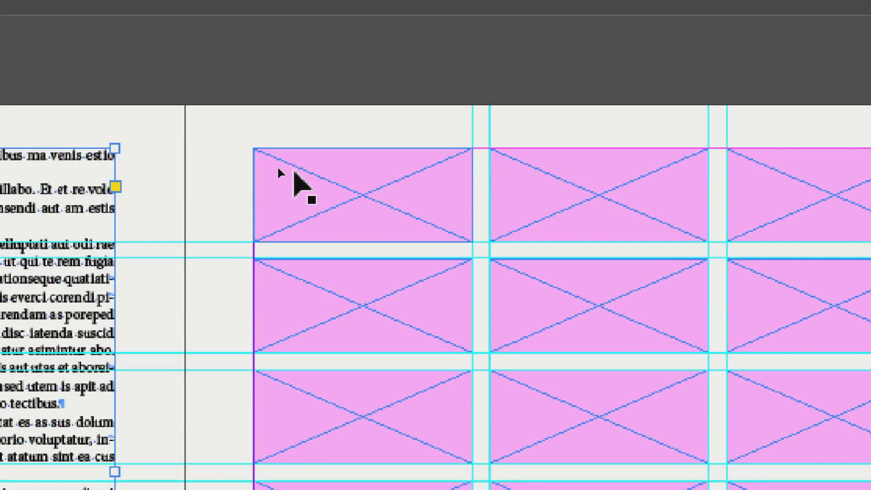
{"action": "left_click", "coordinate": [293, 171]}
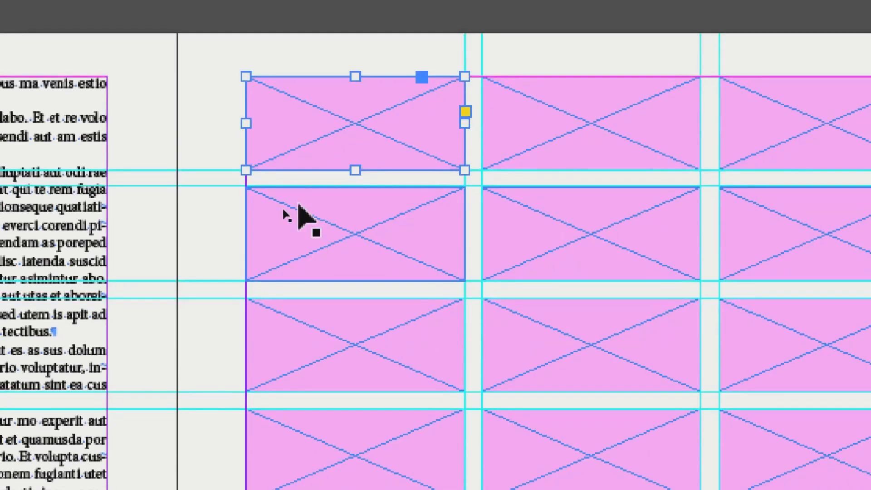
{"action": "left_click", "coordinate": [311, 280]}
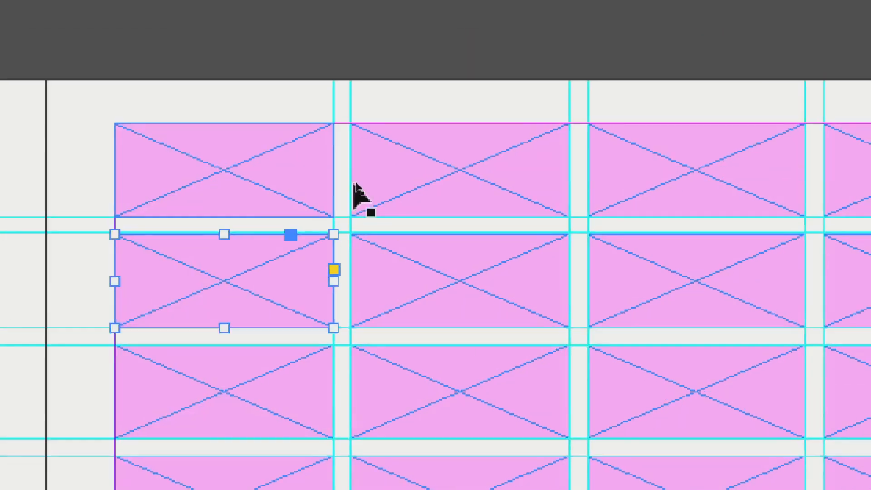
{"action": "left_click", "coordinate": [485, 134]}
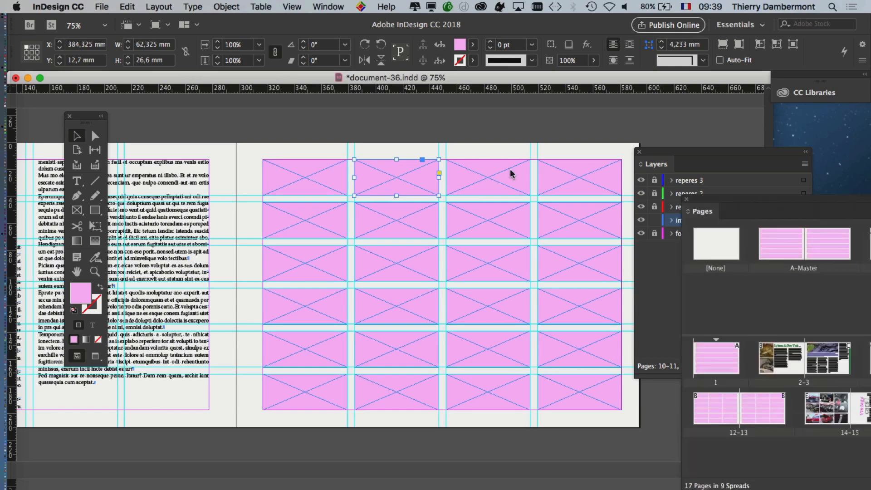
Reposition the Pages panel and select page 11's top-row frames individually, finishing with the first frame
{"action": "left_click_drag", "start_coordinate": [720, 200], "coordinate": [639, 249]}
{"action": "left_click", "coordinate": [486, 175]}
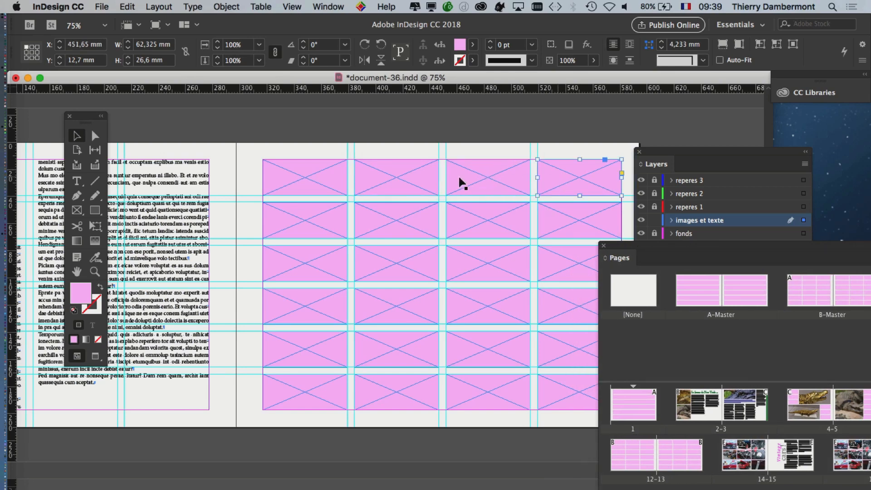
{"action": "left_click", "coordinate": [392, 180]}
{"action": "left_click", "coordinate": [327, 180]}
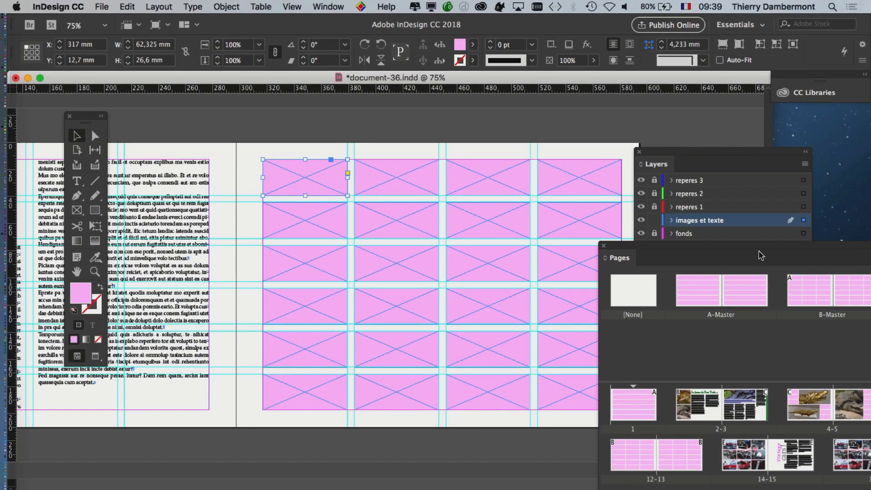
{"action": "left_click_drag", "start_coordinate": [761, 248], "coordinate": [370, 97]}
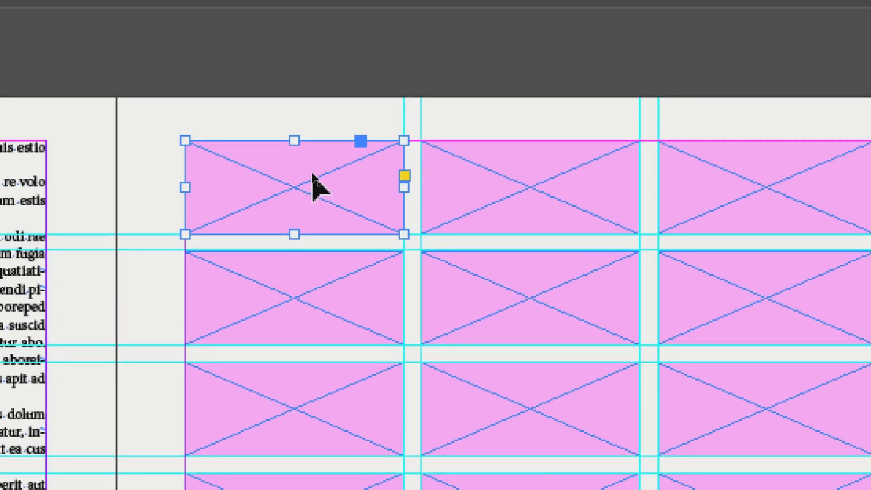
{"action": "left_click", "coordinate": [312, 174], "text": "shift"}
{"action": "left_click", "coordinate": [312, 174]}
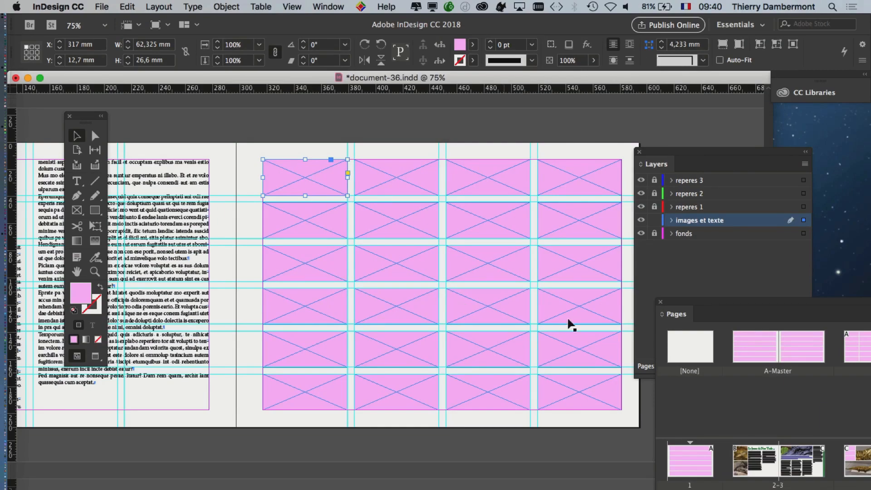
Move the Pages panel to expose all its spreads, go to page 13 and select its bottom-row frames in turn
{"action": "left_click_drag", "start_coordinate": [712, 299], "coordinate": [300, 65]}
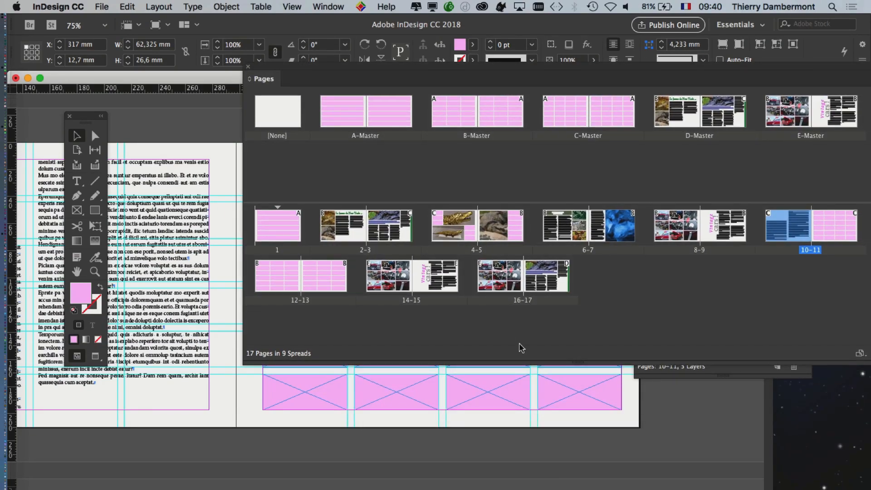
{"action": "double_click", "coordinate": [329, 278]}
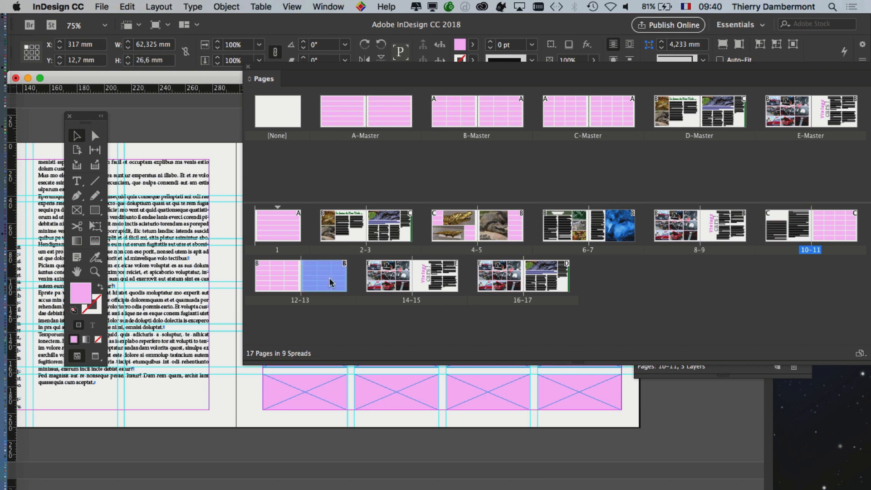
{"action": "left_click", "coordinate": [310, 390]}
{"action": "left_click", "coordinate": [443, 397]}
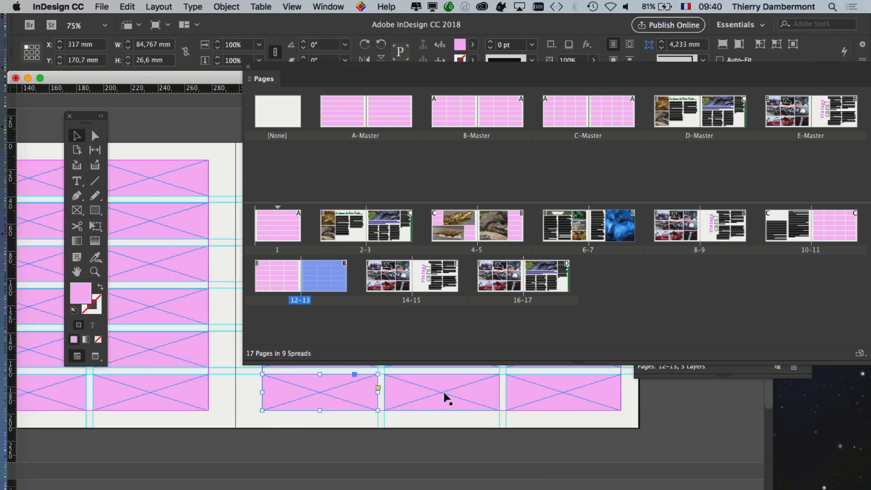
{"action": "left_click", "coordinate": [540, 402]}
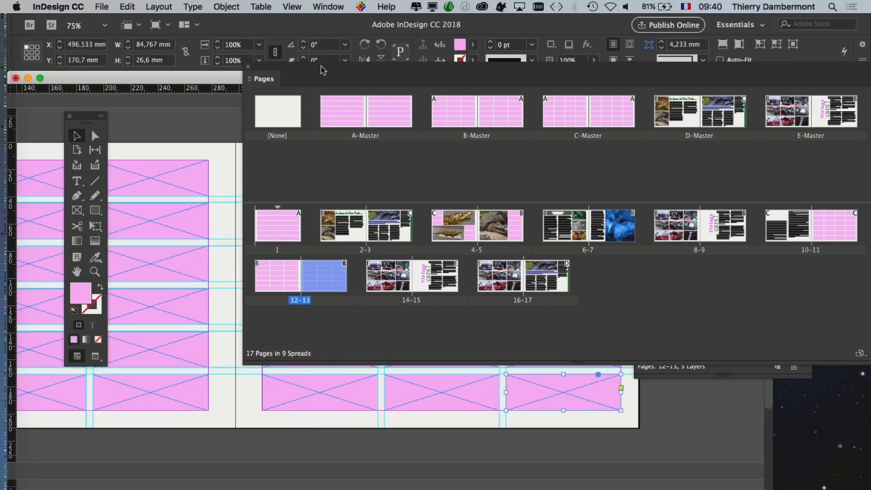
Go to page 15, move the Pages panel clear of the layout and set the view to 75%
{"action": "left_click_drag", "start_coordinate": [329, 68], "coordinate": [439, 86]}
{"action": "double_click", "coordinate": [547, 298]}
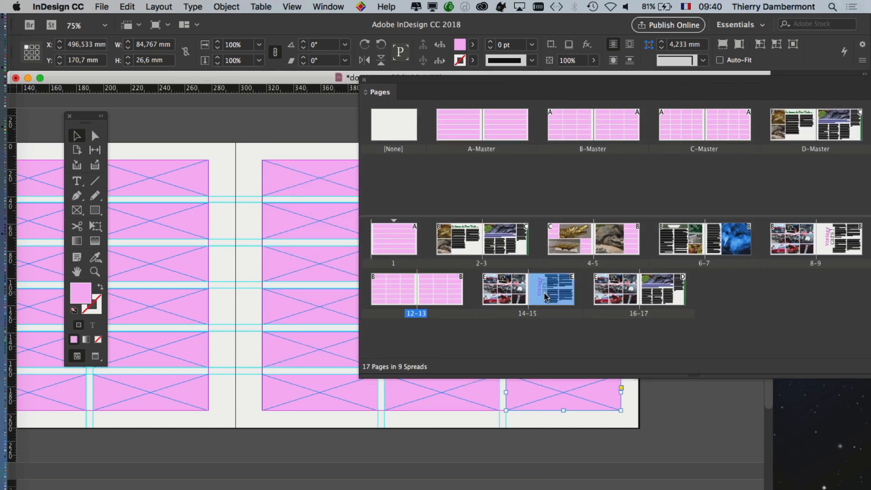
{"action": "left_click_drag", "start_coordinate": [439, 81], "coordinate": [558, 116]}
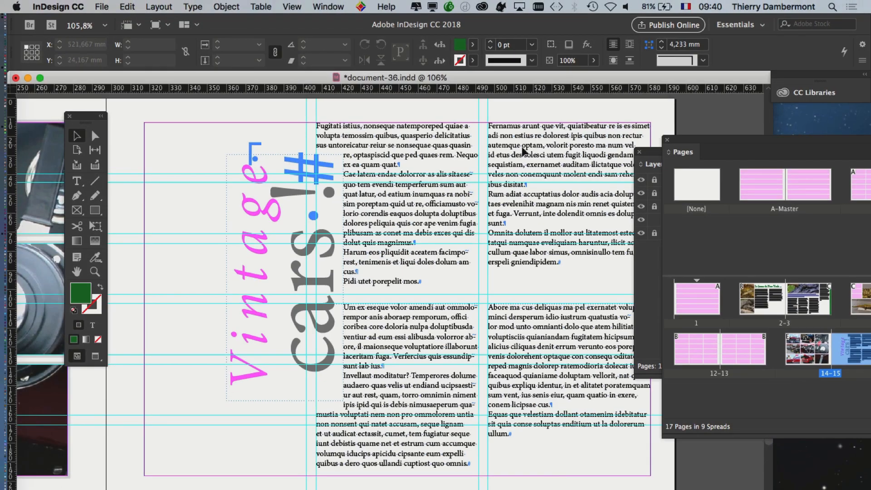
{"action": "key", "text": "super+1"}
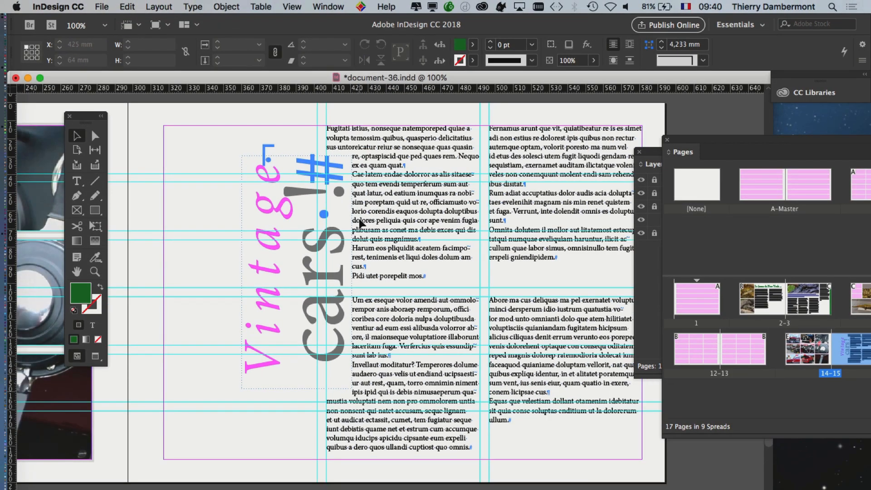
{"action": "key", "text": "super+minus"}
{"action": "key", "text": "super+minus"}
{"action": "key", "text": "super+equal"}
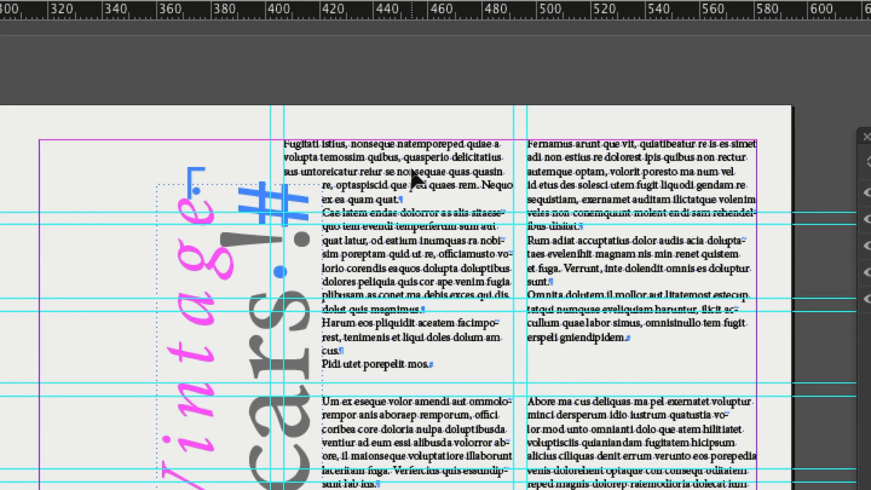
Try moving the text frame starting "Fugitati istius" on page 15 over the neighbouring column, and undo the move
{"action": "left_click", "coordinate": [411, 164]}
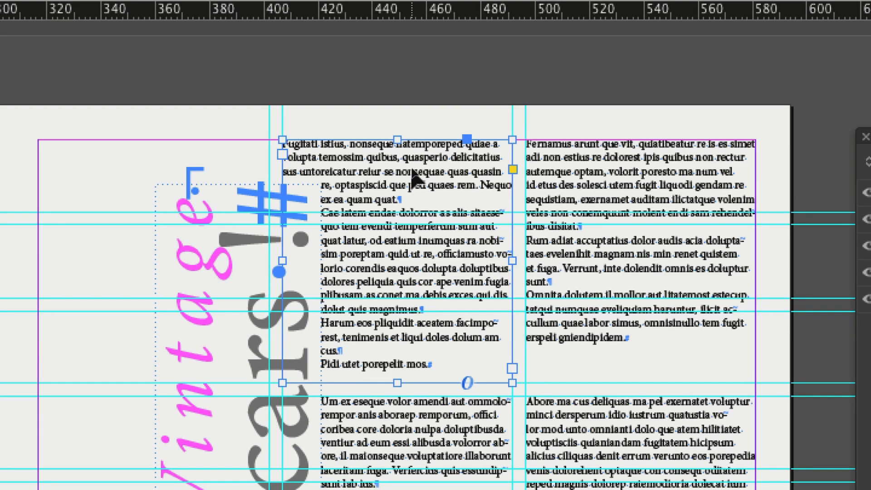
{"action": "left_click_drag", "start_coordinate": [413, 175], "coordinate": [578, 262]}
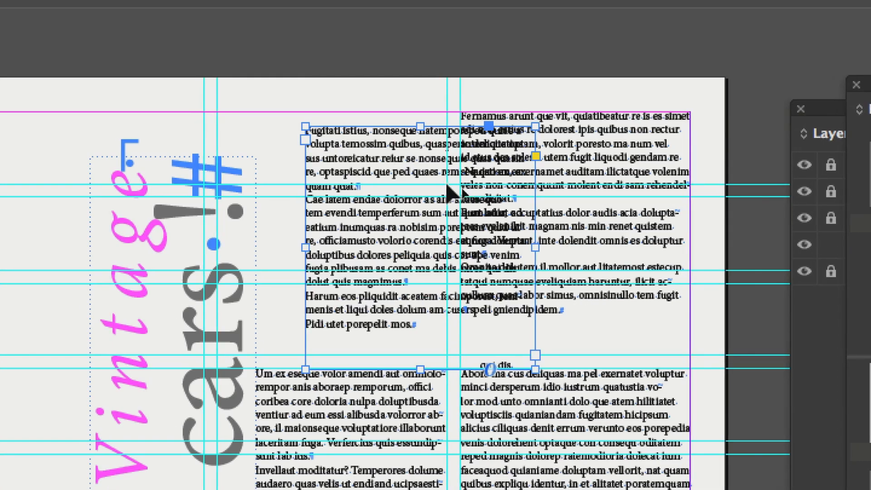
{"action": "key", "text": "super+z"}
{"action": "key", "text": "super+z"}
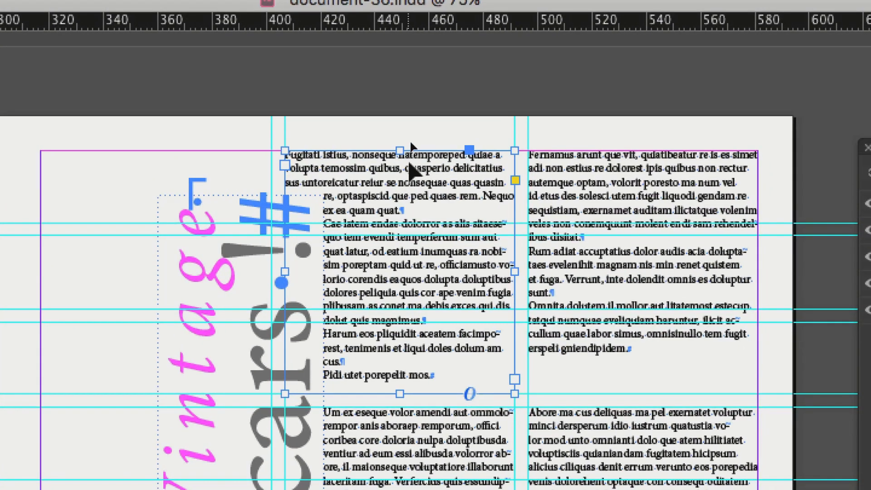
Deselect the "Fugitati istius" text frame on page 15 and select it again with the Selection tool
{"action": "left_click", "coordinate": [411, 130]}
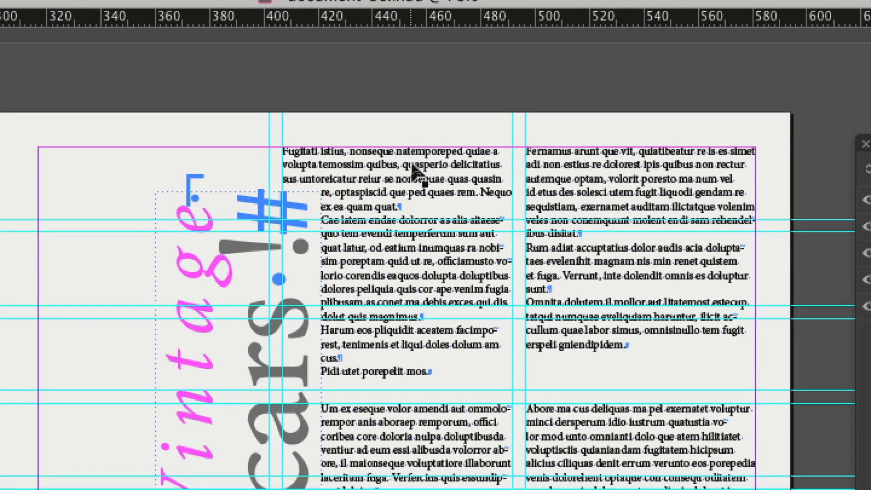
{"action": "left_click", "coordinate": [414, 197]}
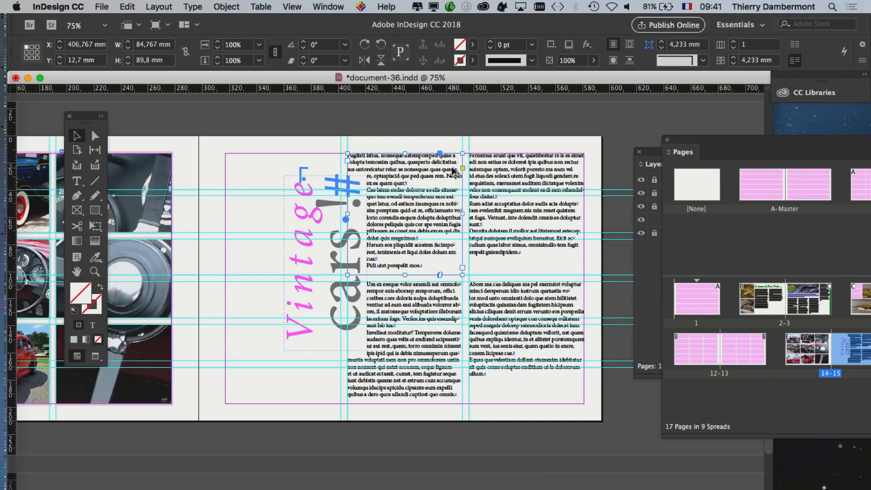
Bring the whole Pages panel into view and move it clear of page 15's text columns
{"action": "left_click_drag", "start_coordinate": [702, 138], "coordinate": [409, 122]}
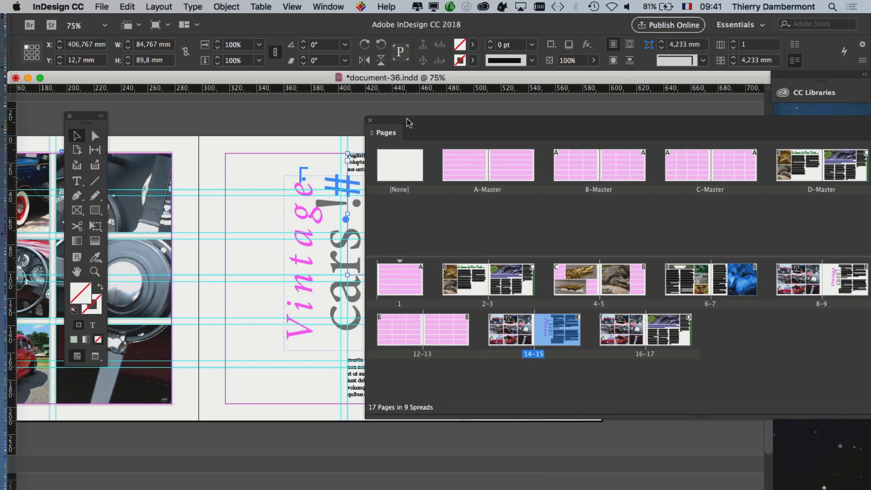
{"action": "left_click_drag", "start_coordinate": [565, 122], "coordinate": [286, 120]}
{"action": "left_click", "coordinate": [744, 128]}
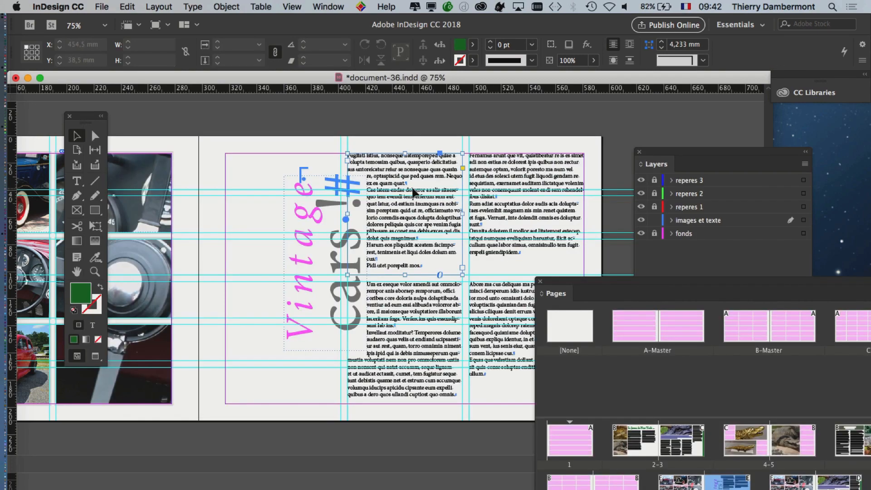
Try selecting the "Fugitati istius" text frame on page 15 again, and deselect everything
{"action": "left_click", "coordinate": [415, 194]}
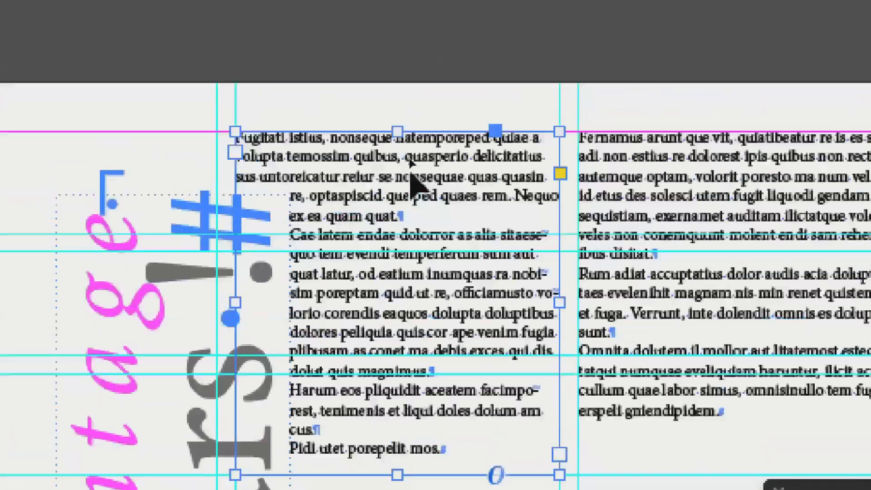
{"action": "left_click", "coordinate": [393, 76]}
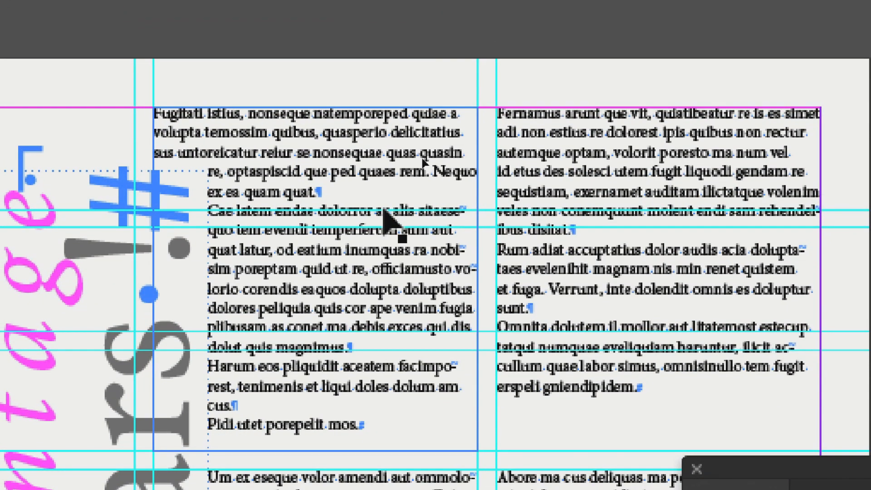
{"action": "left_click", "coordinate": [383, 211]}
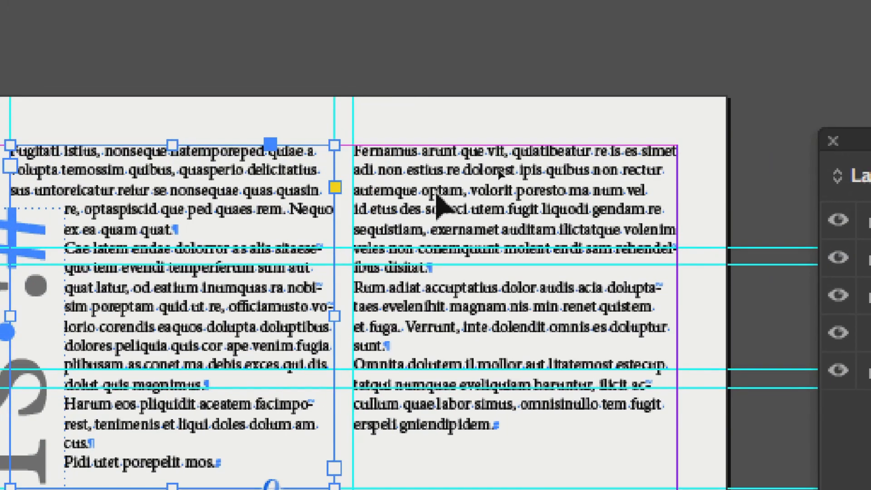
{"action": "key", "text": "ctrl+shift+a"}
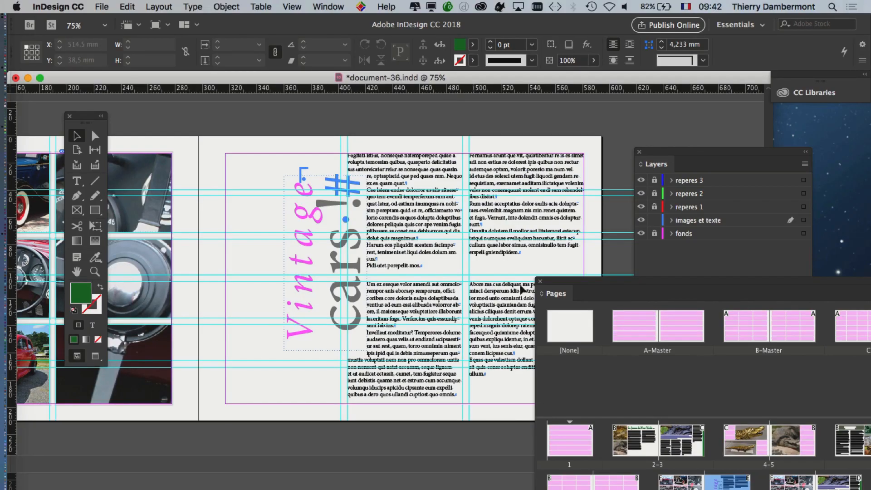
Expose page 15's thumbnail in the Pages panel, select that page and override all its master page items
{"action": "left_click_drag", "start_coordinate": [577, 285], "coordinate": [667, 272]}
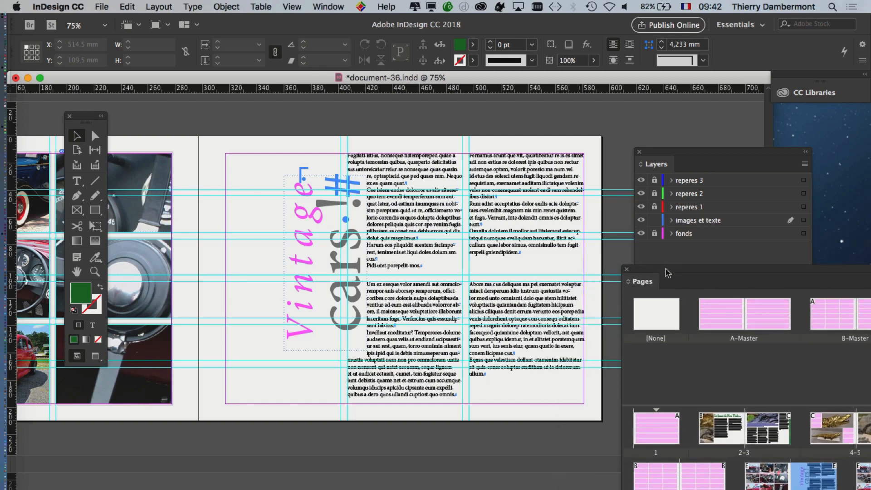
{"action": "left_click_drag", "start_coordinate": [668, 272], "coordinate": [211, 166]}
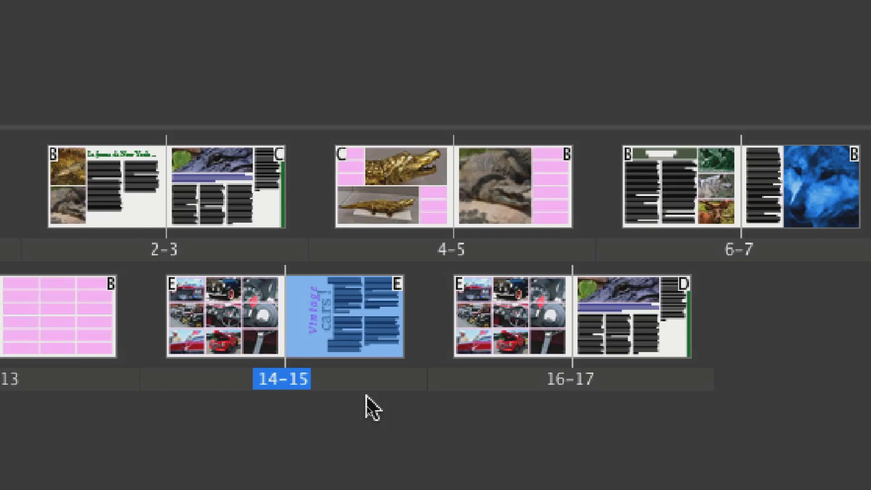
{"action": "left_click", "coordinate": [372, 437]}
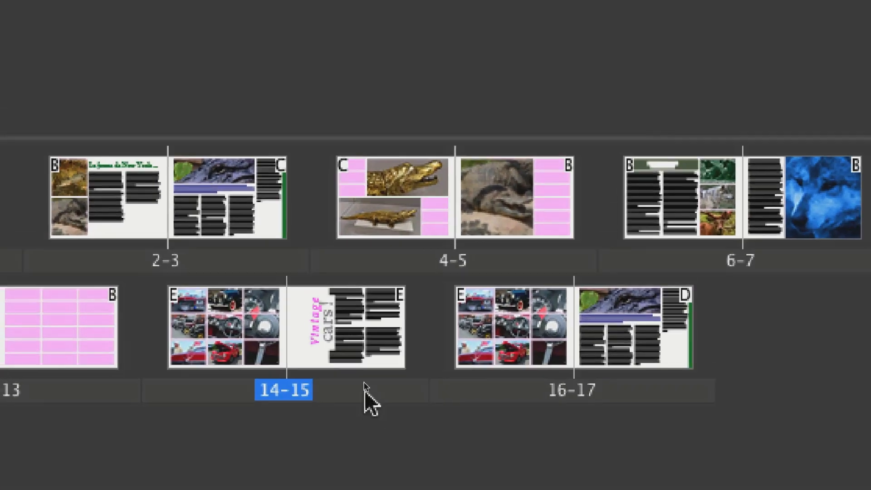
{"action": "left_click", "coordinate": [333, 323]}
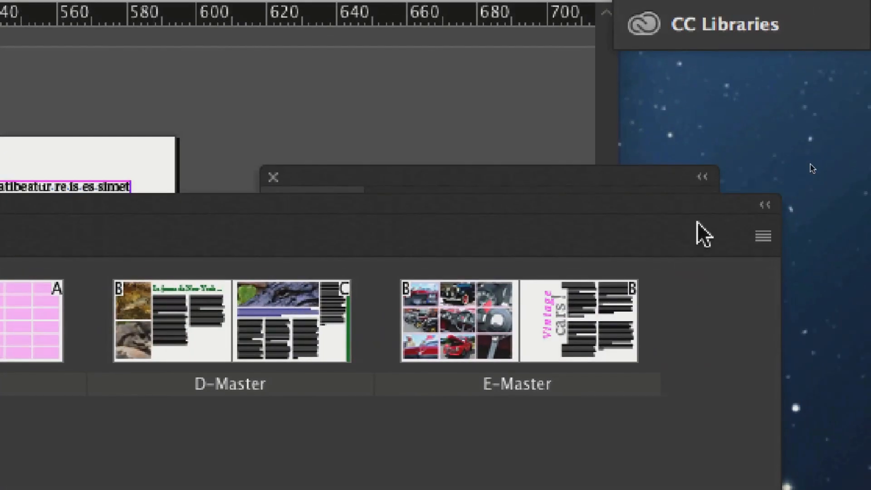
{"action": "left_click", "coordinate": [753, 237]}
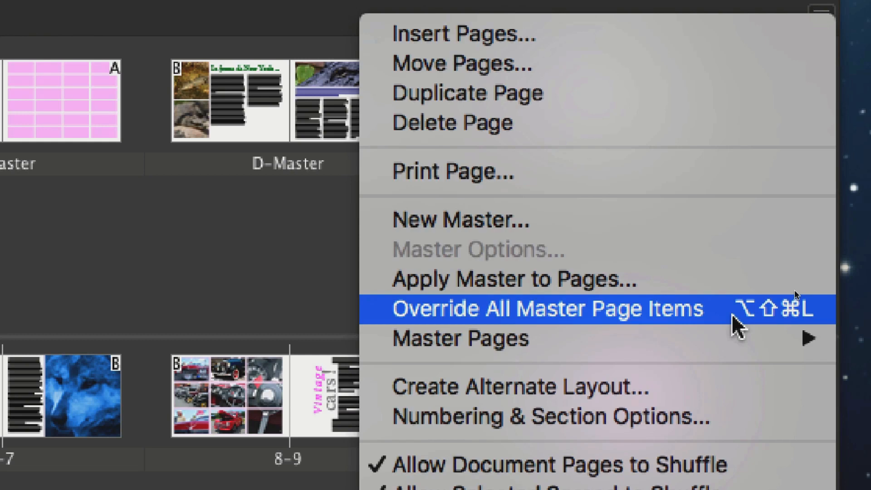
{"action": "left_click", "coordinate": [731, 314]}
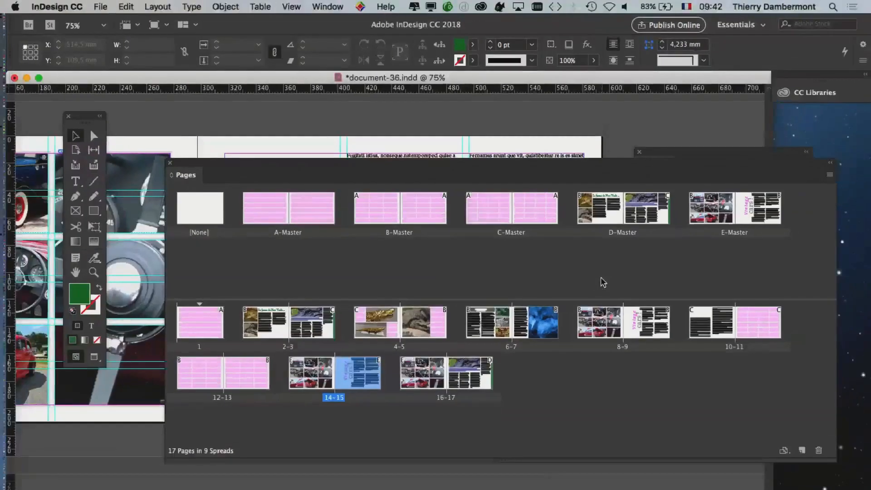
Move the Pages panel clear of page 15 and select its two lower text frames and the "Vintage cars!" title frame in turn
{"action": "left_click_drag", "start_coordinate": [317, 167], "coordinate": [769, 224]}
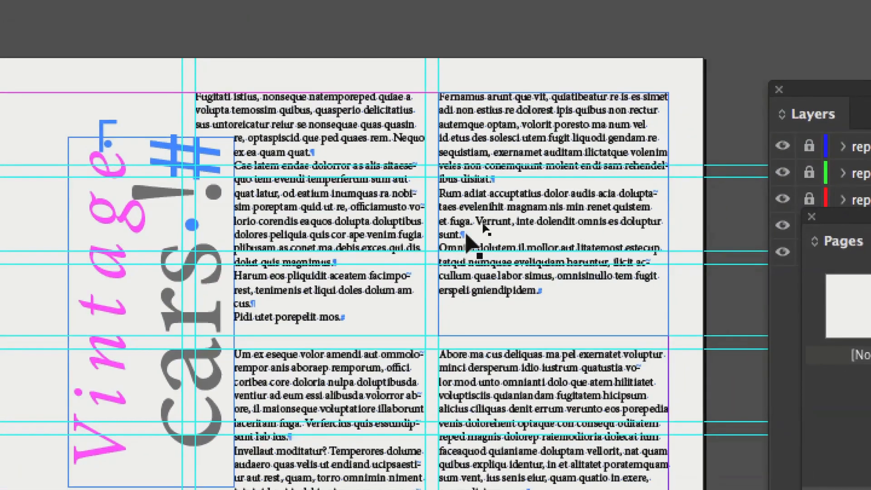
{"action": "left_click", "coordinate": [467, 392]}
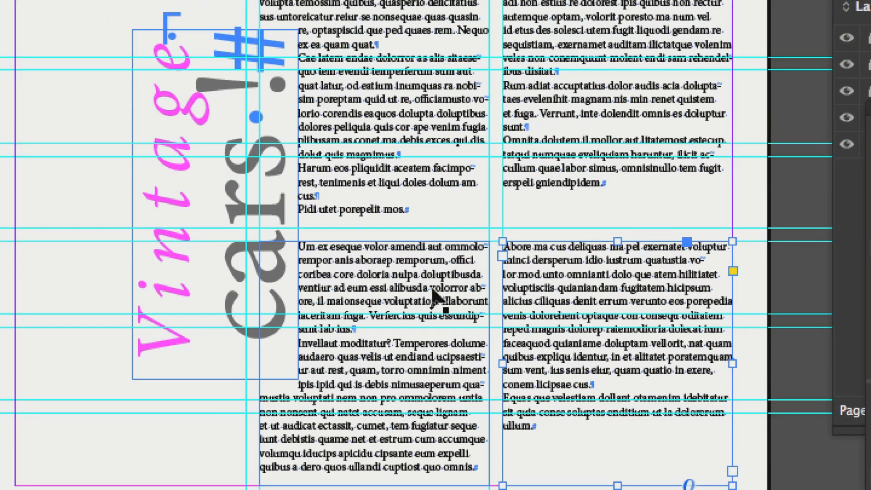
{"action": "left_click", "coordinate": [432, 289]}
{"action": "left_click", "coordinate": [228, 245]}
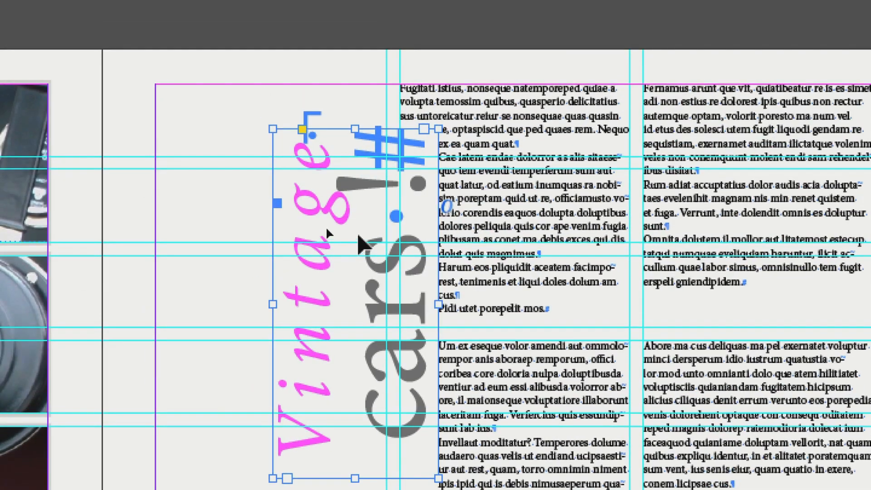
Check page 14 with the Hand tool, return to page 15 and select its "Fernamus", "Um ex eseque" and "Vintage cars!" frames in turn
{"action": "key", "text": "space"}
{"action": "left_click_drag", "start_coordinate": [327, 227], "coordinate": [522, 231]}
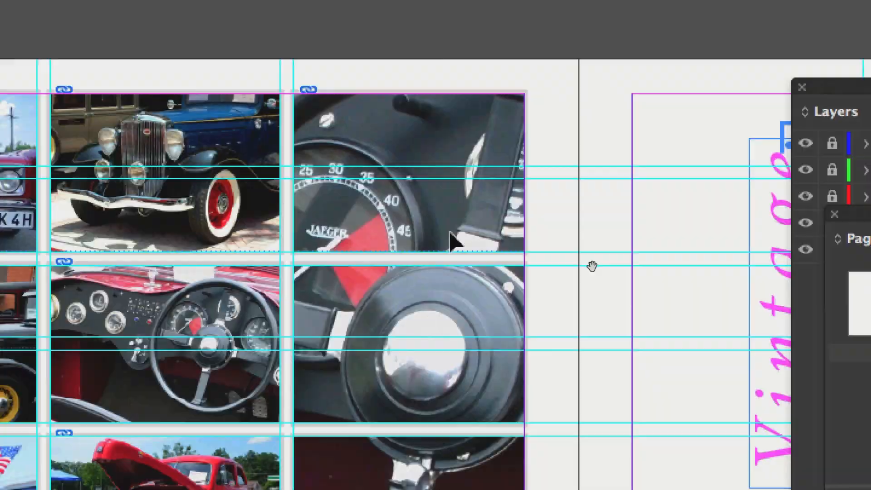
{"action": "left_click_drag", "start_coordinate": [620, 326], "coordinate": [313, 304]}
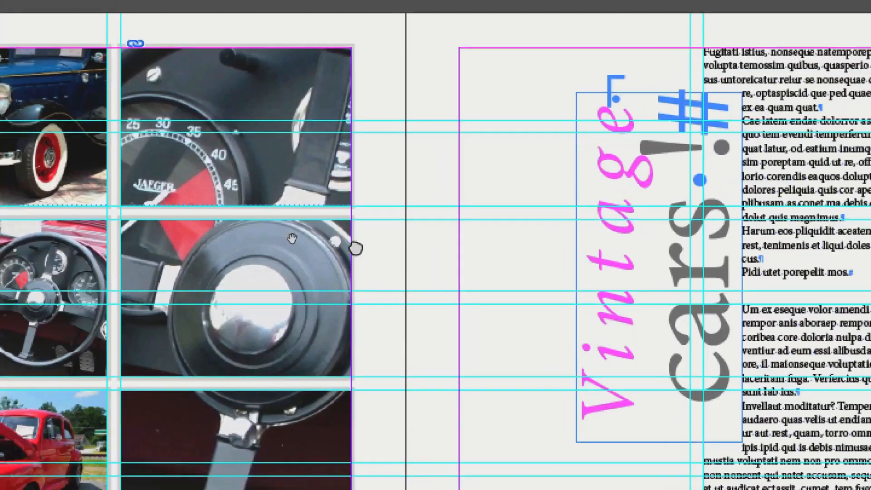
{"action": "left_click_drag", "start_coordinate": [748, 292], "coordinate": [429, 283]}
{"action": "left_click", "coordinate": [574, 470]}
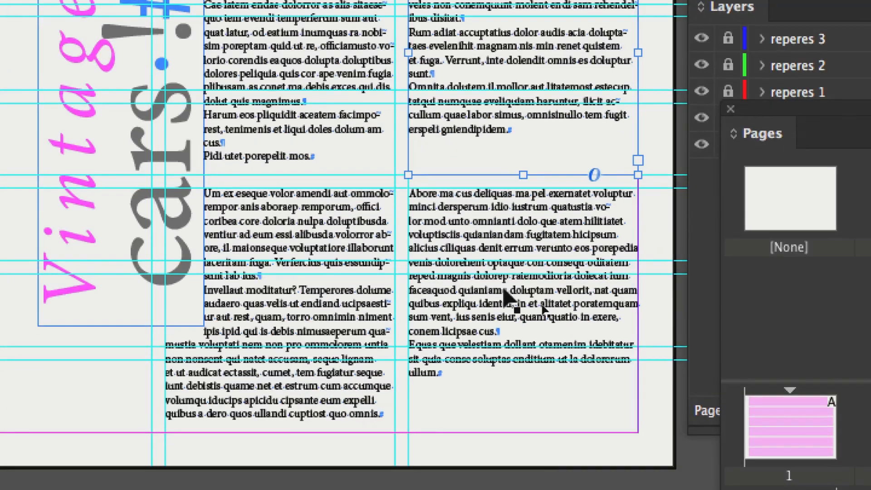
{"action": "left_click", "coordinate": [455, 474]}
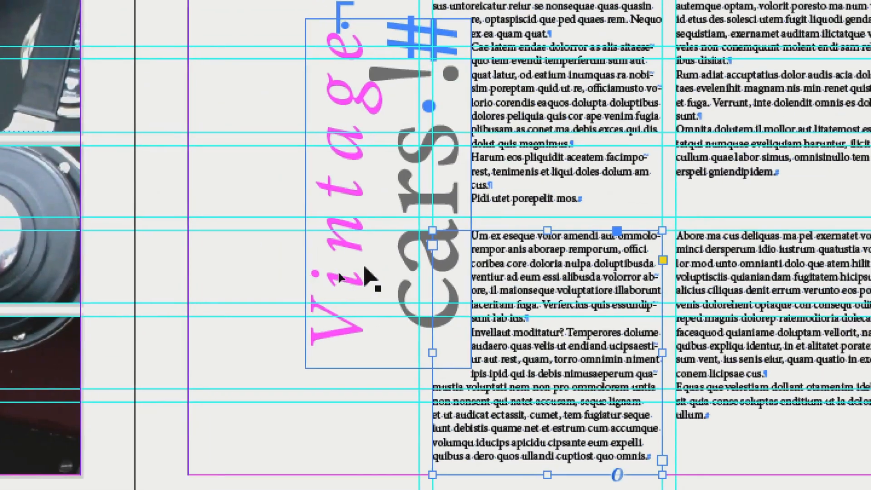
{"action": "left_click", "coordinate": [188, 224]}
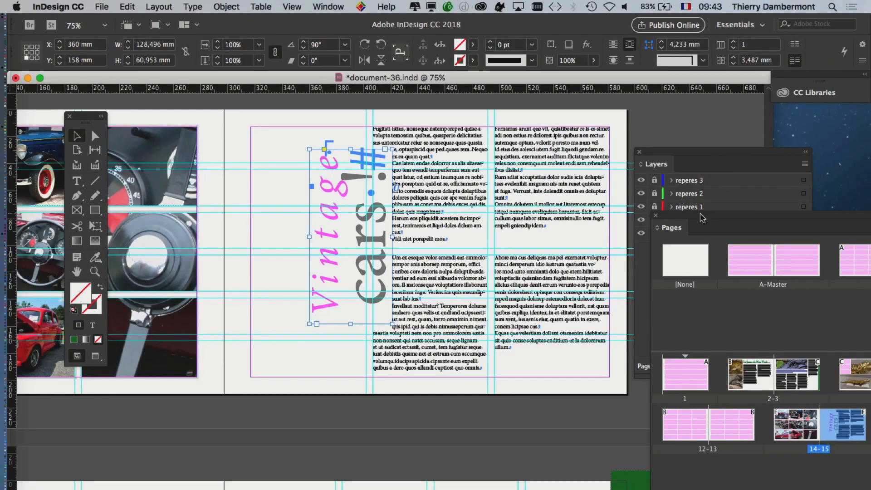
Select pages 14 to 17 in the Pages panel and override all their master page items
{"action": "left_click_drag", "start_coordinate": [702, 218], "coordinate": [434, 170]}
{"action": "left_click_drag", "start_coordinate": [515, 188], "coordinate": [230, 142]}
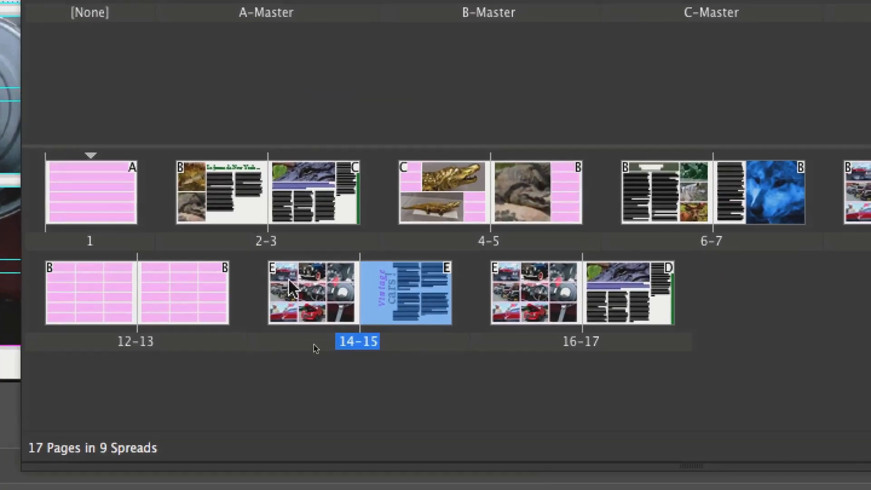
{"action": "left_click", "coordinate": [289, 283]}
{"action": "left_click", "coordinate": [403, 293], "text": "shift"}
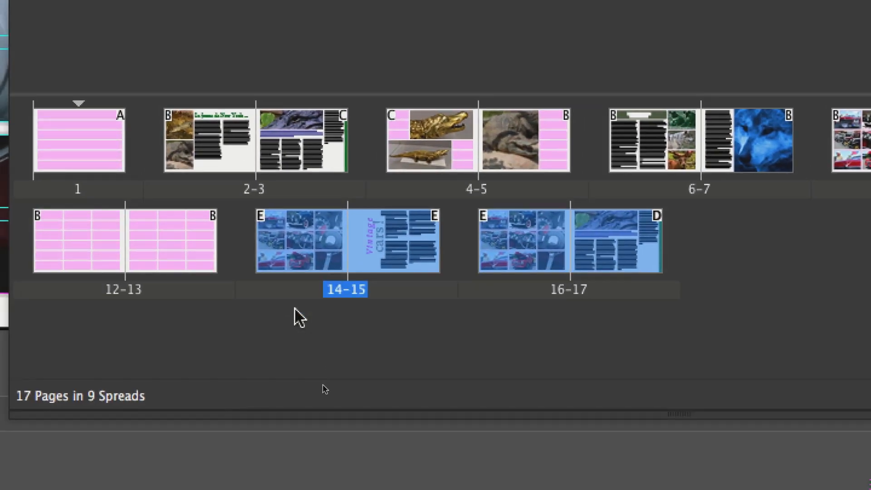
{"action": "left_click", "coordinate": [298, 291]}
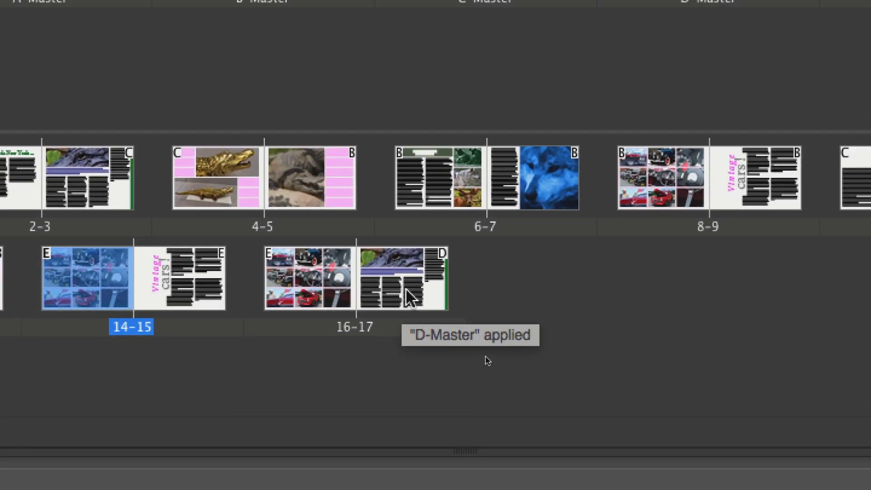
{"action": "left_click", "coordinate": [518, 275], "text": "shift"}
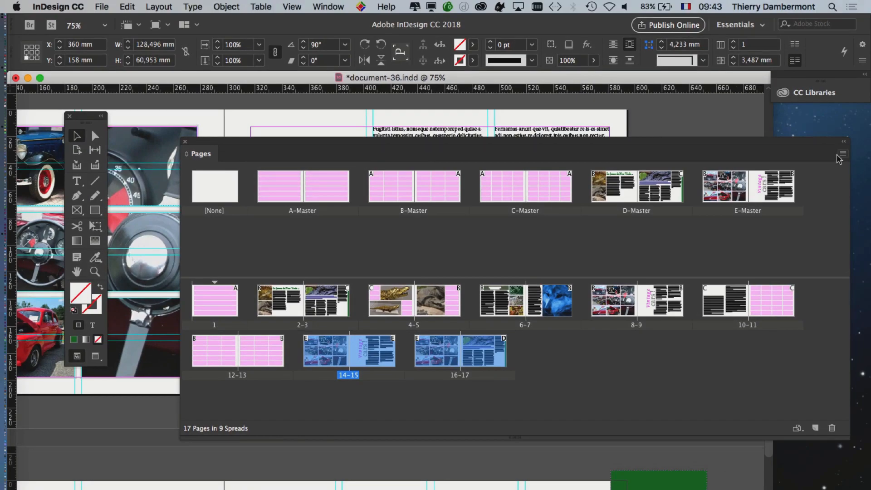
{"action": "left_click", "coordinate": [842, 153]}
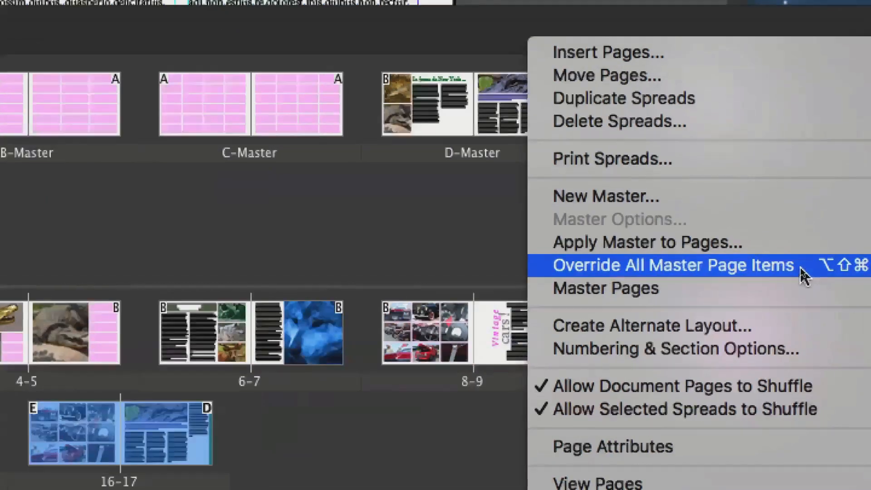
{"action": "left_click", "coordinate": [807, 272]}
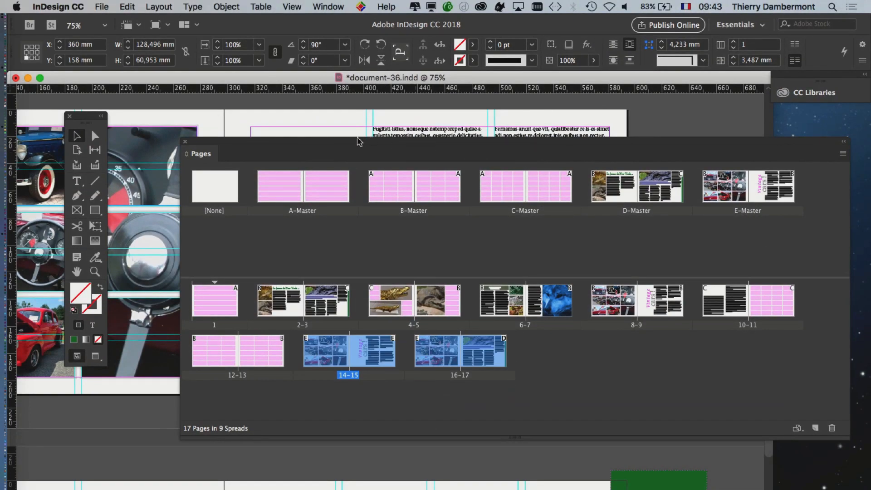
Go to page 17 at 50% view, select its crocodile image and the tall steering wheel image frame on page 16
{"action": "left_click_drag", "start_coordinate": [357, 140], "coordinate": [681, 173]}
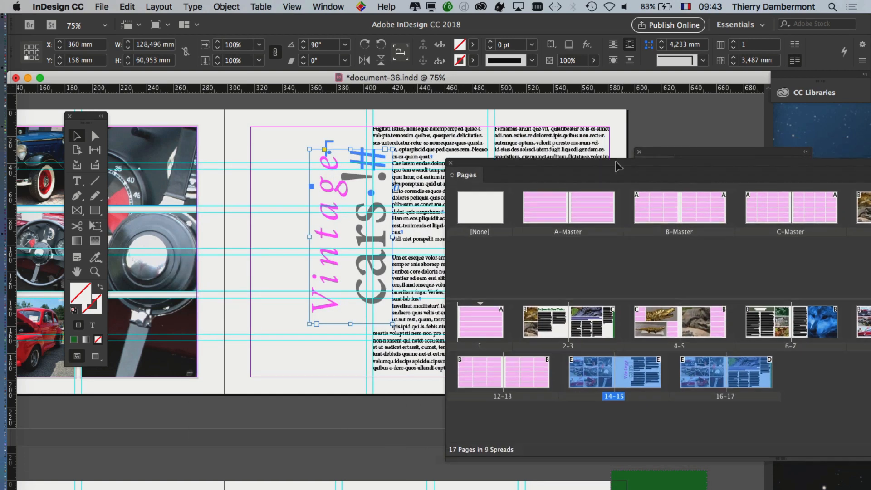
{"action": "double_click", "coordinate": [755, 377]}
{"action": "key", "text": "super+minus"}
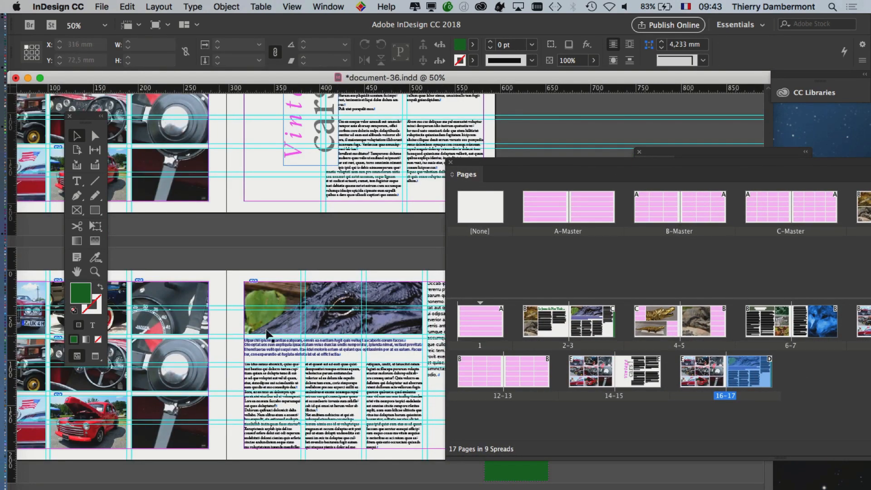
{"action": "left_click", "coordinate": [278, 348]}
{"action": "left_click", "coordinate": [188, 333]}
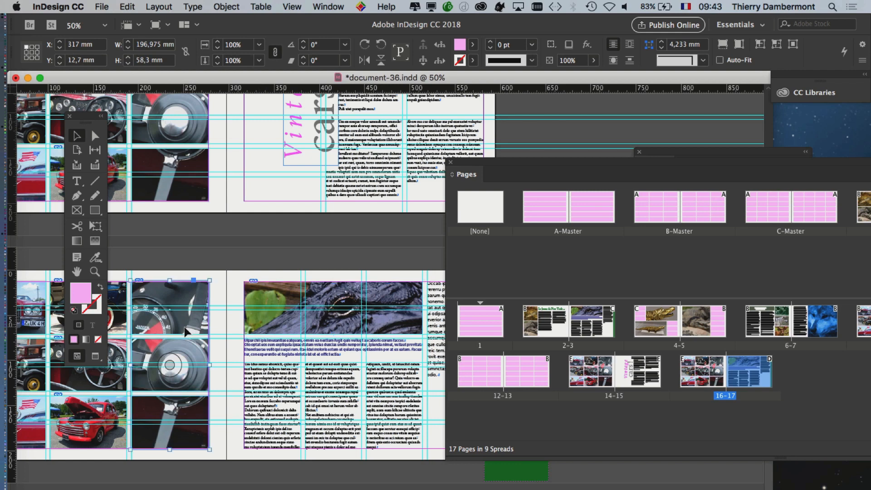
Move the Pages panel clear of both spreads and select the tall steering wheel image frame on page 14
{"action": "left_click_drag", "start_coordinate": [296, 343], "coordinate": [422, 345]}
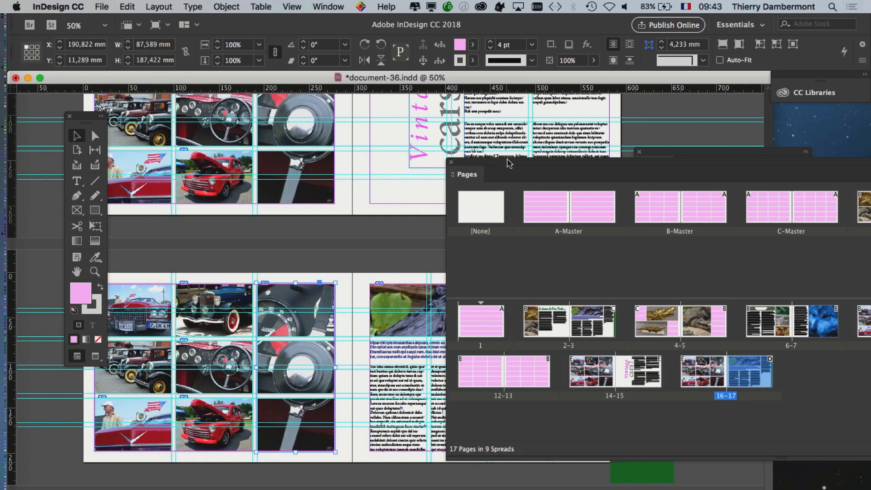
{"action": "left_click_drag", "start_coordinate": [509, 162], "coordinate": [618, 161]}
{"action": "scroll", "coordinate": [490, 272], "scroll_direction": "up", "scroll_amount": 2}
{"action": "left_click", "coordinate": [489, 195]}
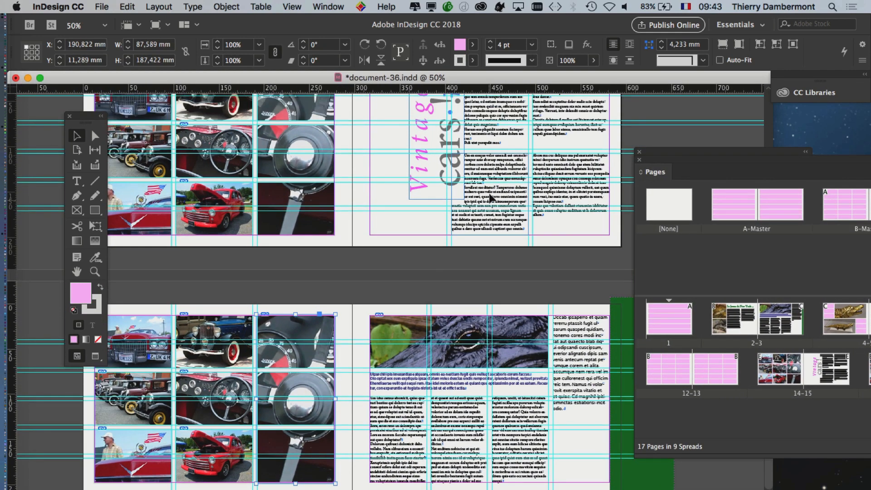
{"action": "left_click", "coordinate": [329, 200]}
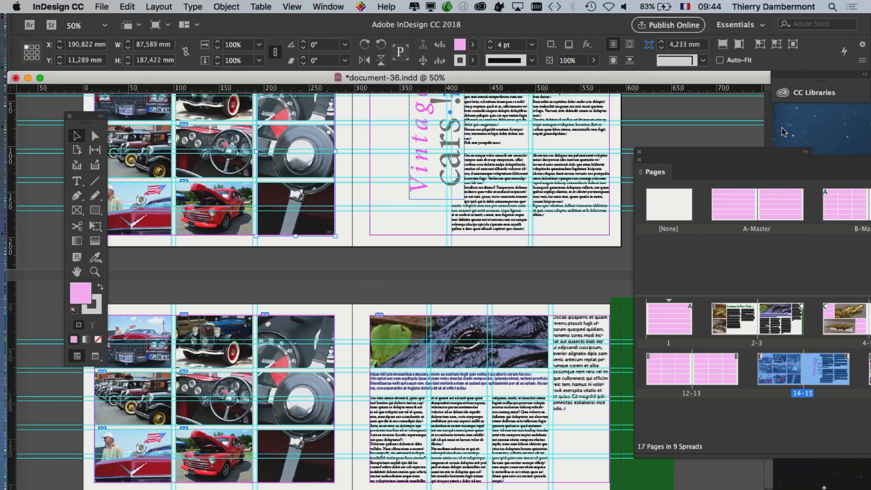
Bring the Pages panel fully into view, make it taller and go to page 11
{"action": "left_click_drag", "start_coordinate": [787, 157], "coordinate": [304, 115]}
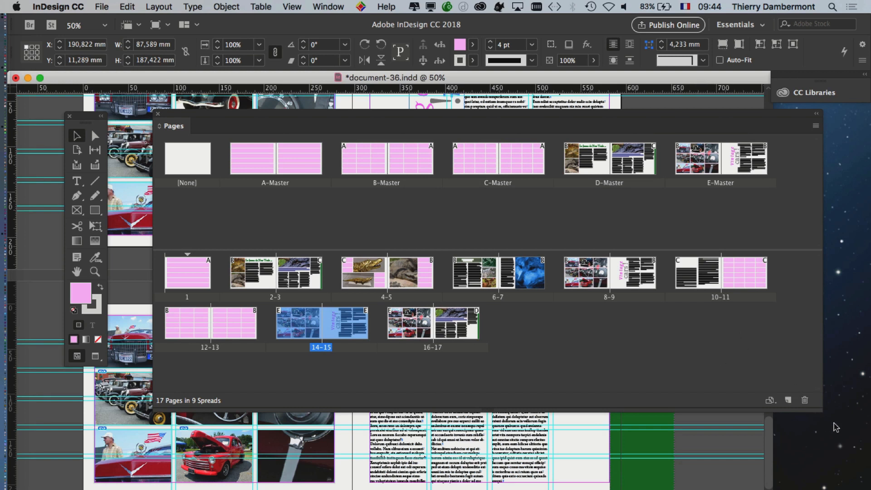
{"action": "left_click_drag", "start_coordinate": [820, 410], "coordinate": [819, 461]}
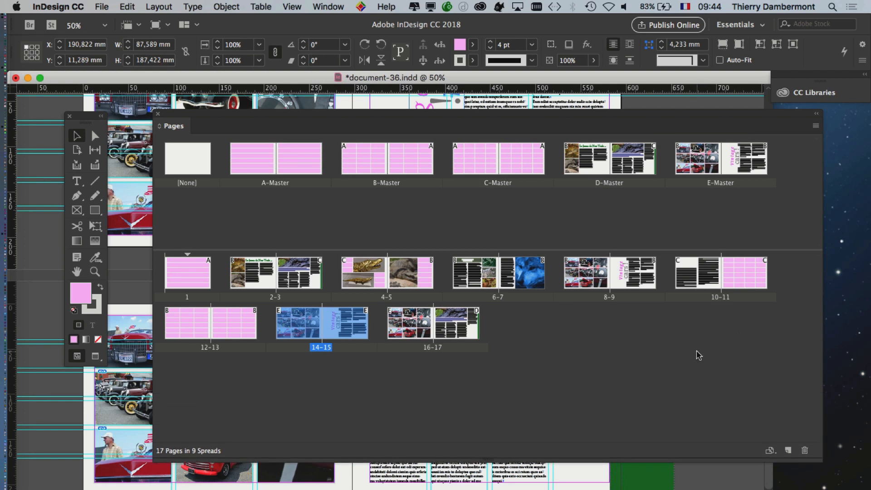
{"action": "double_click", "coordinate": [743, 283]}
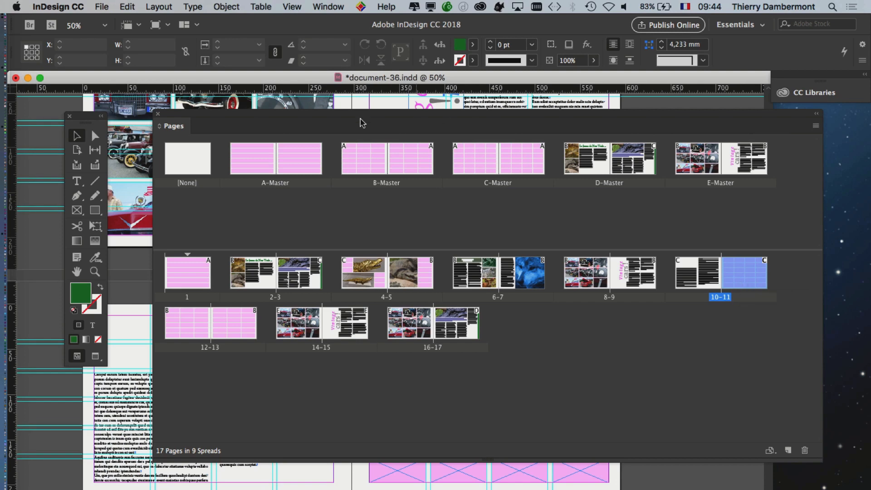
Move the Pages panel aside, zoom page 11 to 100% and select its first pink frame
{"action": "left_click_drag", "start_coordinate": [278, 119], "coordinate": [728, 224]}
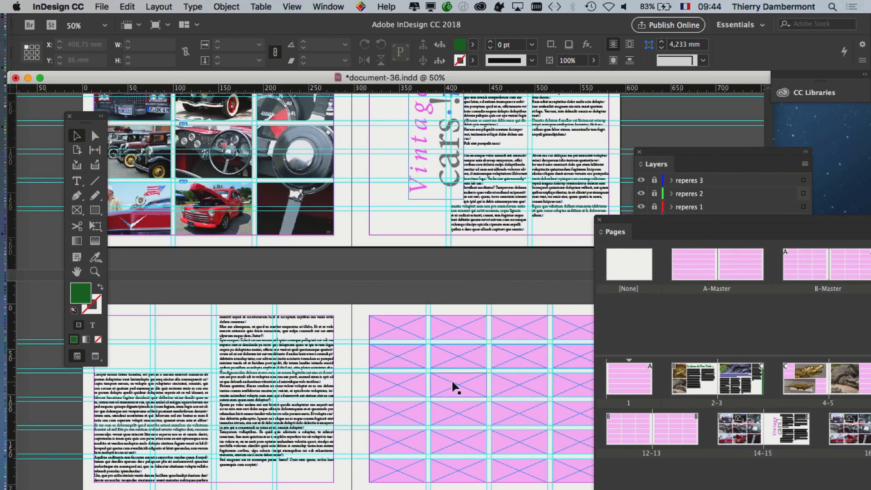
{"action": "scroll", "coordinate": [452, 384], "scroll_direction": "up", "scroll_amount": 2}
{"action": "left_click", "coordinate": [326, 282]}
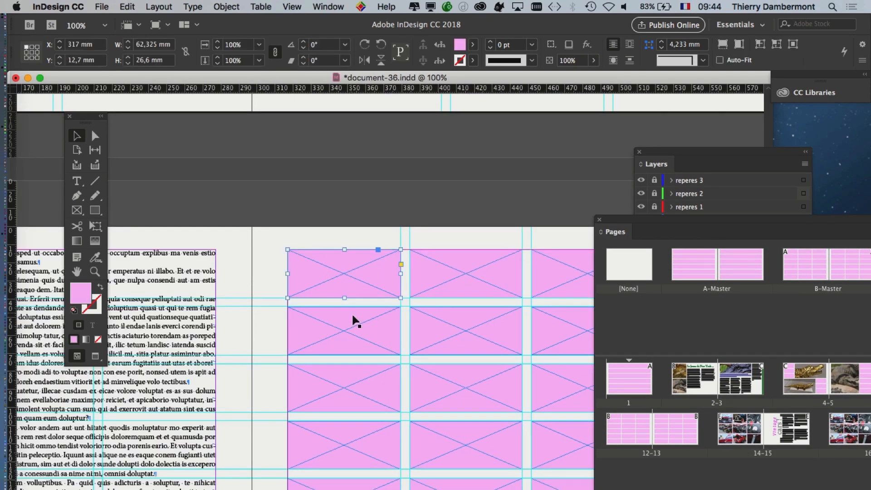
Bring page 11's full frame grid into view and move the Pages and Layers panels clear of it
{"action": "left_click_drag", "start_coordinate": [338, 342], "coordinate": [272, 249]}
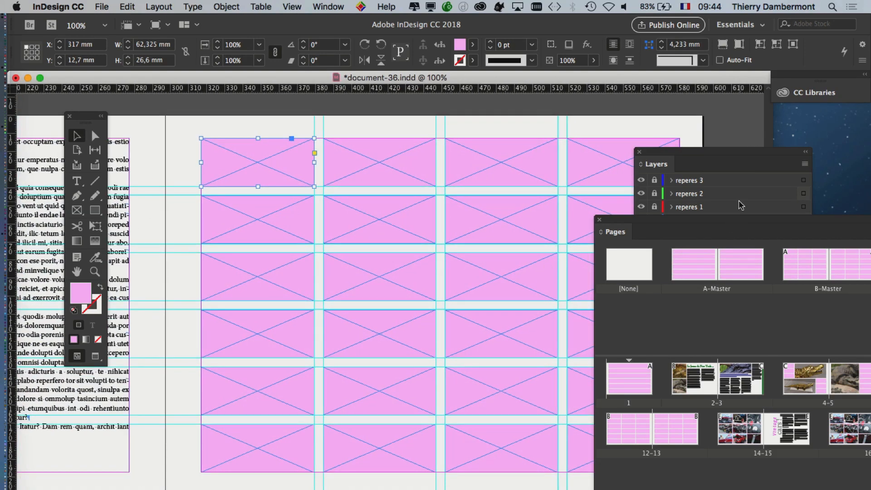
{"action": "left_click_drag", "start_coordinate": [621, 227], "coordinate": [743, 299]}
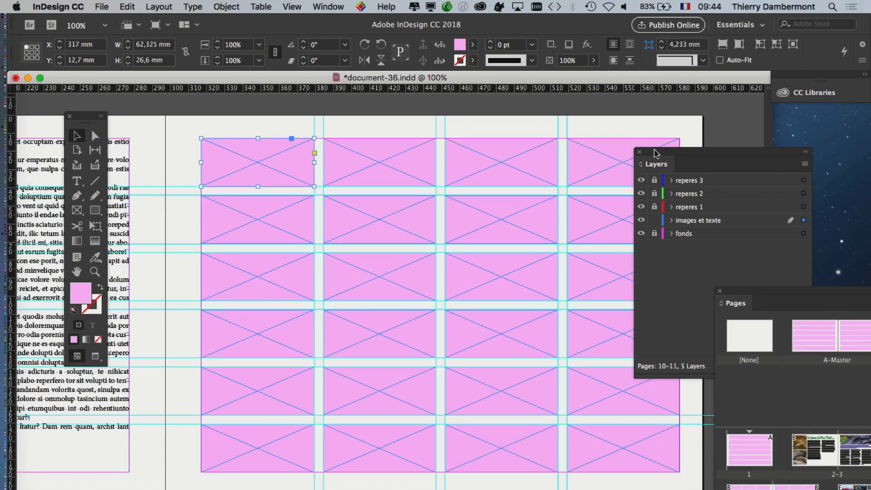
{"action": "left_click_drag", "start_coordinate": [656, 153], "coordinate": [762, 132]}
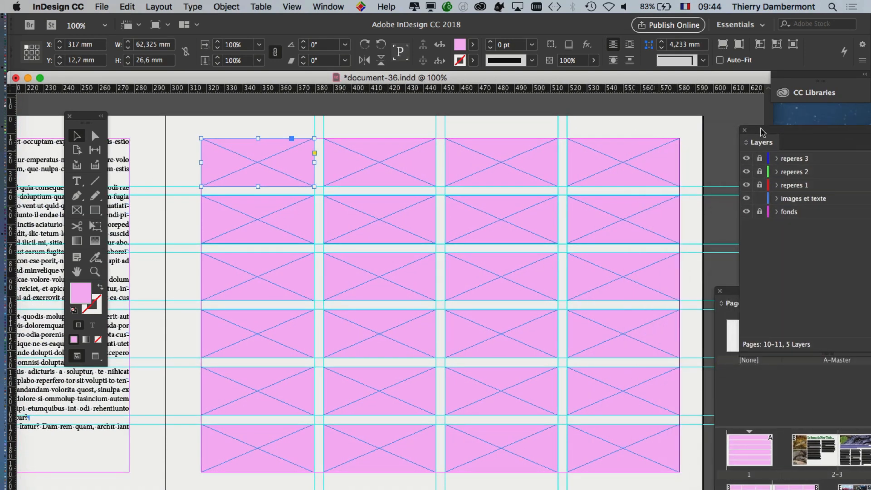
{"action": "scroll", "coordinate": [282, 274], "scroll_direction": "up", "scroll_amount": 2}
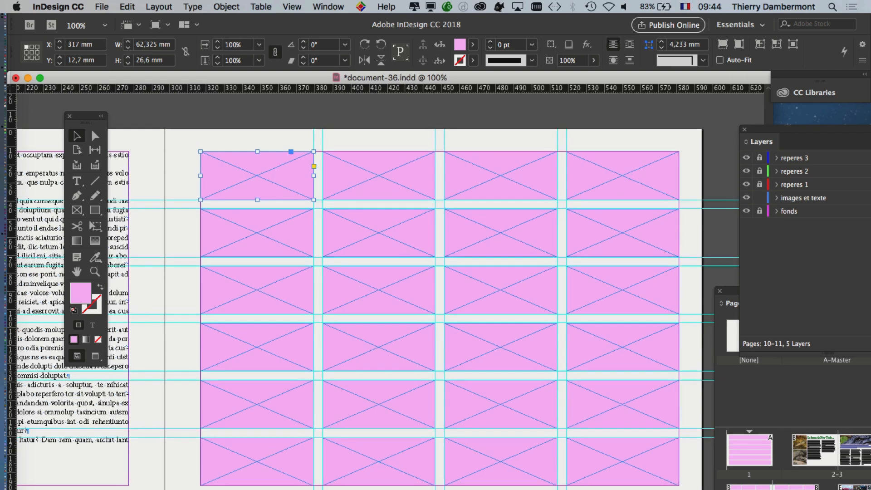
Deselect the first pink frame on page 11 and select it again
{"action": "left_click", "coordinate": [221, 148]}
{"action": "left_click", "coordinate": [233, 169]}
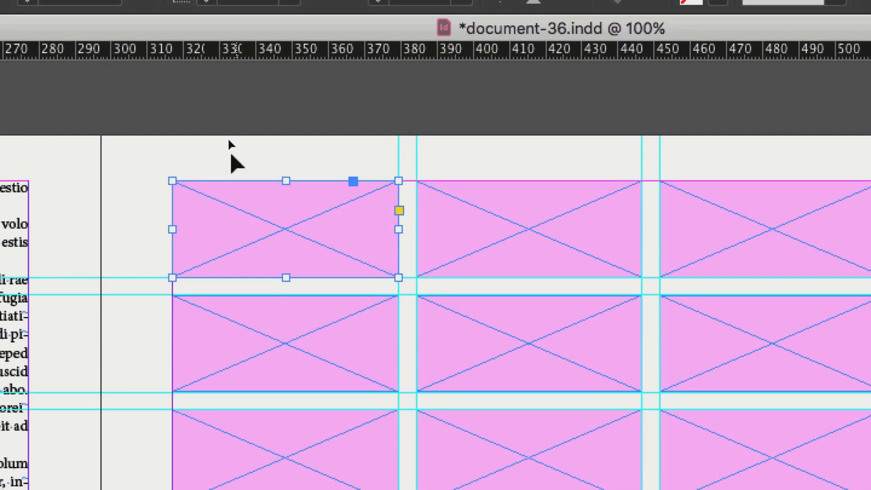
{"action": "left_click", "coordinate": [227, 115]}
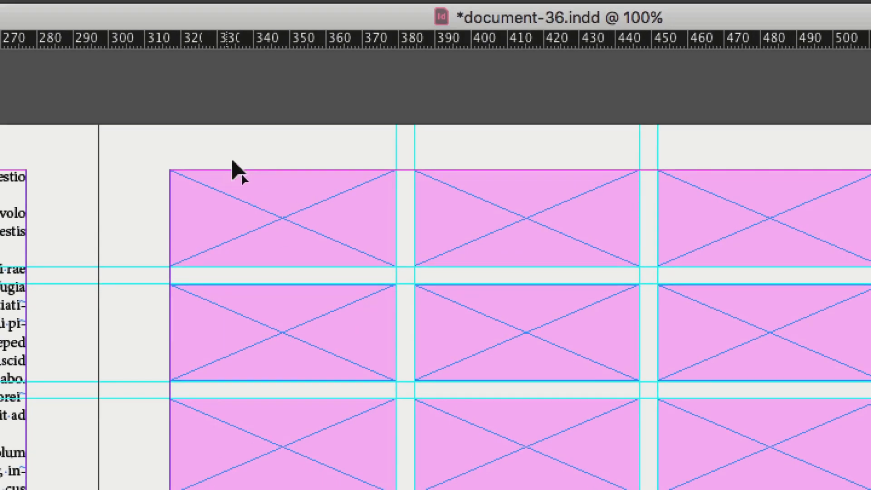
{"action": "left_click", "coordinate": [309, 223]}
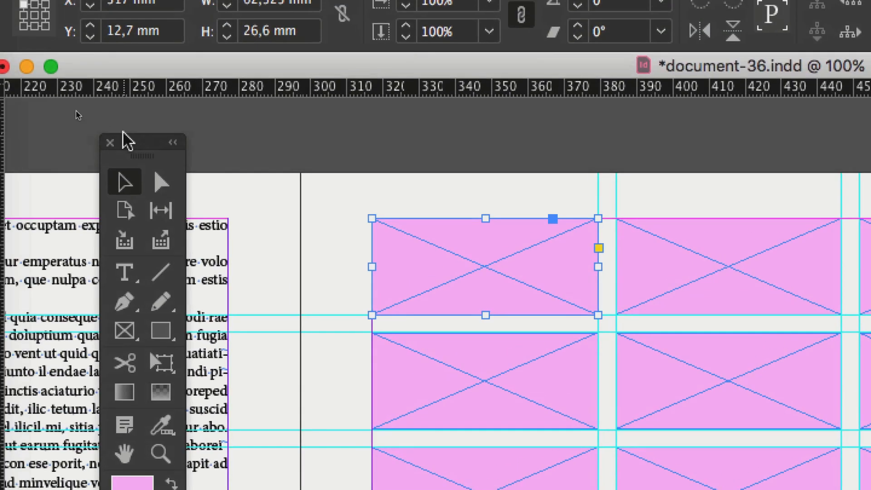
Turn page 11's first pink frame into a text frame, paste the "Elia ped experorati" text and move the tool palette clear of it
{"action": "left_click_drag", "start_coordinate": [14, 63], "coordinate": [158, 37]}
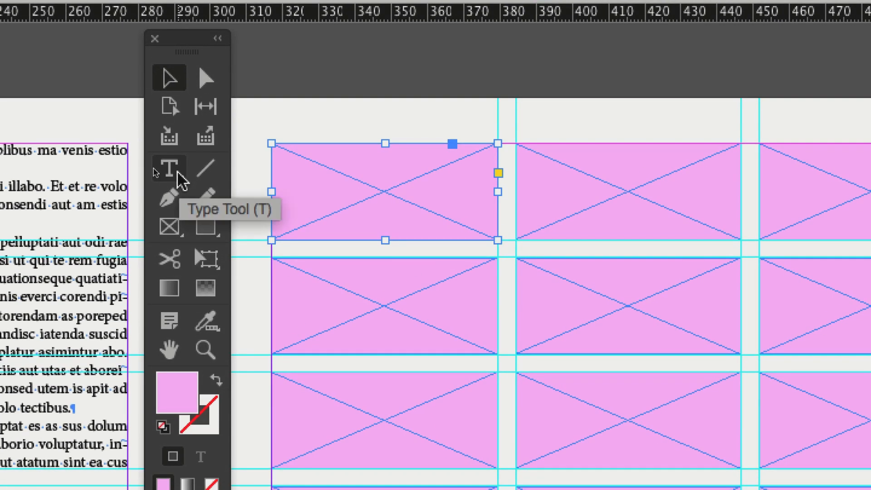
{"action": "left_click", "coordinate": [181, 181]}
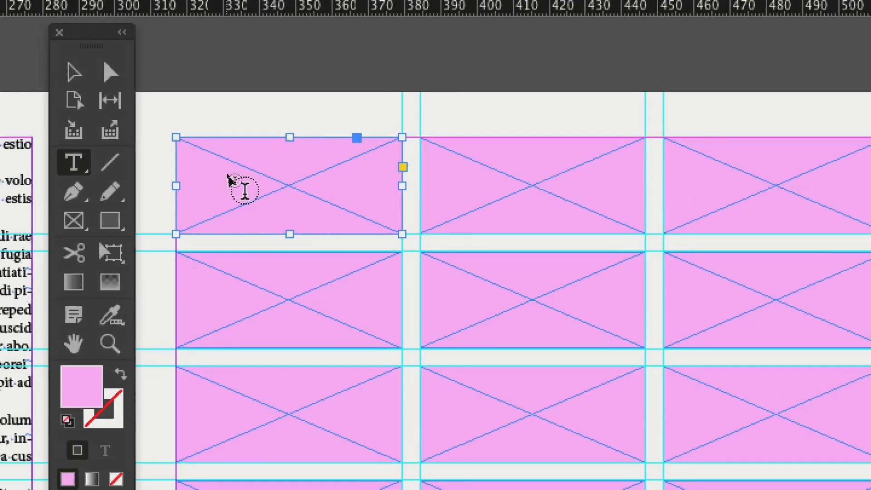
{"action": "left_click", "coordinate": [230, 172]}
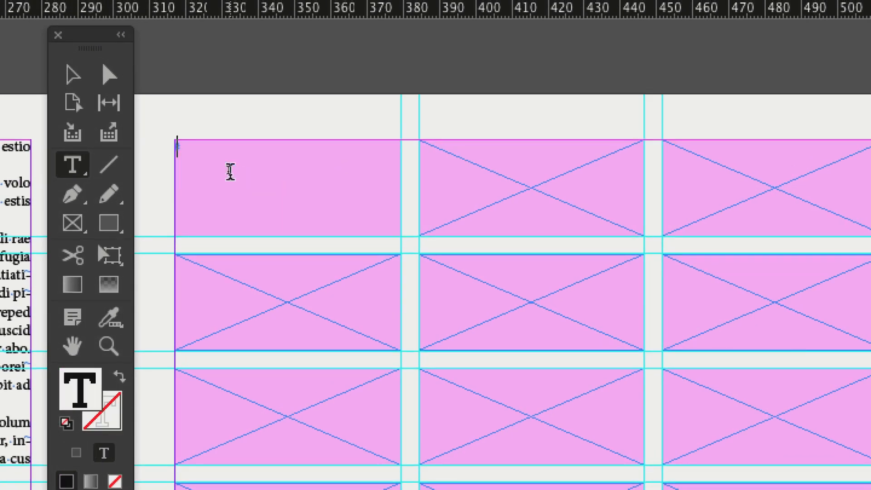
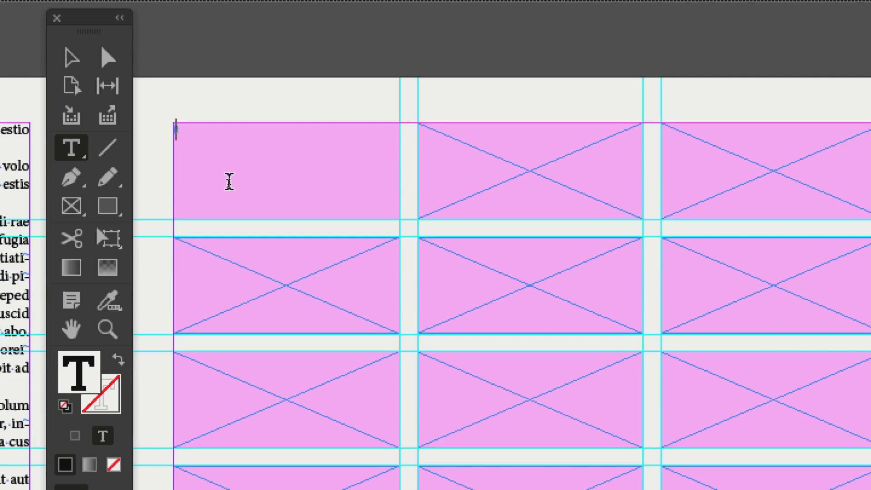
{"action": "key", "text": "Escape"}
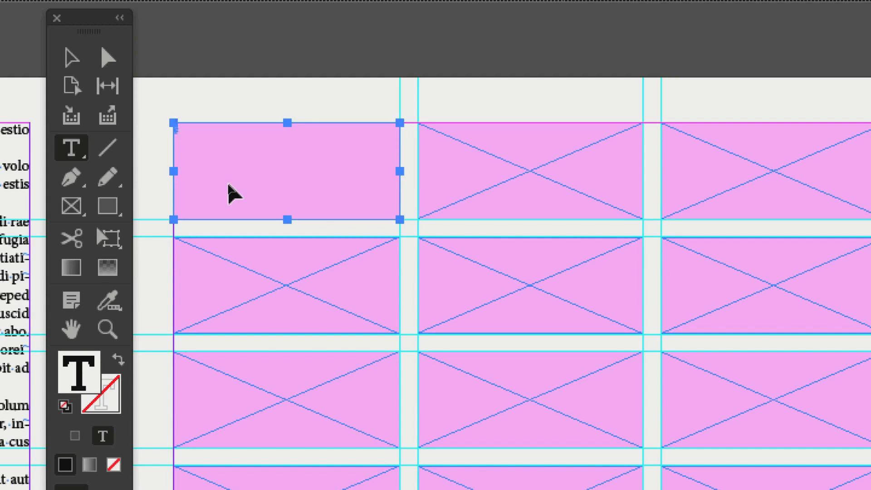
{"action": "key", "text": "super+v"}
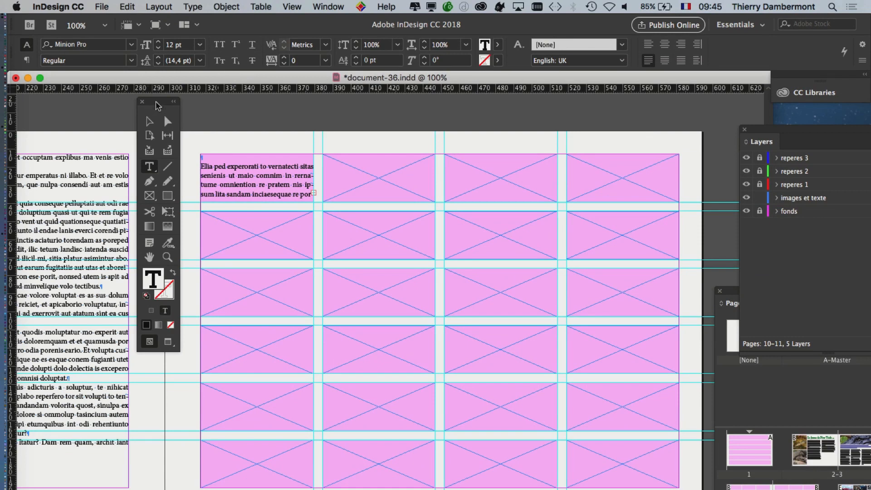
{"action": "left_click_drag", "start_coordinate": [155, 102], "coordinate": [99, 126]}
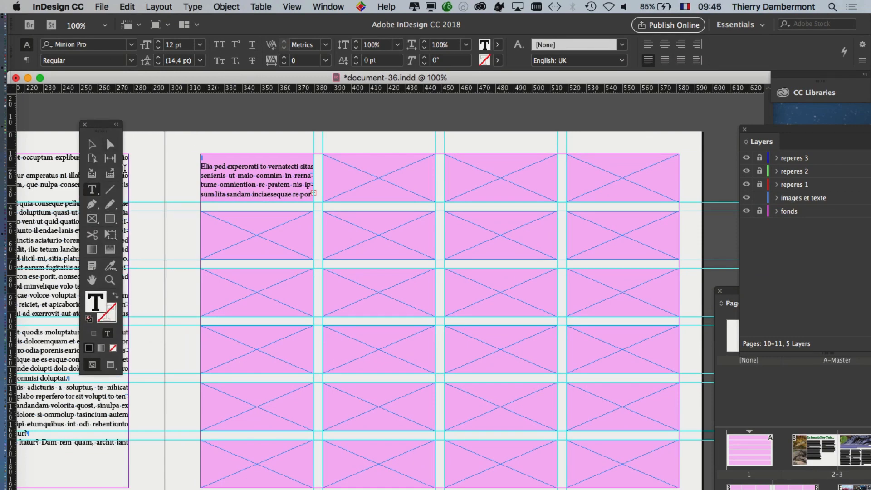
At 400% view, delete the empty paragraph above "Elia ped experorati" and insert it again
{"action": "scroll", "coordinate": [216, 163], "scroll_direction": "up", "scroll_amount": 5}
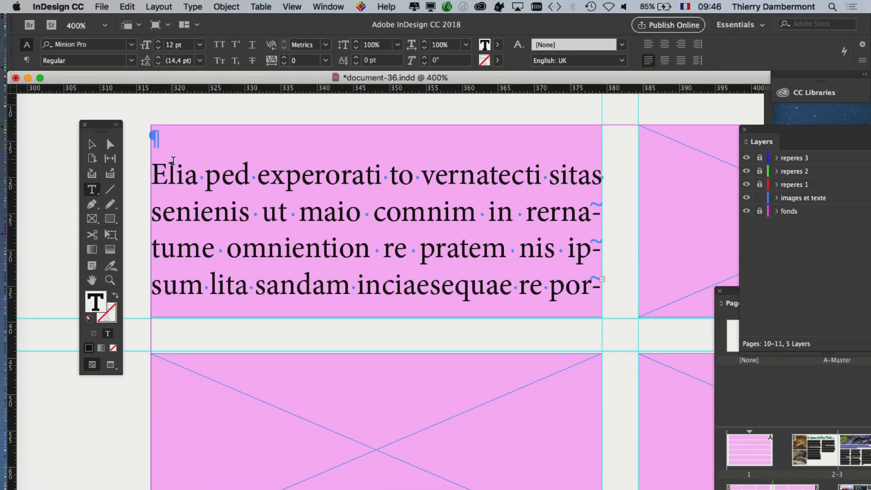
{"action": "left_click_drag", "start_coordinate": [181, 184], "coordinate": [248, 210]}
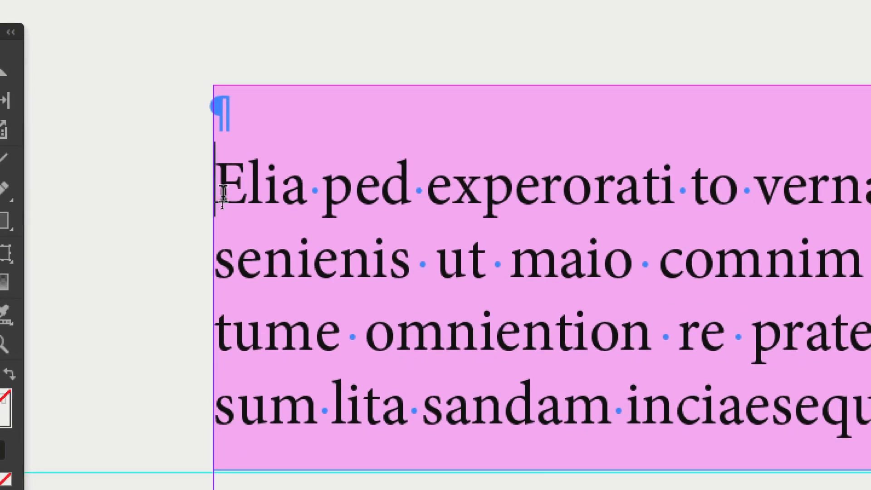
{"action": "key", "text": "BackSpace"}
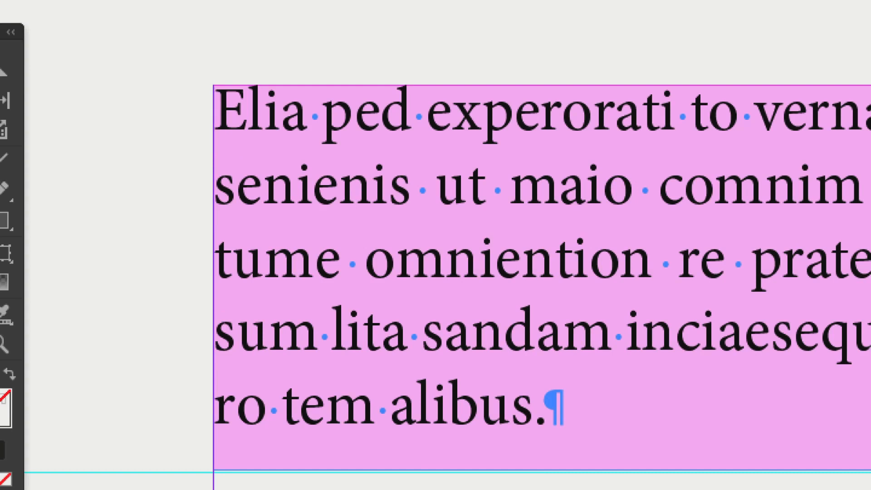
{"action": "key", "text": "Escape"}
{"action": "key", "text": "Return"}
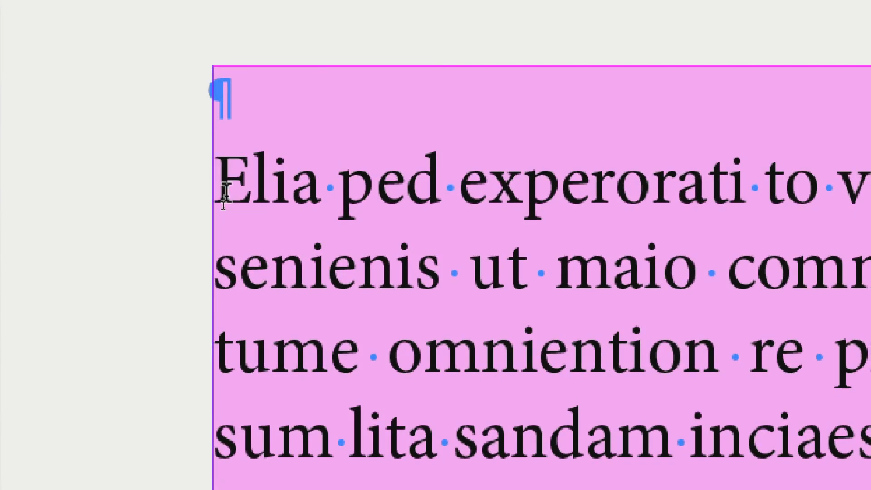
Delete the empty paragraph above the text starting "Elia ped experorati" and switch to the Selection tool
{"action": "key", "text": "BackSpace"}
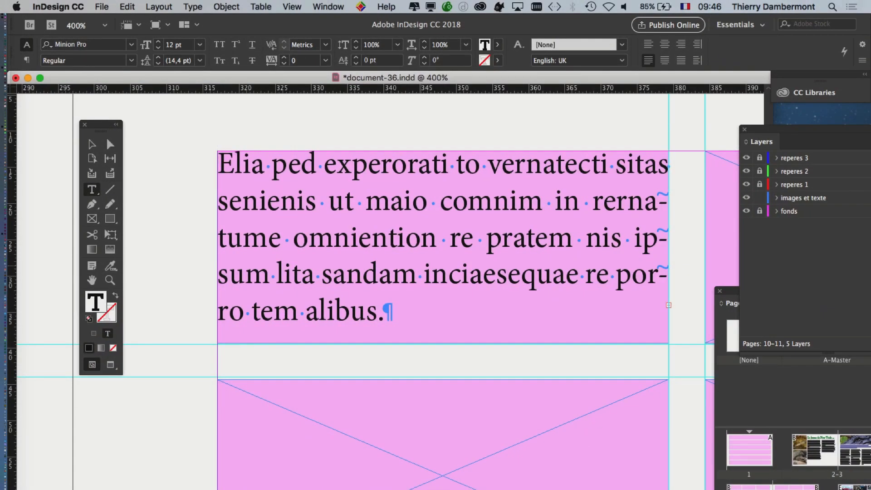
{"action": "key", "text": "super"}
{"action": "left_click", "coordinate": [91, 144]}
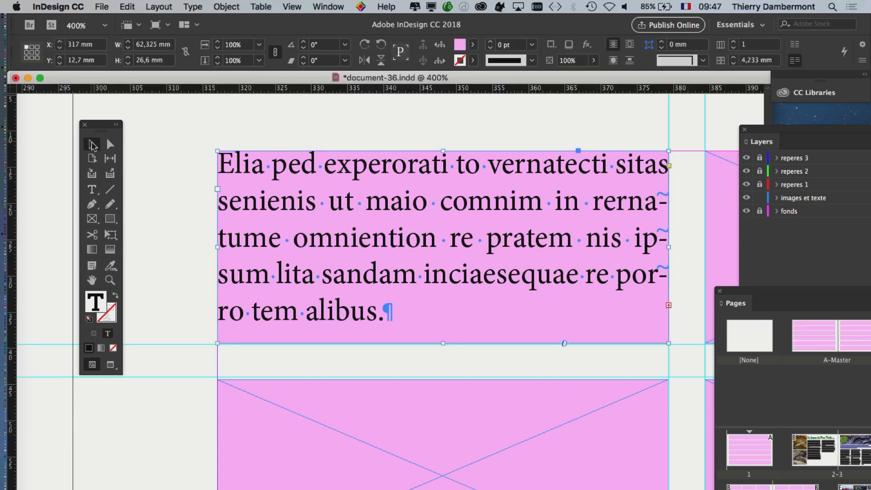
{"action": "left_click_drag", "start_coordinate": [104, 127], "coordinate": [168, 110]}
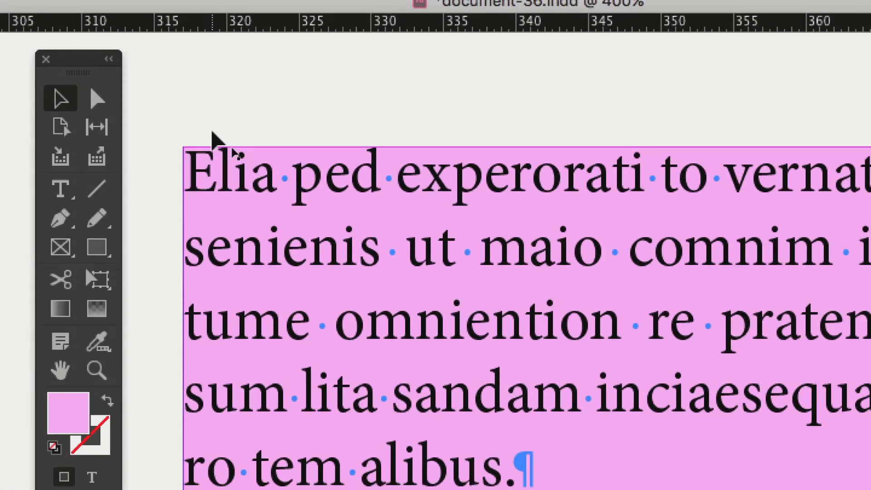
Remove the pink fill from the "Elia ped" text frame by setting it to None, keeping the text colour as is
{"action": "left_click", "coordinate": [222, 184]}
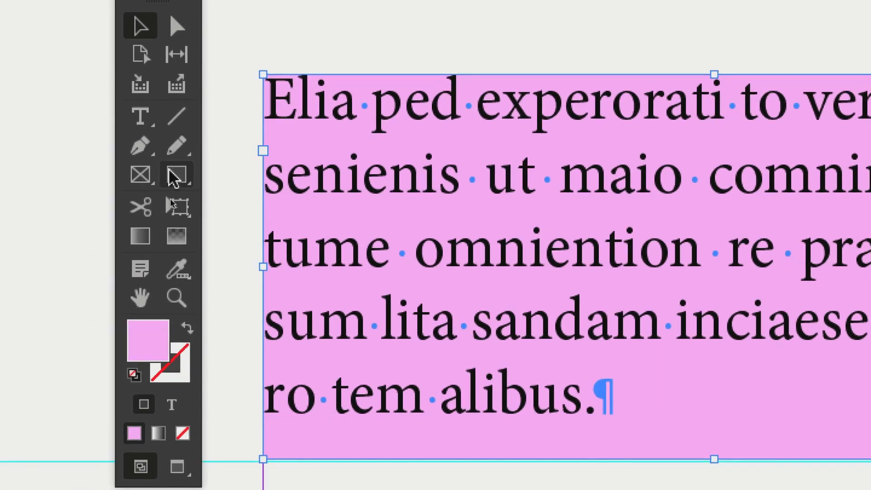
{"action": "left_click", "coordinate": [141, 116]}
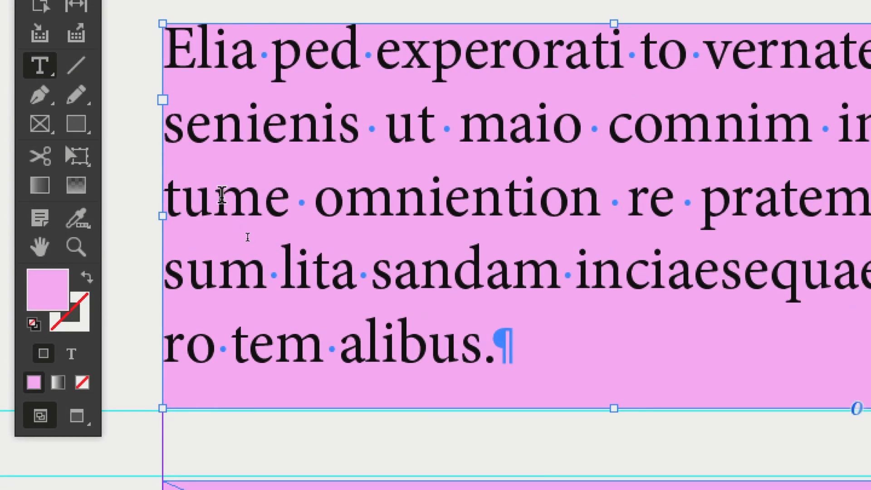
{"action": "left_click", "coordinate": [222, 195]}
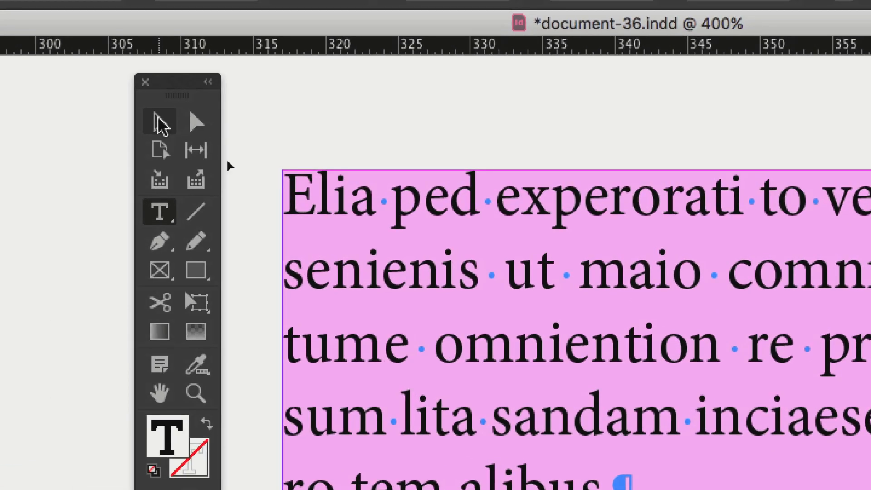
{"action": "key", "text": "Escape"}
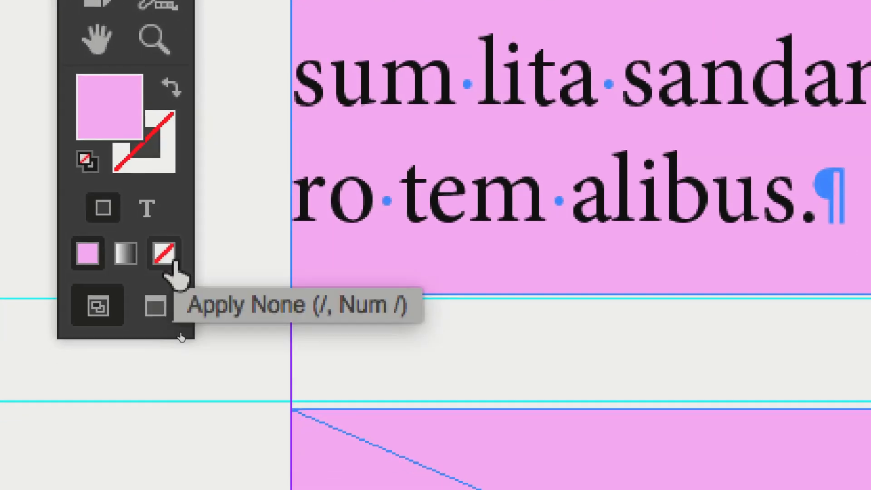
{"action": "left_click", "coordinate": [164, 253]}
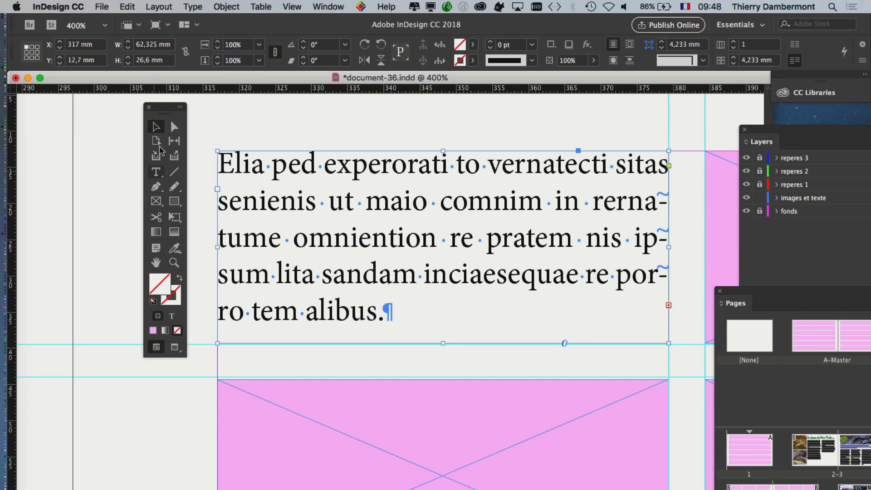
{"action": "left_click_drag", "start_coordinate": [150, 107], "coordinate": [88, 107]}
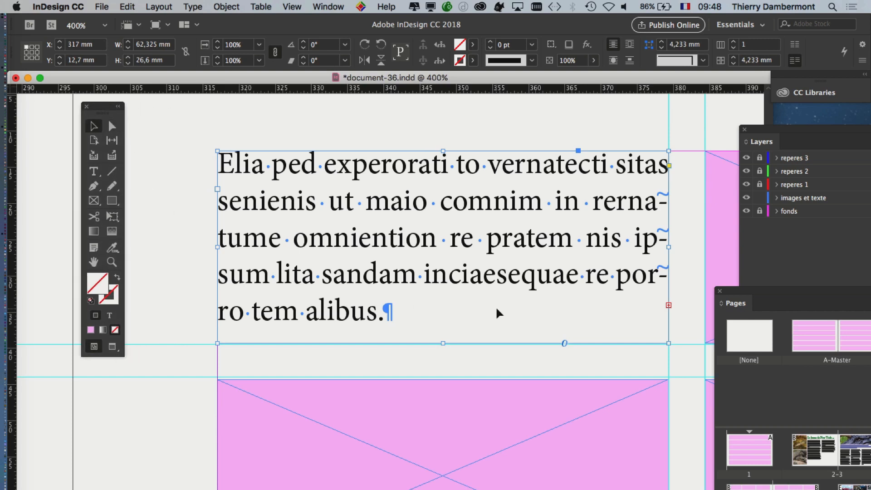
Delete the five empty placeholder frames beside and below the text frame, within the right page's first two columns and top three rows
{"action": "scroll", "coordinate": [497, 307], "scroll_direction": "down", "scroll_amount": 2}
{"action": "scroll", "coordinate": [451, 358], "scroll_direction": "down", "scroll_amount": 1}
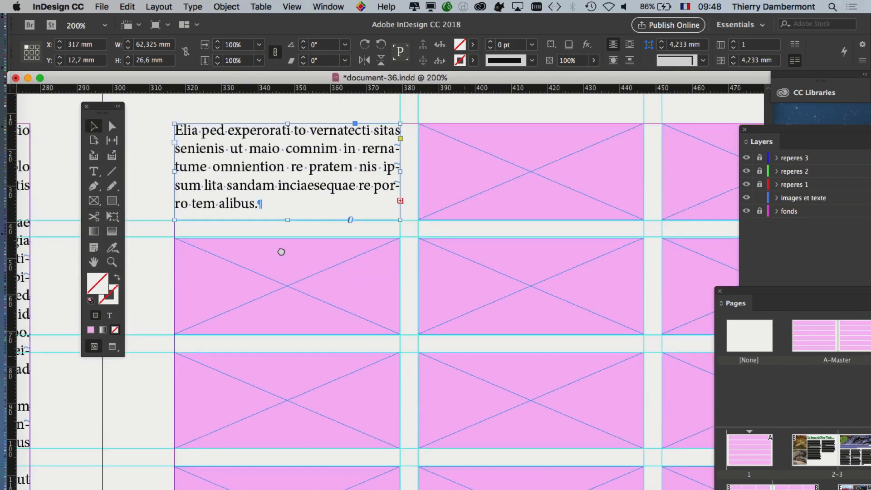
{"action": "scroll", "coordinate": [418, 308], "scroll_direction": "down", "scroll_amount": 2}
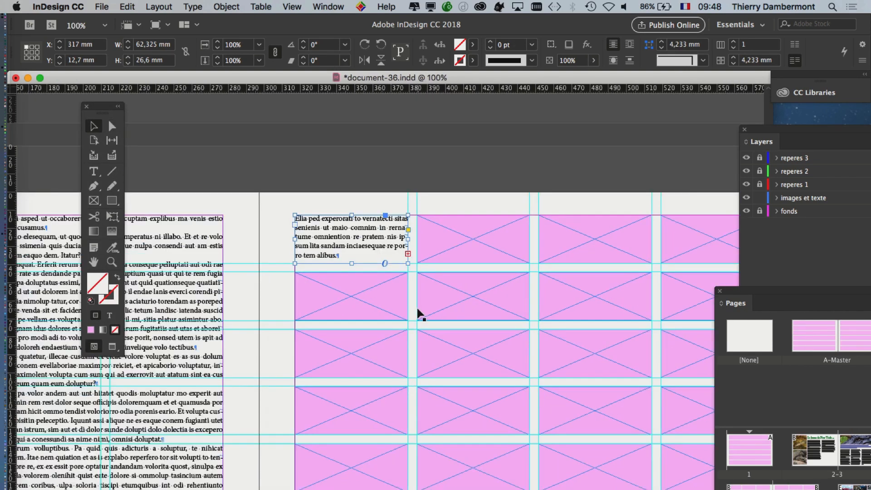
{"action": "scroll", "coordinate": [342, 305], "scroll_direction": "down", "scroll_amount": 3}
{"action": "scroll", "coordinate": [342, 305], "scroll_direction": "right", "scroll_amount": 3}
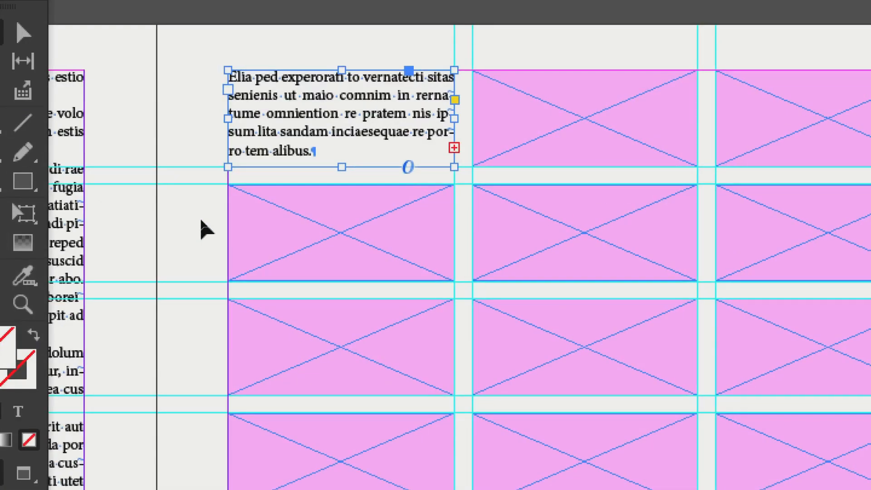
{"action": "left_click_drag", "start_coordinate": [201, 222], "coordinate": [565, 355]}
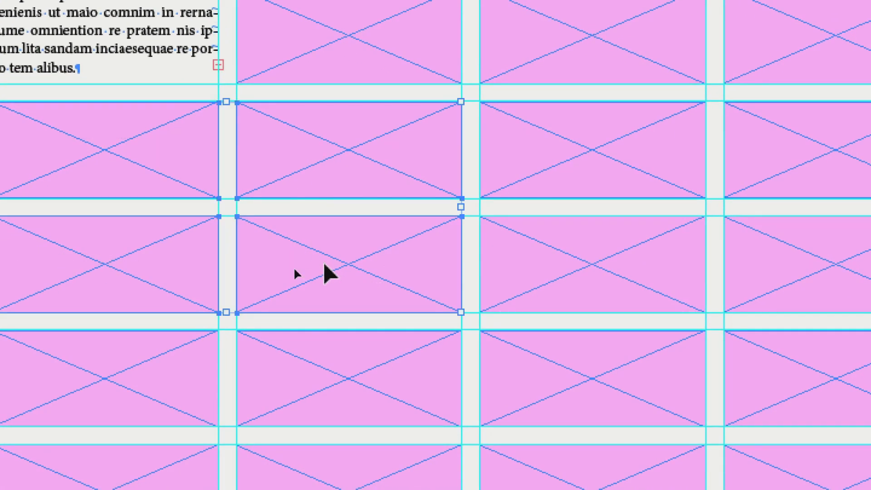
{"action": "key", "text": "Delete"}
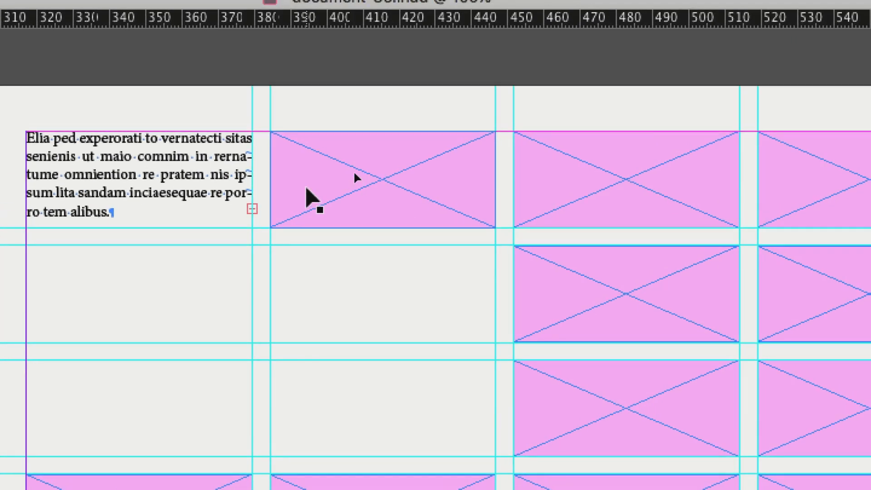
{"action": "left_click", "coordinate": [311, 196]}
{"action": "key", "text": "Delete"}
Enlarge the "Elia ped" text frame to span two grid columns and three grid rows
{"action": "left_click", "coordinate": [221, 213]}
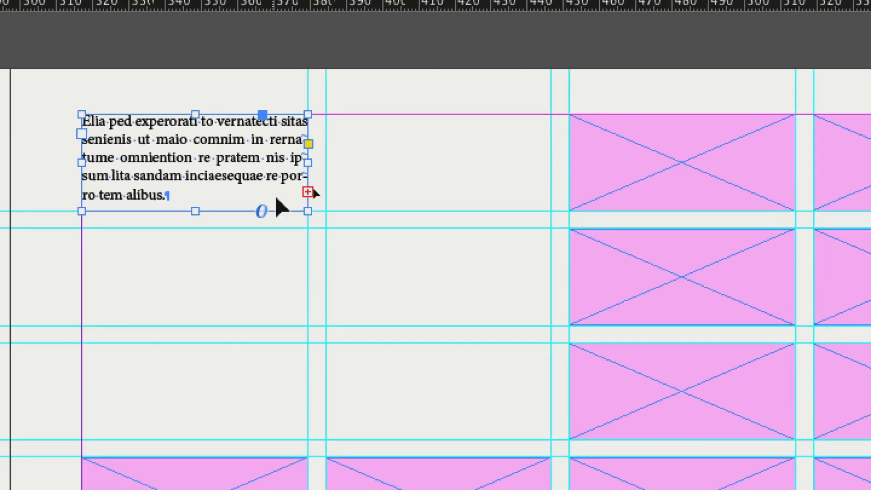
{"action": "left_click_drag", "start_coordinate": [307, 211], "coordinate": [511, 436]}
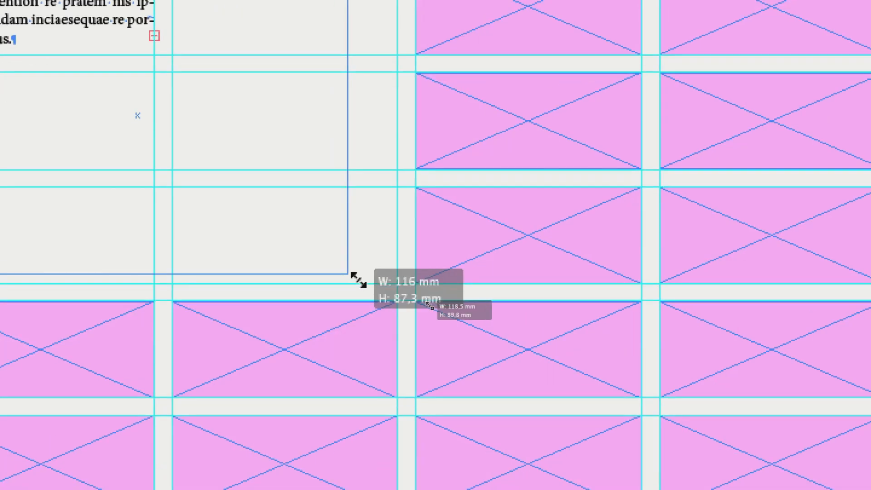
{"action": "left_click_drag", "start_coordinate": [358, 280], "coordinate": [370, 282]}
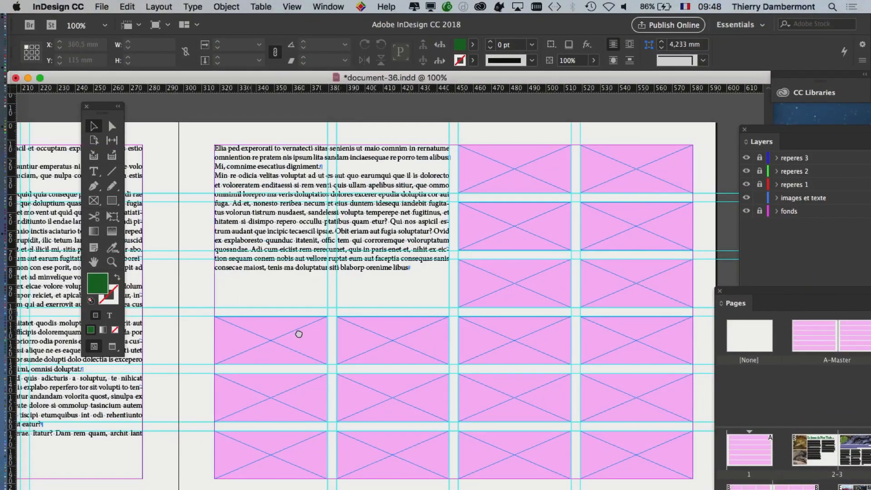
Preview the spread without guides and frame edges, and return to the normal view
{"action": "left_click_drag", "start_coordinate": [299, 333], "coordinate": [508, 302]}
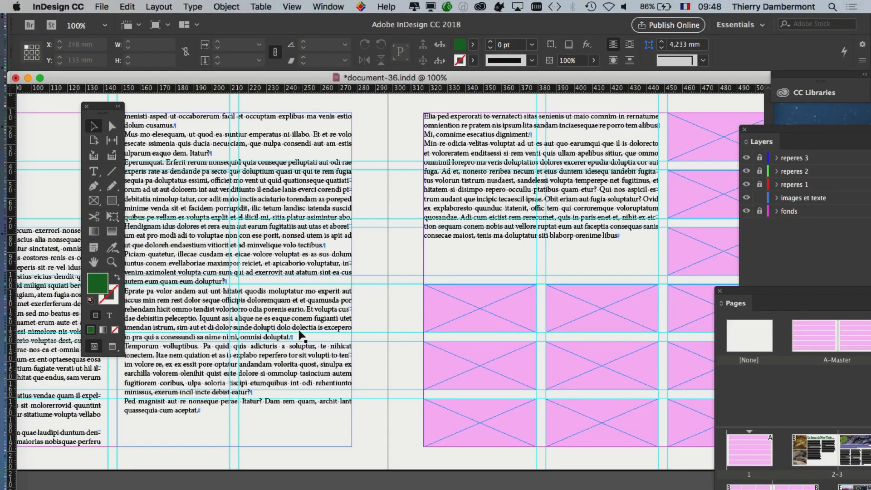
{"action": "left_click", "coordinate": [317, 318]}
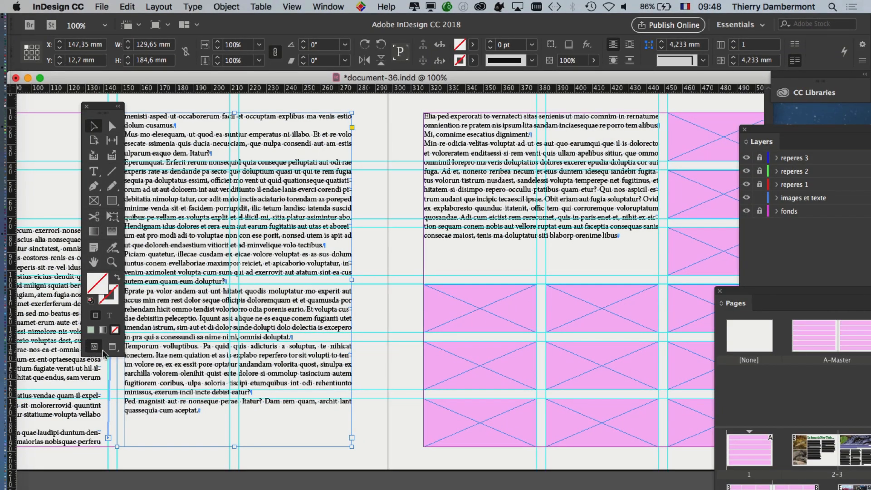
{"action": "left_click", "coordinate": [112, 347]}
{"action": "scroll", "coordinate": [476, 404], "scroll_direction": "down", "scroll_amount": 1}
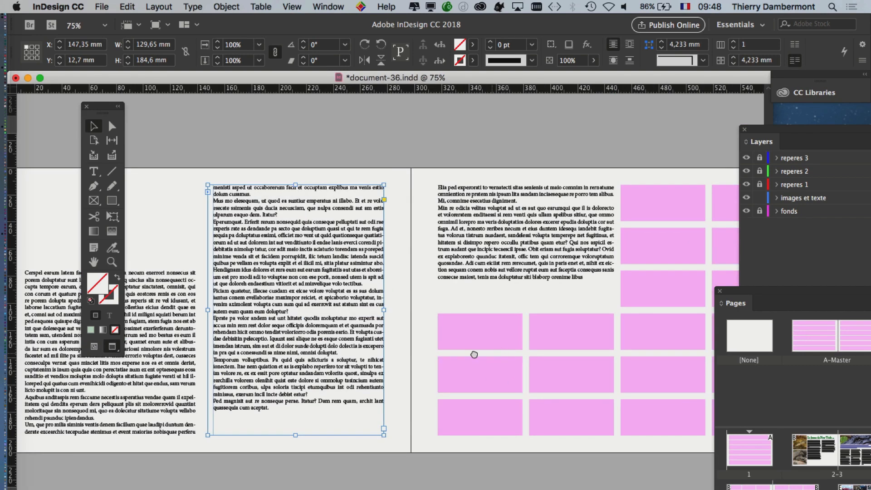
{"action": "left_click_drag", "start_coordinate": [474, 355], "coordinate": [398, 327]}
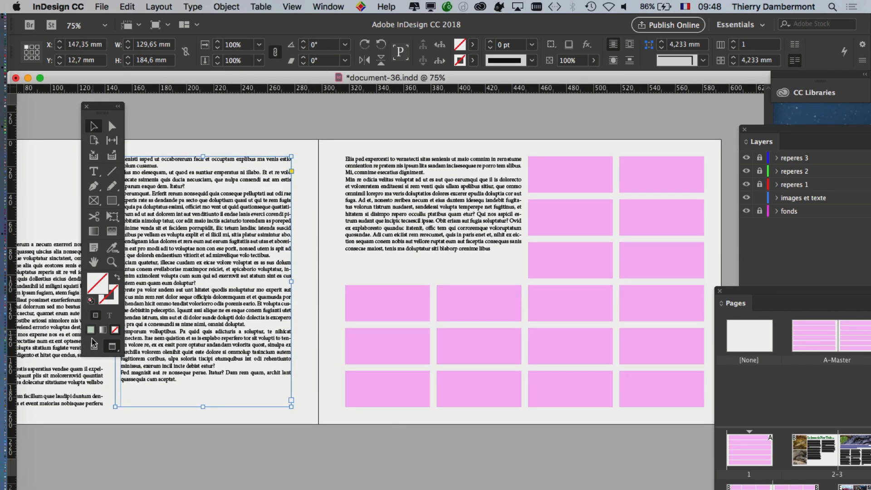
{"action": "left_click", "coordinate": [94, 345]}
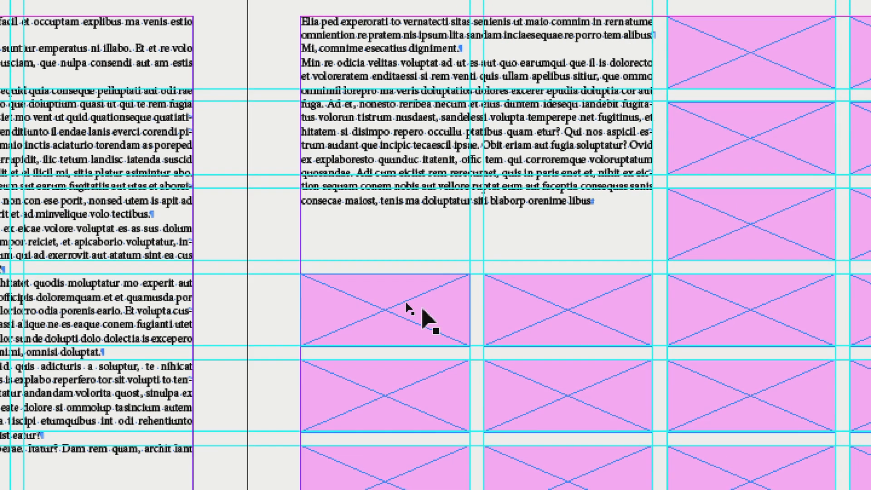
Delete the placeholder frames below the text block in the first two columns, keeping only the first frame of the fourth row
{"action": "left_click", "coordinate": [430, 318]}
{"action": "left_click", "coordinate": [456, 351]}
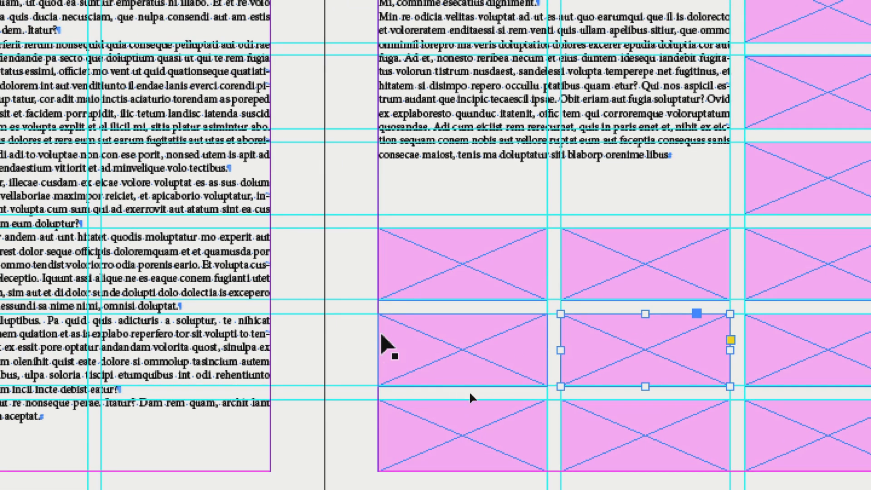
{"action": "left_click", "coordinate": [385, 338], "text": "shift"}
{"action": "left_click", "coordinate": [472, 410], "text": "shift"}
{"action": "left_click", "coordinate": [629, 445], "text": "shift"}
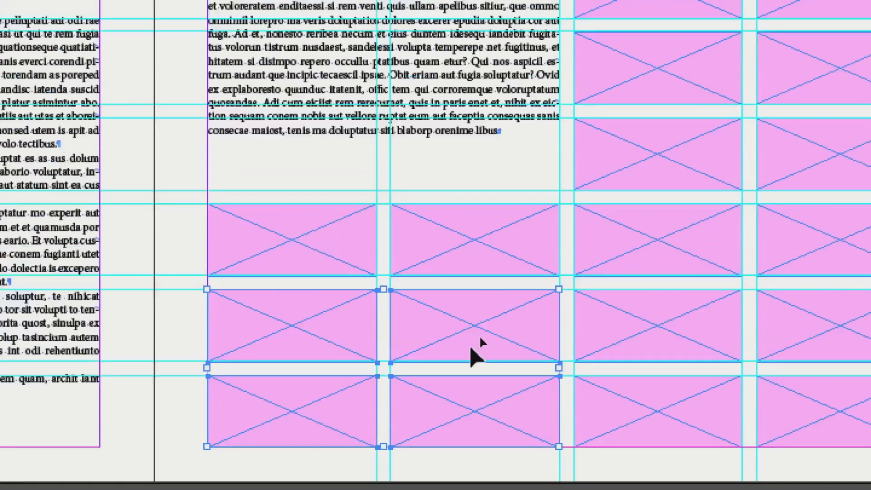
{"action": "key", "text": "Delete"}
{"action": "left_click", "coordinate": [608, 282]}
{"action": "key", "text": "Delete"}
Enlarge the remaining placeholder frame below the text block to fill two columns and the bottom three rows
{"action": "left_click", "coordinate": [373, 317]}
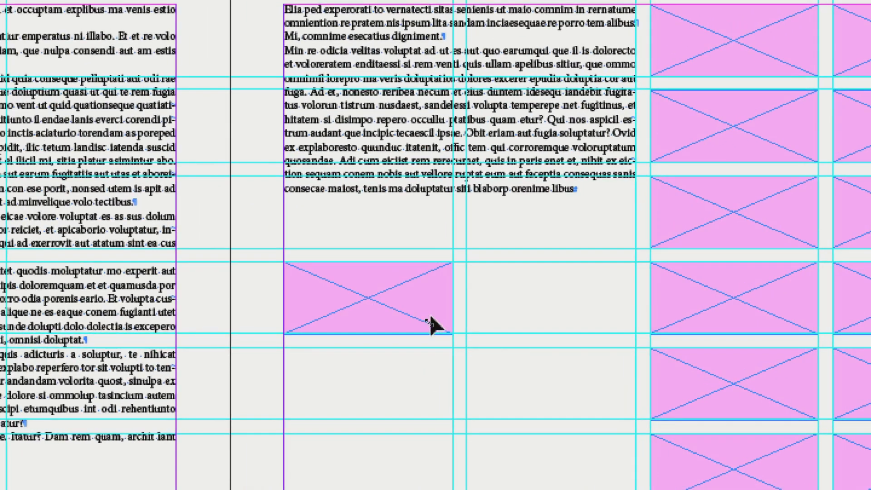
{"action": "left_click_drag", "start_coordinate": [398, 334], "coordinate": [553, 483]}
{"action": "left_click_drag", "start_coordinate": [492, 374], "coordinate": [503, 378]}
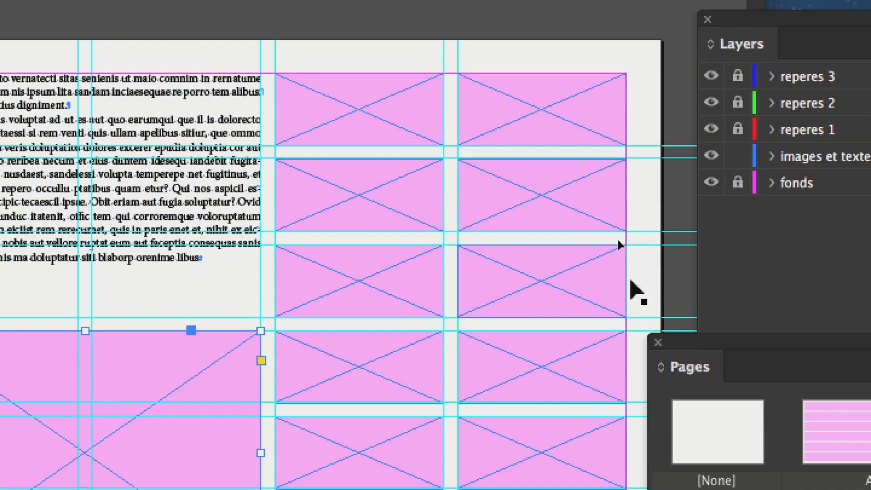
Delete the placeholder frames in the last two columns of the top three rows, keeping only the third column's top frame
{"action": "left_click_drag", "start_coordinate": [631, 282], "coordinate": [395, 194]}
{"action": "key", "text": "BackSpace"}
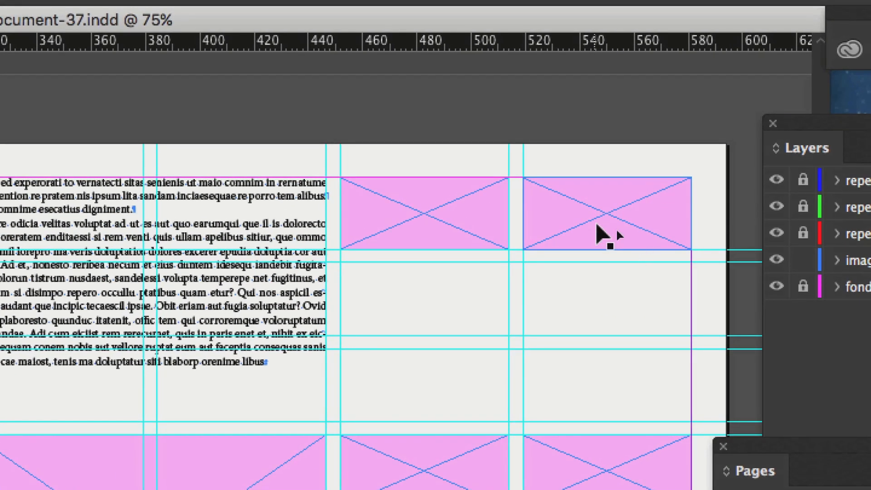
{"action": "left_click", "coordinate": [596, 225]}
{"action": "key", "text": "BackSpace"}
Enlarge the third column's top placeholder frame to cover the last two columns and the top three rows
{"action": "left_click", "coordinate": [469, 229]}
{"action": "left_click_drag", "start_coordinate": [510, 250], "coordinate": [683, 419]}
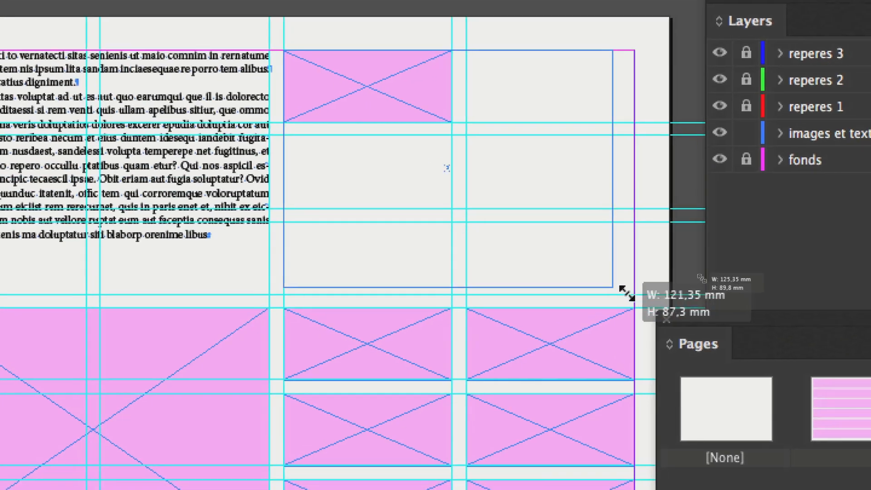
{"action": "left_click_drag", "start_coordinate": [627, 293], "coordinate": [634, 294]}
Delete five of the six small placeholder frames in the page's lower-right area and enlarge the remaining one to fill that area
{"action": "left_click_drag", "start_coordinate": [656, 465], "coordinate": [582, 239]}
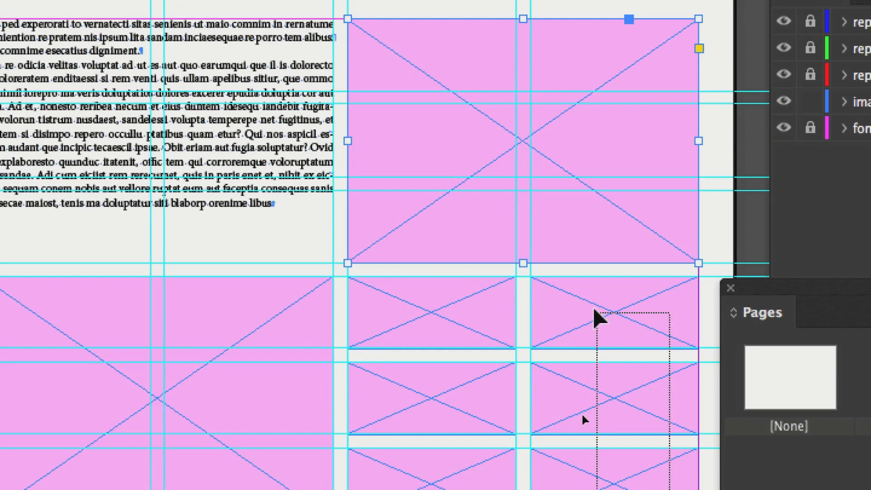
{"action": "left_click_drag", "start_coordinate": [594, 310], "coordinate": [594, 310]}
{"action": "key", "text": "BackSpace"}
{"action": "left_click_drag", "start_coordinate": [458, 489], "coordinate": [458, 393]}
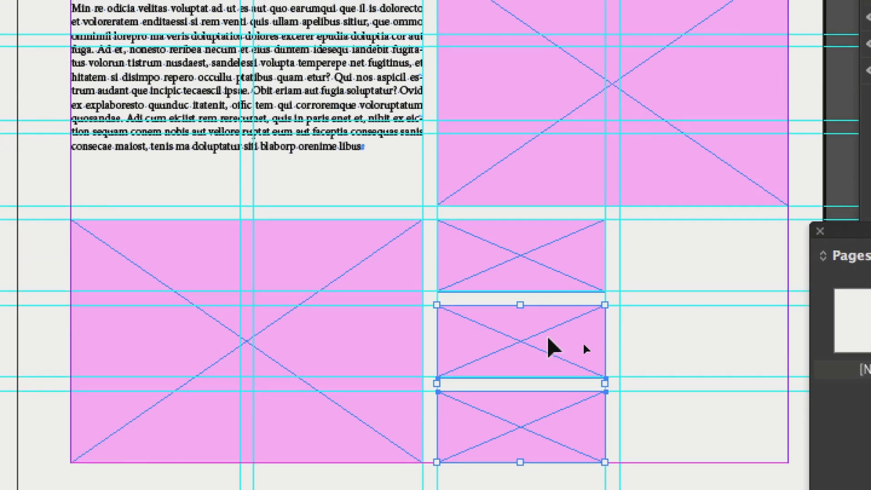
{"action": "key", "text": "BackSpace"}
{"action": "left_click", "coordinate": [565, 313]}
{"action": "left_click_drag", "start_coordinate": [574, 345], "coordinate": [631, 383]}
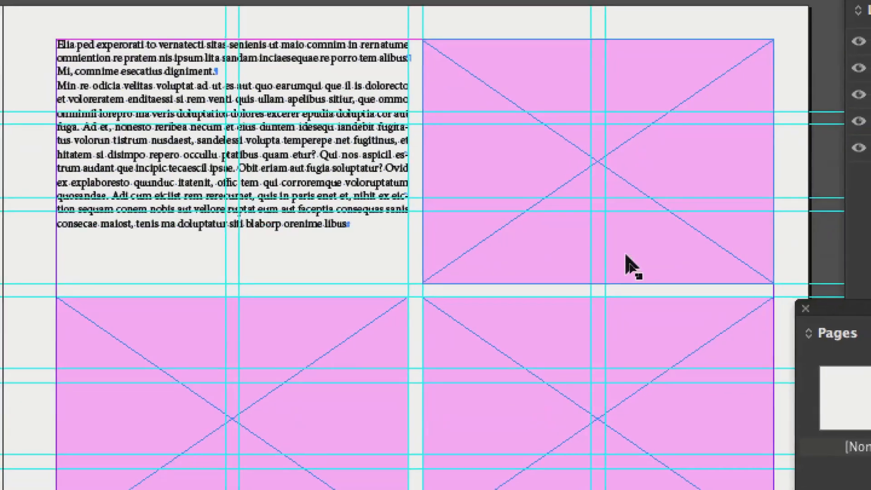
Shorten the upper-right and lower-right image frames to two grid rows each, leaving a two-row gap between them
{"action": "left_click", "coordinate": [644, 255]}
{"action": "left_click_drag", "start_coordinate": [598, 284], "coordinate": [615, 201]}
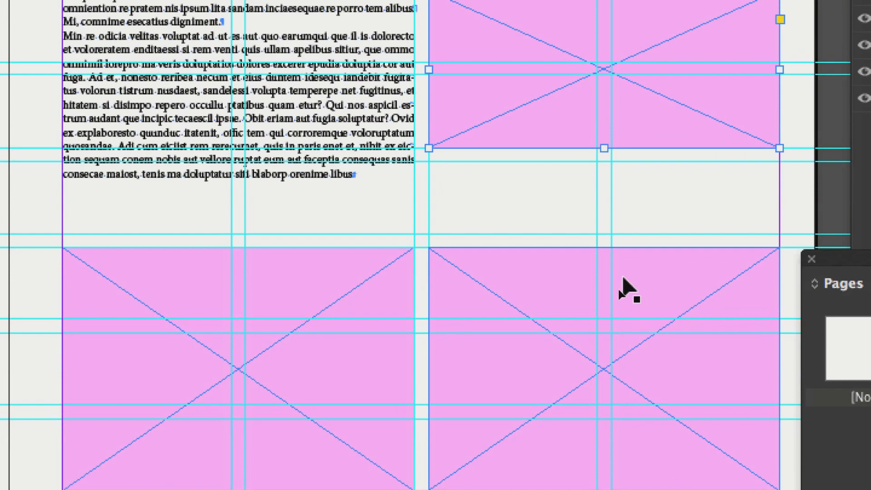
{"action": "left_click", "coordinate": [618, 271]}
{"action": "left_click_drag", "start_coordinate": [618, 271], "coordinate": [624, 328]}
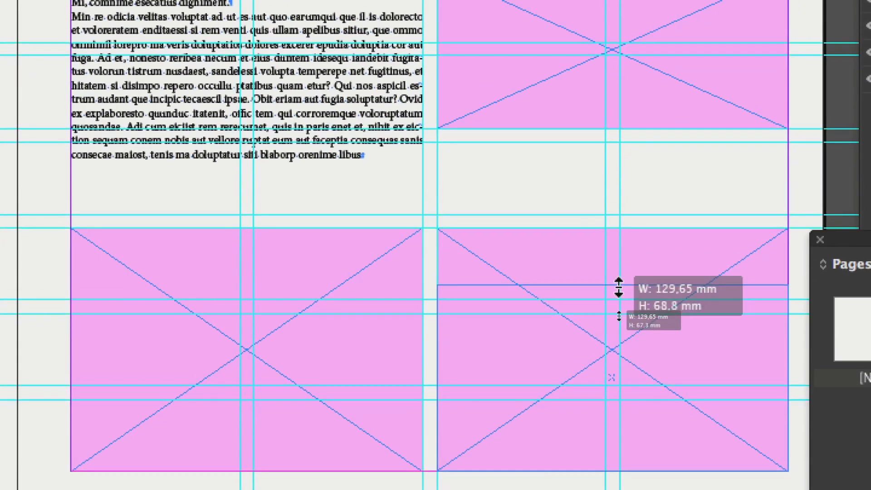
{"action": "left_click_drag", "start_coordinate": [619, 287], "coordinate": [618, 325]}
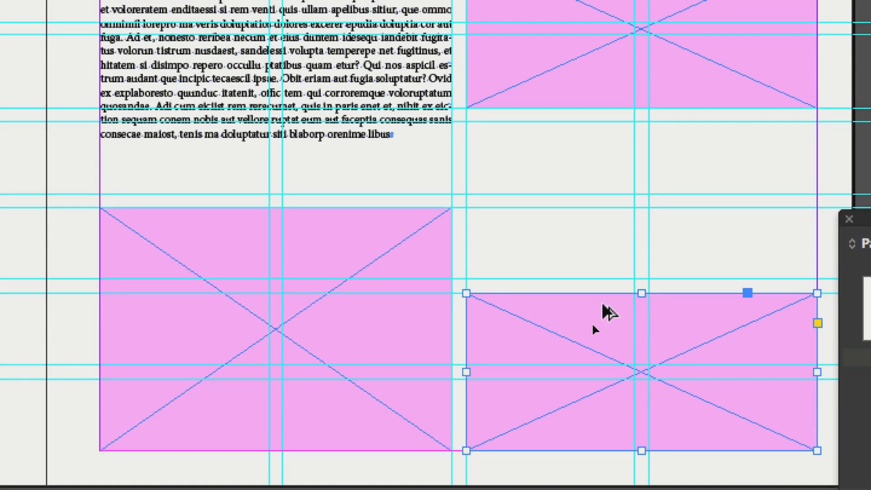
Duplicate the lower-right image frame into the two-row gap above it, aligned to the guides
{"action": "left_click_drag", "start_coordinate": [603, 304], "coordinate": [602, 132]}
{"action": "left_click_drag", "start_coordinate": [603, 251], "coordinate": [604, 250]}
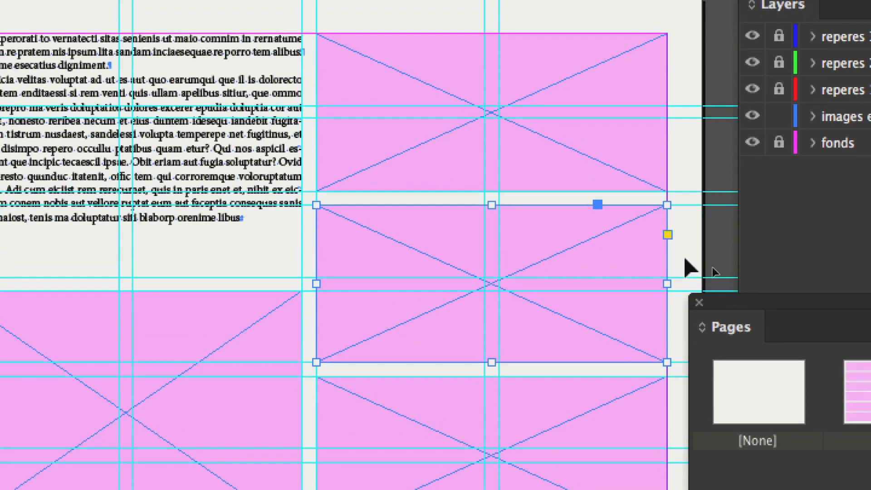
Check the Frame Fitting Options of the middle image frame on the right page, and close them without applying changes
{"action": "left_click", "coordinate": [686, 261]}
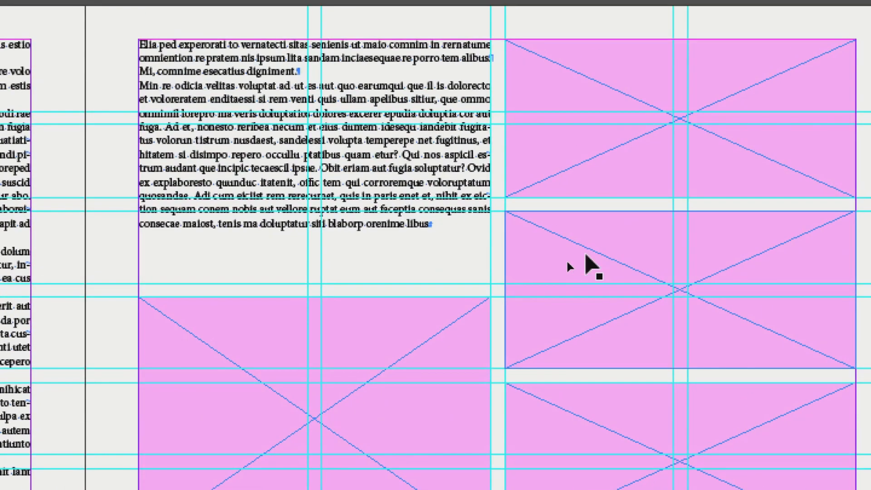
{"action": "left_click", "coordinate": [847, 211]}
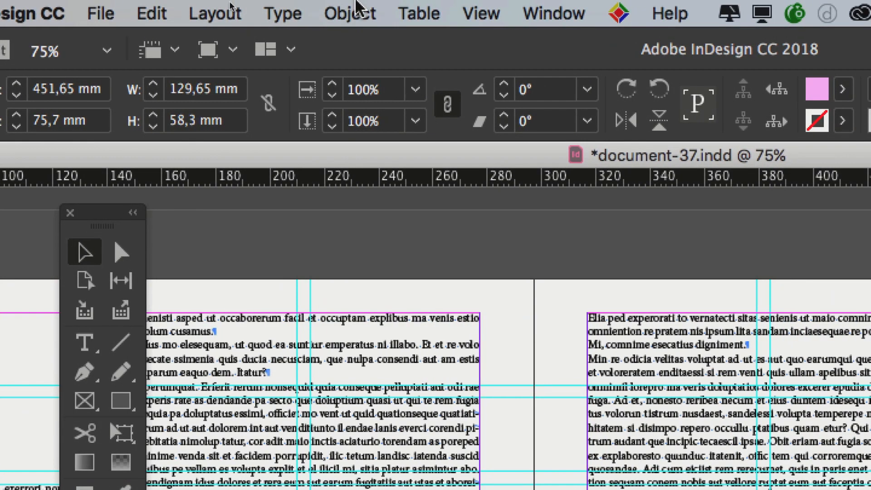
{"action": "left_click", "coordinate": [356, 6]}
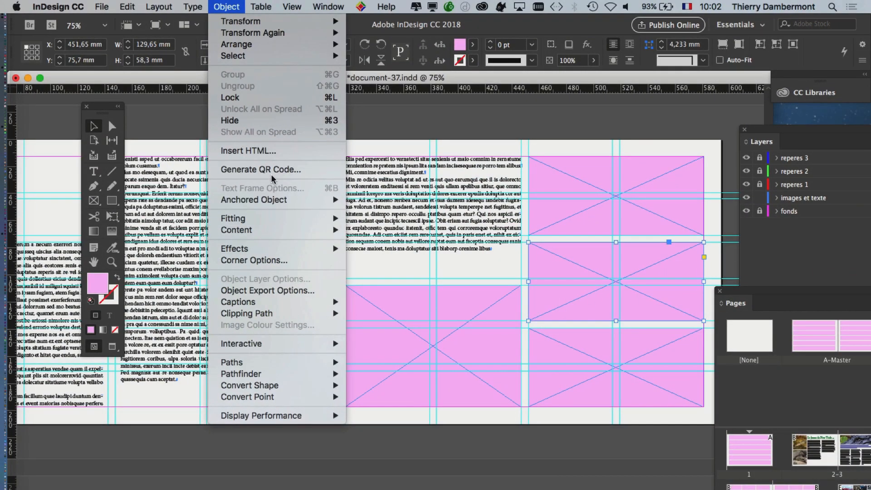
{"action": "mouse_move", "coordinate": [259, 221]}
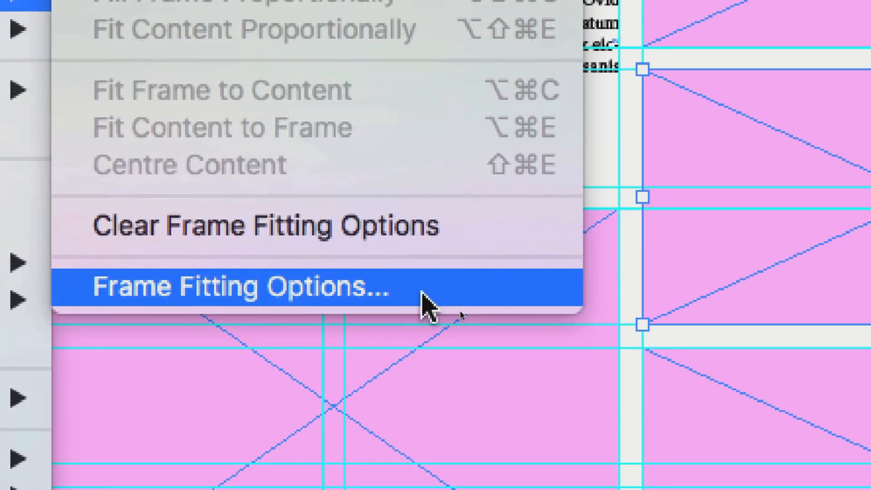
{"action": "left_click", "coordinate": [422, 295]}
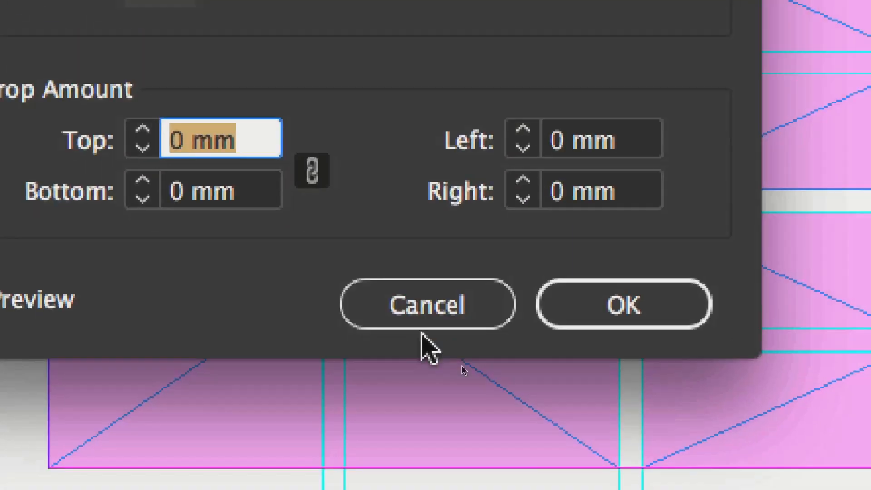
{"action": "left_click", "coordinate": [453, 308]}
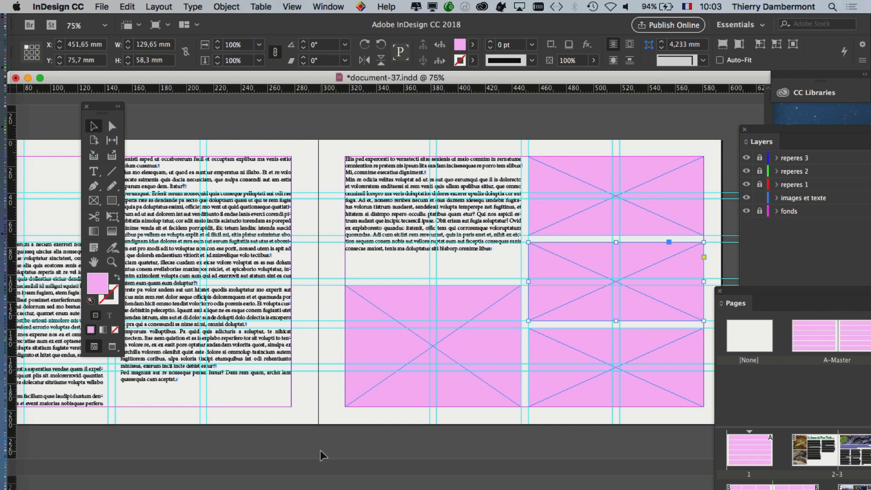
Switch to Firefox and open Google in a new tab, reducing the page zoom by two levels
{"action": "mouse_move", "coordinate": [1, 452]}
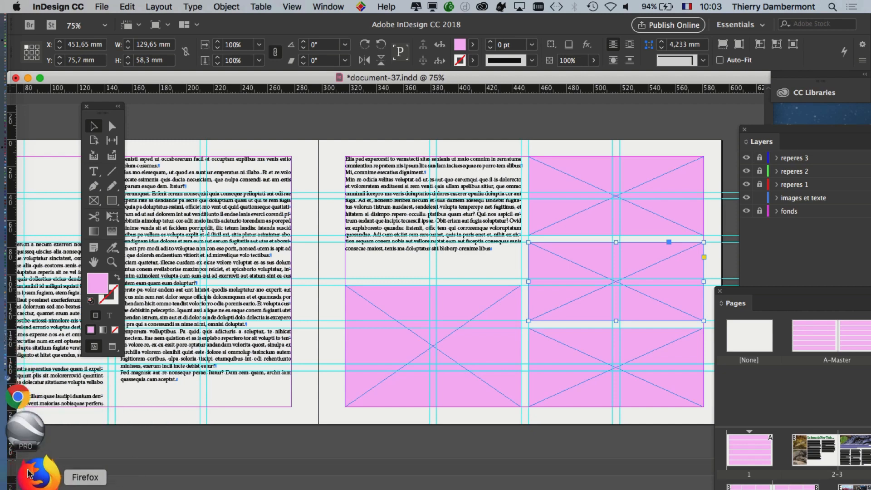
{"action": "left_click", "coordinate": [30, 473]}
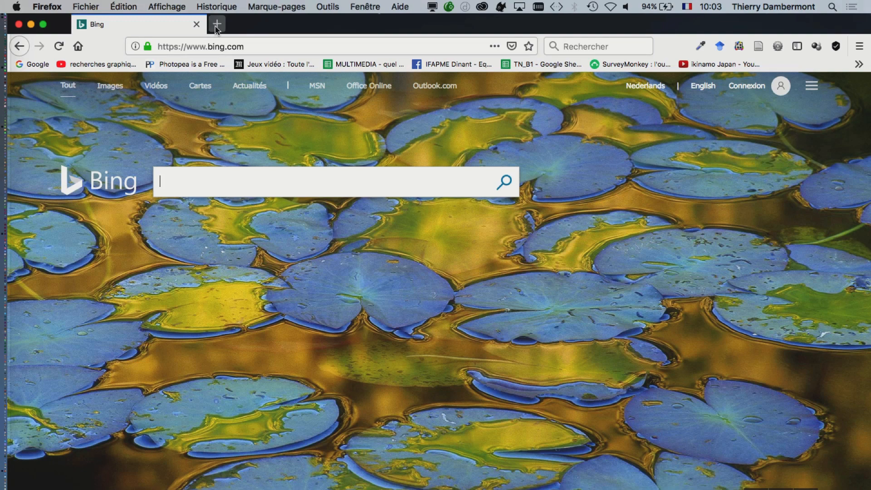
{"action": "key", "text": "super+t"}
{"action": "left_click", "coordinate": [46, 66]}
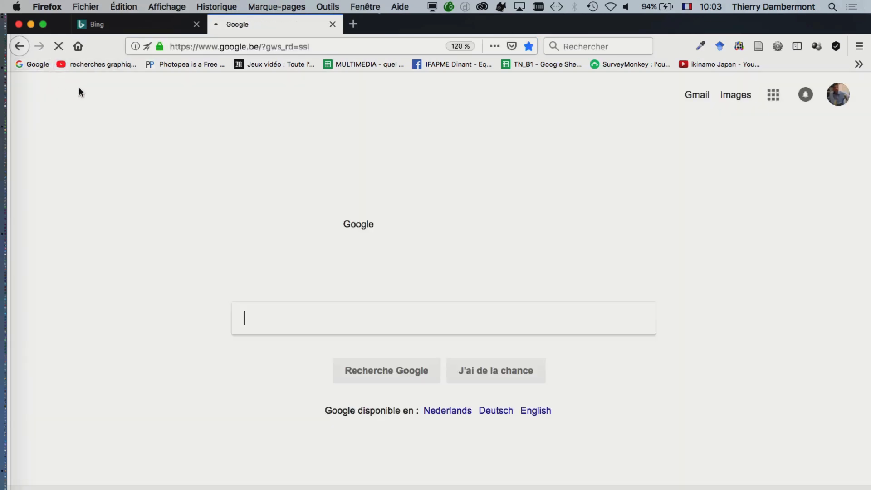
{"action": "key", "text": "super+minus"}
{"action": "key", "text": "super+minus"}
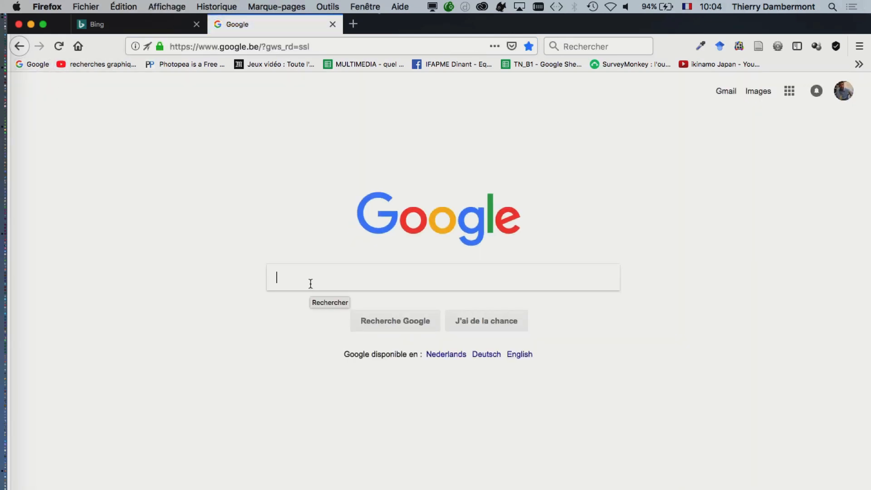
Search Google Images for "giraffe"
{"action": "type", "text": "giraffe"}
{"action": "key", "text": "Return"}
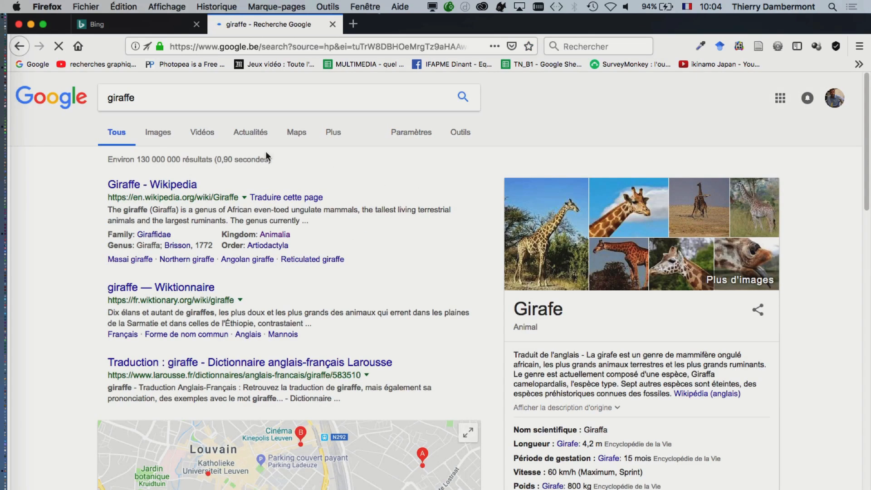
{"action": "left_click", "coordinate": [158, 136]}
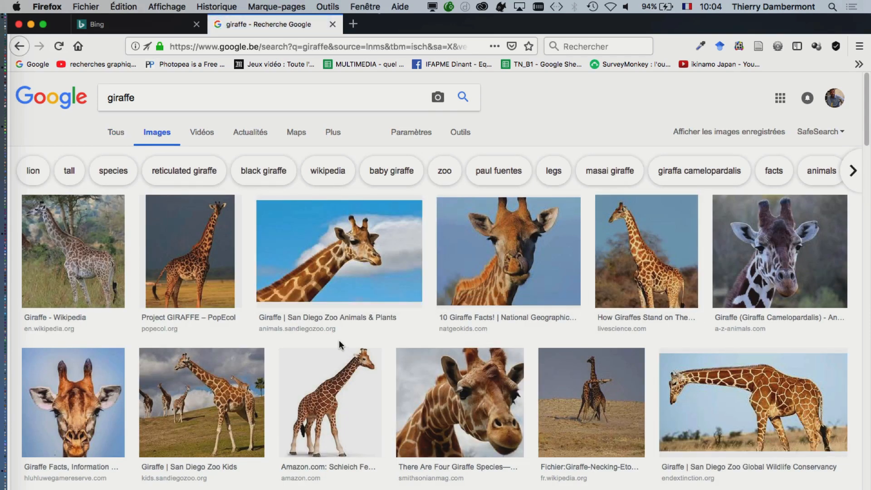
View the San Diego Zoo giraffe photo at full size, and close both its tab and the Google results tab
{"action": "left_click", "coordinate": [375, 261]}
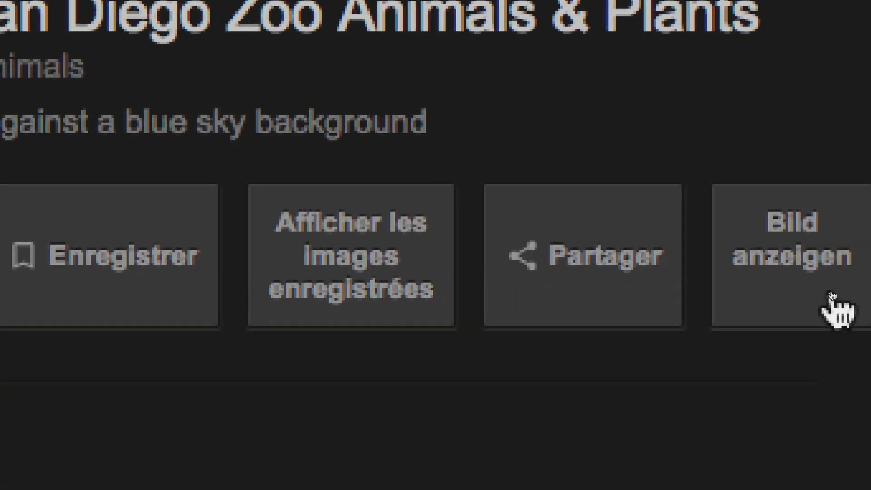
{"action": "left_click", "coordinate": [837, 311]}
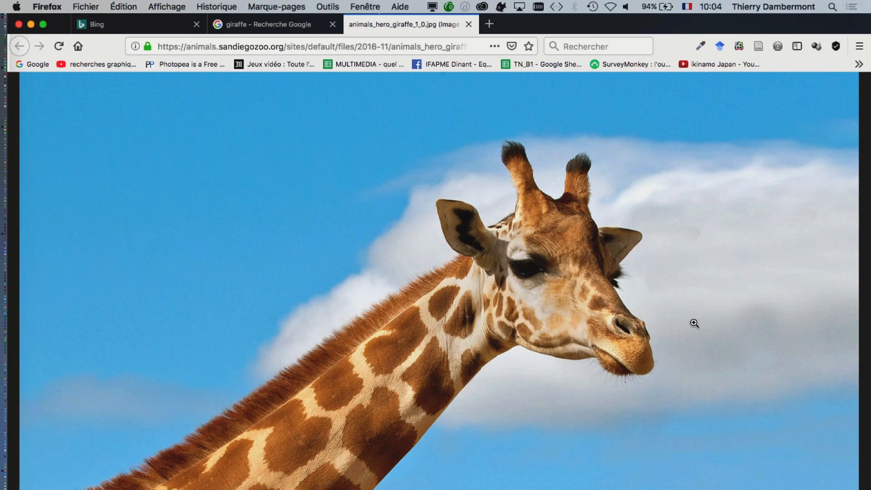
{"action": "left_click", "coordinate": [333, 25]}
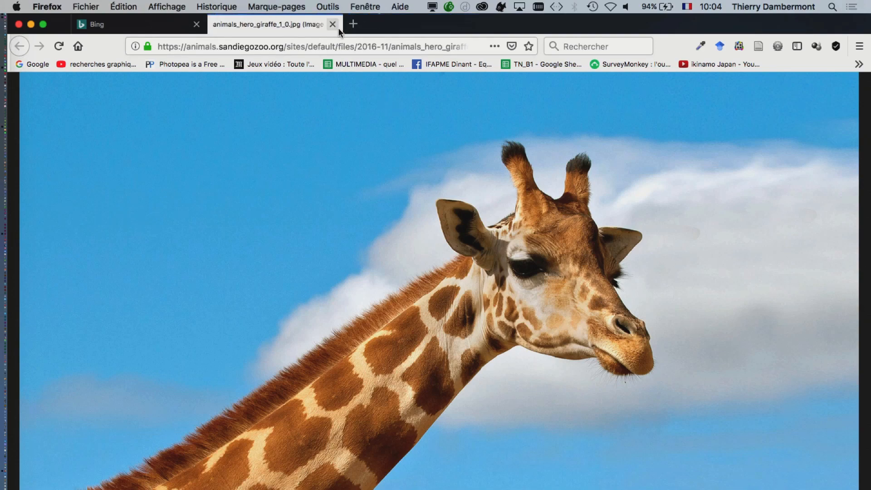
{"action": "left_click", "coordinate": [333, 24]}
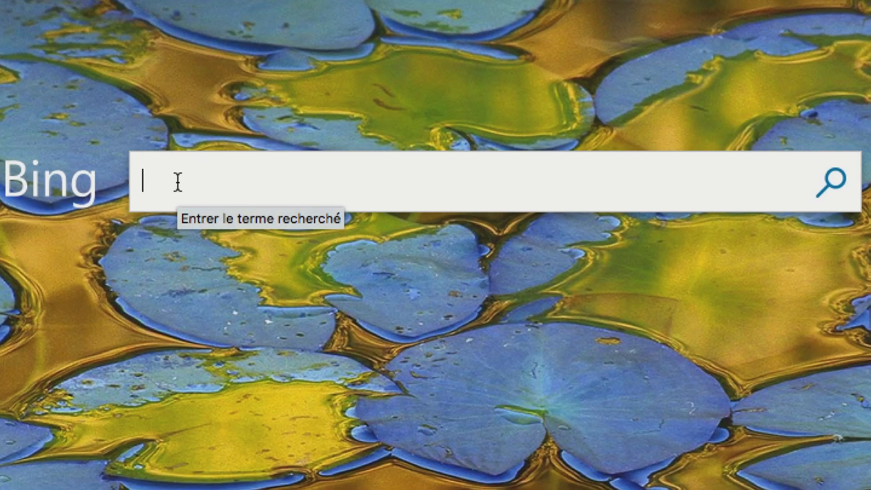
Search Bing for giraffe "public domain" and restrict the results to images
{"action": "type", "text": "giraffe "}
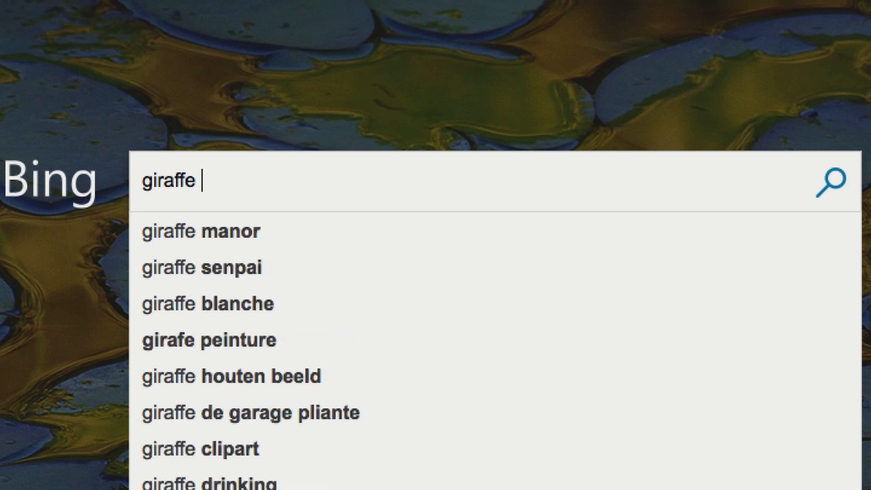
{"action": "type", "text": "\"publicd"}
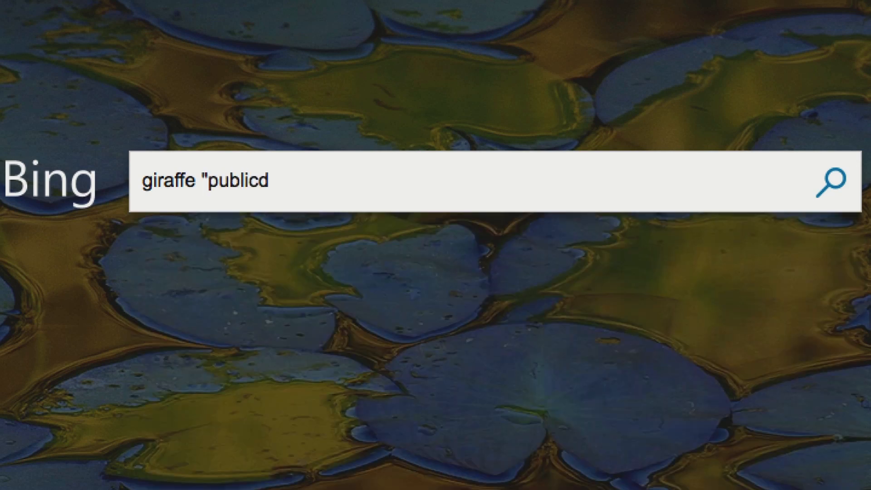
{"action": "key", "text": "BackSpace"}
{"action": "type", "text": "domain\""}
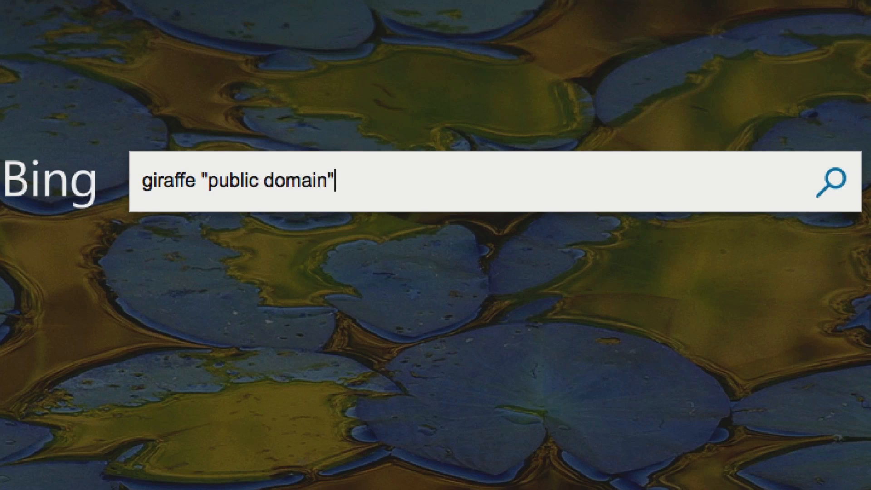
{"action": "key", "text": "Return"}
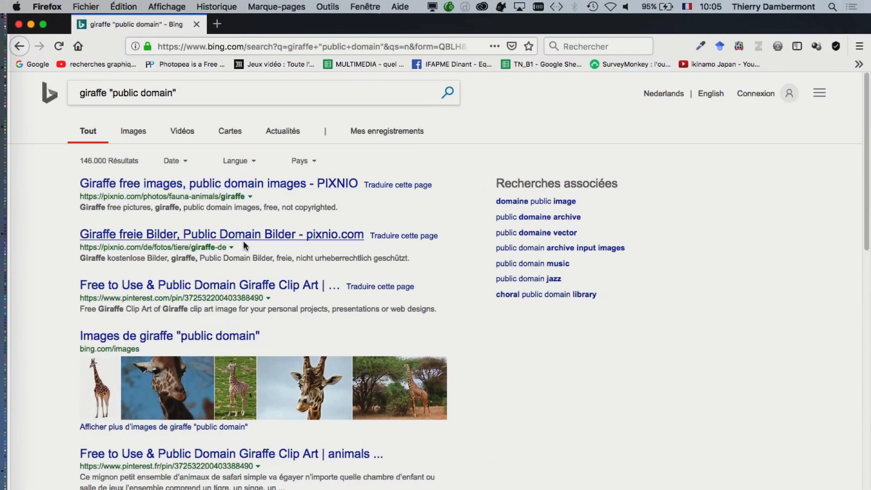
{"action": "left_click", "coordinate": [133, 133]}
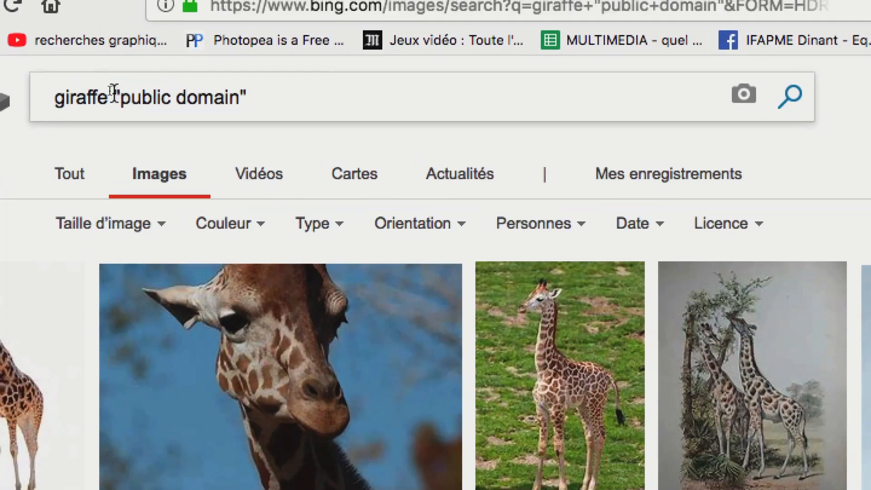
{"action": "left_click_drag", "start_coordinate": [104, 88], "coordinate": [211, 100]}
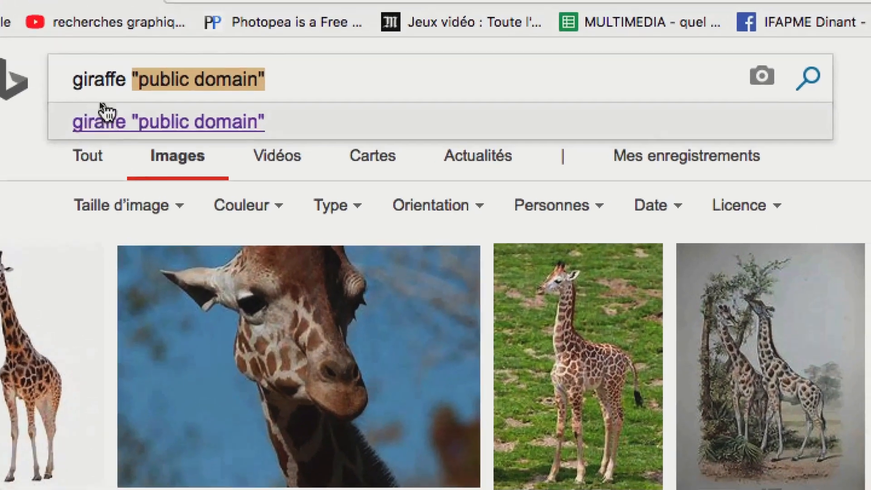
{"action": "left_click", "coordinate": [82, 56]}
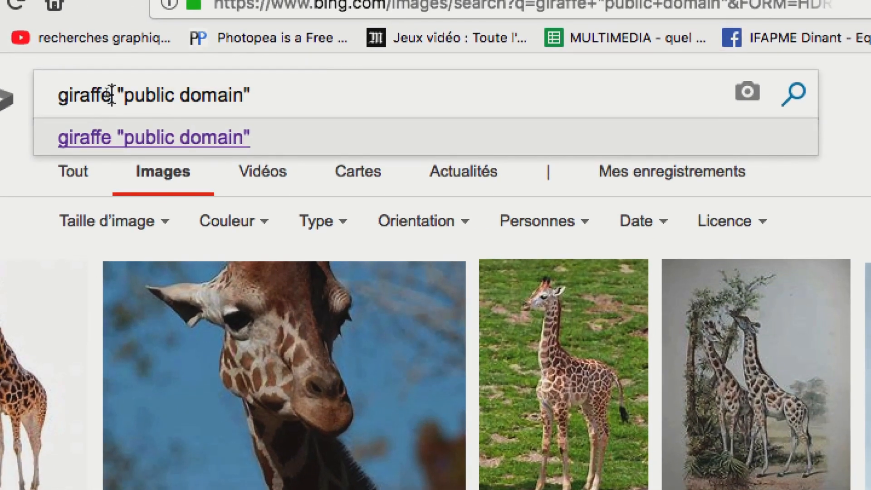
{"action": "double_click", "coordinate": [111, 94]}
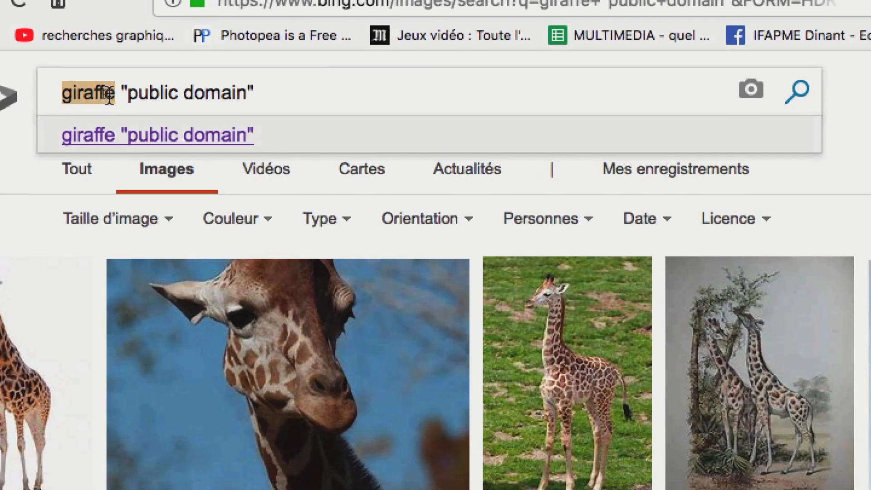
{"action": "left_click", "coordinate": [154, 95]}
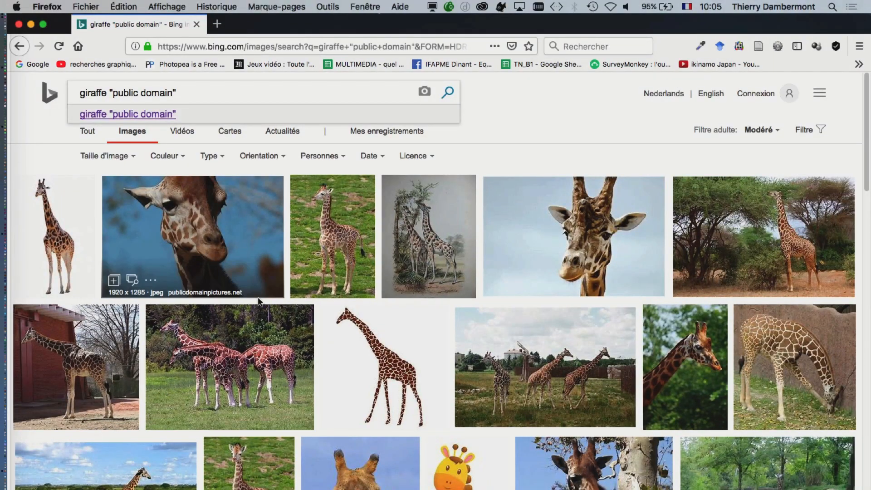
Browse the public domain giraffe image results on Bing and return to the start of the list
{"action": "scroll", "coordinate": [545, 349], "scroll_direction": "down", "scroll_amount": 1}
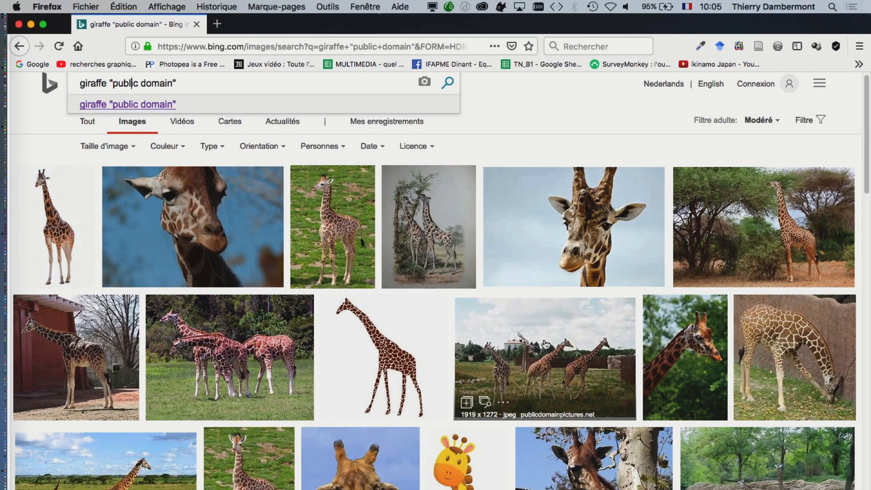
{"action": "scroll", "coordinate": [546, 344], "scroll_direction": "down", "scroll_amount": 5}
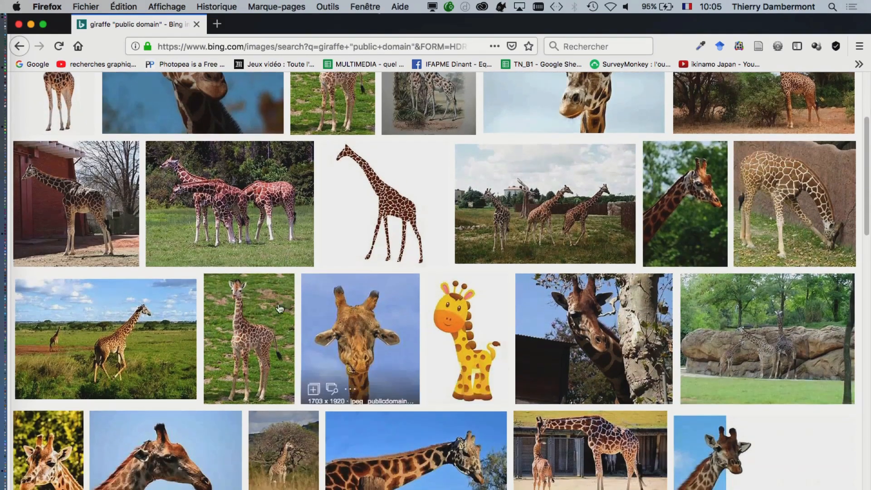
{"action": "scroll", "coordinate": [136, 344], "scroll_direction": "down", "scroll_amount": 4}
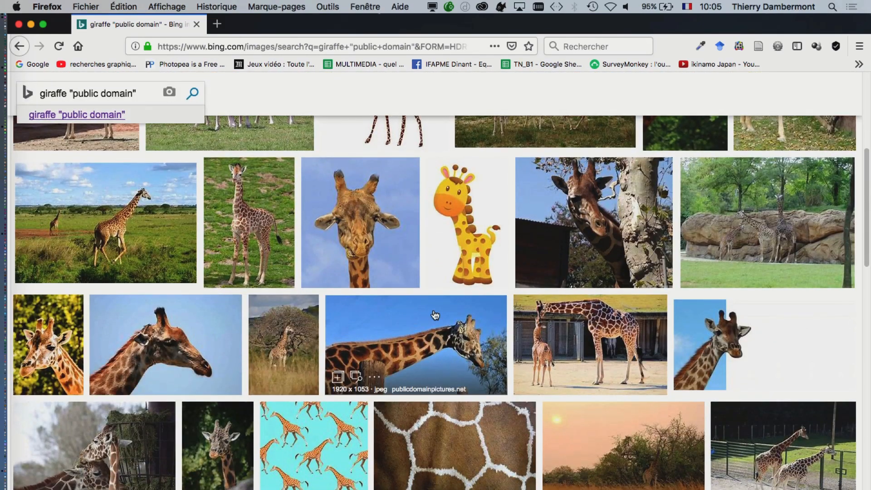
{"action": "scroll", "coordinate": [429, 359], "scroll_direction": "down", "scroll_amount": 8}
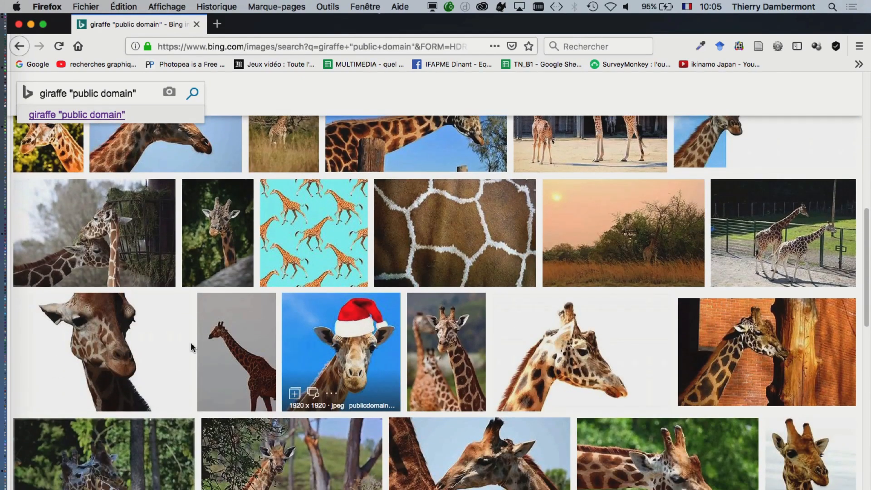
{"action": "scroll", "coordinate": [611, 216], "scroll_direction": "down", "scroll_amount": 1}
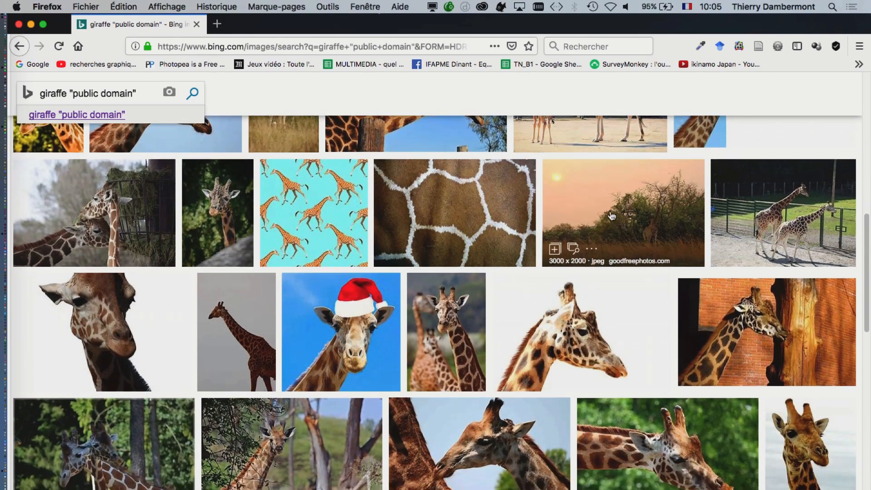
{"action": "scroll", "coordinate": [611, 215], "scroll_direction": "down", "scroll_amount": 4}
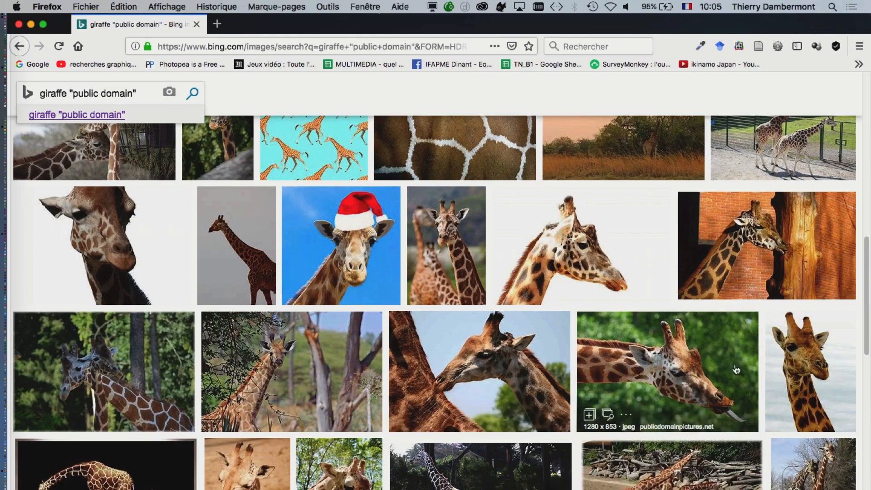
{"action": "scroll", "coordinate": [710, 368], "scroll_direction": "down", "scroll_amount": 13}
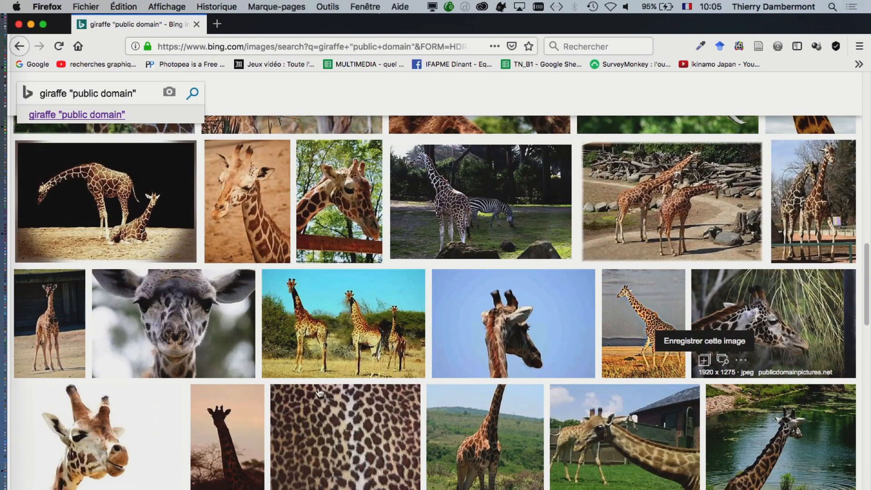
{"action": "scroll", "coordinate": [319, 392], "scroll_direction": "down", "scroll_amount": 12}
{"action": "scroll", "coordinate": [312, 387], "scroll_direction": "down", "scroll_amount": 5}
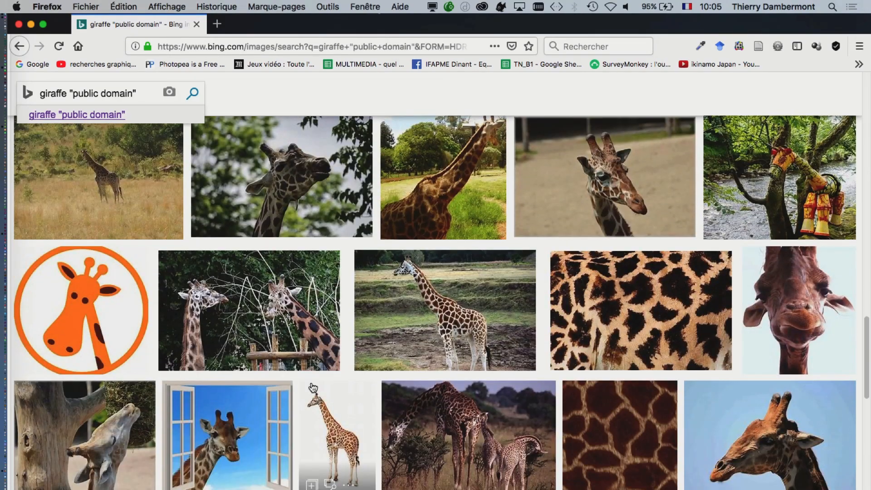
{"action": "scroll", "coordinate": [312, 387], "scroll_direction": "down", "scroll_amount": 4}
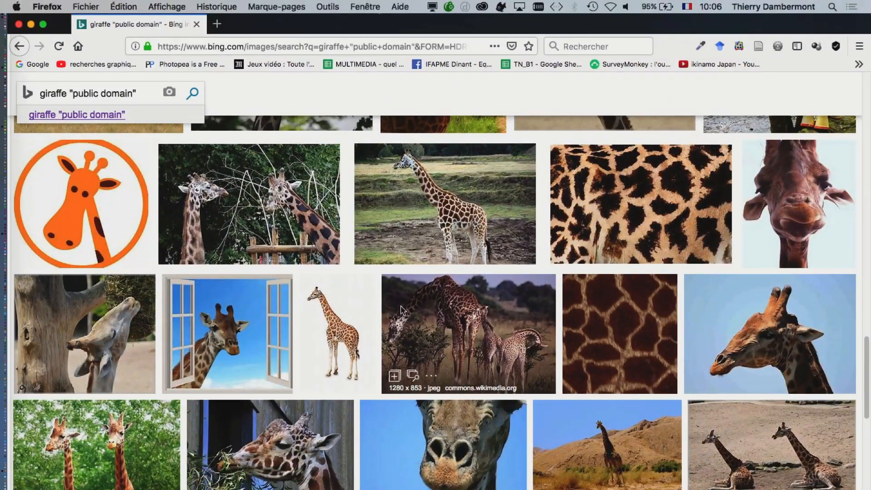
{"action": "scroll", "coordinate": [401, 310], "scroll_direction": "up", "scroll_amount": 10}
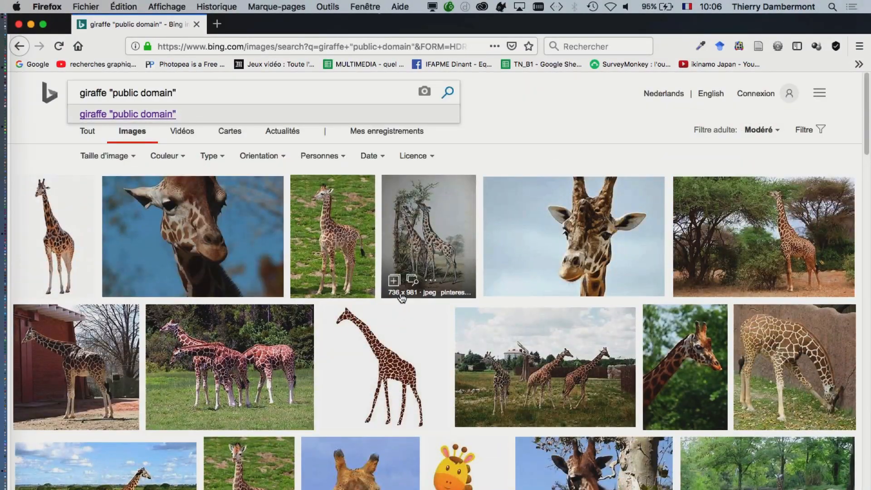
Filter the giraffe image results to pictures of at least 2000 x 2000 px
{"action": "scroll", "coordinate": [401, 310], "scroll_direction": "down", "scroll_amount": 15}
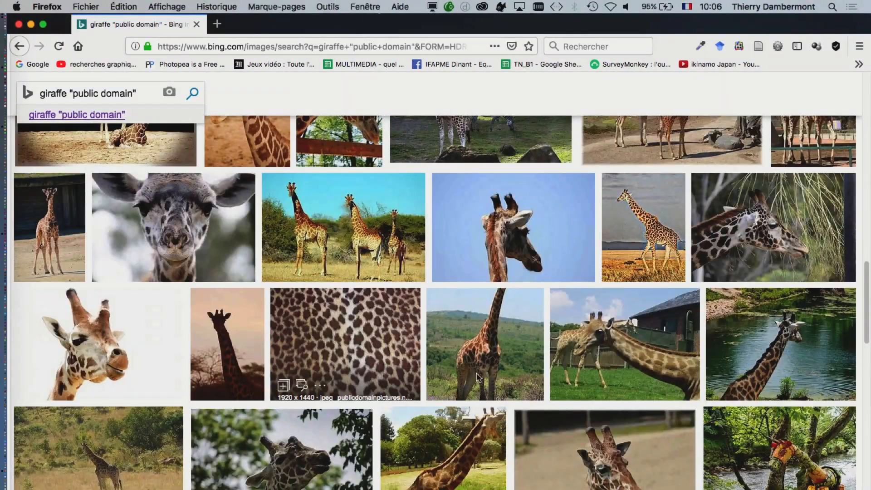
{"action": "scroll", "coordinate": [477, 377], "scroll_direction": "down", "scroll_amount": 8}
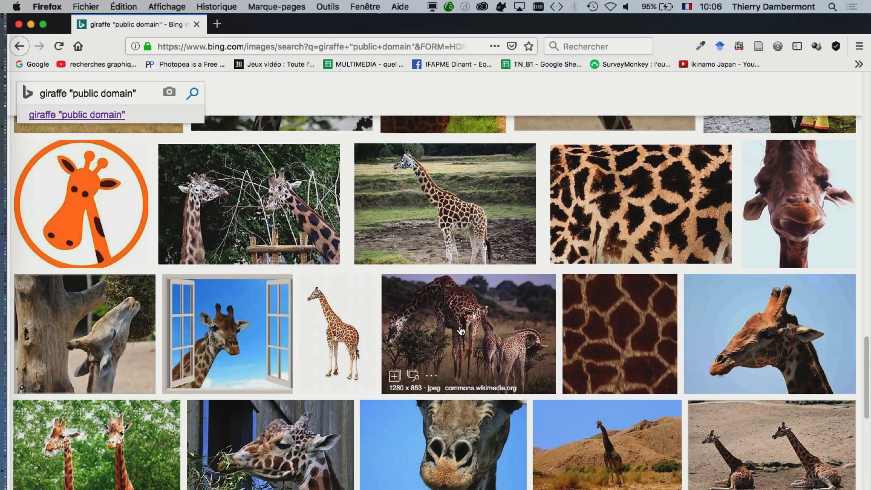
{"action": "scroll", "coordinate": [461, 331], "scroll_direction": "down", "scroll_amount": 1}
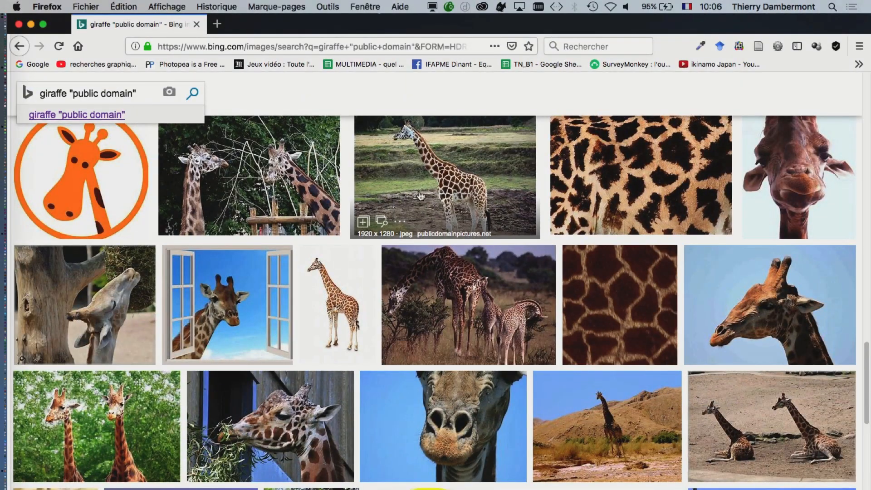
{"action": "scroll", "coordinate": [419, 232], "scroll_direction": "down", "scroll_amount": 10}
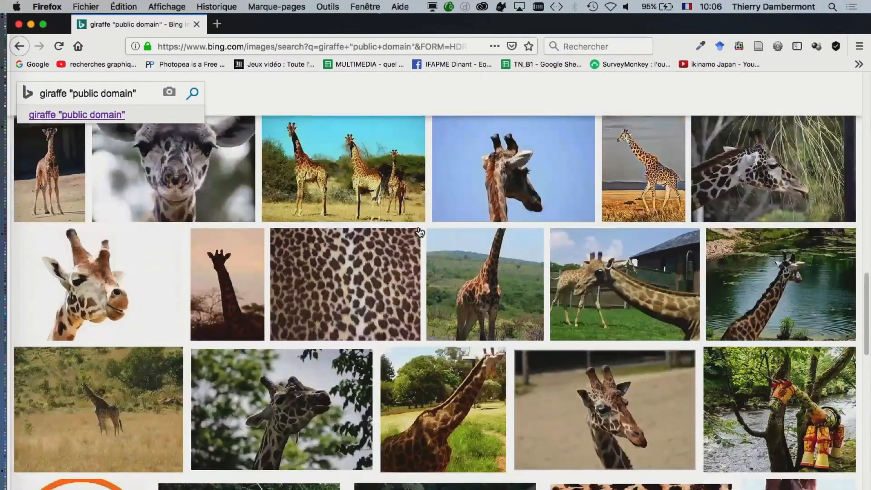
{"action": "scroll", "coordinate": [420, 233], "scroll_direction": "up", "scroll_amount": 10}
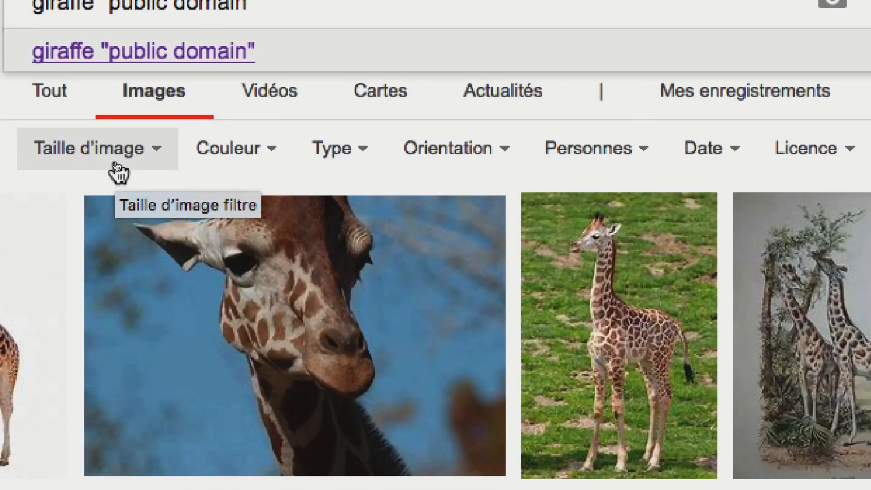
{"action": "left_click", "coordinate": [115, 167]}
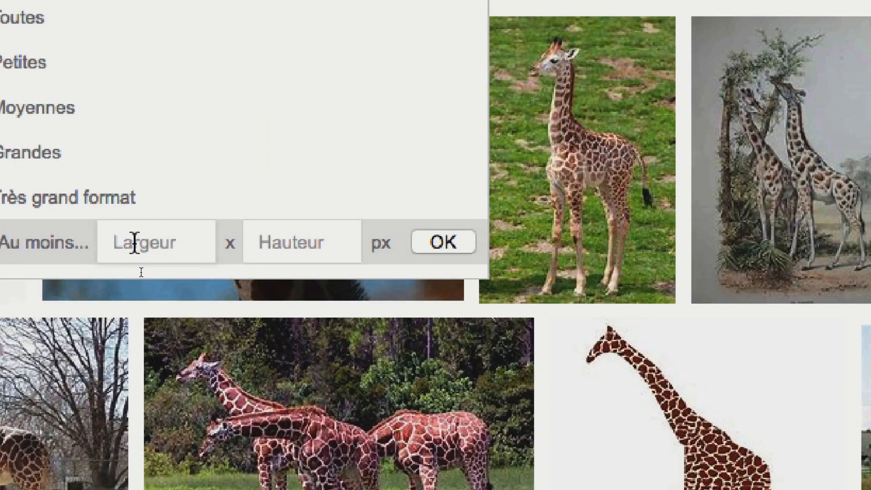
{"action": "left_click", "coordinate": [134, 243]}
{"action": "type", "text": "2000"}
{"action": "key", "text": "Tab"}
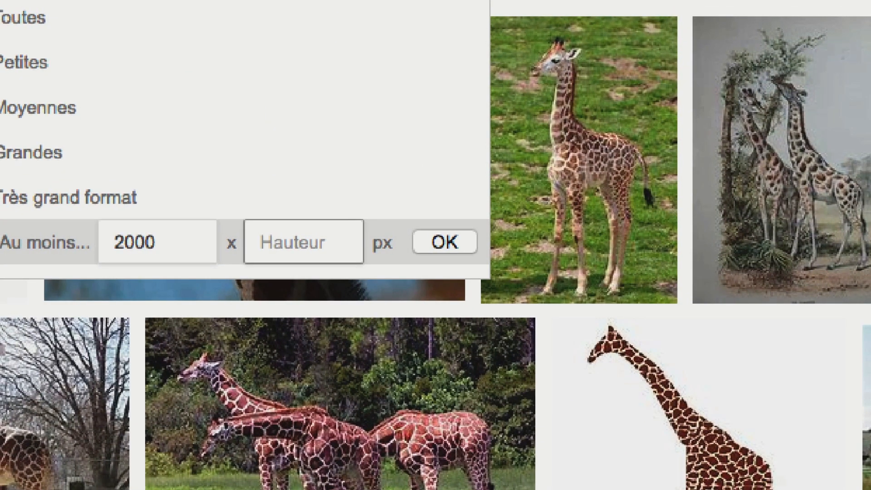
{"action": "type", "text": "2000"}
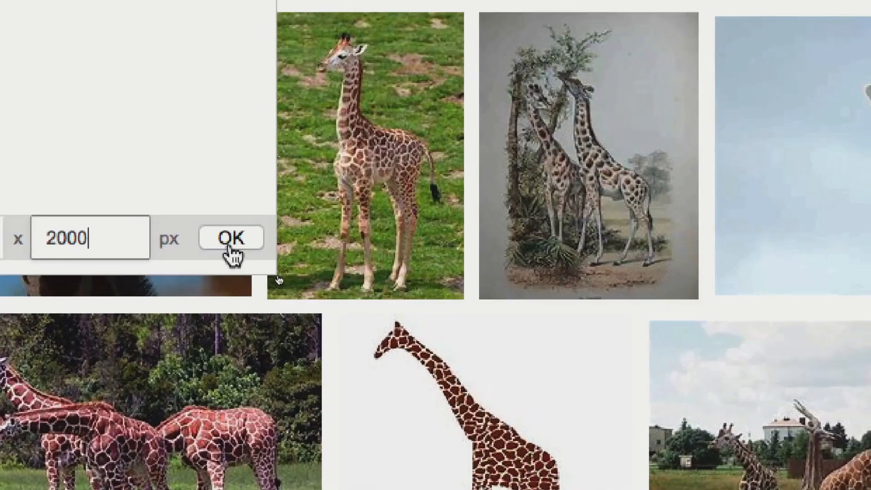
{"action": "left_click", "coordinate": [500, 422]}
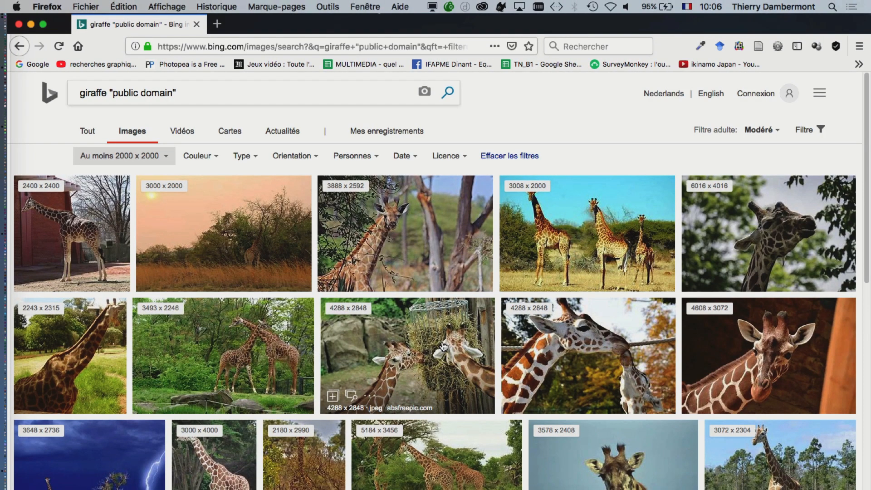
Display the 5184 x 3456 Wikimedia Commons photo of three giraffes at full size
{"action": "scroll", "coordinate": [444, 347], "scroll_direction": "down", "scroll_amount": 5}
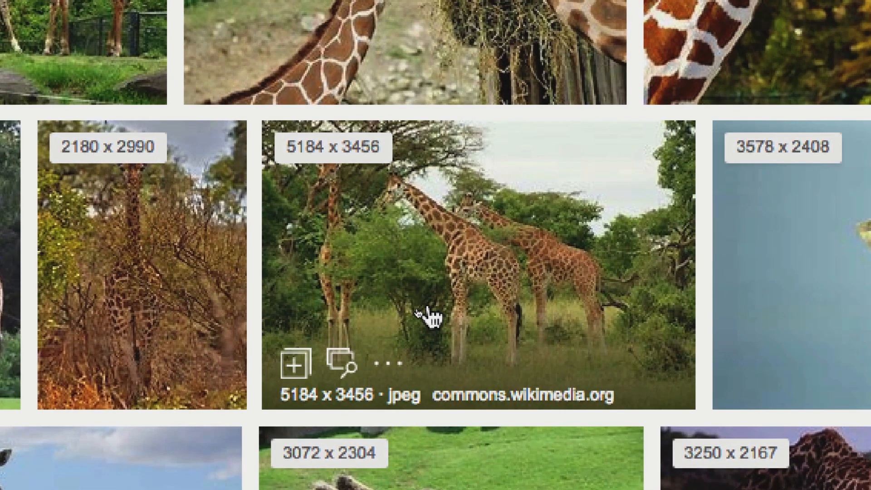
{"action": "left_click", "coordinate": [427, 309]}
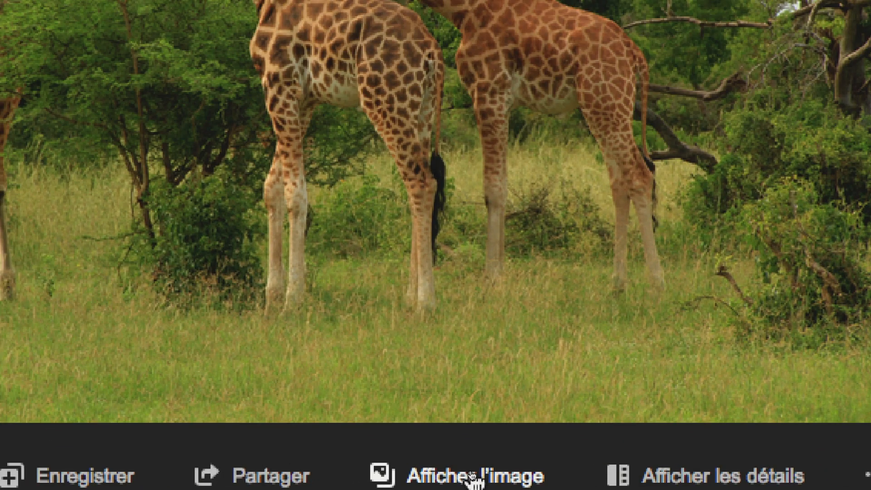
{"action": "left_click", "coordinate": [472, 476]}
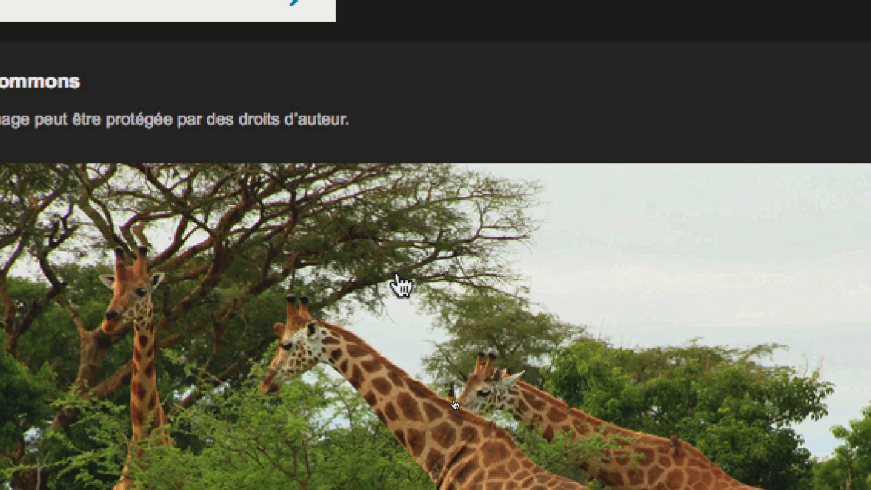
{"action": "left_click", "coordinate": [469, 478]}
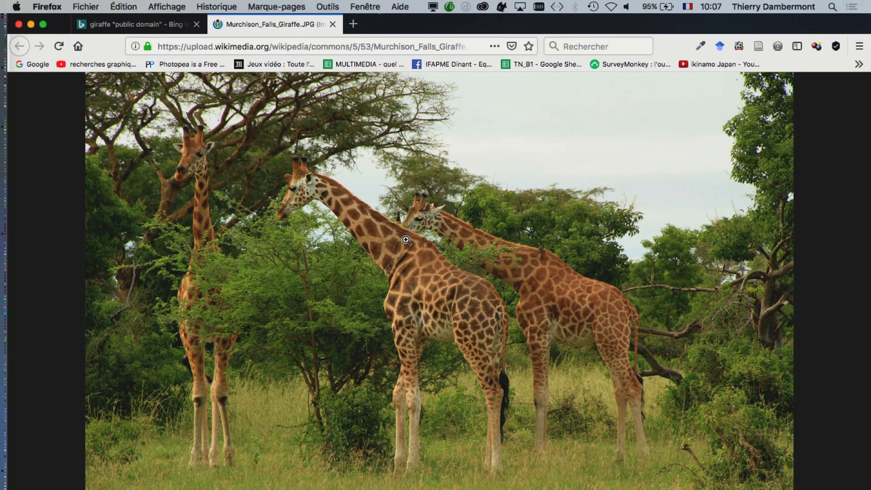
{"action": "left_click", "coordinate": [405, 243]}
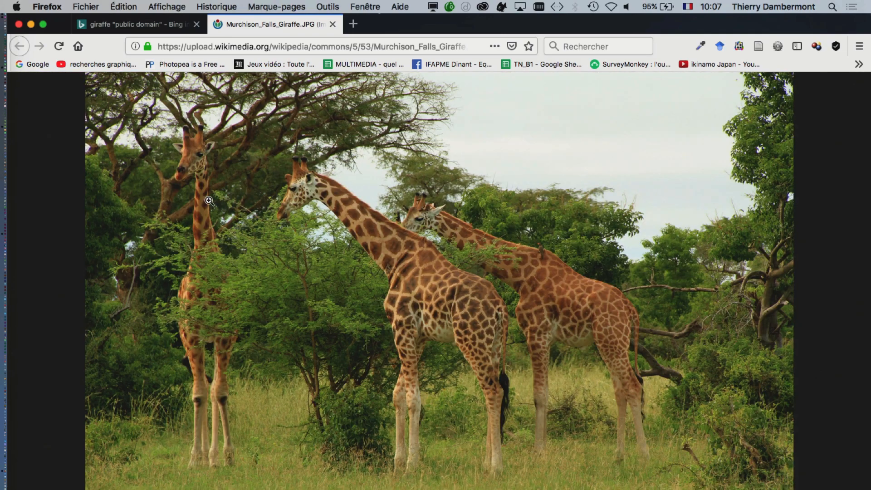
{"action": "left_click", "coordinate": [228, 205]}
{"action": "left_click", "coordinate": [185, 173]}
{"action": "left_click", "coordinate": [530, 188]}
{"action": "left_click", "coordinate": [470, 232]}
{"action": "left_click", "coordinate": [464, 240]}
Save the photo as Murchison_Falls_Giraffe.JPG in the Links folder of Dossier document-35, inside InDesign SESSION 6
{"action": "right_click", "coordinate": [379, 258]}
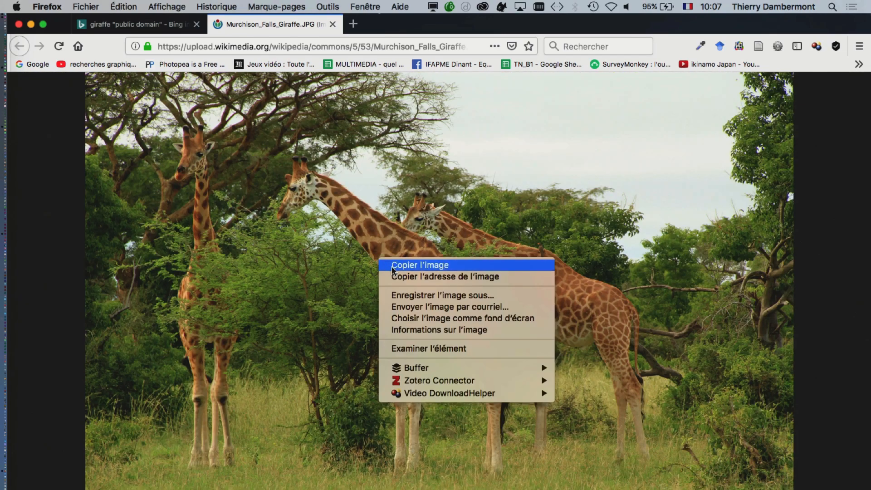
{"action": "left_click", "coordinate": [445, 296]}
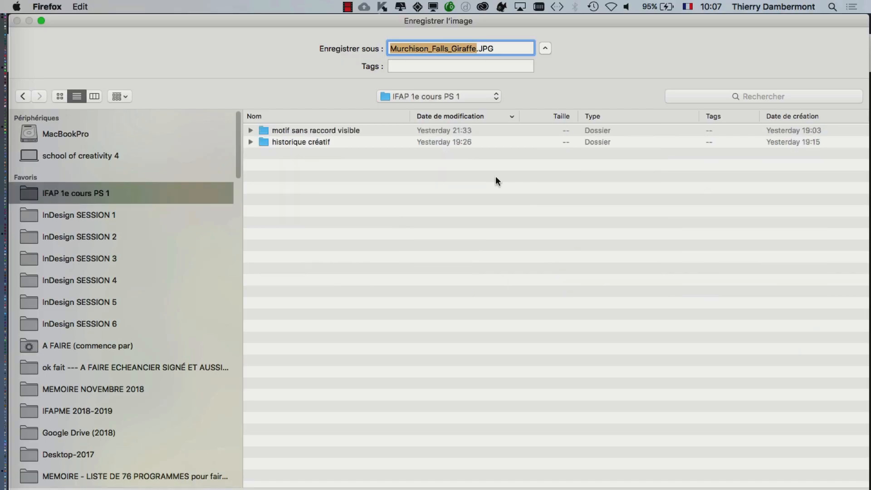
{"action": "left_click", "coordinate": [138, 323]}
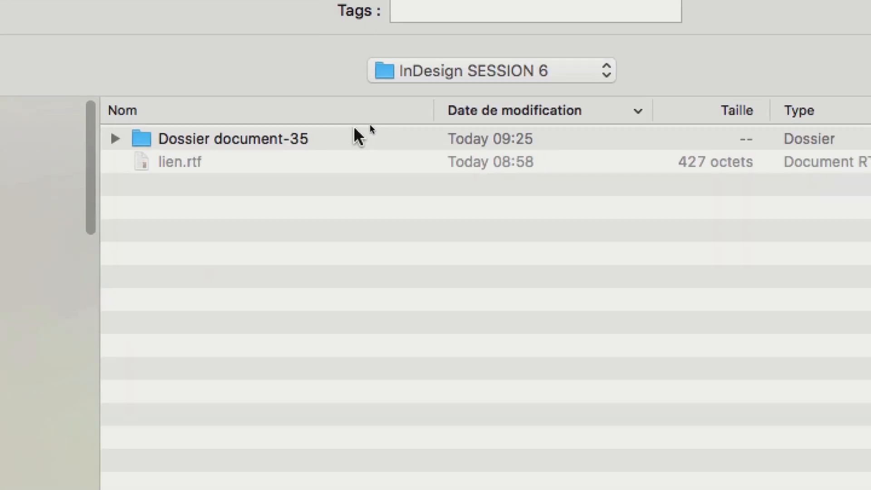
{"action": "double_click", "coordinate": [372, 130]}
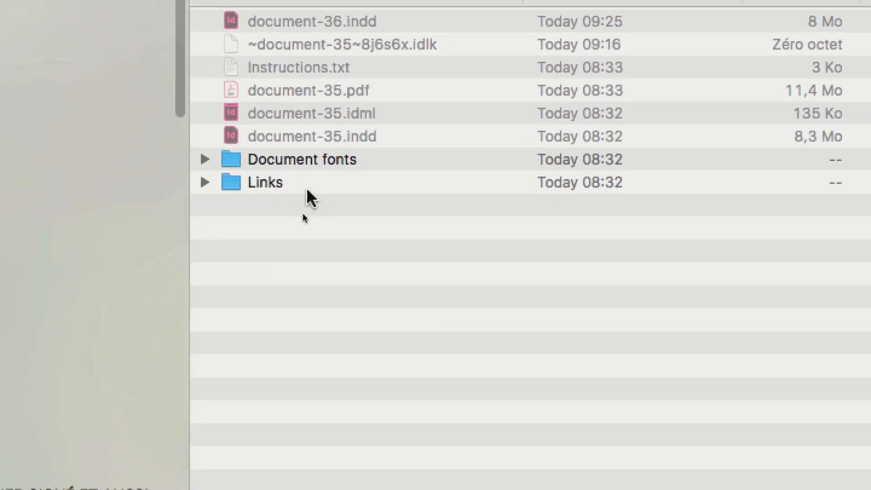
{"action": "double_click", "coordinate": [224, 303]}
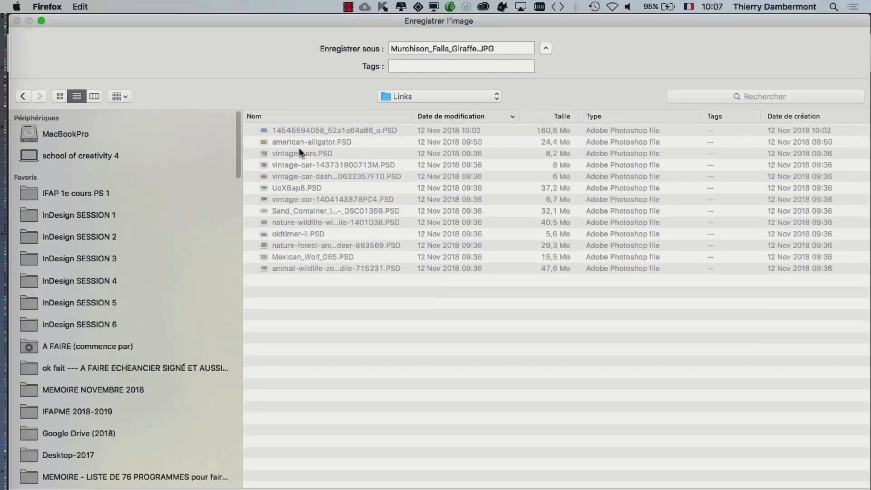
{"action": "key", "text": "Return"}
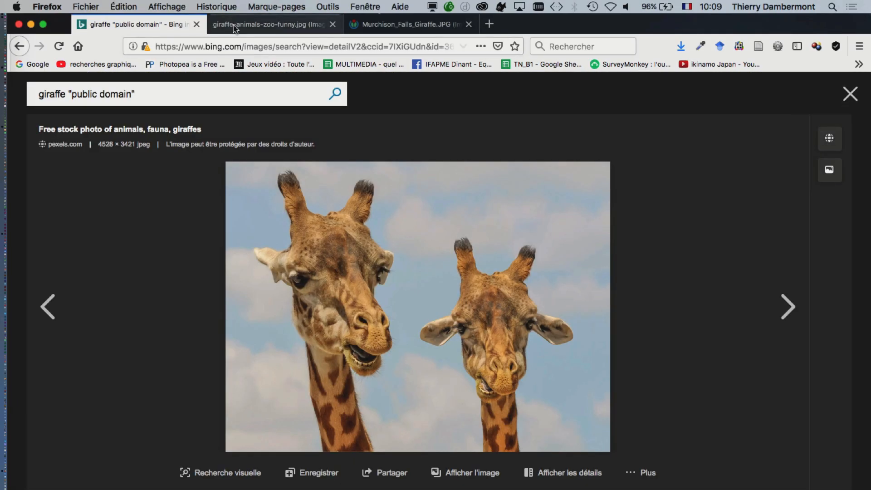
{"action": "left_click", "coordinate": [849, 94]}
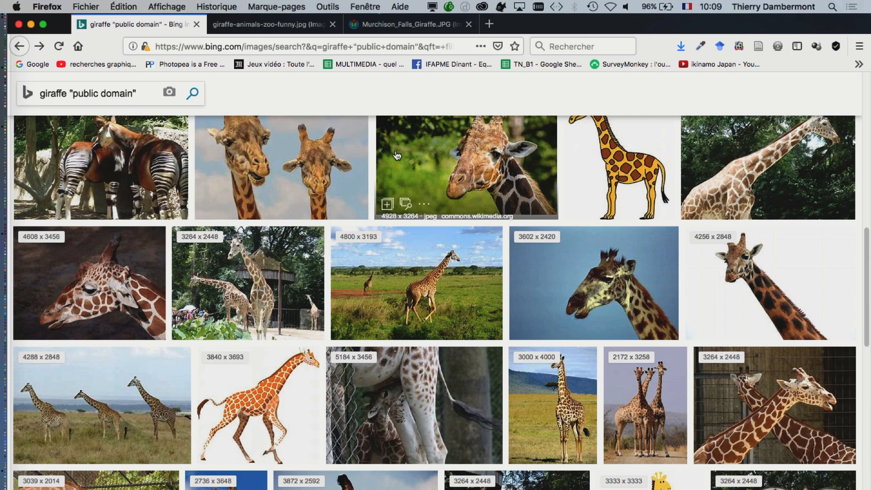
{"action": "left_click", "coordinate": [282, 166]}
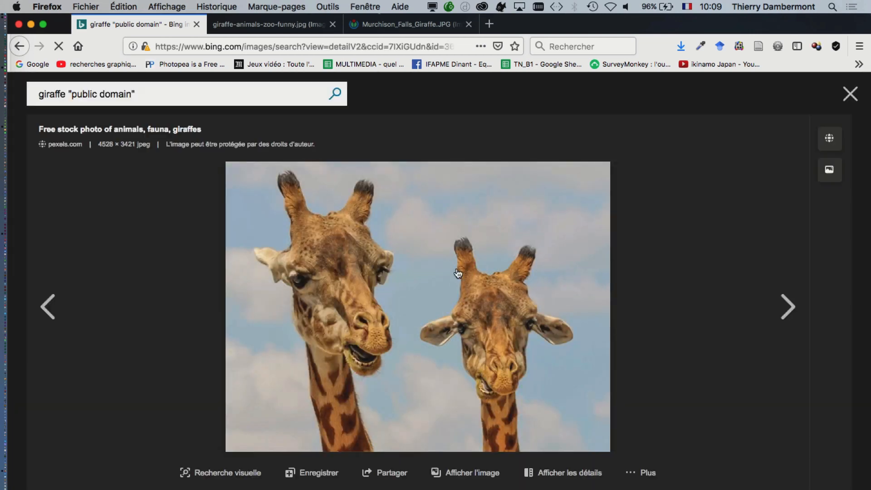
{"action": "right_click", "coordinate": [457, 272]}
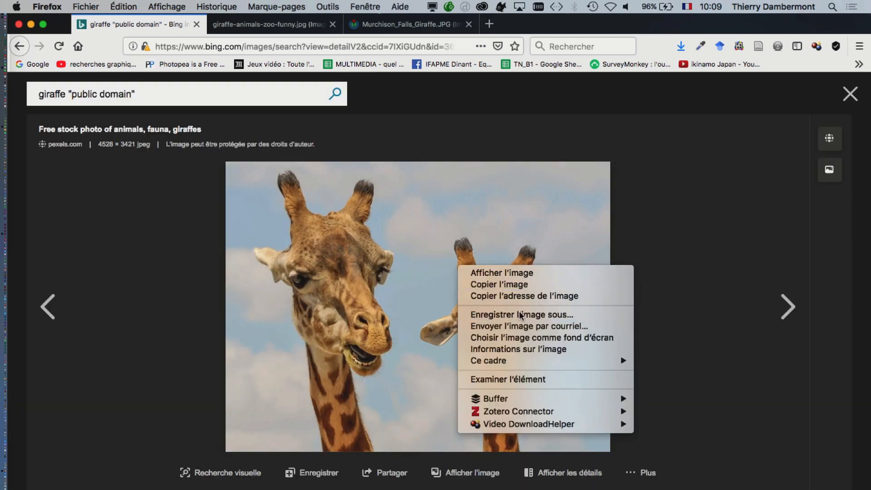
{"action": "left_click", "coordinate": [489, 315]}
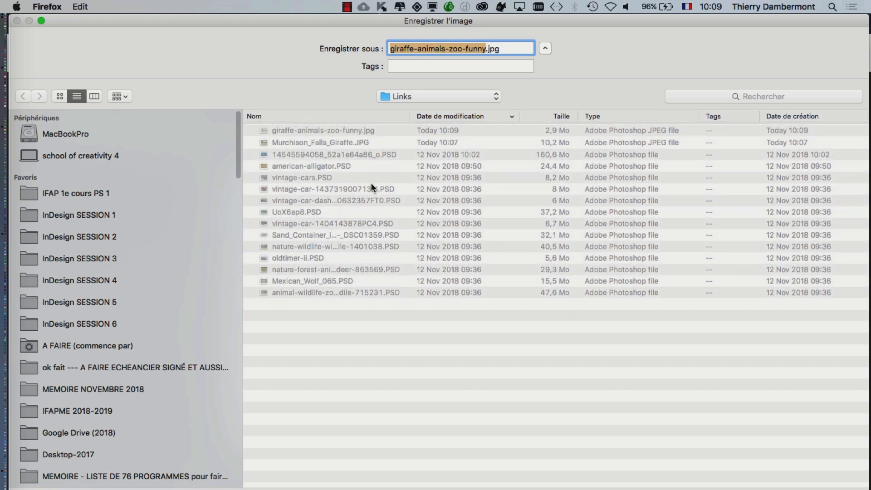
{"action": "key", "text": "Escape"}
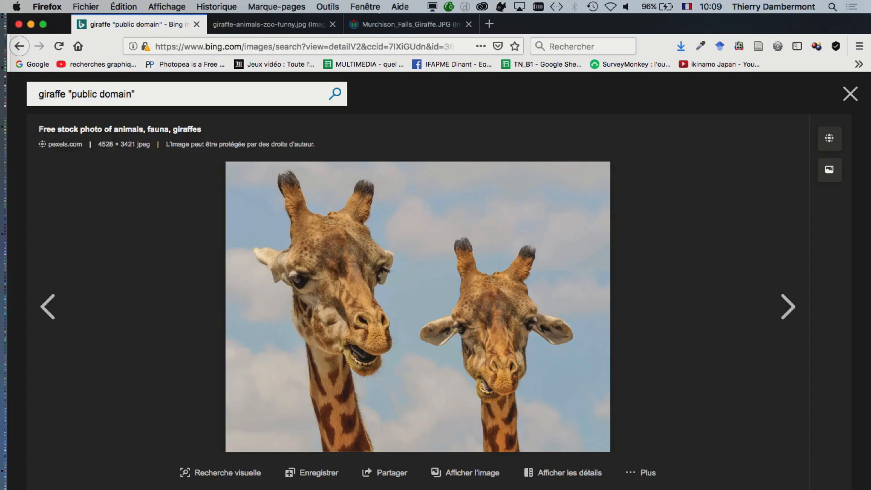
{"action": "left_click", "coordinate": [847, 96]}
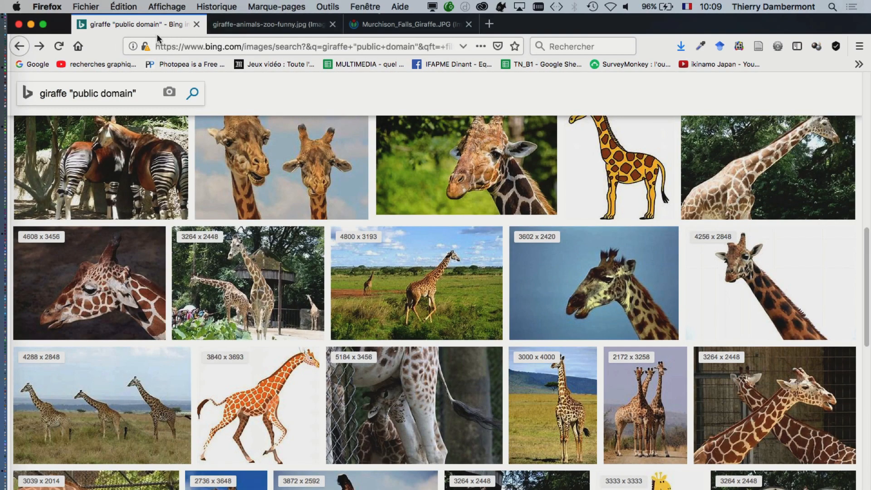
Minimize the browser window, bring the InDesign document forward, and switch to Photoshop CC
{"action": "left_click", "coordinate": [32, 24]}
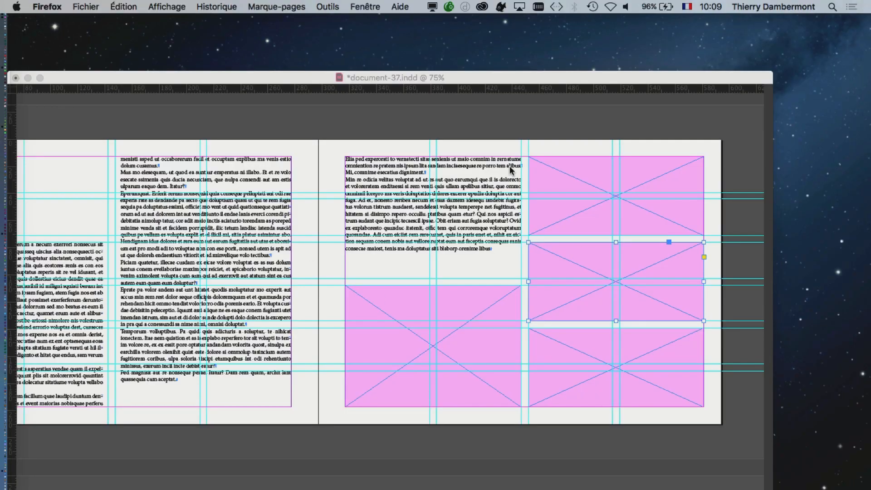
{"action": "left_click", "coordinate": [422, 78]}
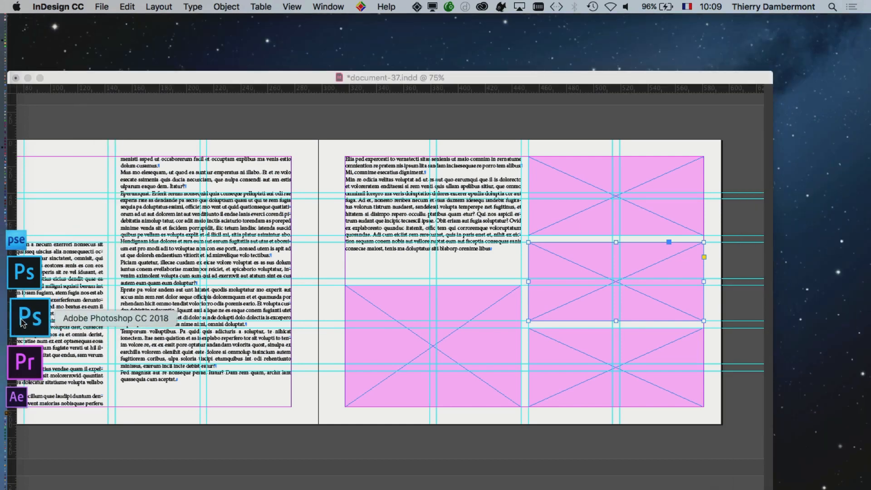
{"action": "key", "text": "super+Tab"}
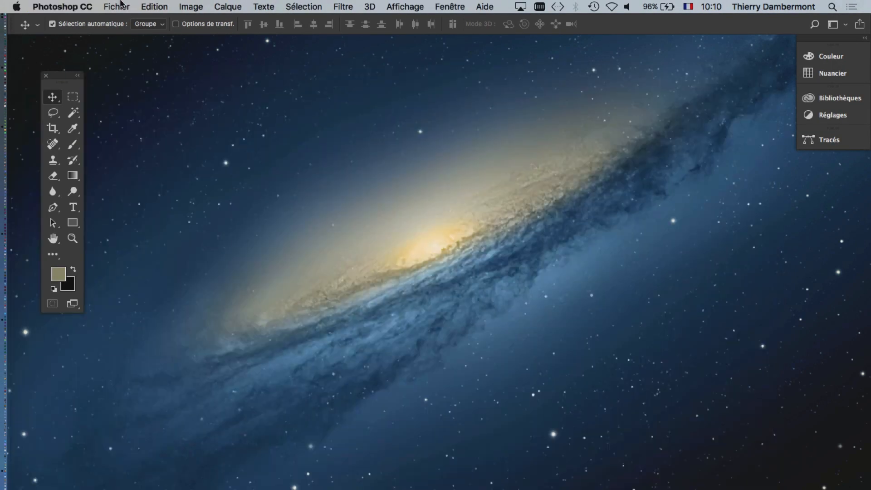
Browse for a file to open and go to the Links folder of Dossier document-35 in InDesign SESSION 6
{"action": "left_click", "coordinate": [117, 6]}
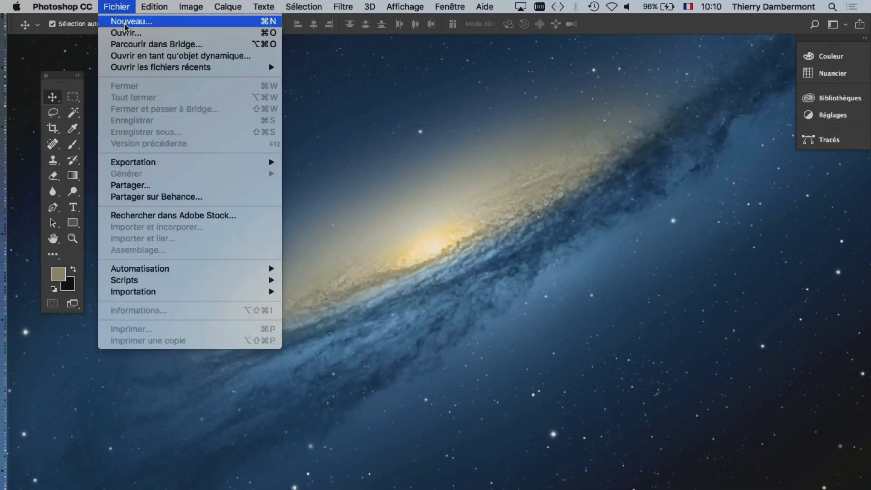
{"action": "left_click", "coordinate": [126, 33]}
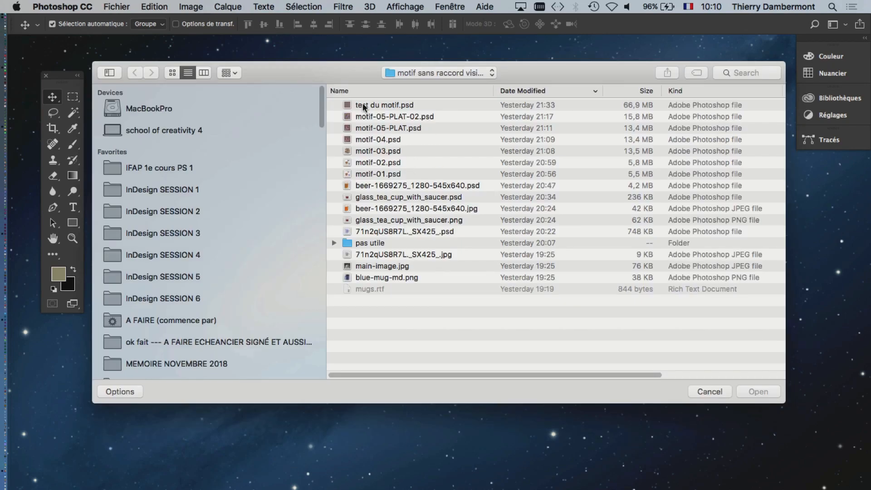
{"action": "left_click", "coordinate": [189, 172]}
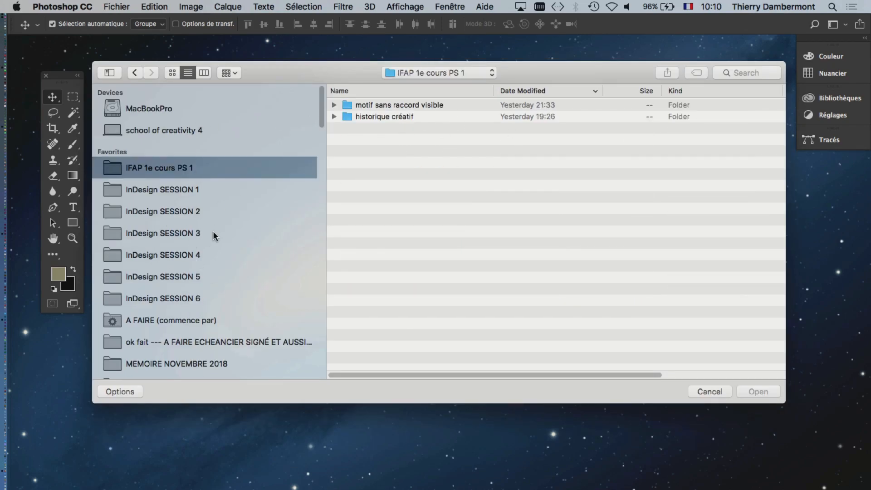
{"action": "scroll", "coordinate": [215, 236], "scroll_direction": "down", "scroll_amount": 1}
{"action": "left_click", "coordinate": [216, 297]}
{"action": "left_click", "coordinate": [391, 107]}
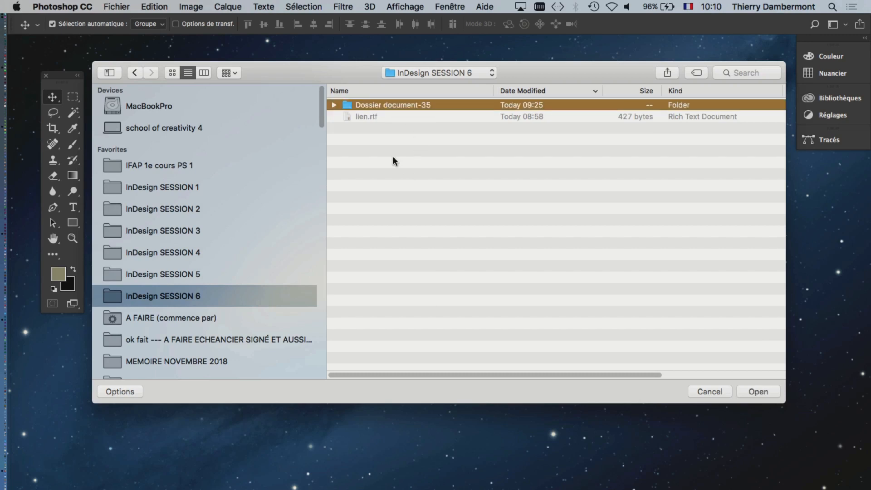
{"action": "double_click", "coordinate": [485, 106]}
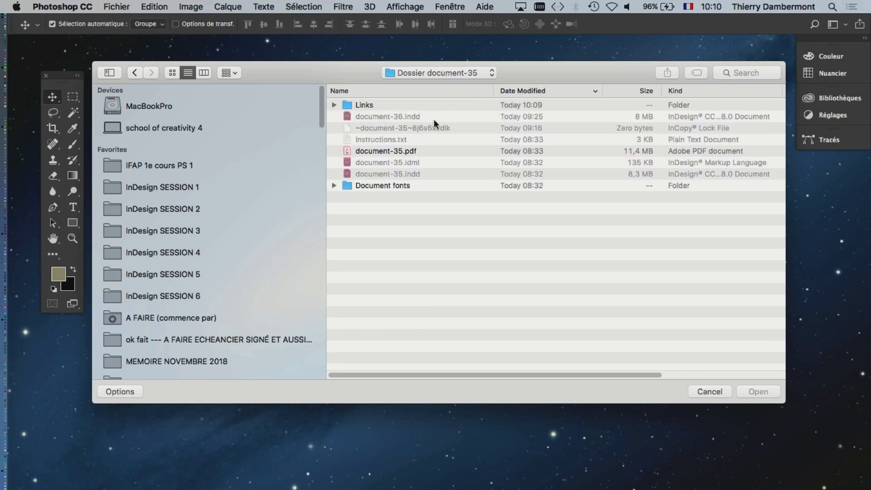
{"action": "double_click", "coordinate": [389, 107]}
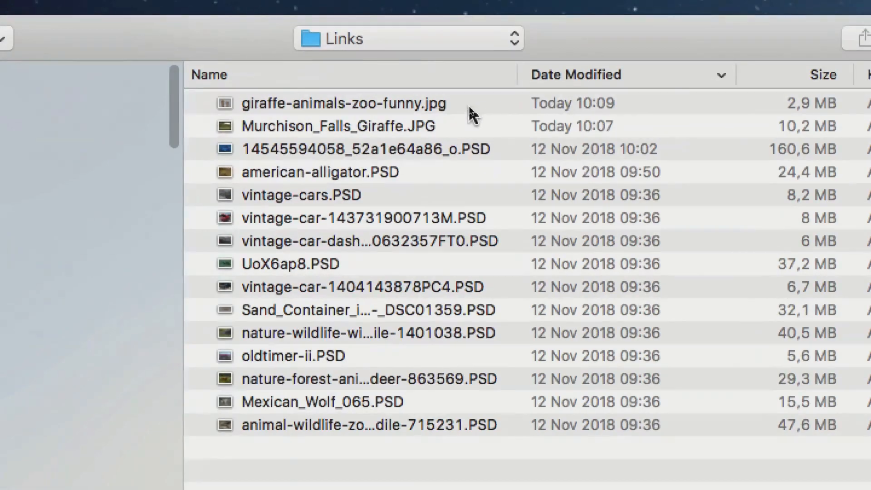
Open giraffe-animals-zoo-funny.jpg and Murchison_Falls_Giraffe.JPG together from the Links folder
{"action": "left_click", "coordinate": [469, 105]}
{"action": "left_click", "coordinate": [471, 114], "text": "shift"}
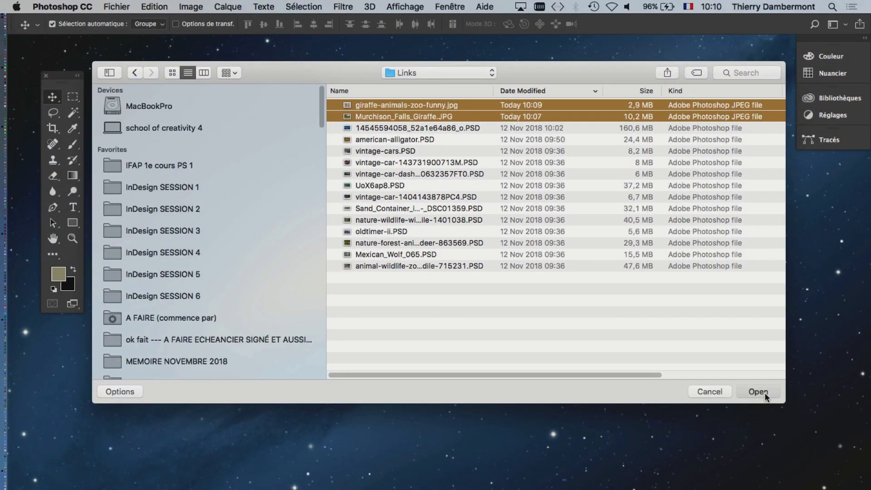
{"action": "left_click", "coordinate": [762, 393]}
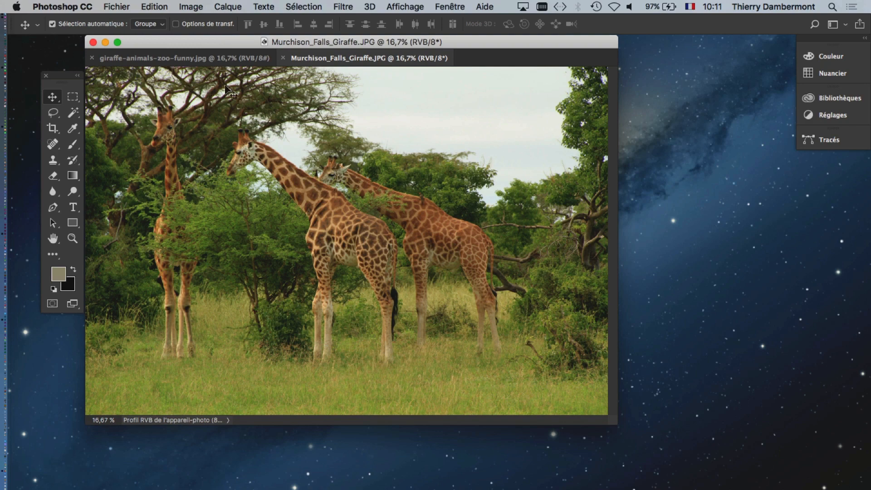
Detach Murchison_Falls_Giraffe.JPG into its own floating window and bring giraffe-animals-zoo-funny.jpg to the front
{"action": "left_click_drag", "start_coordinate": [313, 58], "coordinate": [403, 160]}
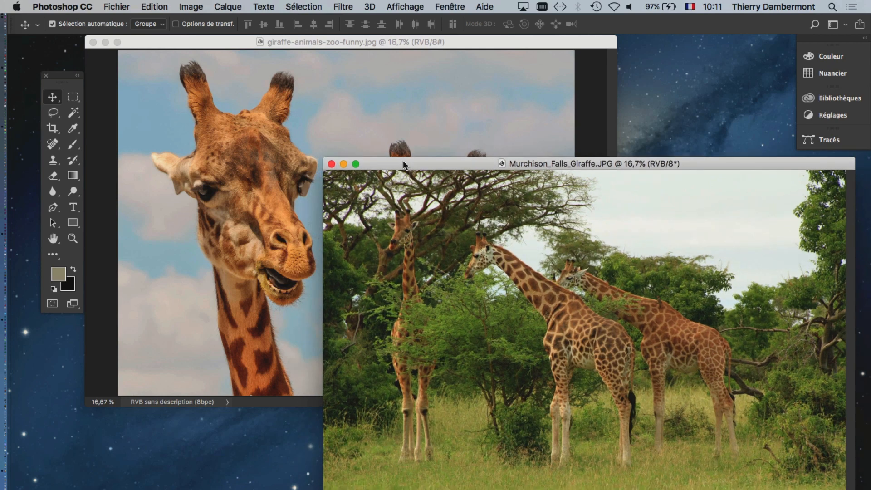
{"action": "left_click", "coordinate": [228, 41]}
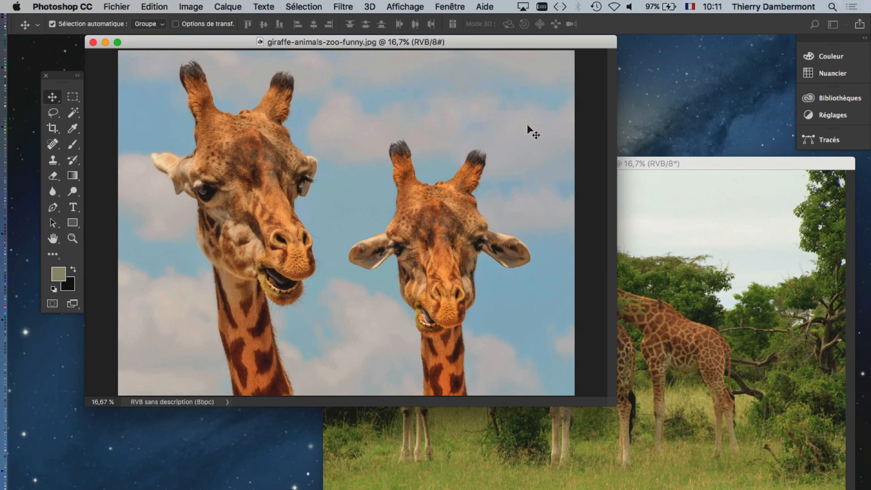
Open the color settings and choose Adobe RGB (1998) as the RGB working space
{"action": "left_click", "coordinate": [159, 6]}
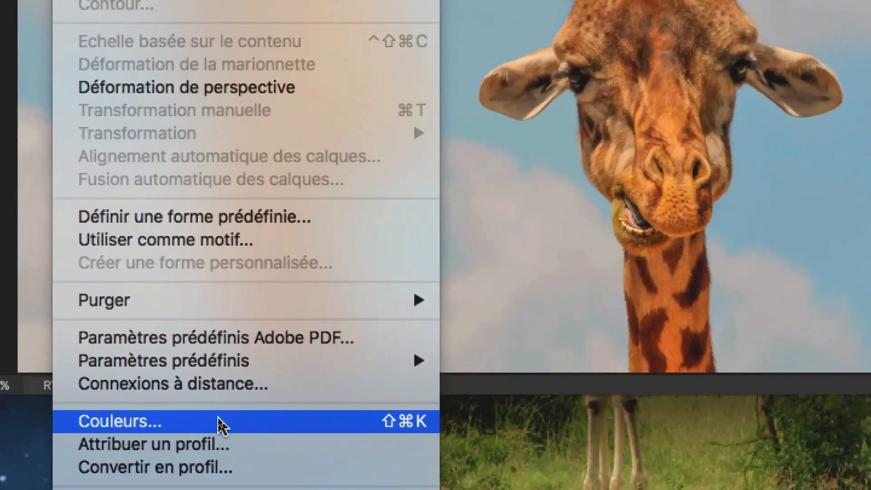
{"action": "left_click", "coordinate": [217, 416]}
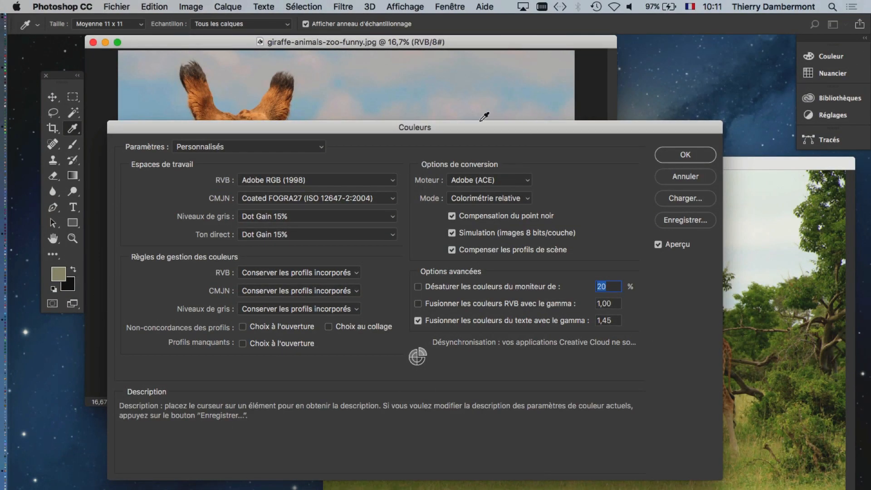
{"action": "left_click_drag", "start_coordinate": [502, 125], "coordinate": [548, 111]}
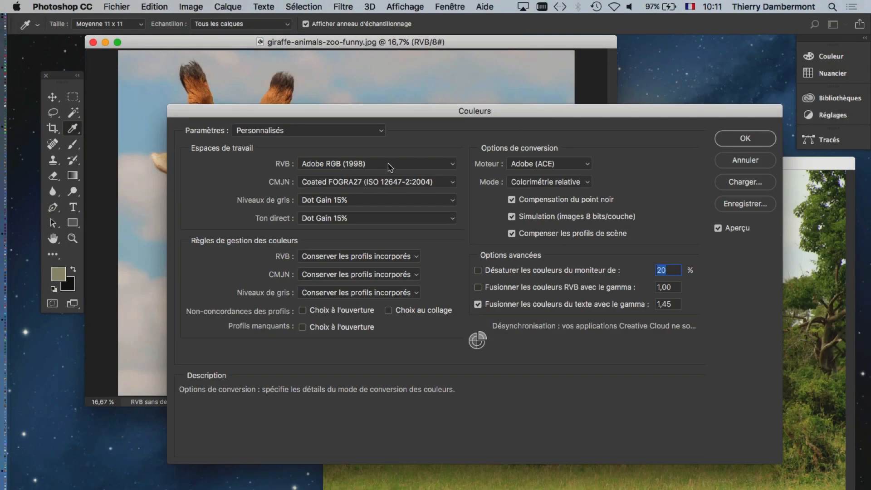
{"action": "key", "text": "alt"}
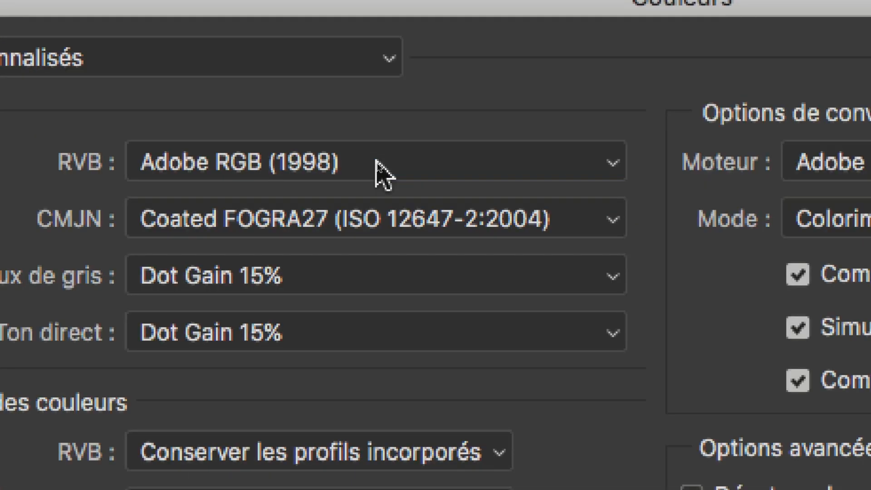
{"action": "left_click", "coordinate": [376, 161]}
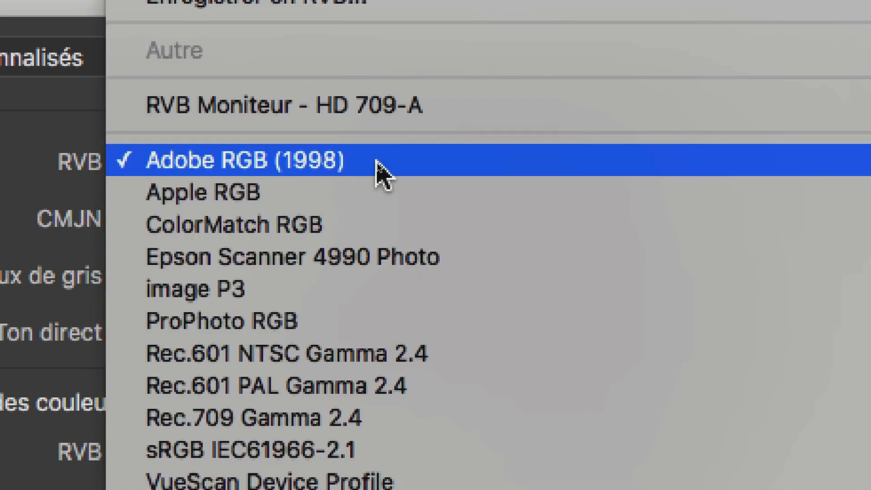
{"action": "left_click", "coordinate": [184, 161]}
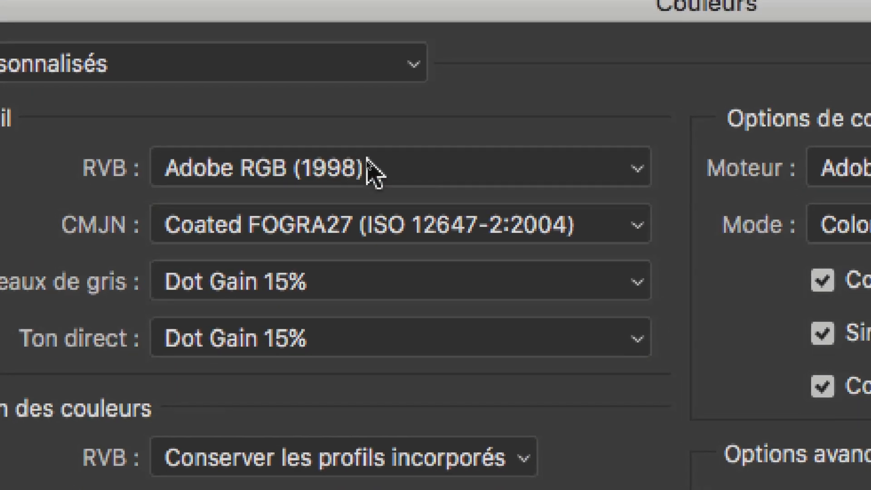
Try sRGB IEC61966-2.1 as the RGB working space
{"action": "left_click", "coordinate": [385, 176]}
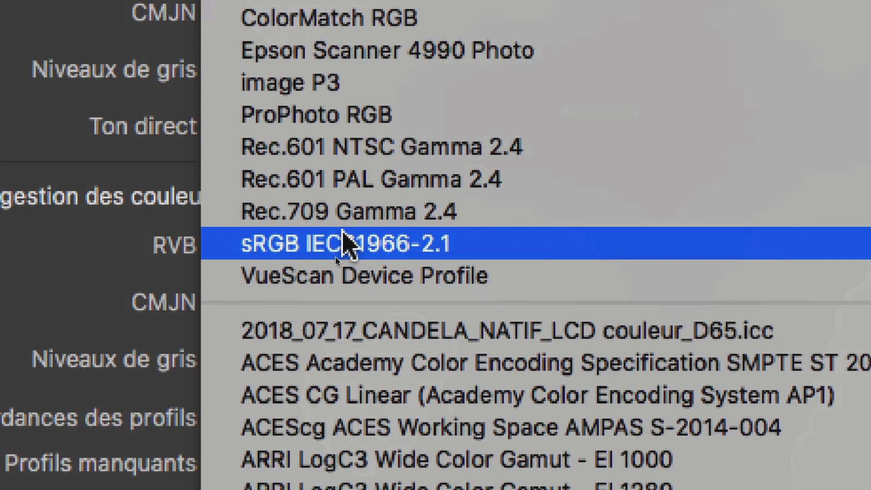
{"action": "left_click", "coordinate": [270, 450]}
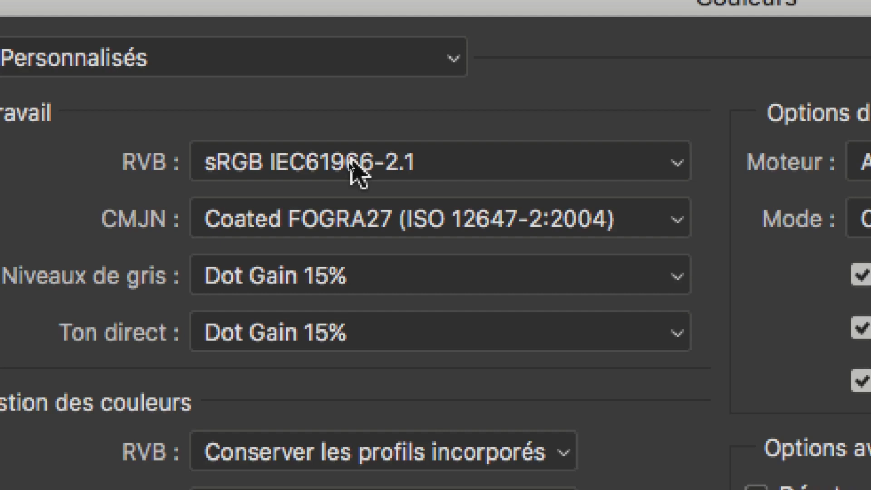
Set the RGB working space to Adobe RGB (1998) and accept the color settings
{"action": "left_click", "coordinate": [352, 164]}
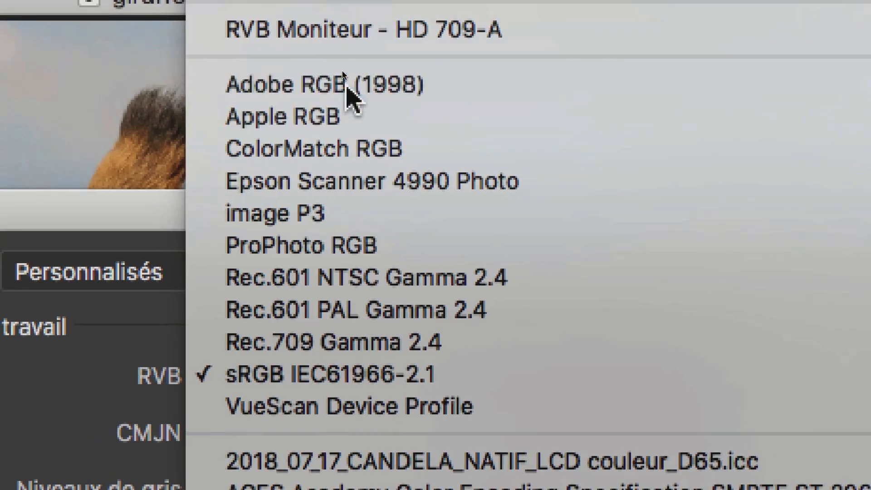
{"action": "left_click", "coordinate": [344, 64]}
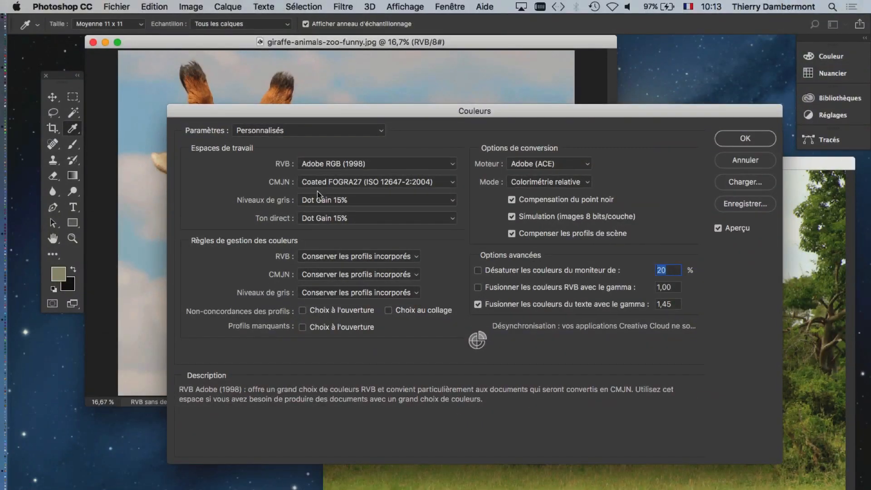
{"action": "left_click", "coordinate": [755, 139]}
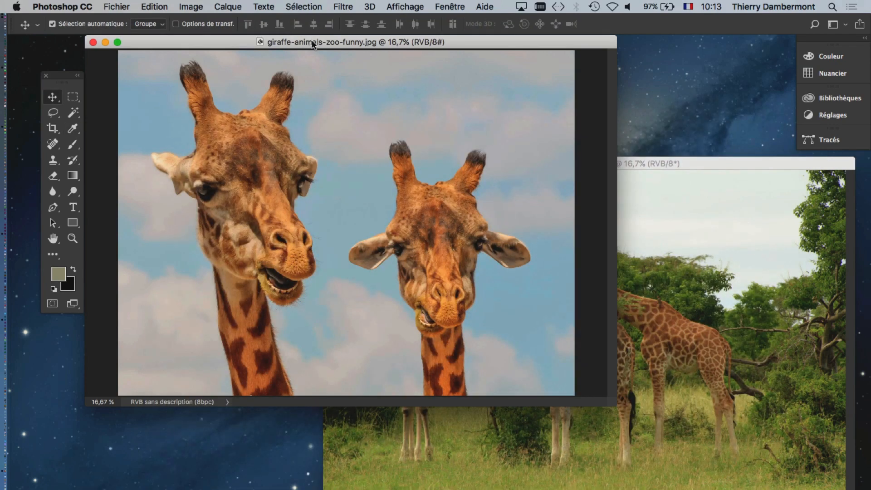
Rearrange the two photo windows and compare the color profile shown for each giraffe image
{"action": "mouse_move", "coordinate": [312, 46]}
{"action": "left_mouse_down"}
{"action": "mouse_move", "coordinate": [318, 79]}
{"action": "mouse_move", "coordinate": [320, 60]}
{"action": "left_mouse_up"}
{"action": "left_click_drag", "start_coordinate": [712, 163], "coordinate": [657, 89]}
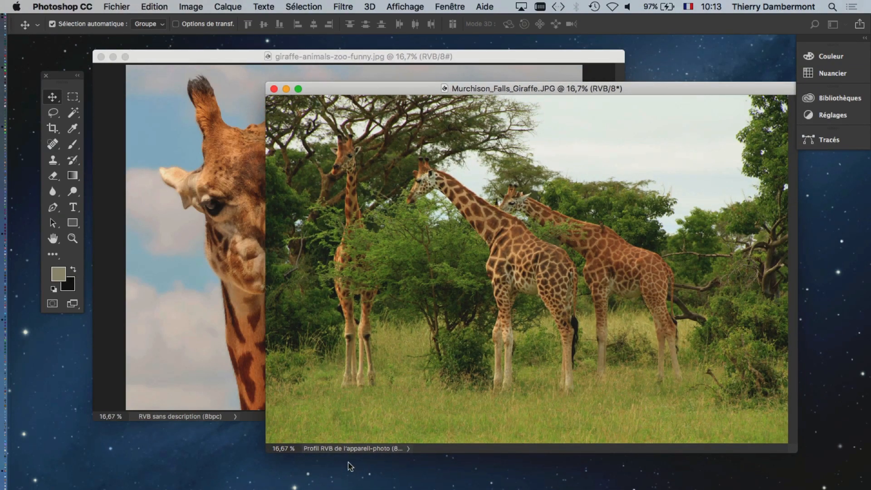
{"action": "key", "text": "super"}
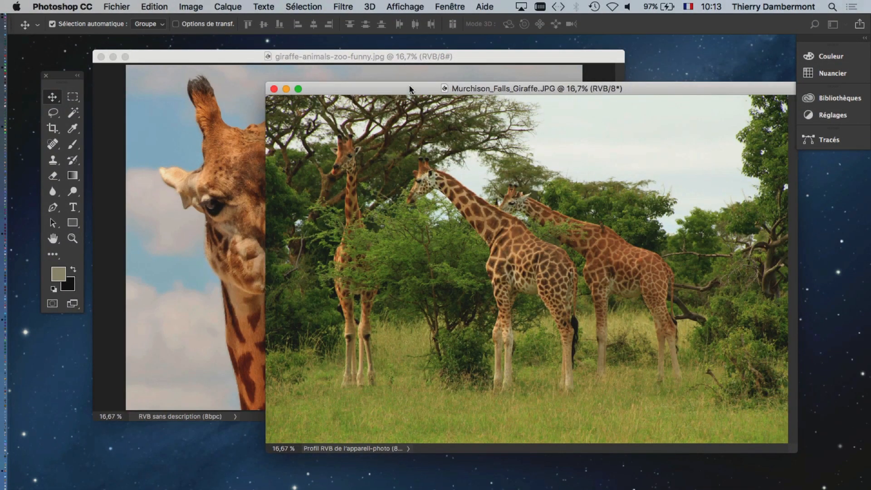
{"action": "left_click_drag", "start_coordinate": [409, 89], "coordinate": [485, 154]}
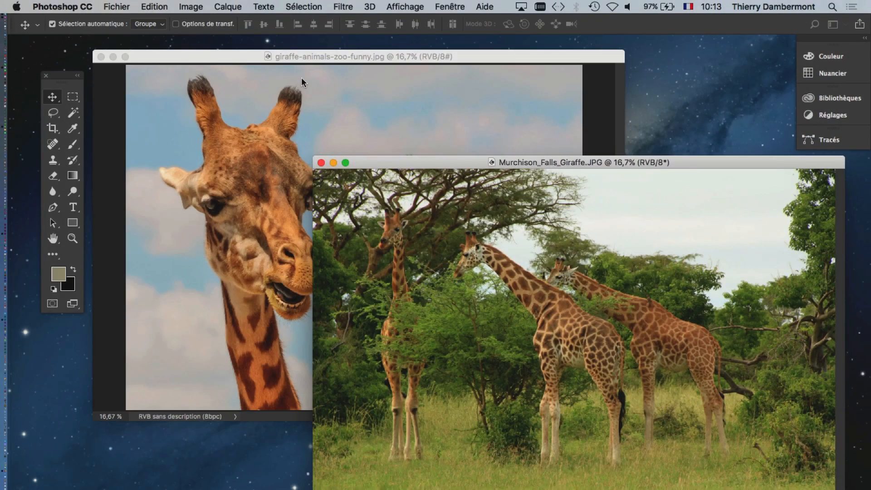
{"action": "left_click", "coordinate": [306, 56]}
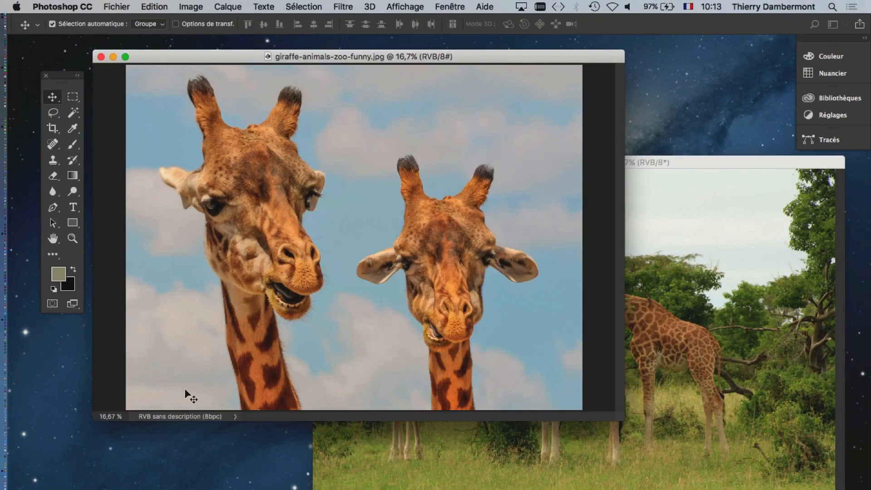
Switch the document information readout of giraffe-animals-zoo-funny.jpg to document sizes and back to document profile
{"action": "key", "text": "super"}
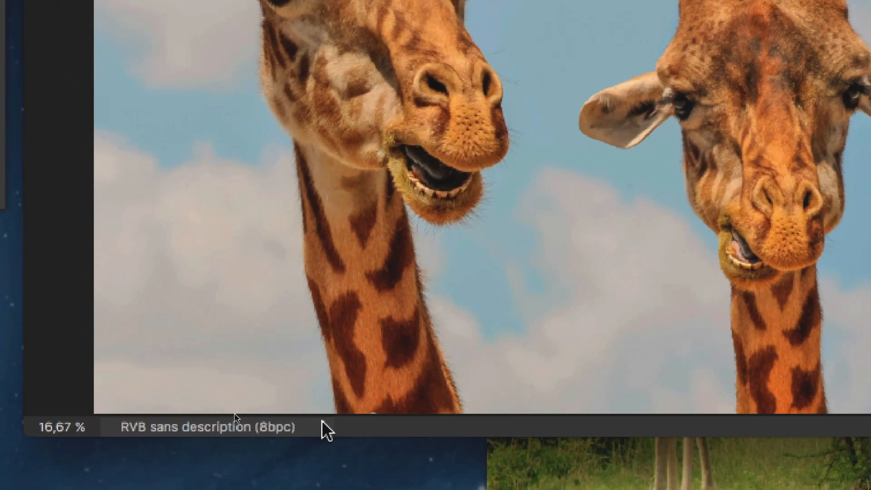
{"action": "left_click", "coordinate": [315, 410]}
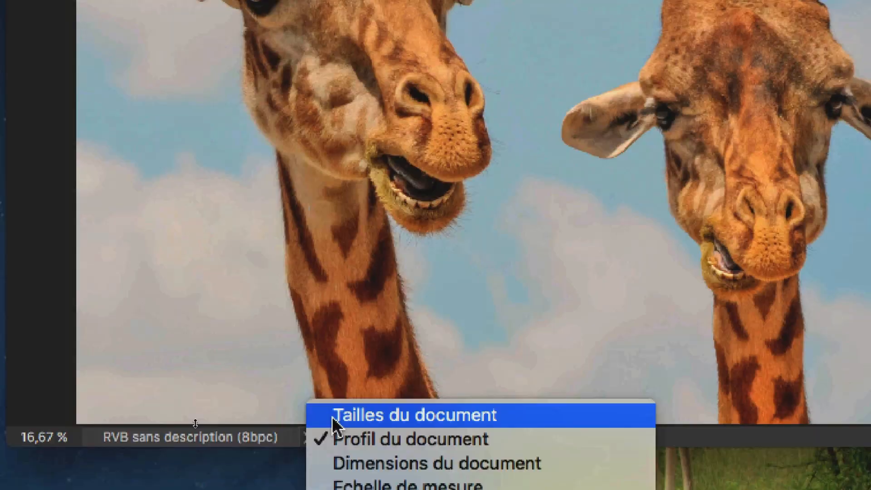
{"action": "left_click", "coordinate": [341, 403]}
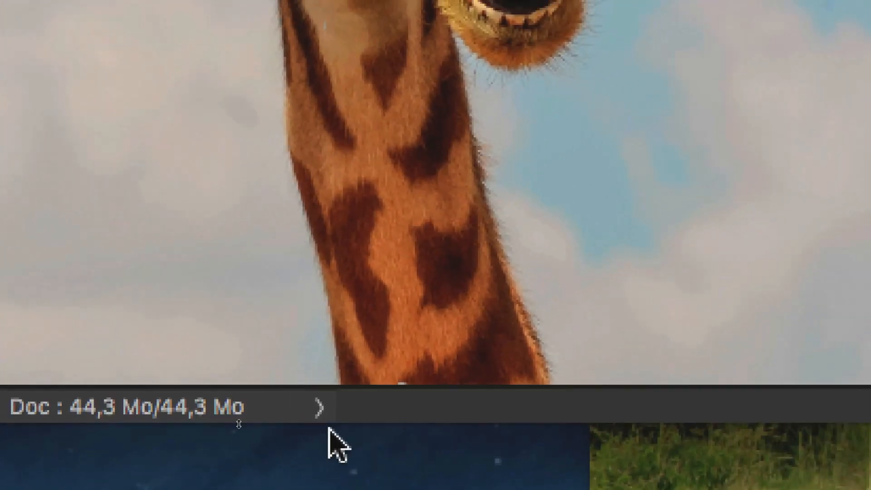
{"action": "left_click", "coordinate": [327, 423]}
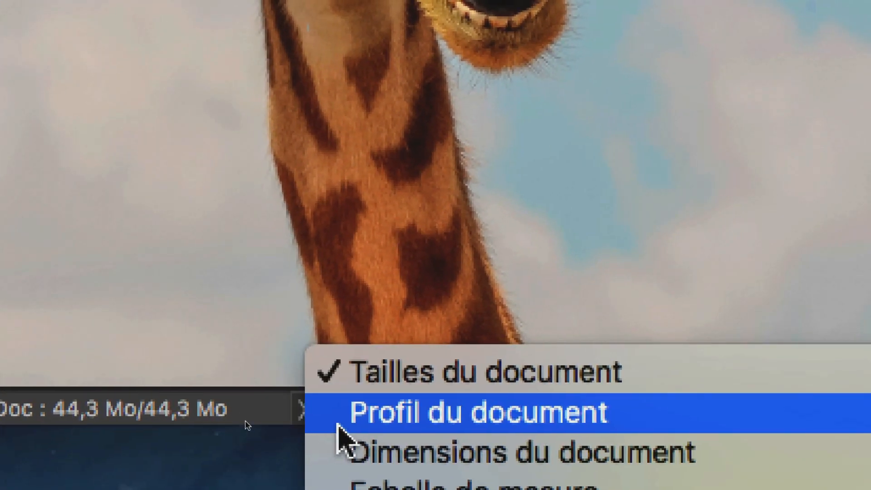
{"action": "left_click", "coordinate": [341, 424]}
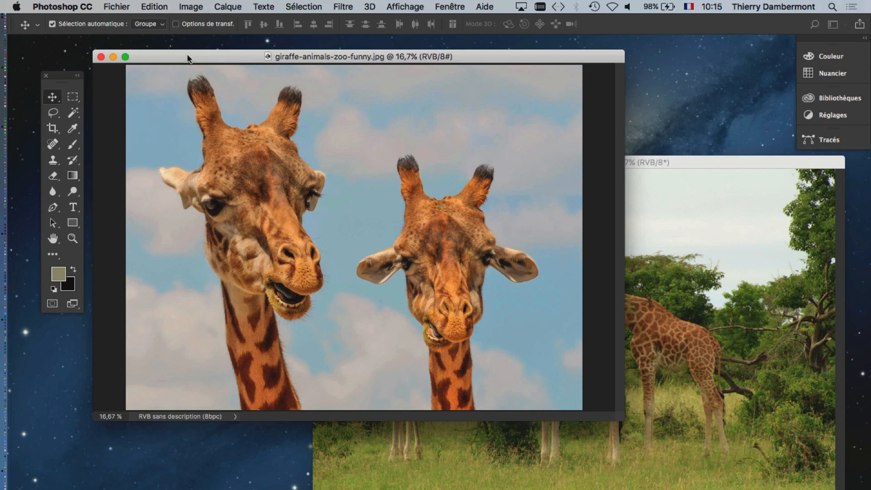
Open the profile assignment for giraffe-animals-zoo-funny.jpg and choose sRGB IEC61966-2.1 as the profile
{"action": "mouse_move", "coordinate": [186, 54]}
{"action": "left_mouse_down"}
{"action": "mouse_move", "coordinate": [142, 56]}
{"action": "mouse_move", "coordinate": [207, 50]}
{"action": "mouse_move", "coordinate": [190, 46]}
{"action": "left_mouse_up"}
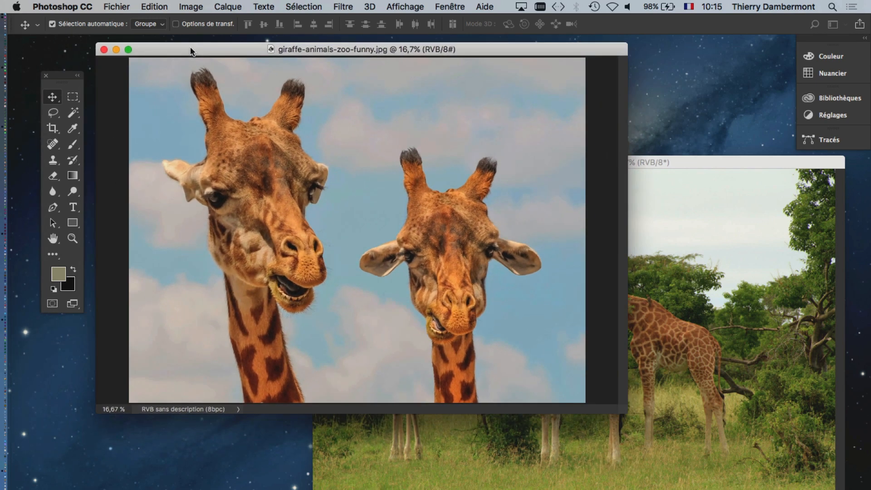
{"action": "left_click", "coordinate": [161, 6]}
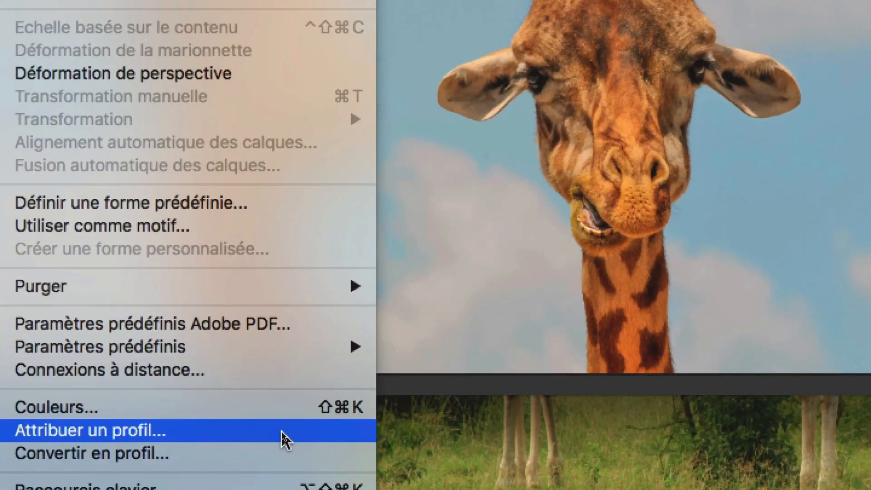
{"action": "left_click", "coordinate": [281, 432]}
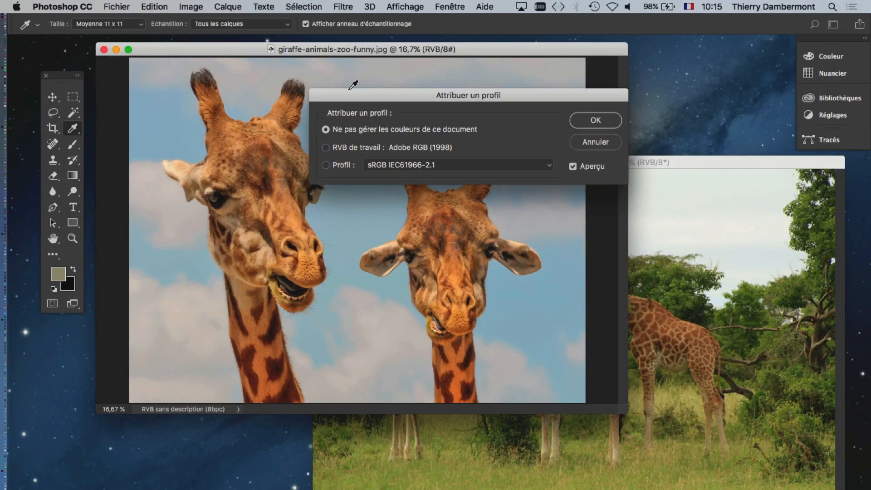
{"action": "left_click_drag", "start_coordinate": [352, 95], "coordinate": [340, 210]}
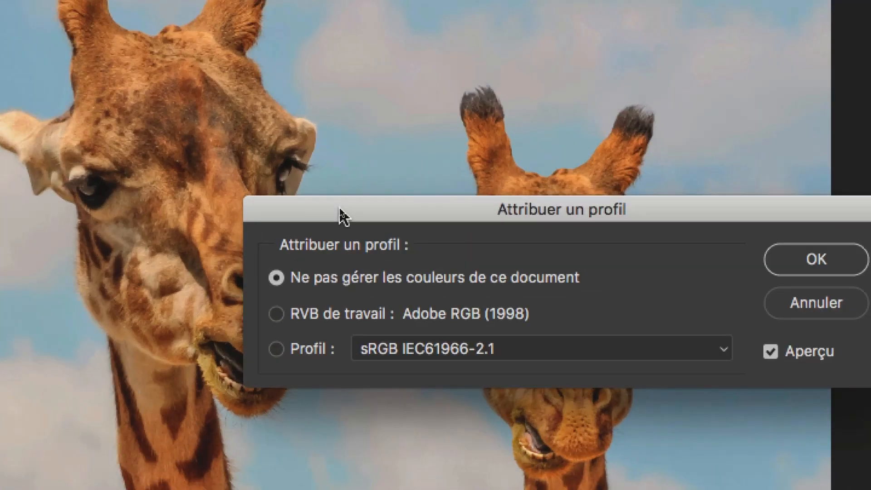
{"action": "left_click", "coordinate": [297, 349]}
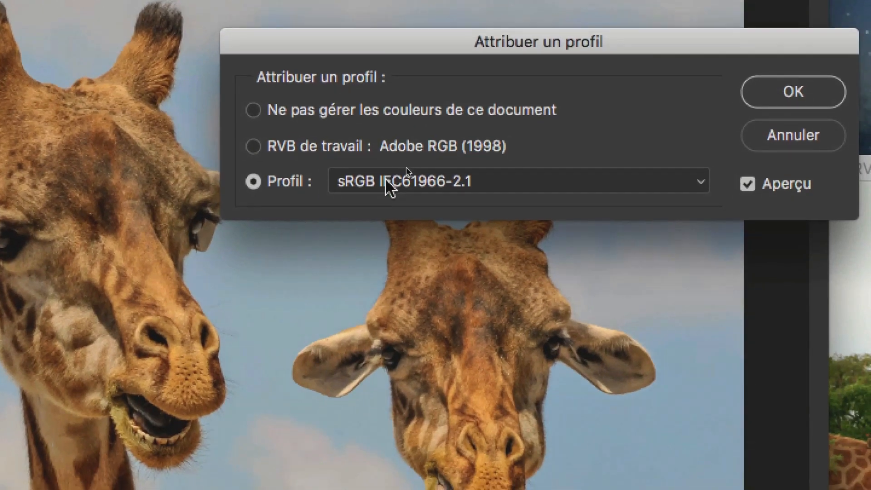
Preview the photo with the ProPhoto RGB, Adobe RGB (1998), Apple RGB, ColorMatch RGB and Epson Scanner 4990 Photo profiles
{"action": "left_click", "coordinate": [432, 336]}
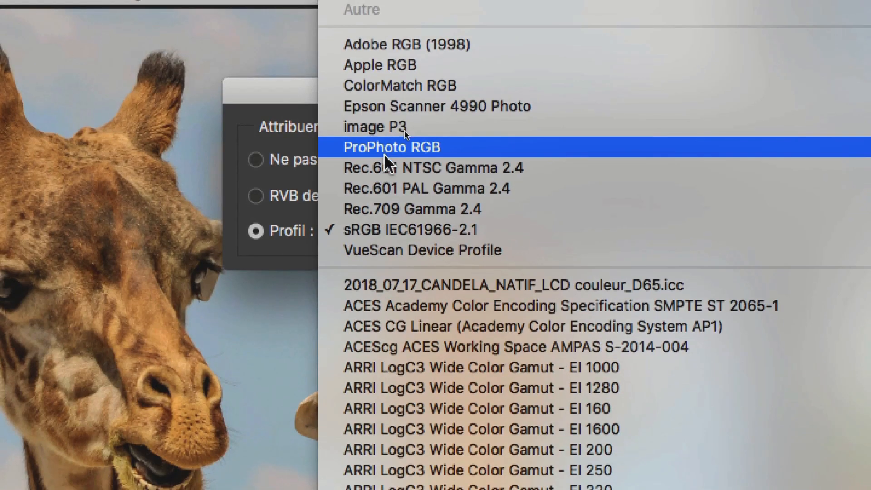
{"action": "left_click", "coordinate": [384, 155]}
{"action": "left_click", "coordinate": [381, 231]}
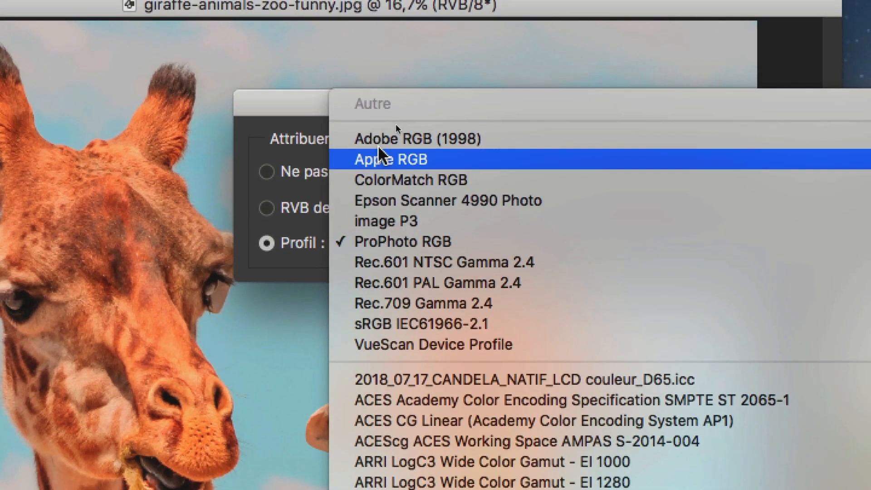
{"action": "left_click", "coordinate": [379, 138]}
{"action": "left_click", "coordinate": [379, 179]}
{"action": "left_click", "coordinate": [379, 191]}
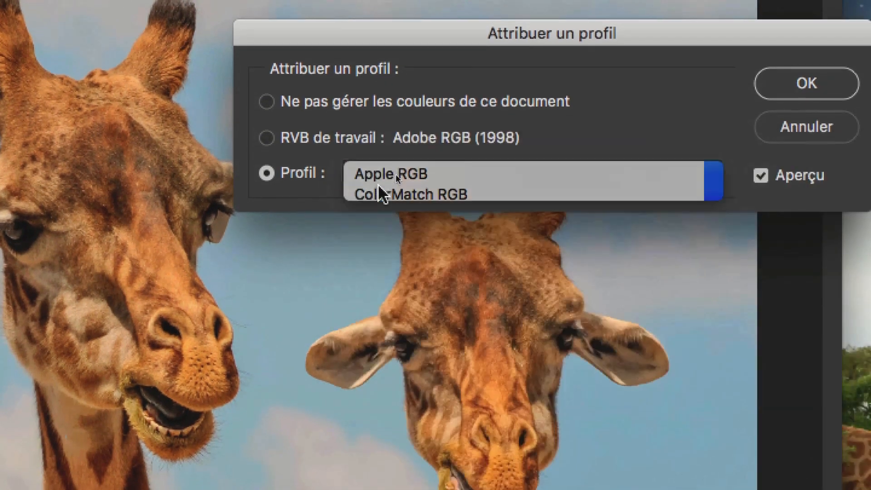
{"action": "left_click", "coordinate": [380, 177]}
{"action": "left_click", "coordinate": [381, 193]}
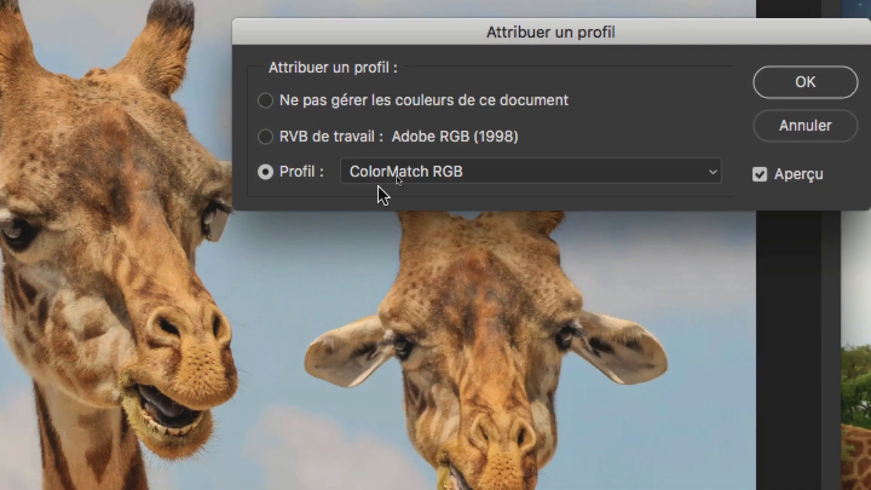
{"action": "left_click", "coordinate": [383, 175]}
{"action": "left_click", "coordinate": [381, 193]}
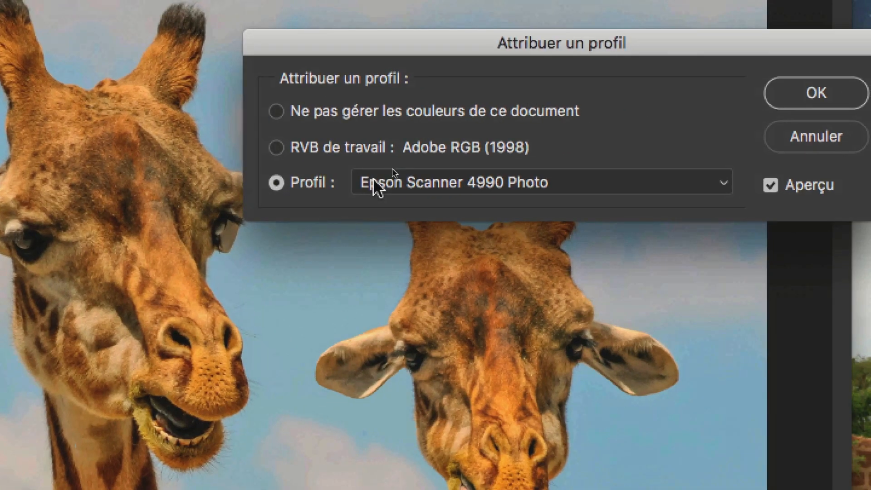
Preview the photo with the image P3, ProPhoto RGB, Rec.601 NTSC Gamma 2.4 and Rec.601 PAL Gamma 2.4 profiles
{"action": "left_click", "coordinate": [378, 182]}
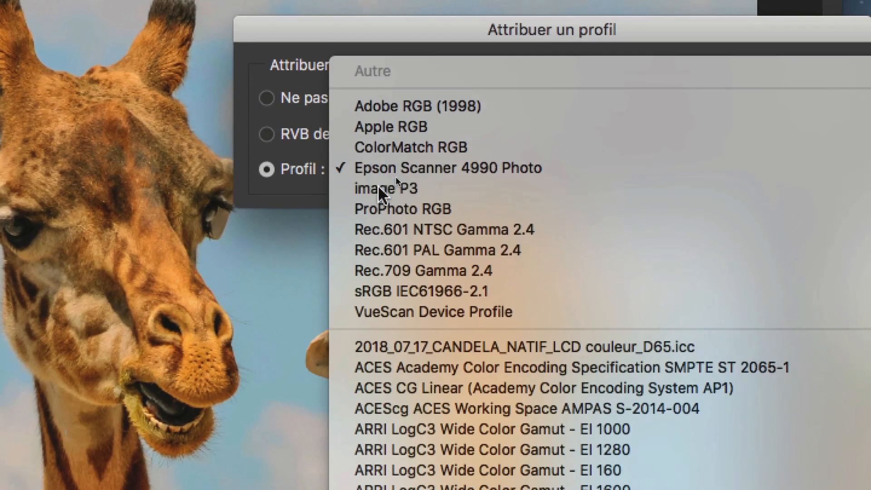
{"action": "left_click", "coordinate": [381, 188]}
{"action": "left_click", "coordinate": [380, 182]}
{"action": "left_click", "coordinate": [381, 190]}
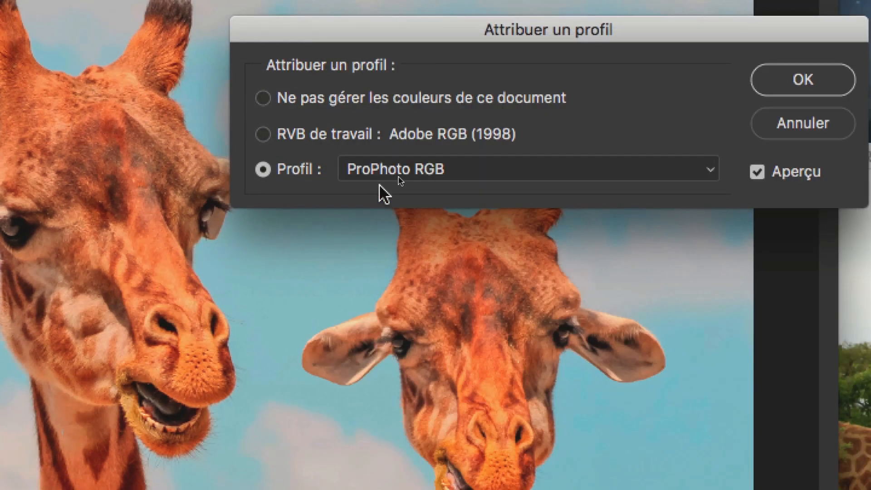
{"action": "left_click", "coordinate": [378, 181]}
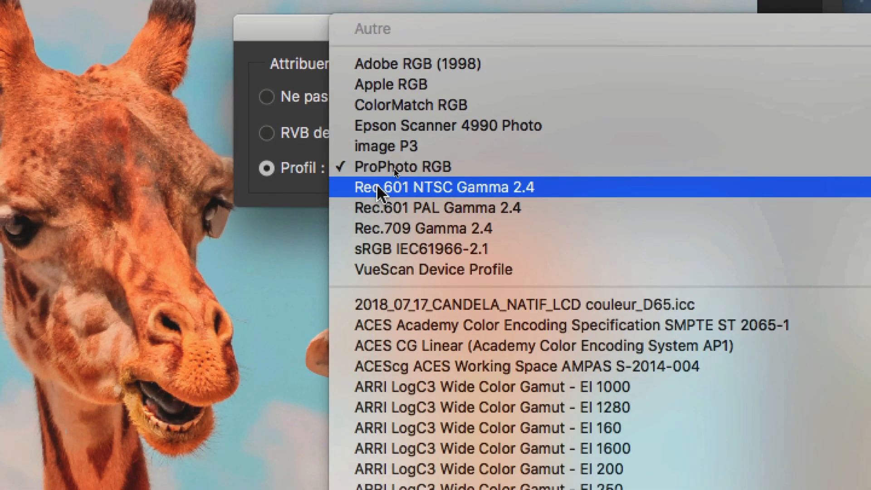
{"action": "left_click", "coordinate": [377, 183]}
{"action": "left_click", "coordinate": [377, 183]}
{"action": "left_click", "coordinate": [376, 186]}
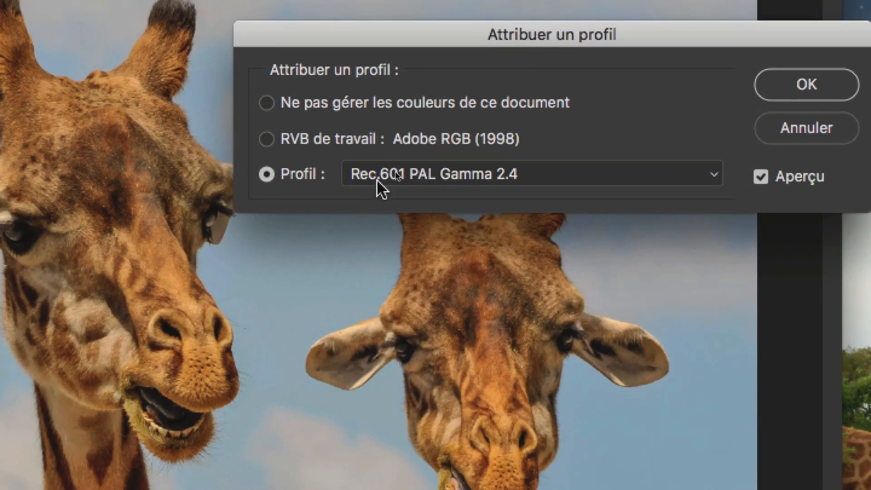
Set the assigned profile to sRGB IEC61966-2.1 and compare the giraffes' colors with the preview on and off
{"action": "left_click", "coordinate": [377, 182]}
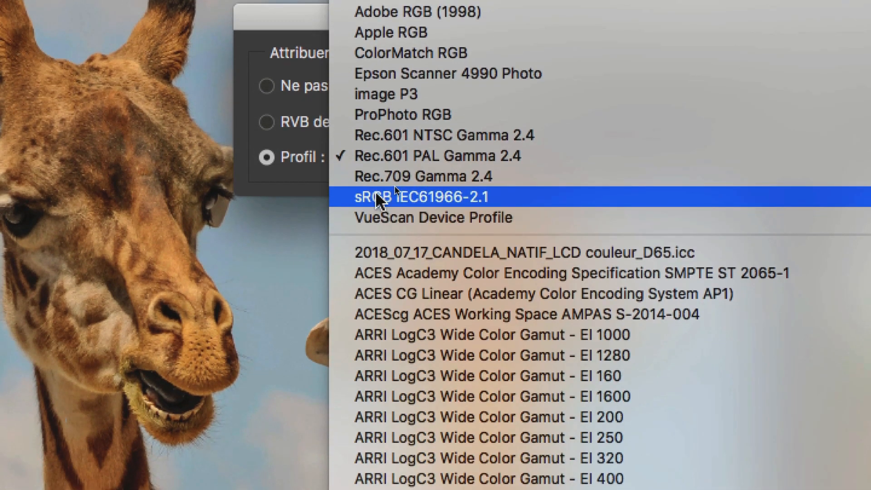
{"action": "left_click", "coordinate": [375, 193]}
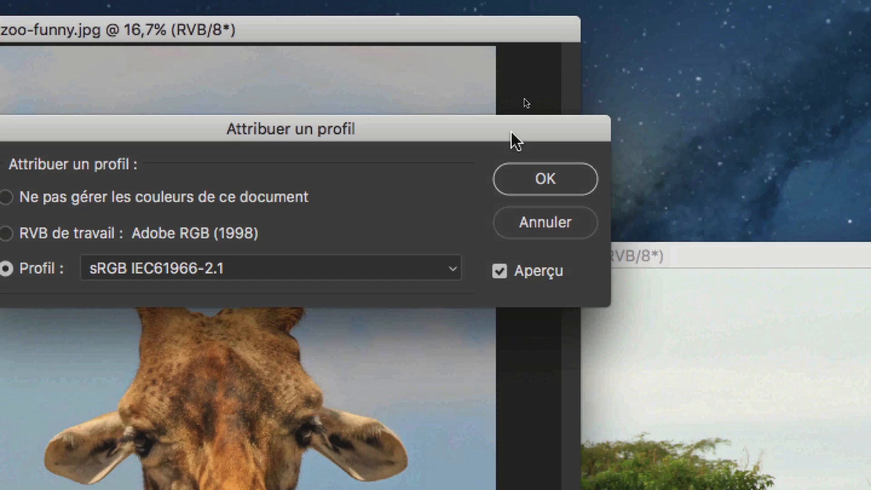
{"action": "left_click_drag", "start_coordinate": [511, 132], "coordinate": [214, 103]}
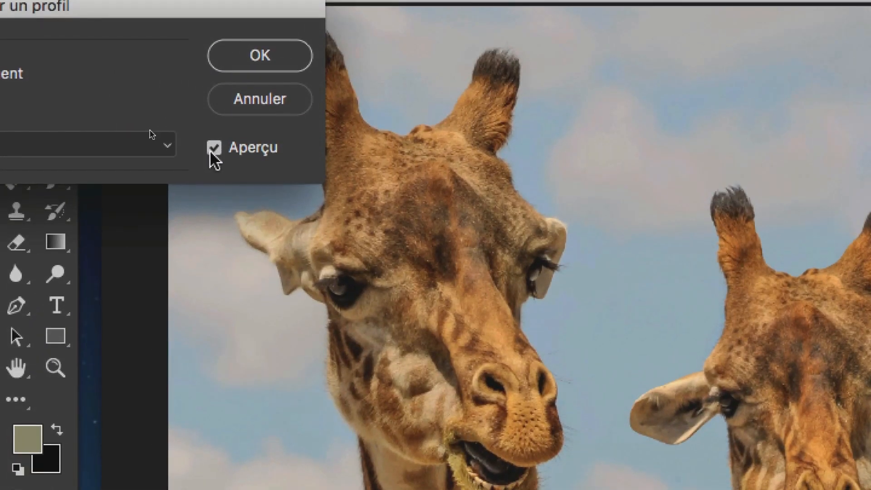
{"action": "left_click", "coordinate": [78, 115]}
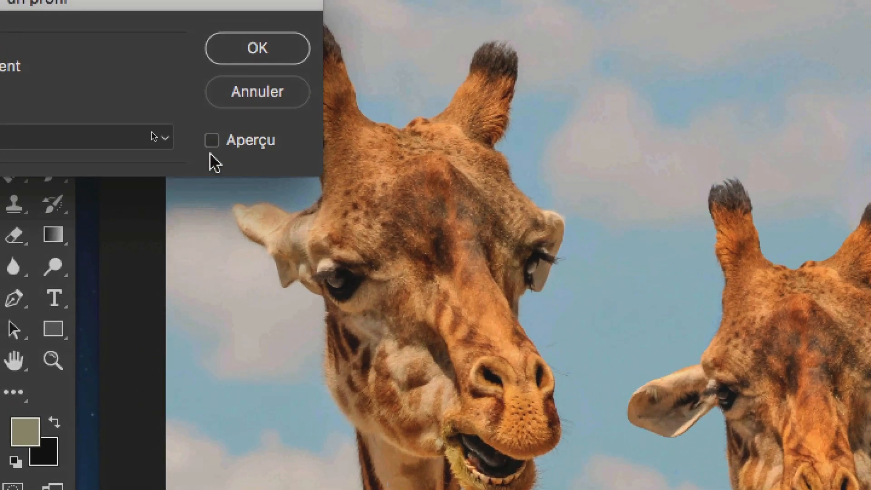
{"action": "left_click", "coordinate": [211, 142]}
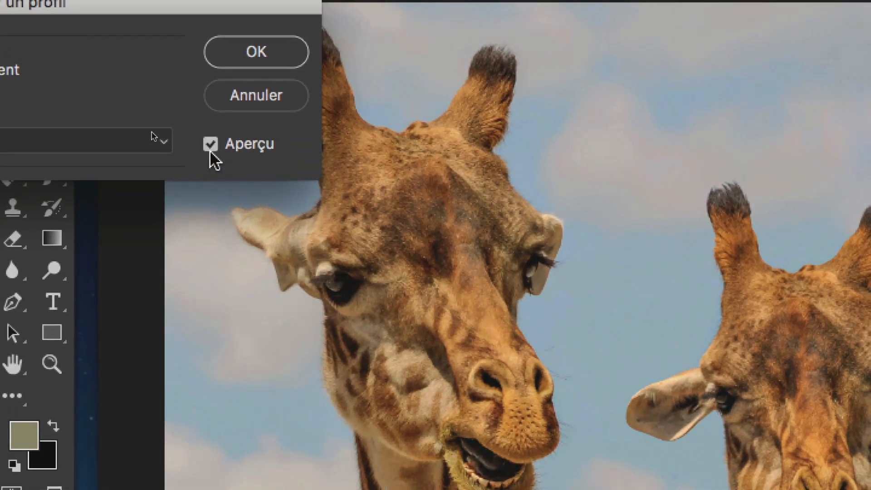
{"action": "left_click", "coordinate": [211, 141]}
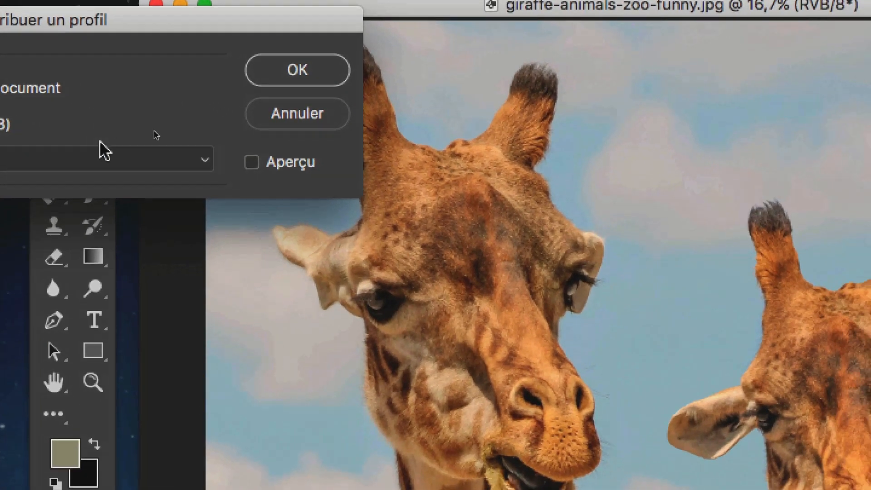
Turn the preview back on and apply the sRGB IEC61966-2.1 profile to giraffe-animals-zoo-funny.jpg
{"action": "left_click", "coordinate": [304, 200]}
{"action": "left_click", "coordinate": [150, 145]}
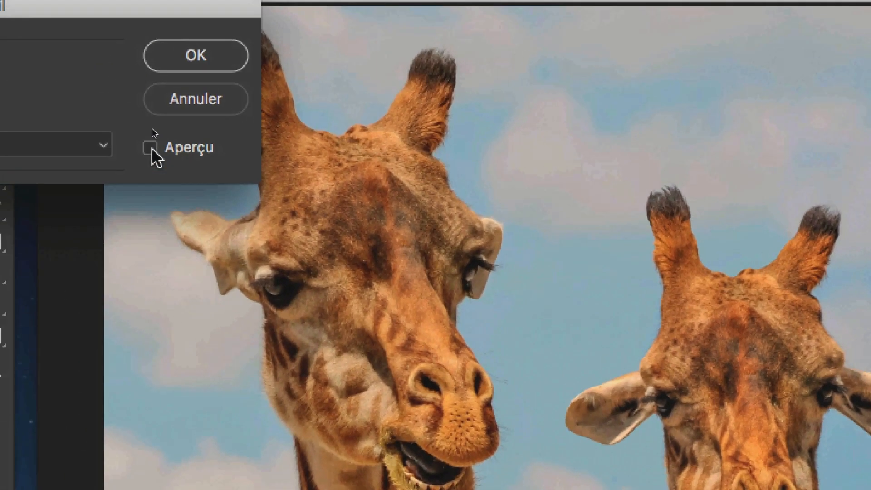
{"action": "left_click", "coordinate": [151, 148]}
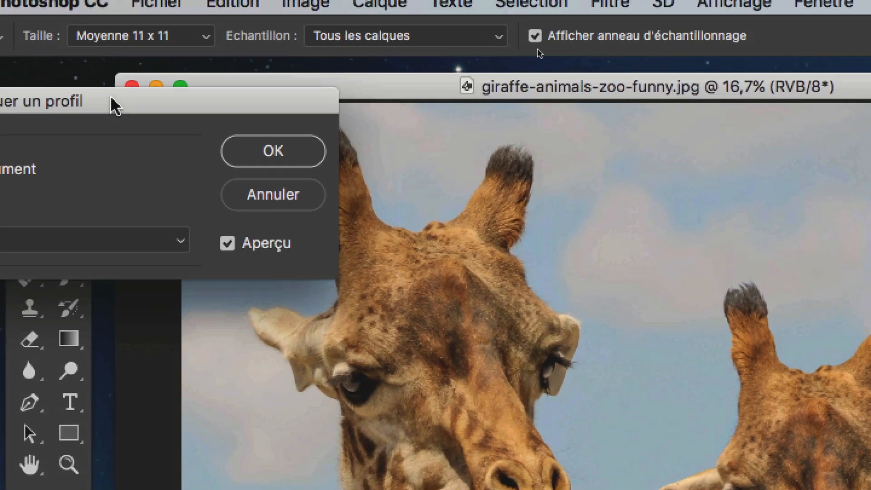
{"action": "left_click_drag", "start_coordinate": [35, 3], "coordinate": [569, 41]}
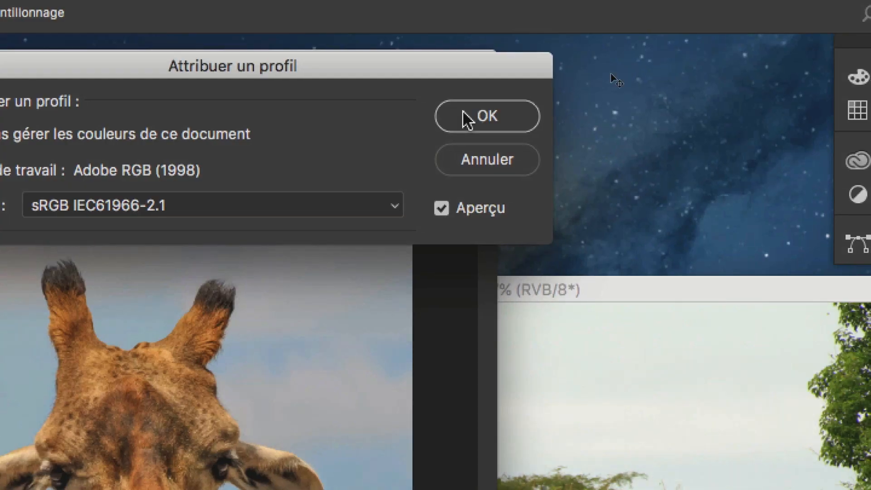
{"action": "left_click", "coordinate": [735, 55]}
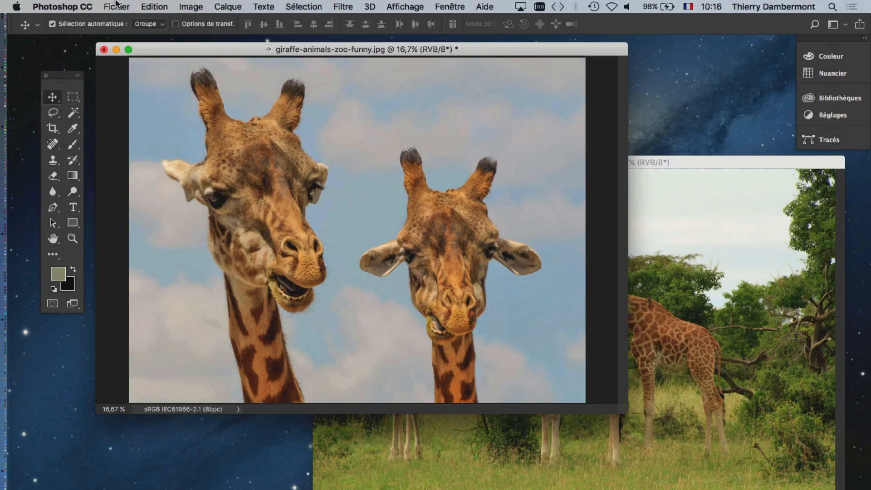
Reopen the profile assignment for the two-giraffe photo and confirm sRGB IEC61966-2.1 again
{"action": "left_click", "coordinate": [116, 7]}
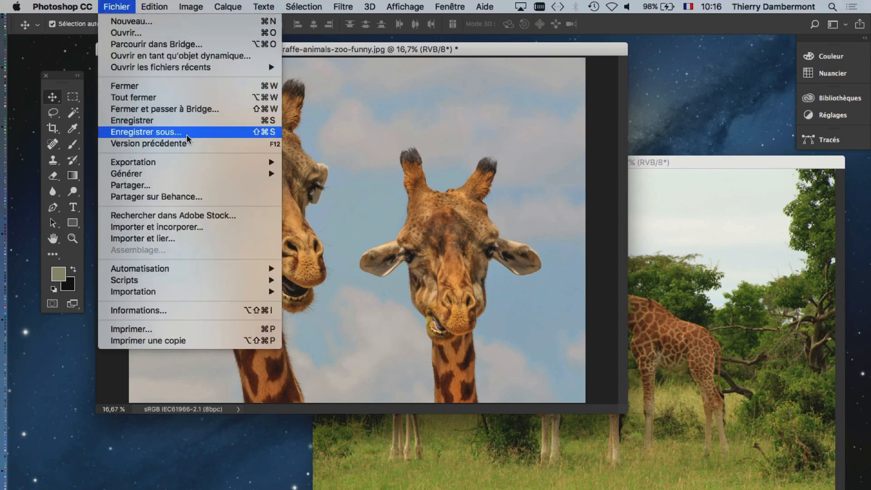
{"action": "left_click", "coordinate": [570, 249]}
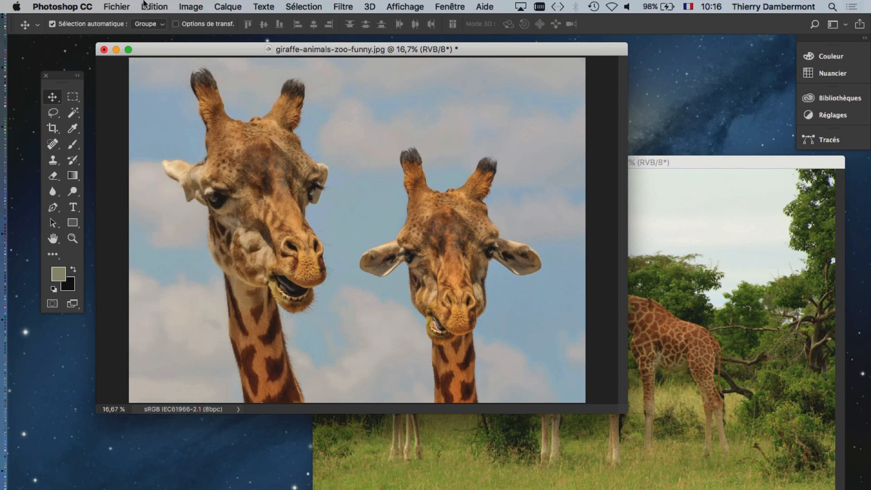
{"action": "left_click", "coordinate": [147, 5]}
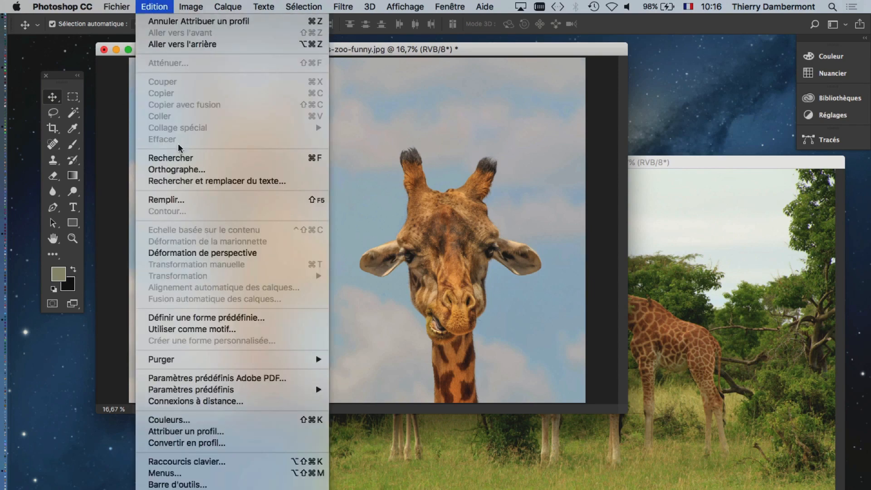
{"action": "left_click", "coordinate": [214, 437]}
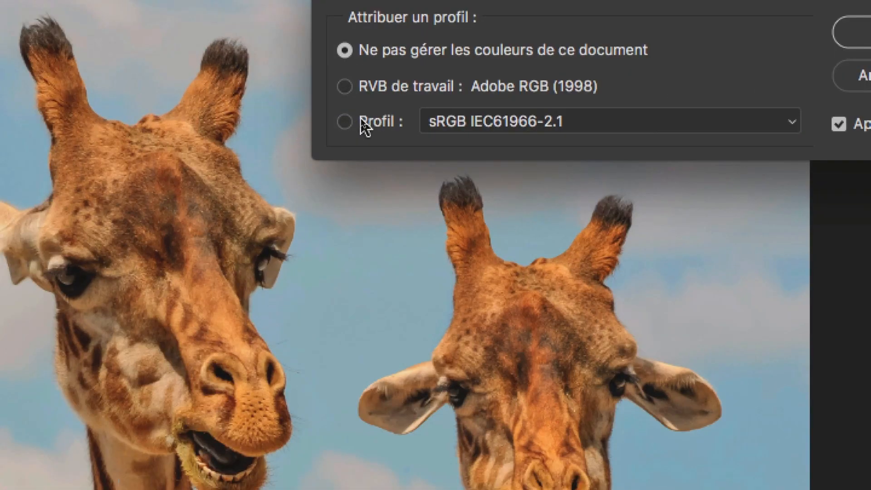
{"action": "left_click", "coordinate": [361, 122]}
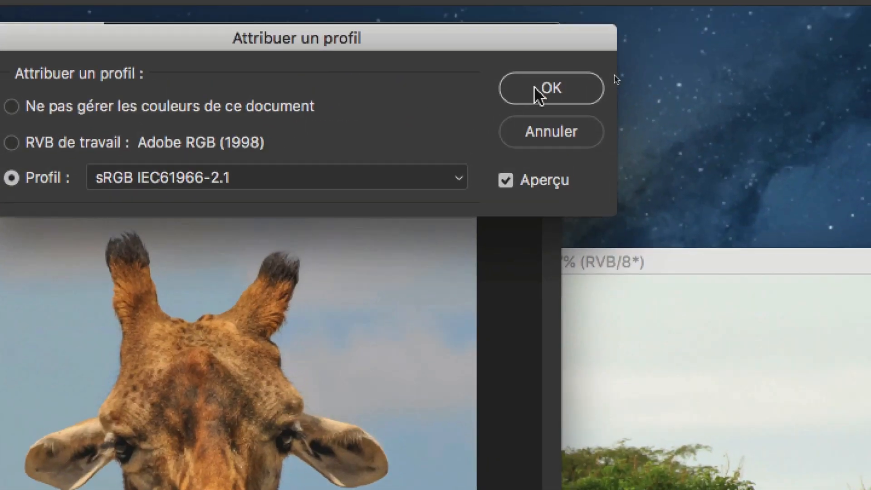
{"action": "left_click", "coordinate": [756, 42]}
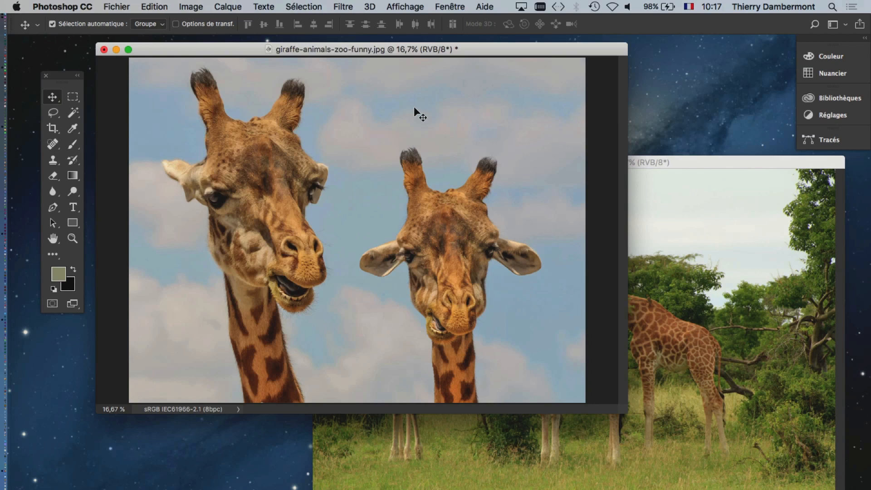
Review the working spaces and color management policies in the color settings, leaving them without changes
{"action": "left_click", "coordinate": [154, 6]}
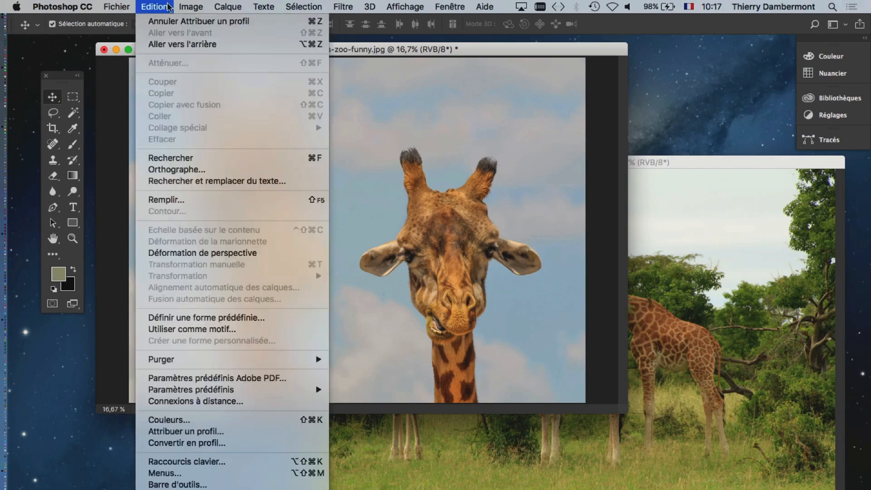
{"action": "left_click", "coordinate": [181, 421]}
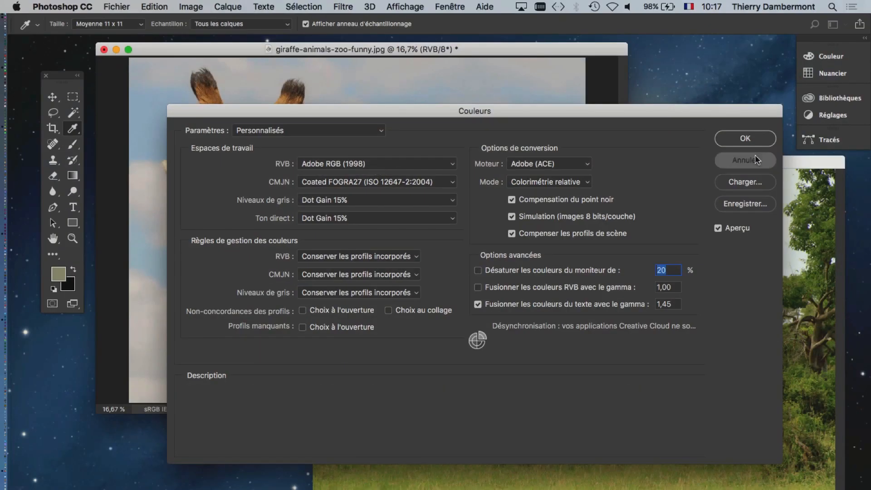
{"action": "left_click", "coordinate": [824, 129]}
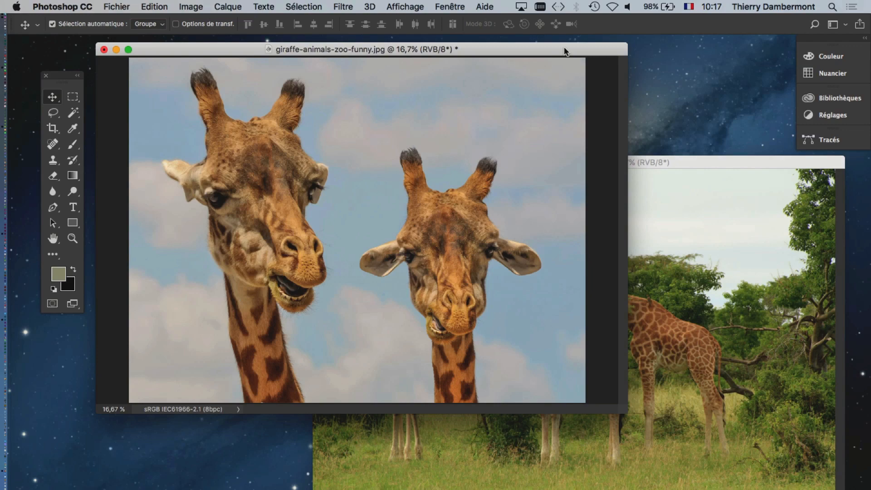
Save giraffe-animals-zoo-funny.jpg as a Photoshop file in the Links folder, with the sRGB IEC61966-2.1 profile embedded
{"action": "left_click_drag", "start_coordinate": [565, 49], "coordinate": [561, 68]}
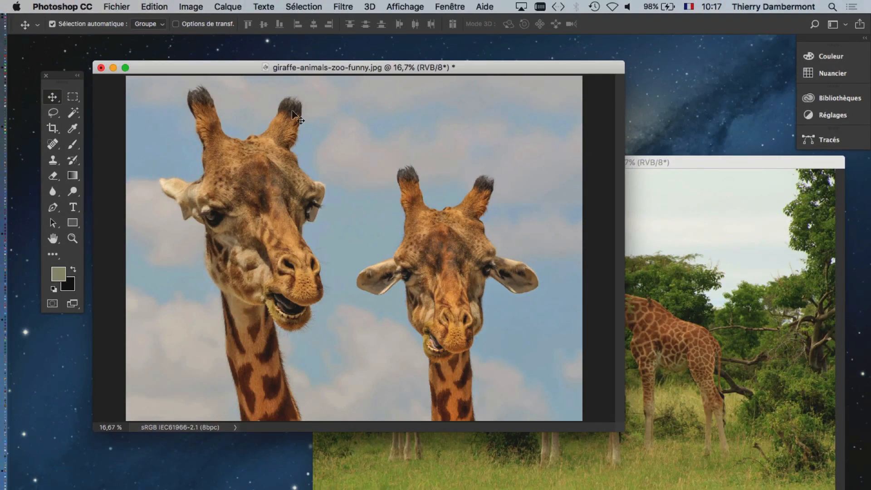
{"action": "left_click_drag", "start_coordinate": [185, 68], "coordinate": [194, 55]}
{"action": "left_click", "coordinate": [116, 6]}
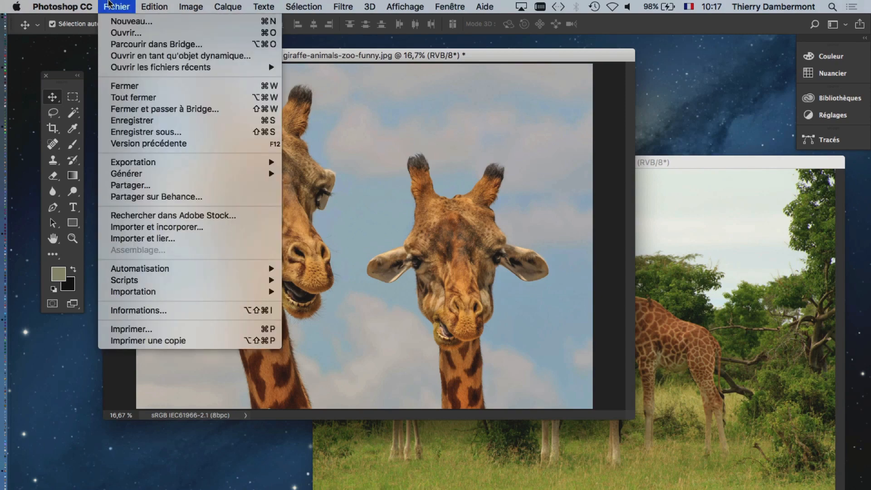
{"action": "left_click", "coordinate": [165, 135]}
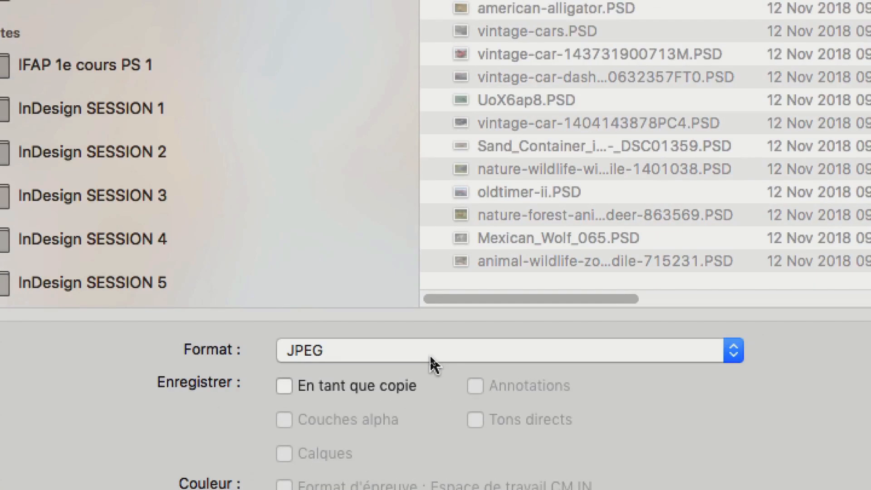
{"action": "left_click", "coordinate": [430, 355]}
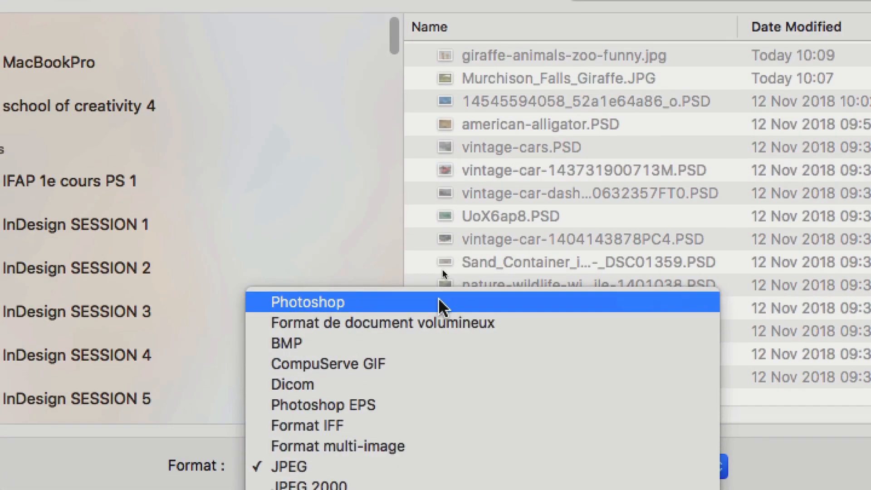
{"action": "left_click", "coordinate": [439, 302]}
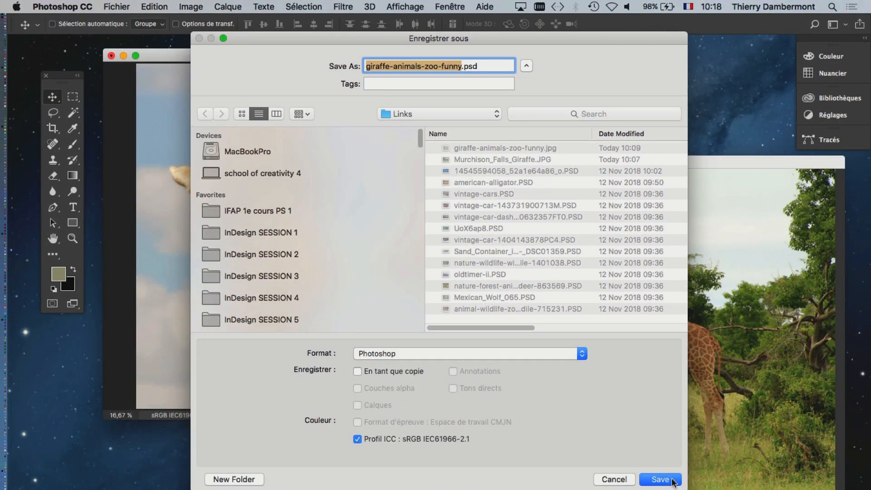
{"action": "left_click", "coordinate": [671, 489]}
Save Murchison_Falls_Giraffe.JPG in Photoshop format in the Links folder, keeping its camera RGB profile embedded
{"action": "left_click", "coordinate": [694, 162]}
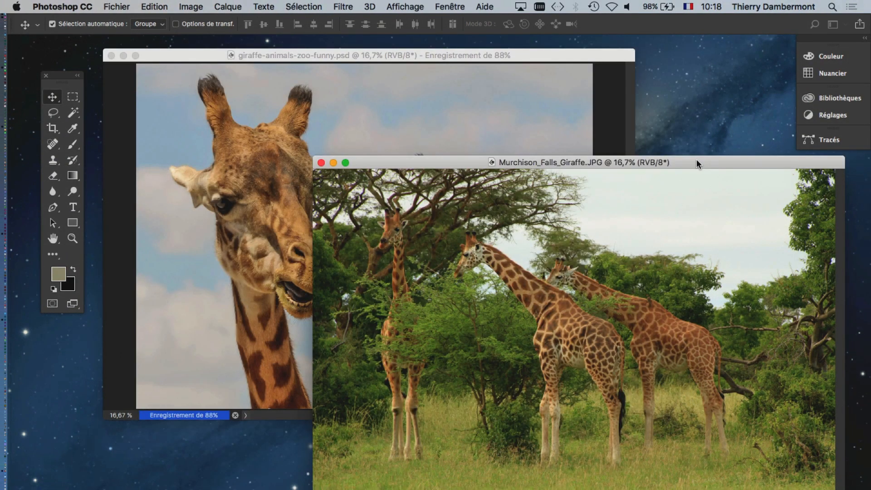
{"action": "left_click_drag", "start_coordinate": [689, 163], "coordinate": [635, 145]}
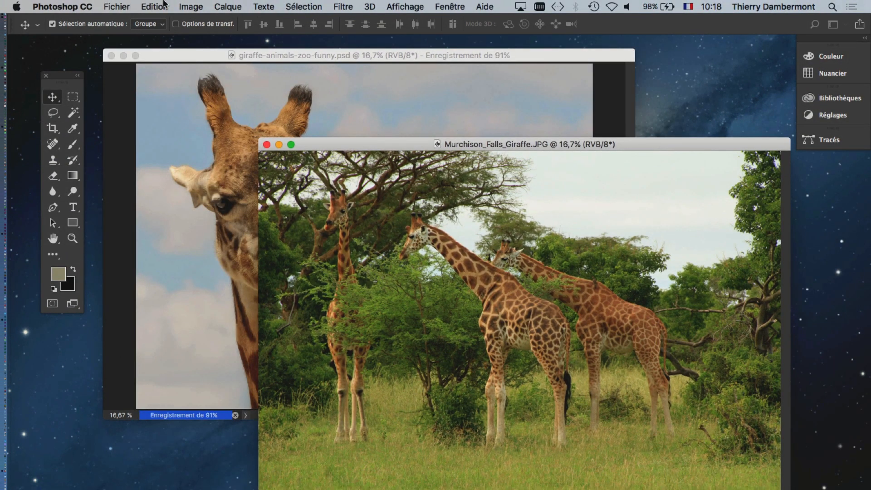
{"action": "left_click", "coordinate": [117, 6]}
{"action": "left_click", "coordinate": [145, 128]}
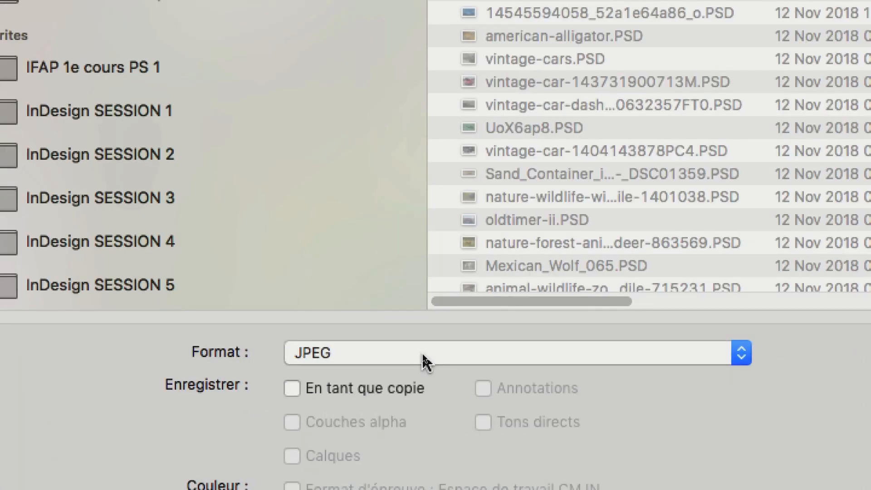
{"action": "left_click", "coordinate": [423, 352]}
{"action": "left_click", "coordinate": [423, 296]}
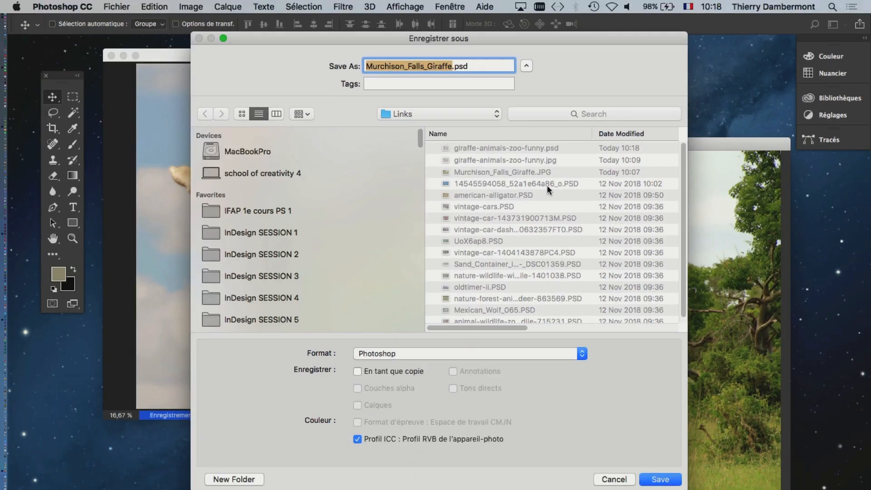
{"action": "left_click", "coordinate": [674, 480]}
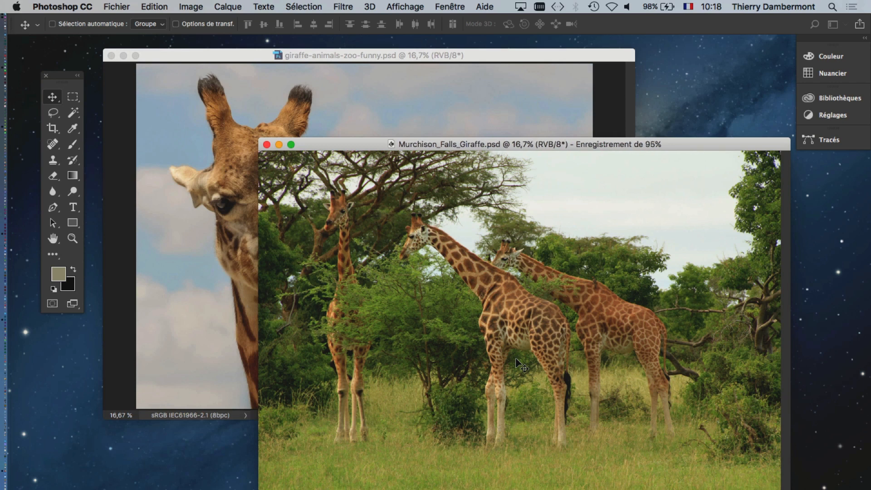
Open the image size settings for Murchison_Falls_Giraffe.psd and show the width and height in centimetres
{"action": "left_click_drag", "start_coordinate": [527, 144], "coordinate": [496, 137]}
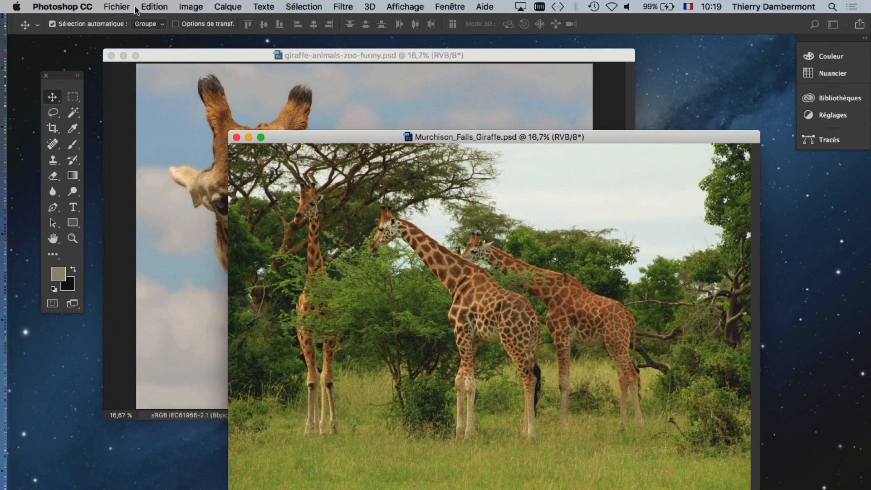
{"action": "left_click", "coordinate": [190, 6]}
{"action": "left_click", "coordinate": [286, 419]}
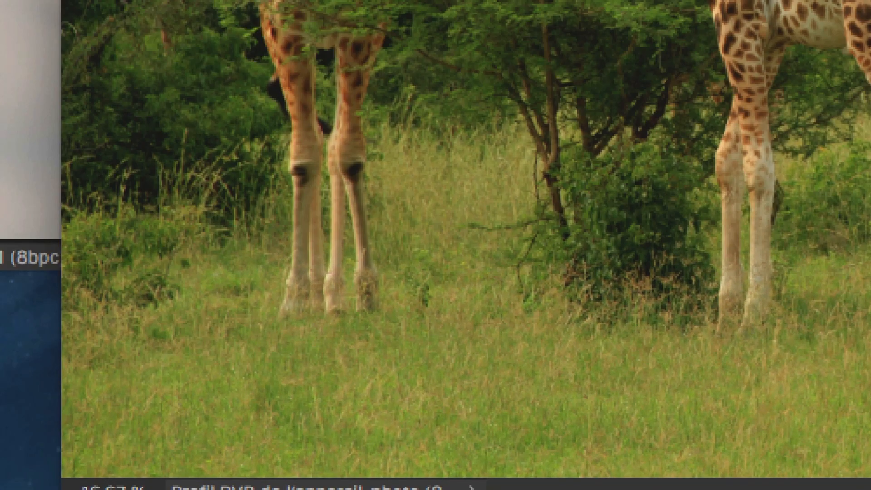
{"action": "left_click", "coordinate": [326, 486]}
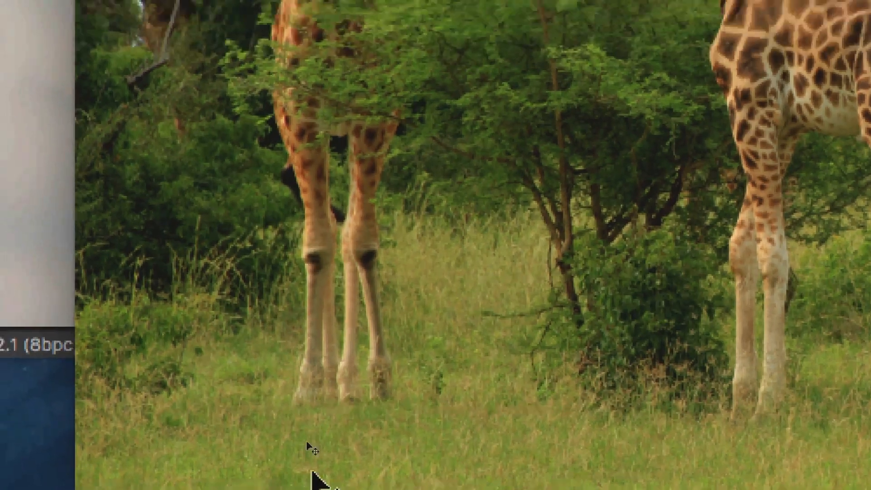
{"action": "left_click", "coordinate": [103, 17]}
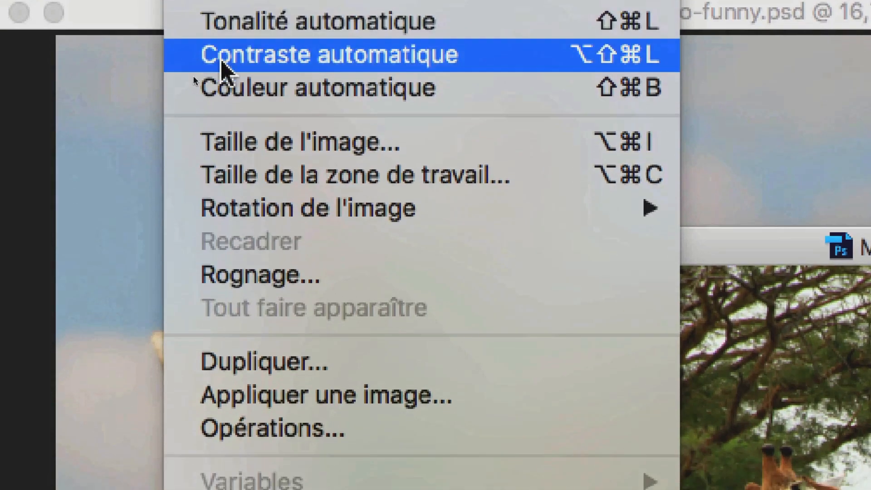
{"action": "left_click", "coordinate": [225, 89]}
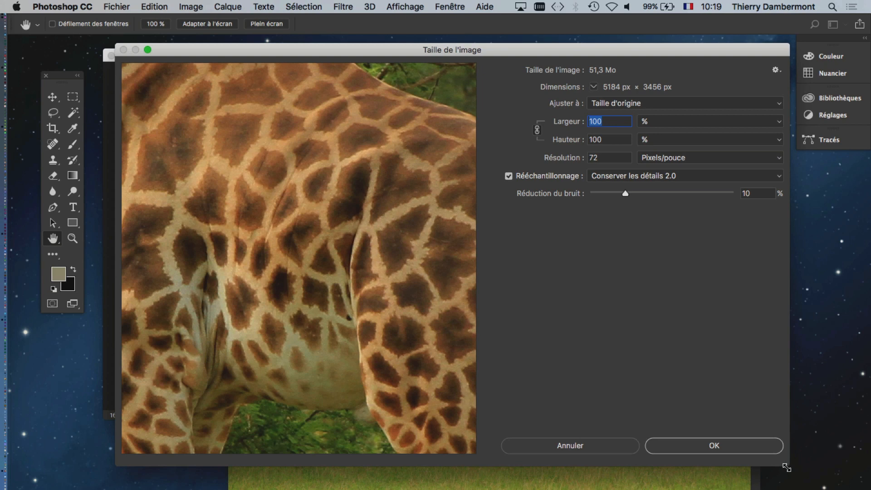
{"action": "left_click_drag", "start_coordinate": [788, 467], "coordinate": [465, 235]}
{"action": "left_click_drag", "start_coordinate": [408, 55], "coordinate": [424, 211]}
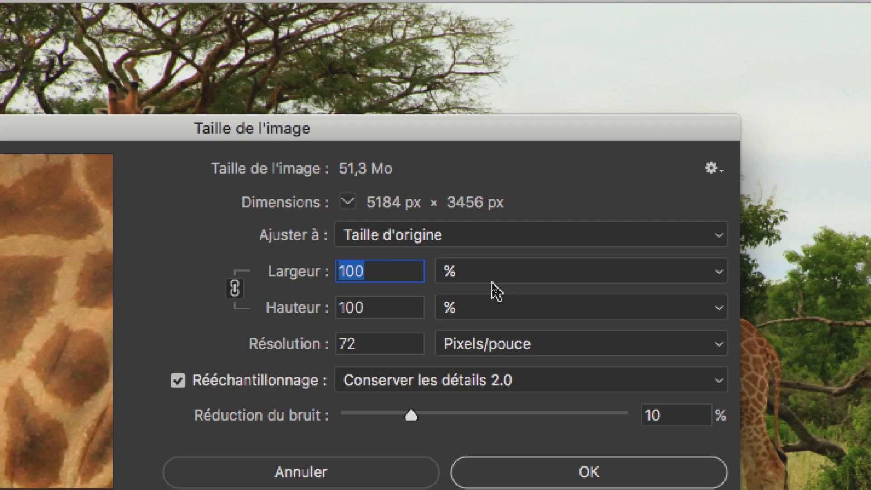
{"action": "left_click", "coordinate": [491, 277]}
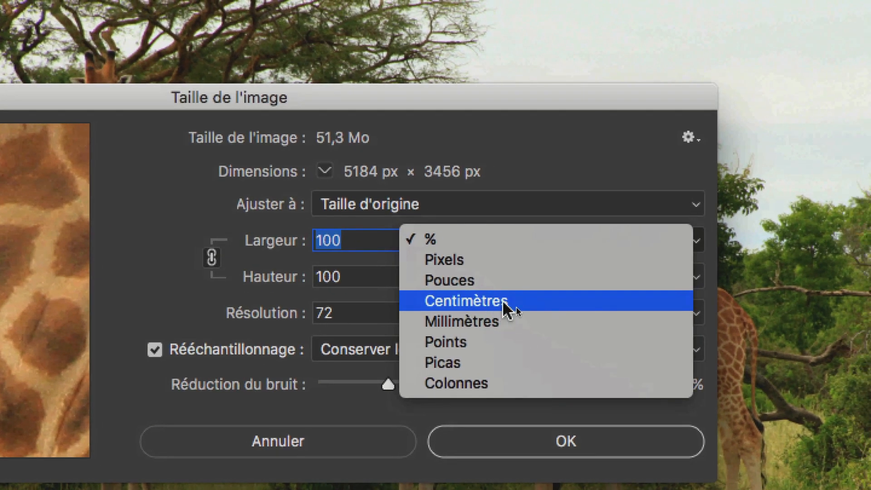
{"action": "left_click", "coordinate": [505, 303]}
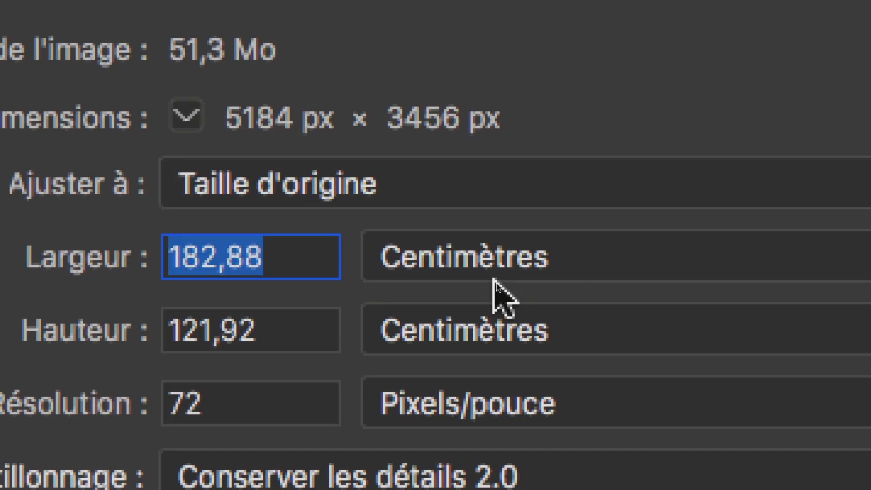
{"action": "left_click", "coordinate": [493, 272]}
{"action": "left_click", "coordinate": [493, 272]}
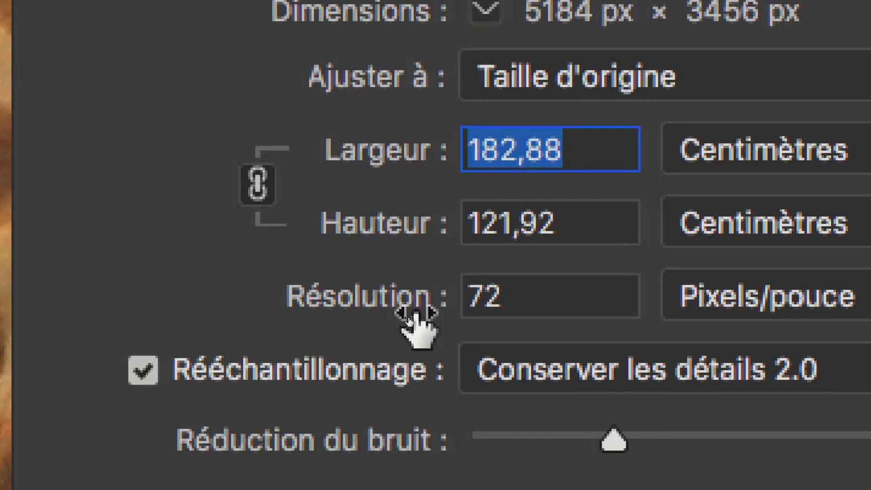
Keep the resolution unit at pixels per inch and examine the image's resolution value
{"action": "left_click", "coordinate": [740, 302]}
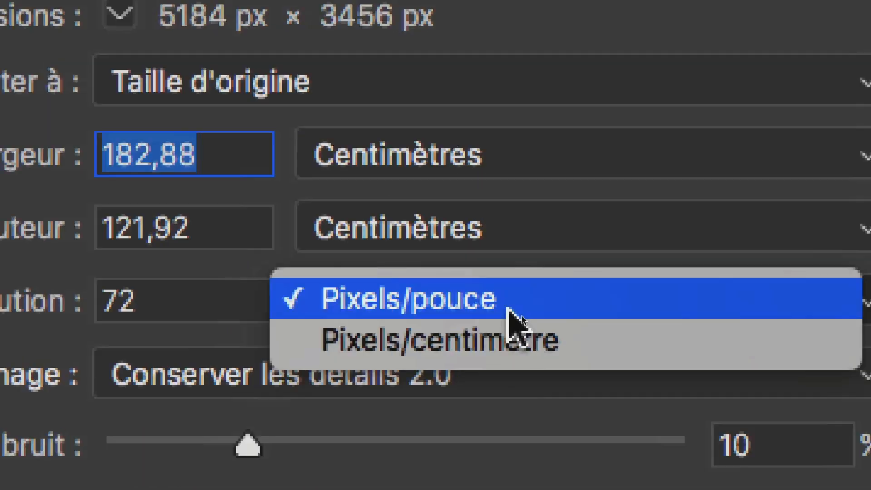
{"action": "left_click", "coordinate": [519, 308]}
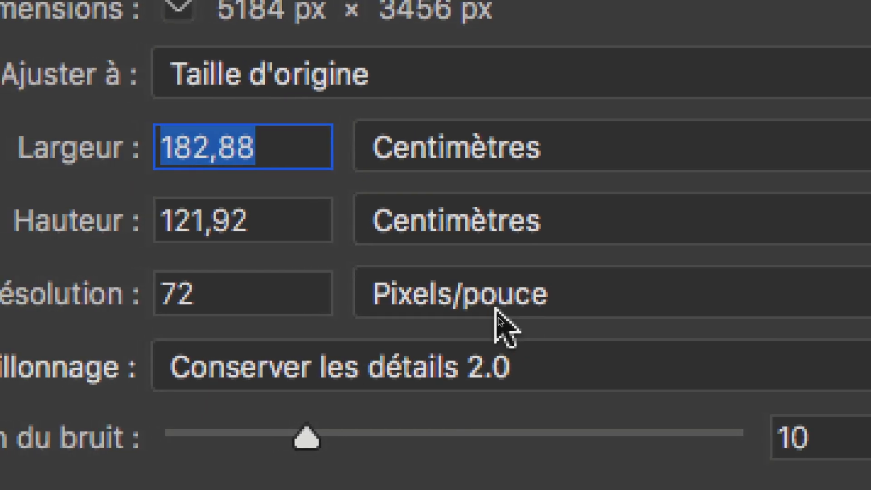
{"action": "left_click", "coordinate": [216, 292]}
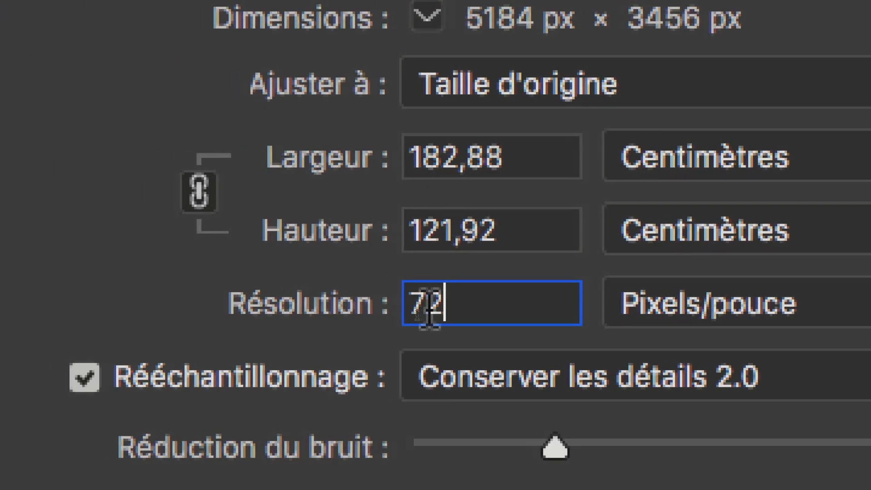
{"action": "double_click", "coordinate": [429, 309]}
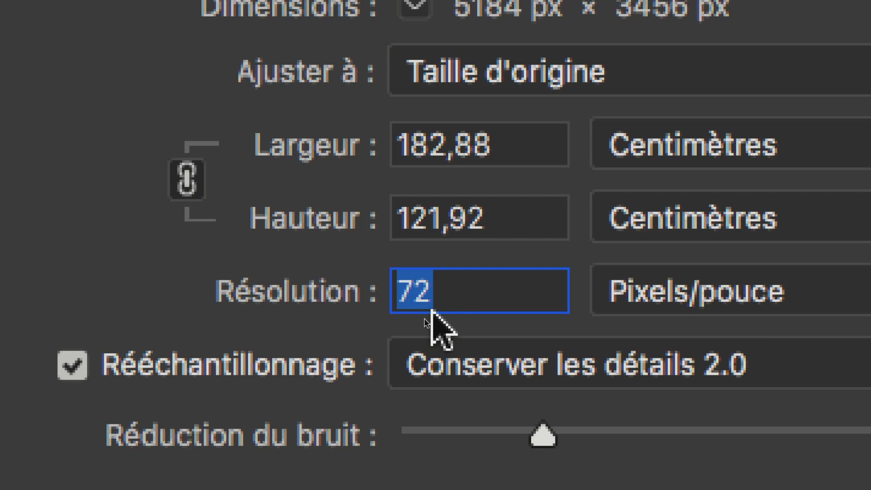
{"action": "left_click_drag", "start_coordinate": [455, 294], "coordinate": [397, 291]}
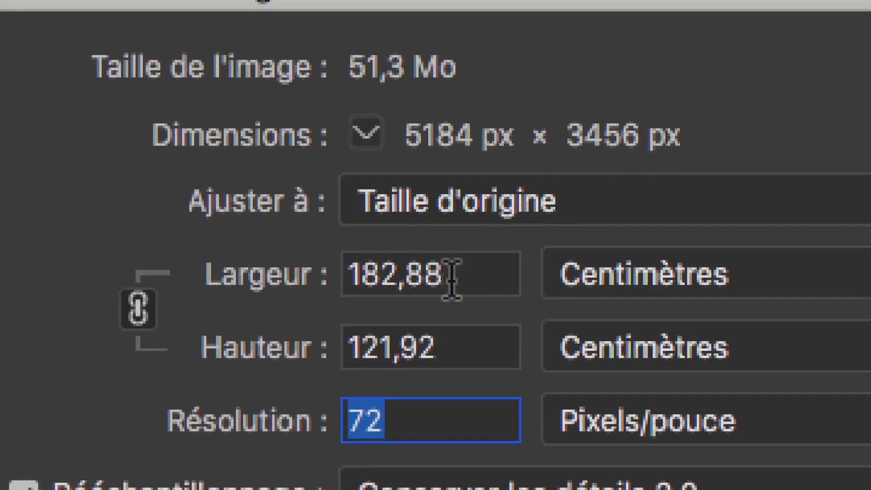
Compare the image's width and height in centimetres with its pixel dimensions
{"action": "left_click_drag", "start_coordinate": [503, 146], "coordinate": [444, 143]}
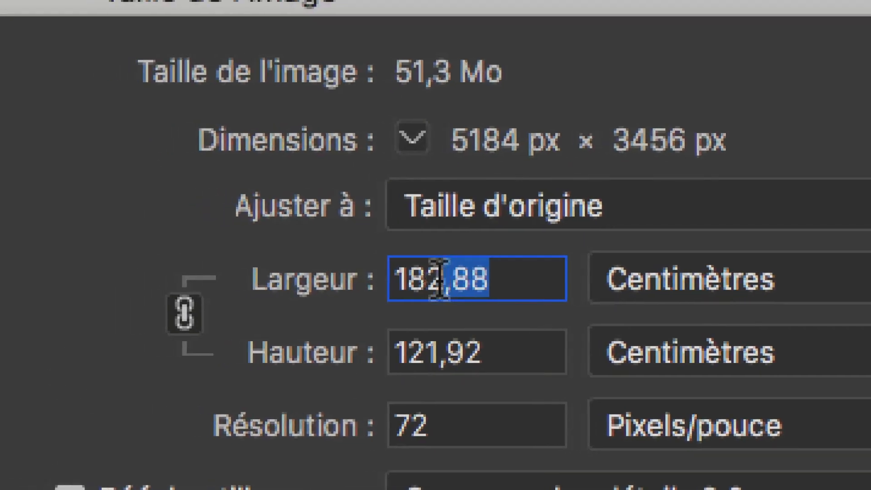
{"action": "left_click_drag", "start_coordinate": [439, 279], "coordinate": [391, 279]}
{"action": "left_click_drag", "start_coordinate": [496, 349], "coordinate": [373, 348]}
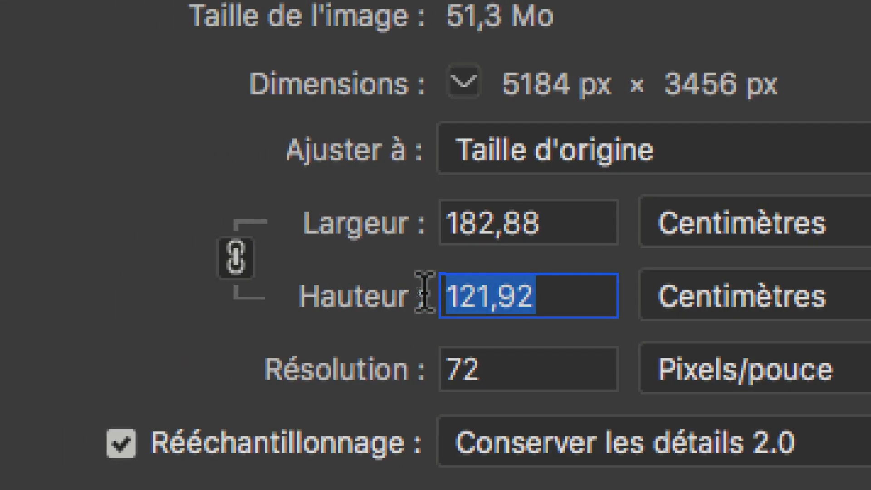
{"action": "left_click_drag", "start_coordinate": [541, 225], "coordinate": [439, 227]}
{"action": "left_click", "coordinate": [531, 293]}
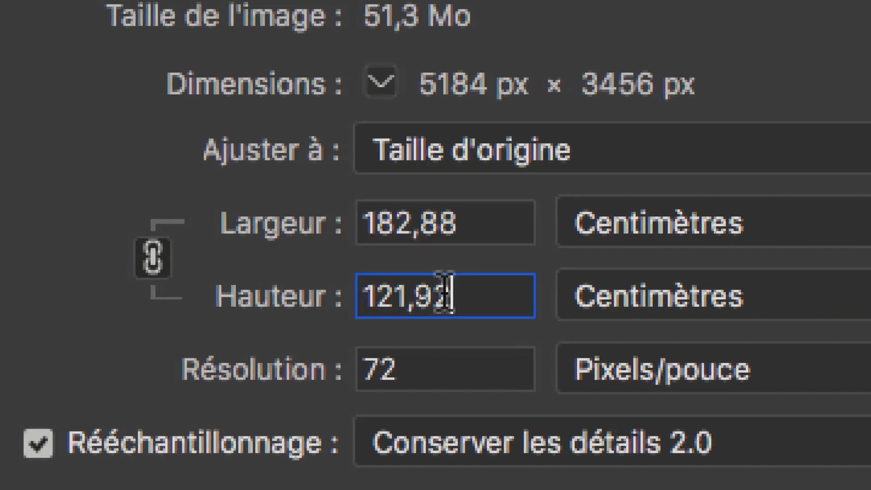
{"action": "left_click_drag", "start_coordinate": [444, 293], "coordinate": [340, 313]}
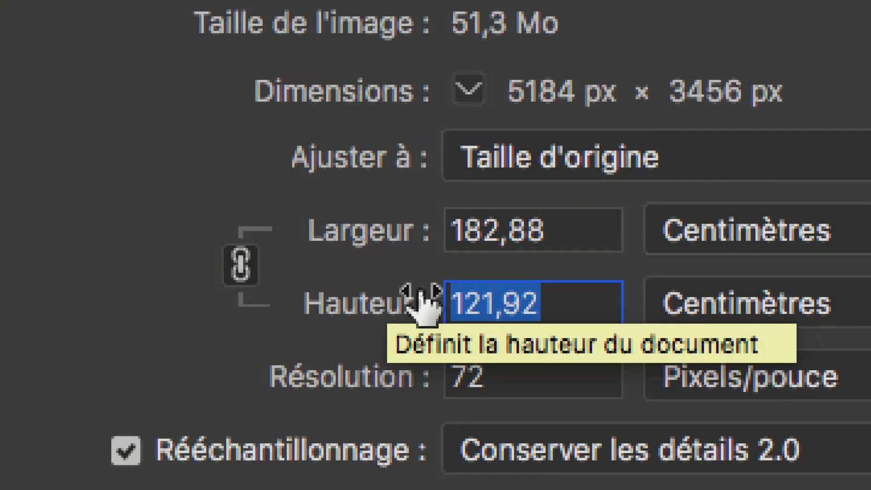
{"action": "double_click", "coordinate": [607, 243]}
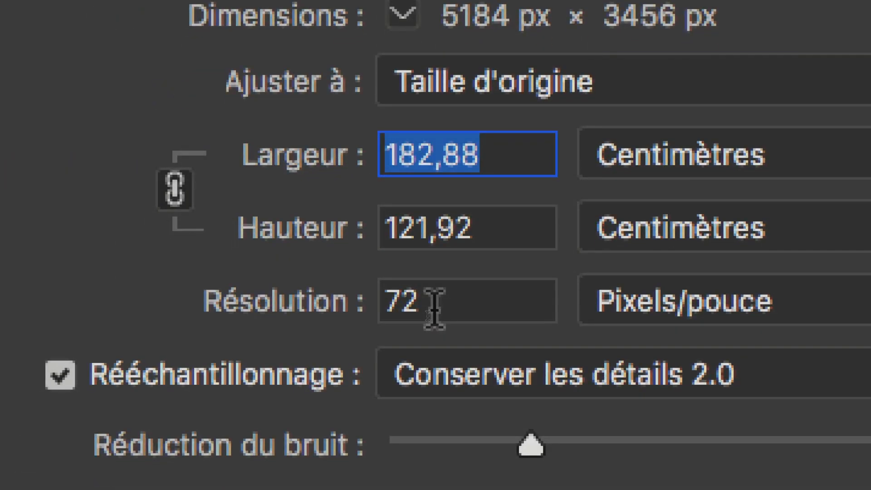
Check the resolution value again against the image's print dimensions
{"action": "left_click", "coordinate": [431, 301]}
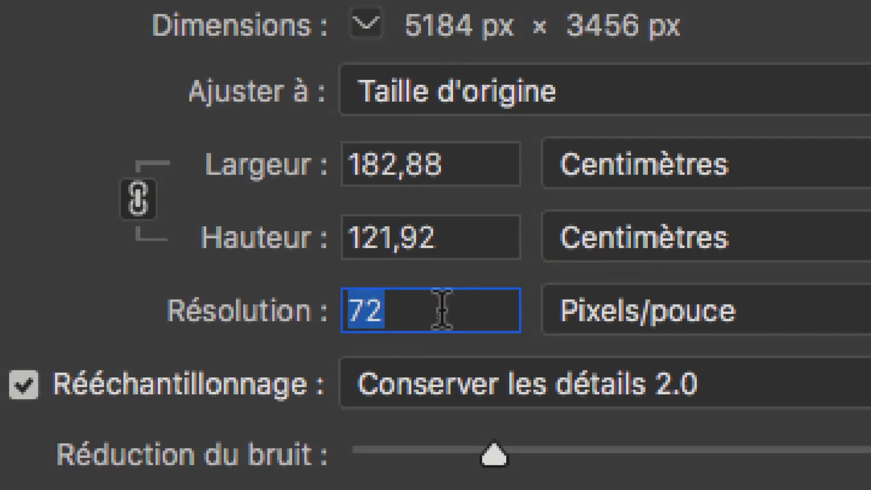
{"action": "left_click", "coordinate": [435, 311]}
{"action": "left_click_drag", "start_coordinate": [434, 311], "coordinate": [363, 307]}
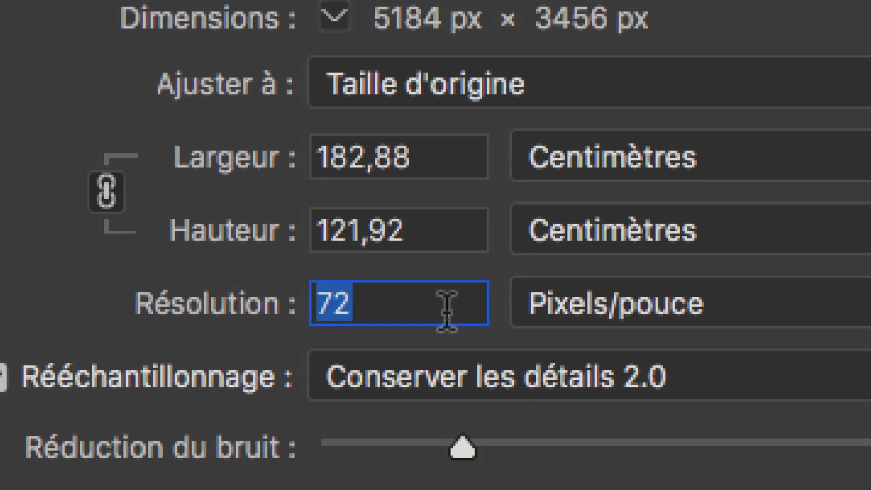
{"action": "left_click", "coordinate": [414, 276]}
{"action": "left_click_drag", "start_coordinate": [376, 276], "coordinate": [243, 280]}
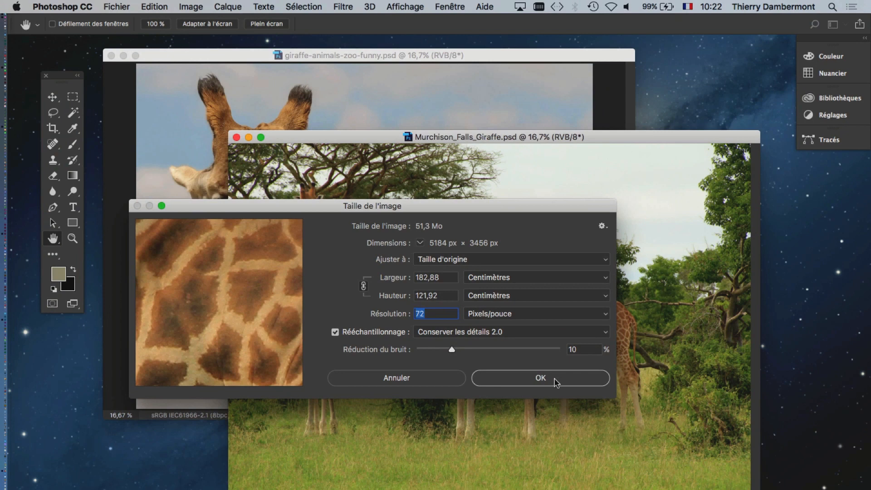
Accept the image size settings as they are and close Murchison_Falls_Giraffe.psd
{"action": "left_click", "coordinate": [556, 381]}
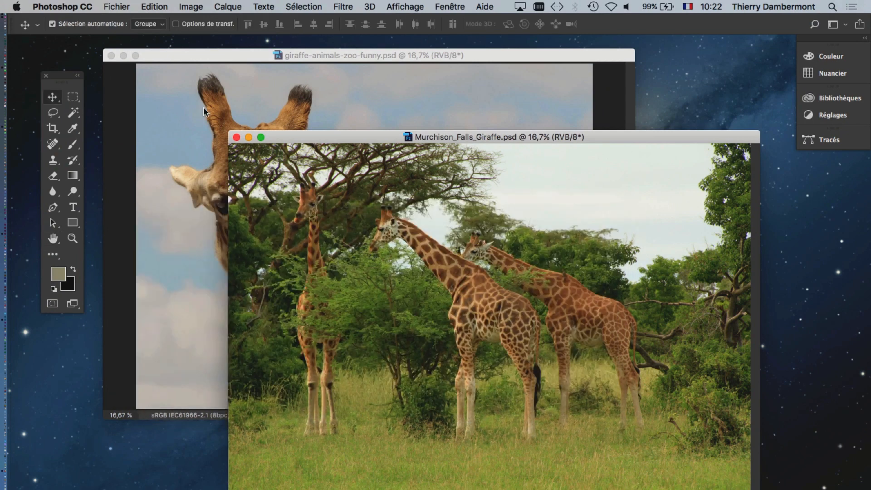
{"action": "left_click_drag", "start_coordinate": [294, 138], "coordinate": [309, 130]}
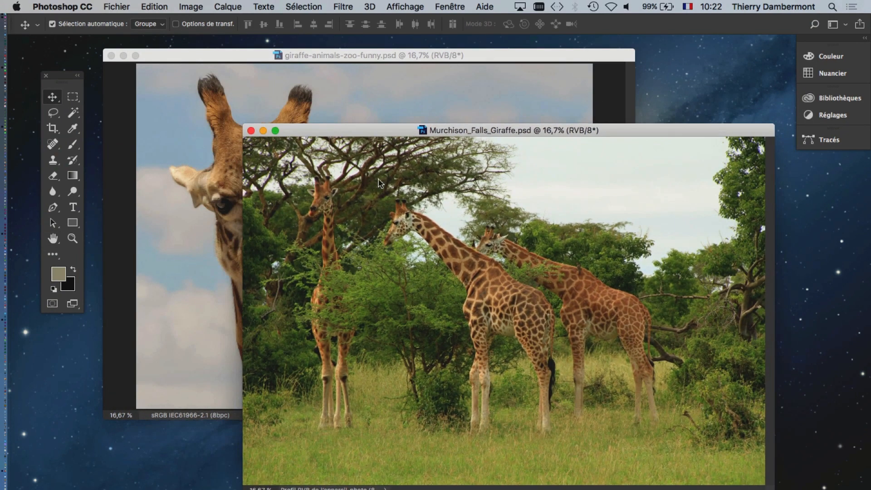
{"action": "left_click", "coordinate": [250, 131]}
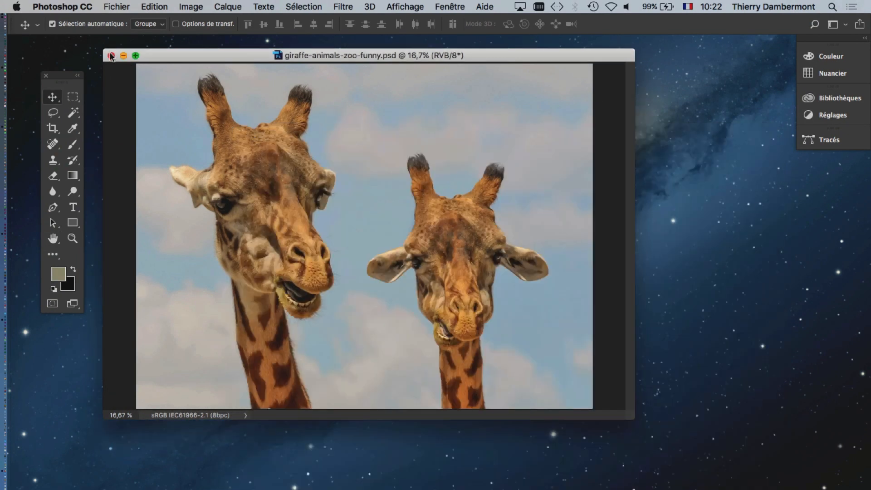
Close giraffe-animals-zoo-funny.psd and switch to the InDesign document
{"action": "left_click", "coordinate": [124, 55]}
{"action": "key", "text": "super+Tab"}
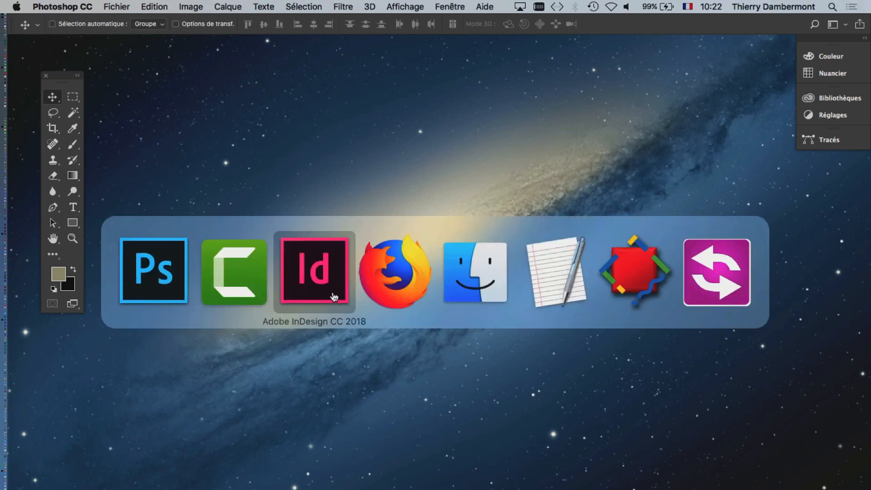
{"action": "left_click", "coordinate": [335, 299]}
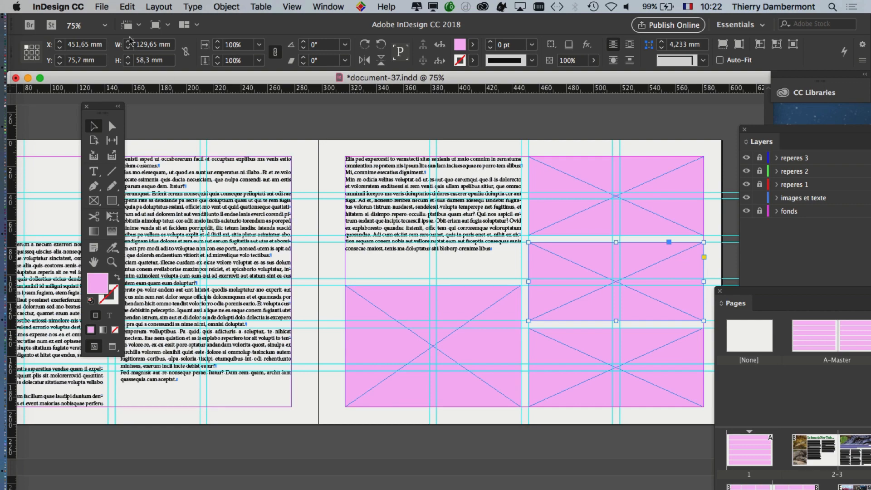
Start placing images and browse to the Links folder inside Dossier document-35
{"action": "left_click", "coordinate": [103, 7]}
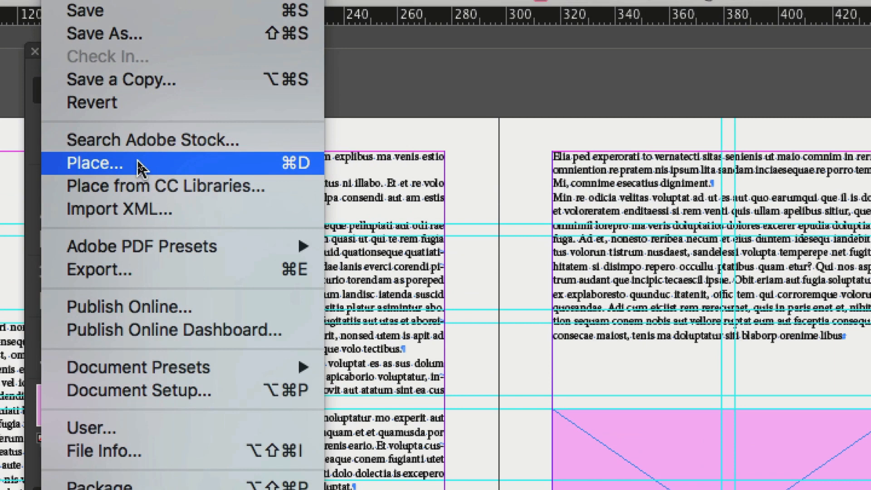
{"action": "left_click", "coordinate": [142, 168]}
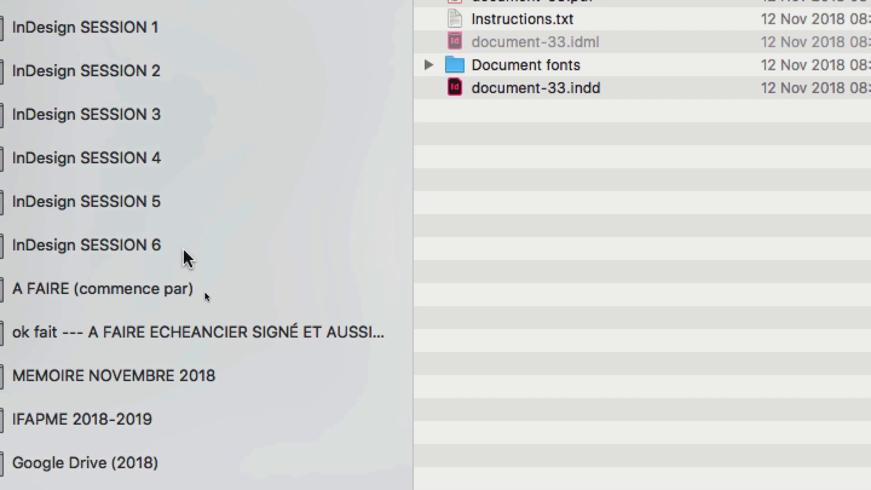
{"action": "left_click", "coordinate": [190, 427]}
{"action": "double_click", "coordinate": [287, 30]}
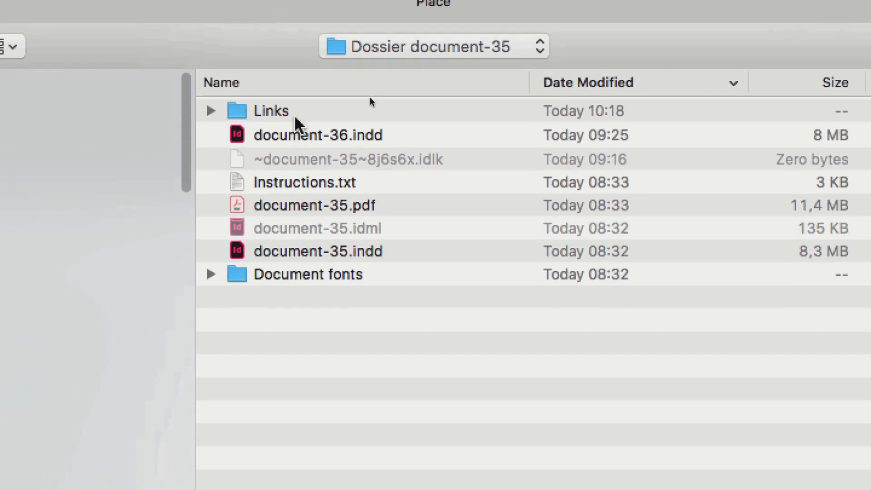
{"action": "double_click", "coordinate": [296, 118]}
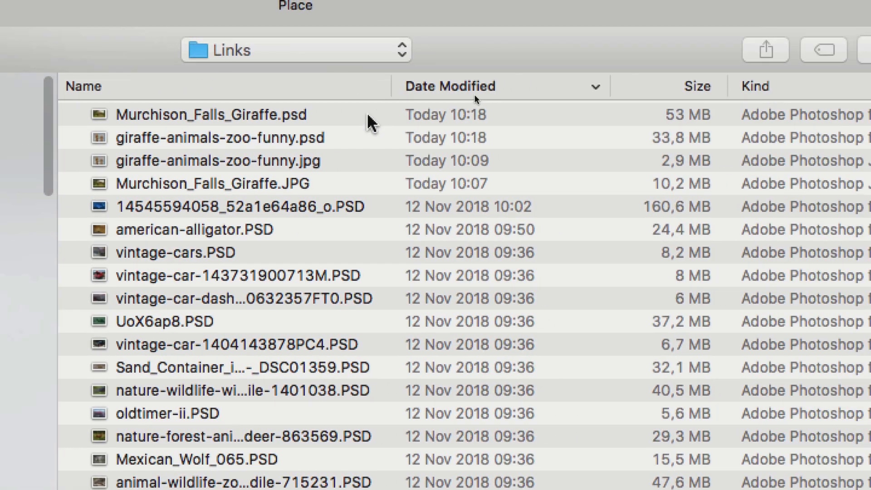
Load Murchison_Falls_Giraffe.psd and giraffe-animals-zoo-funny.psd together for placing
{"action": "left_click", "coordinate": [368, 117]}
{"action": "left_click", "coordinate": [359, 136]}
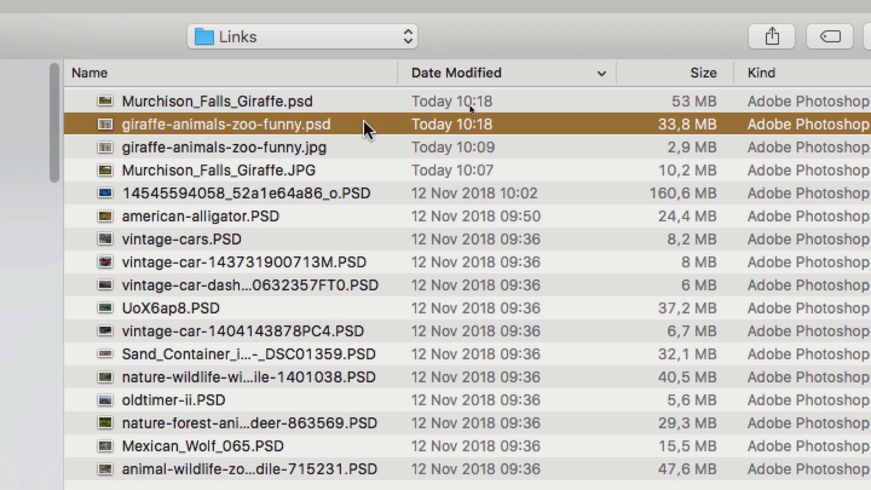
{"action": "left_click", "coordinate": [360, 116]}
{"action": "left_click", "coordinate": [354, 136], "text": "shift"}
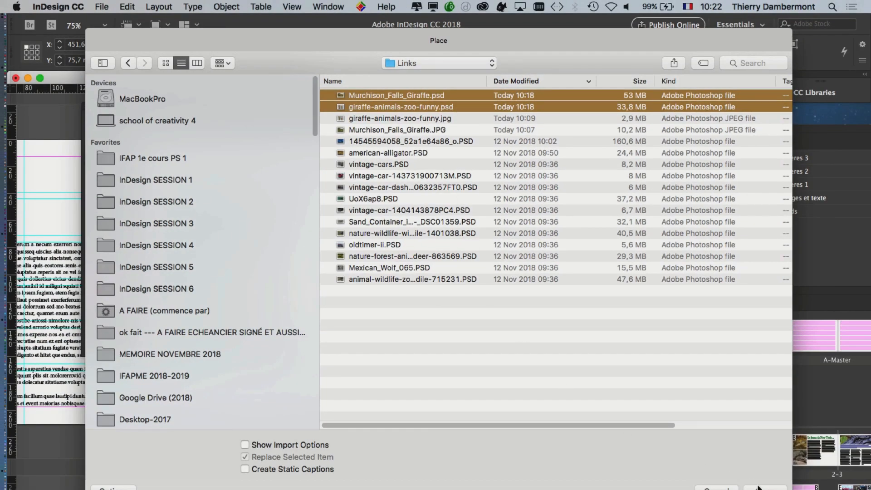
{"action": "left_click", "coordinate": [758, 488]}
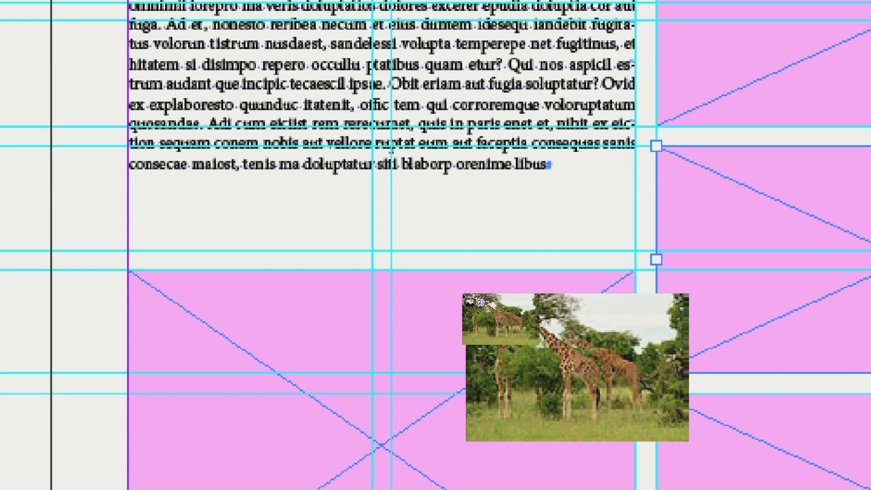
Cycle through the two loaded giraffe images to preview which one will be placed first
{"action": "key", "text": "Right"}
{"action": "key", "text": "Right"}
{"action": "key", "text": "Right"}
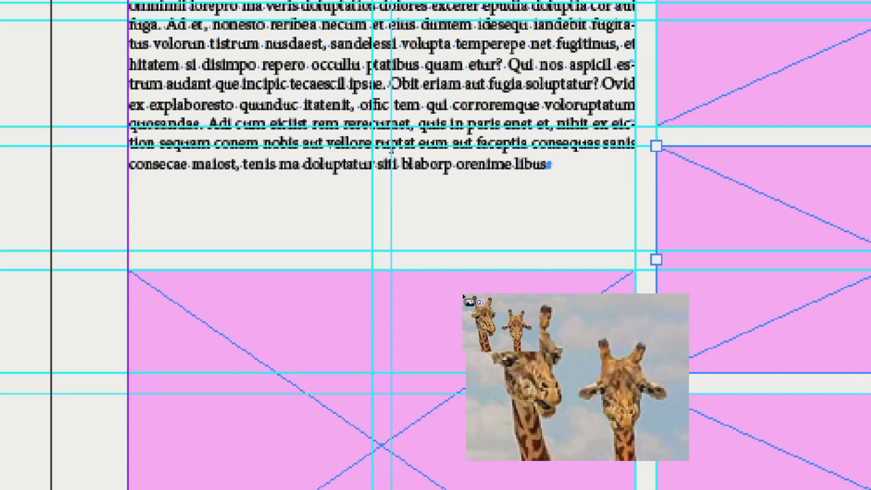
{"action": "key", "text": "Right"}
{"action": "key", "text": "Right"}
{"action": "key", "text": "Right"}
{"action": "key", "text": "Right"}
{"action": "key", "text": "Right"}
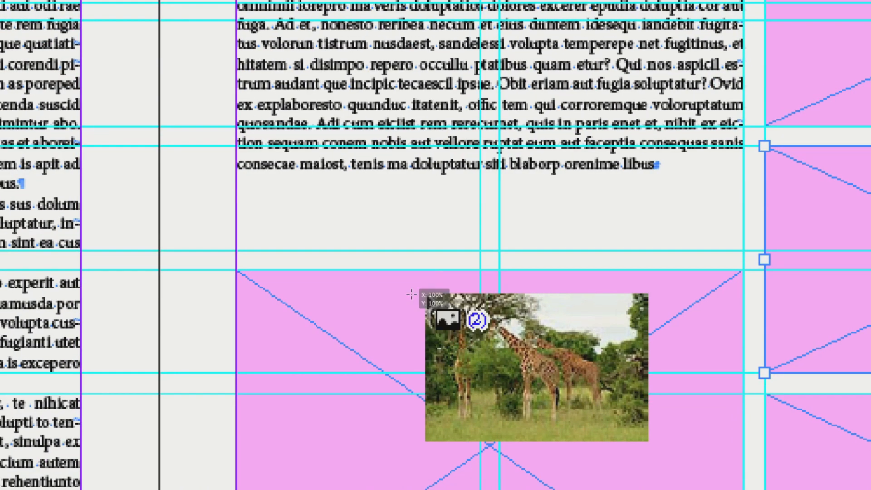
Place Murchison_Falls_Giraffe.psd in the frame below the text and giraffe-animals-zoo-funny.psd in the uppermost frame of the adjacent column
{"action": "left_click_drag", "start_coordinate": [302, 294], "coordinate": [302, 294]}
{"action": "left_click_drag", "start_coordinate": [410, 294], "coordinate": [423, 293]}
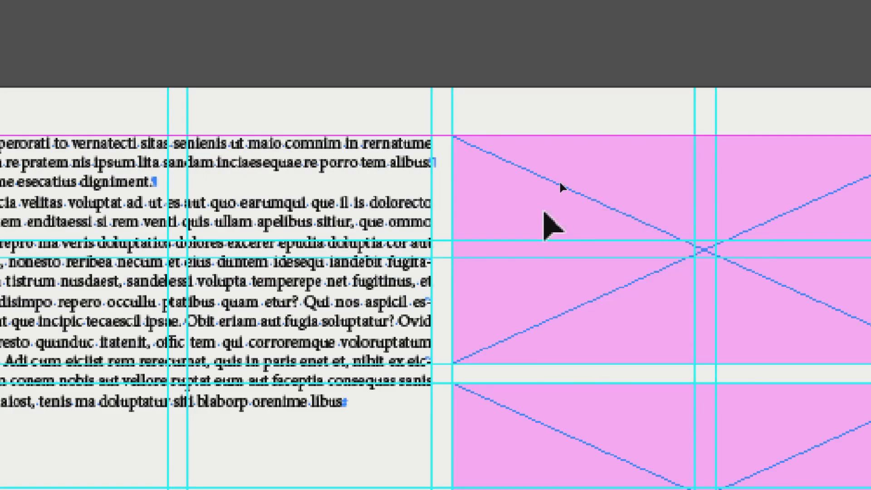
{"action": "left_click", "coordinate": [569, 114]}
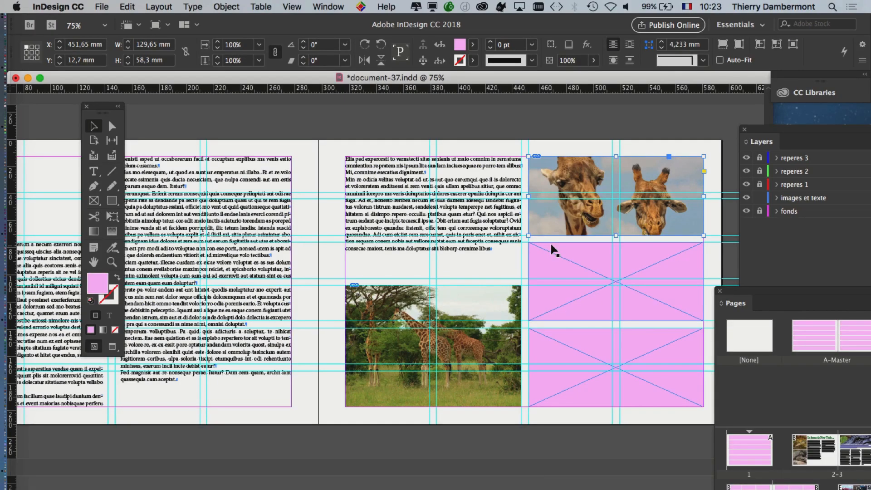
Select the Murchison_Falls_Giraffe.psd photo below the text and show its link information
{"action": "scroll", "coordinate": [493, 344], "scroll_direction": "up", "scroll_amount": 3}
{"action": "scroll", "coordinate": [294, 277], "scroll_direction": "up", "scroll_amount": 1}
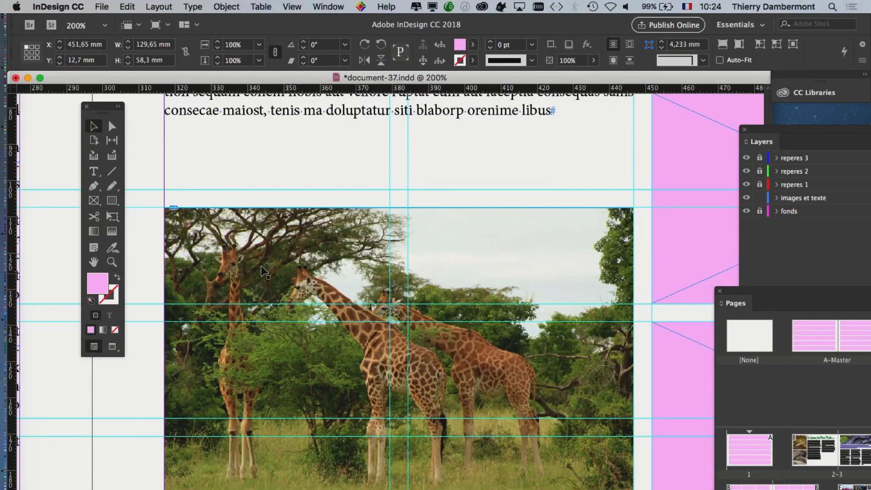
{"action": "left_click", "coordinate": [229, 253]}
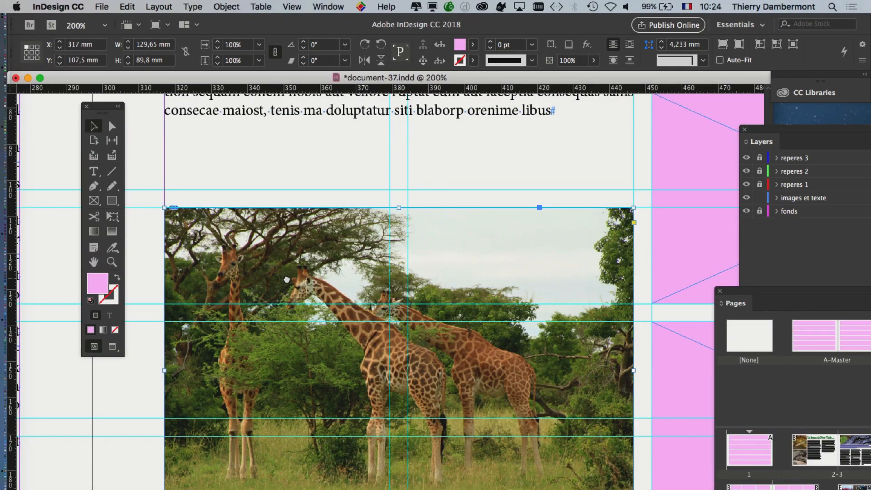
{"action": "scroll", "coordinate": [287, 280], "scroll_direction": "down", "scroll_amount": 3}
{"action": "scroll", "coordinate": [287, 280], "scroll_direction": "right", "scroll_amount": 1}
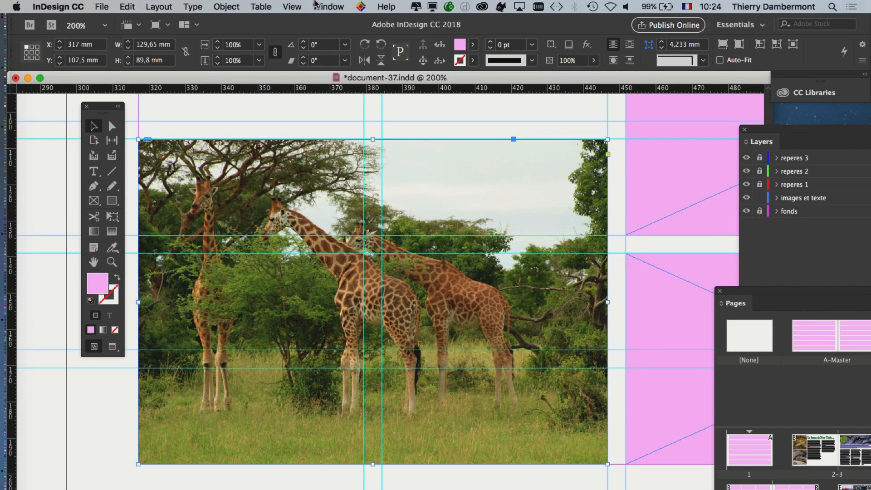
{"action": "left_click", "coordinate": [325, 6]}
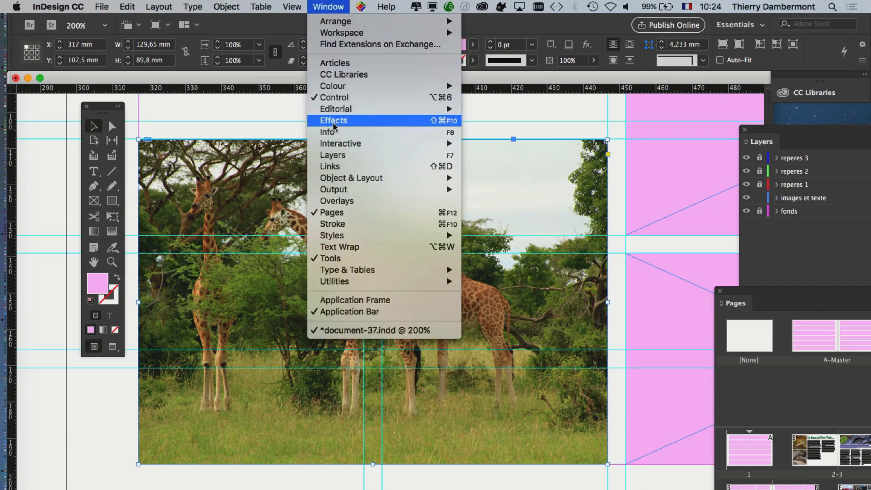
{"action": "left_click", "coordinate": [340, 167]}
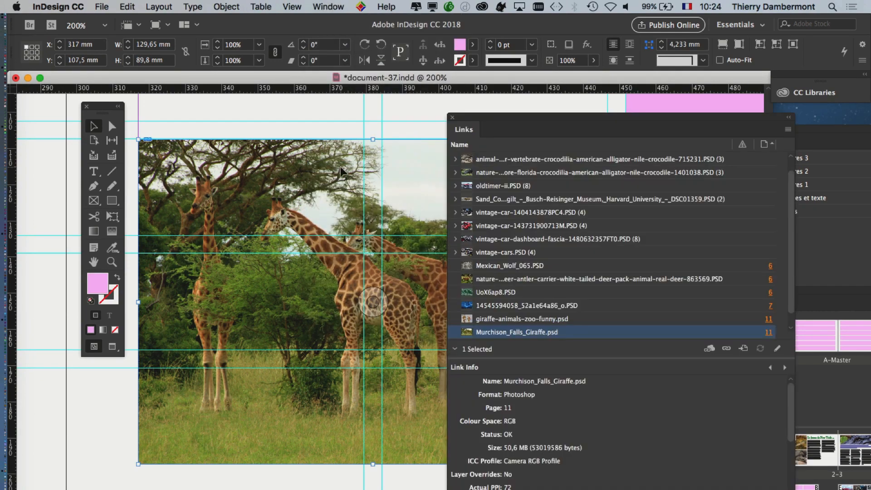
{"action": "left_click_drag", "start_coordinate": [508, 121], "coordinate": [561, 66]}
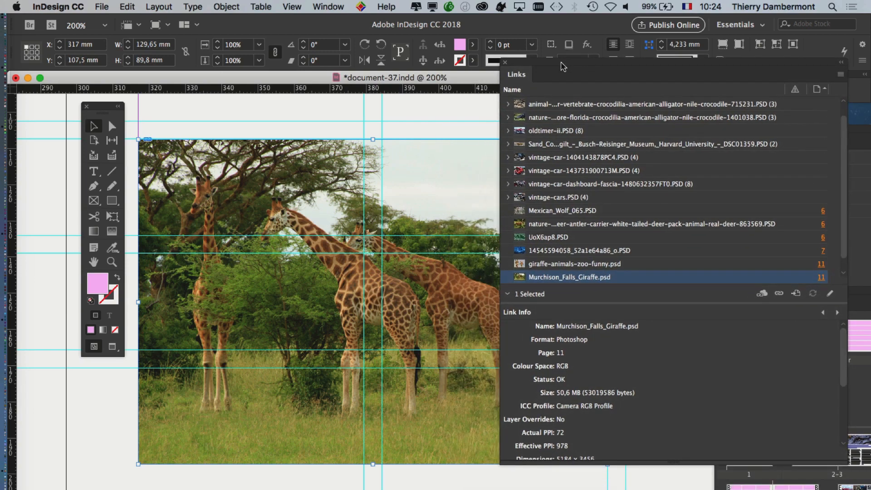
Hide the link details, look through the document's linked files and keep the Murchison Falls photo selected
{"action": "left_click", "coordinate": [507, 293]}
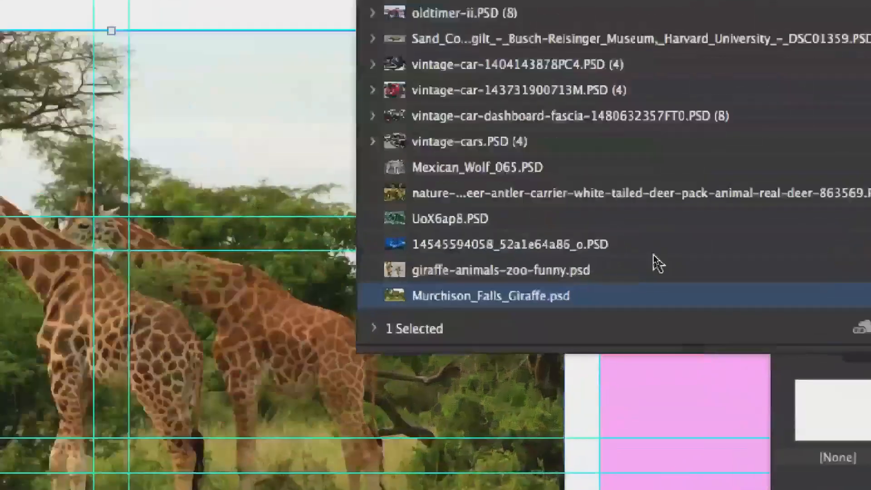
{"action": "scroll", "coordinate": [635, 121], "scroll_direction": "up", "scroll_amount": 1}
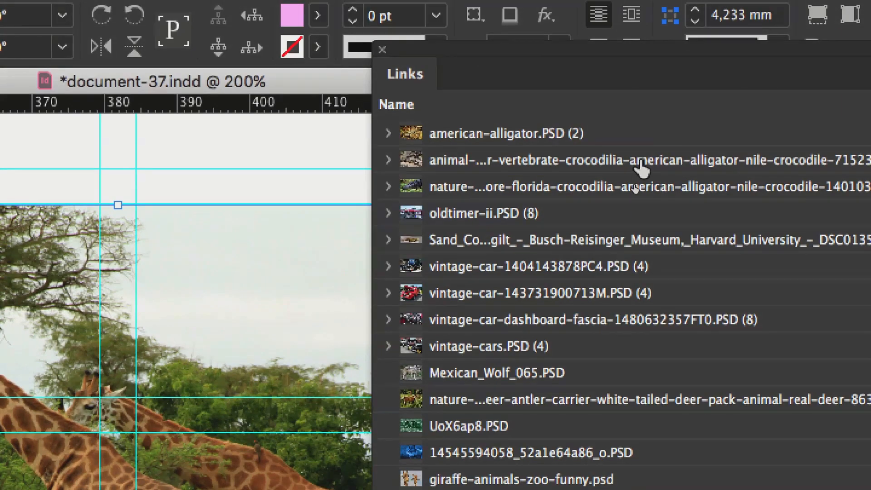
{"action": "scroll", "coordinate": [639, 162], "scroll_direction": "down", "scroll_amount": 1}
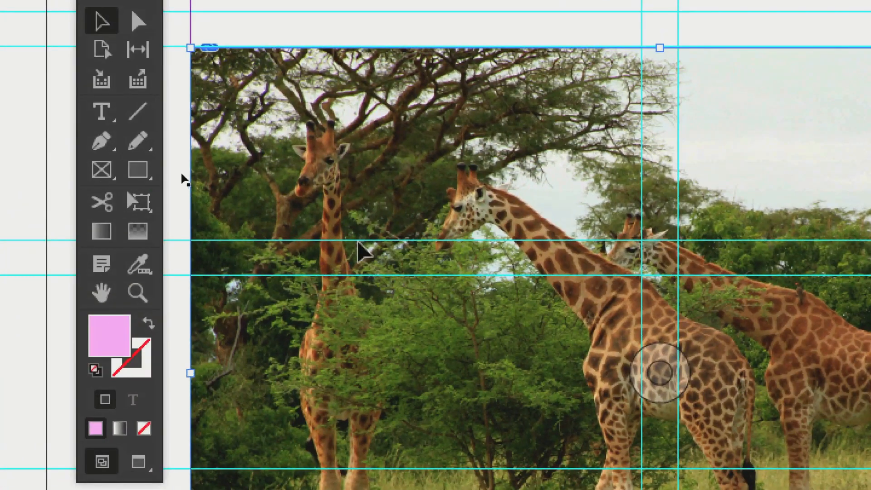
{"action": "left_click", "coordinate": [292, 165]}
{"action": "left_click", "coordinate": [294, 178]}
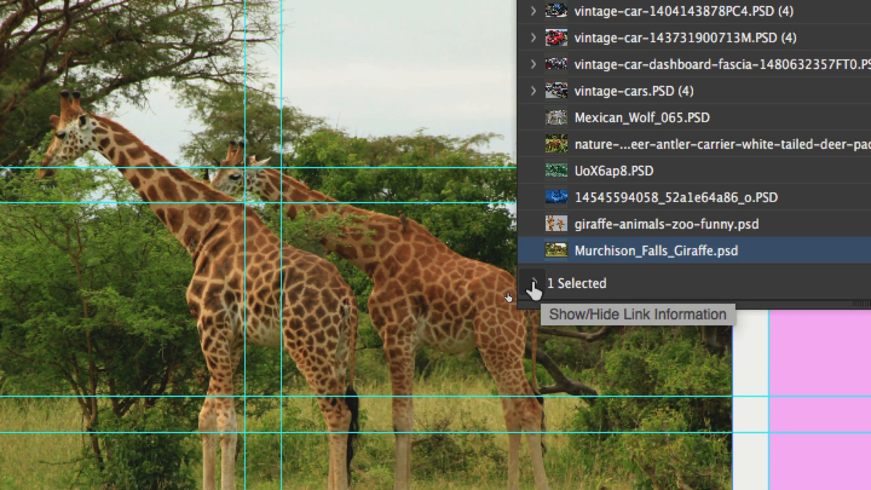
Show the link details of Murchison_Falls_Giraffe.psd again and compare its actual and effective PPI, keeping the photo in view
{"action": "left_click", "coordinate": [532, 281]}
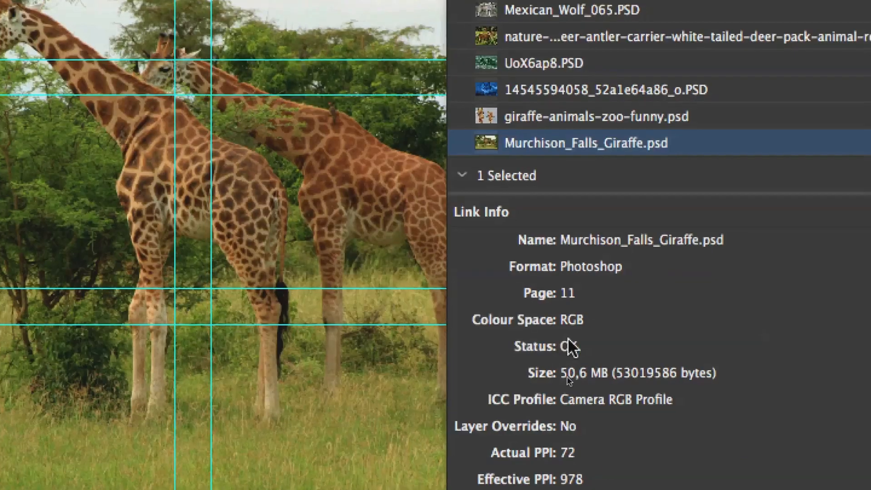
{"action": "scroll", "coordinate": [582, 333], "scroll_direction": "down", "scroll_amount": 2}
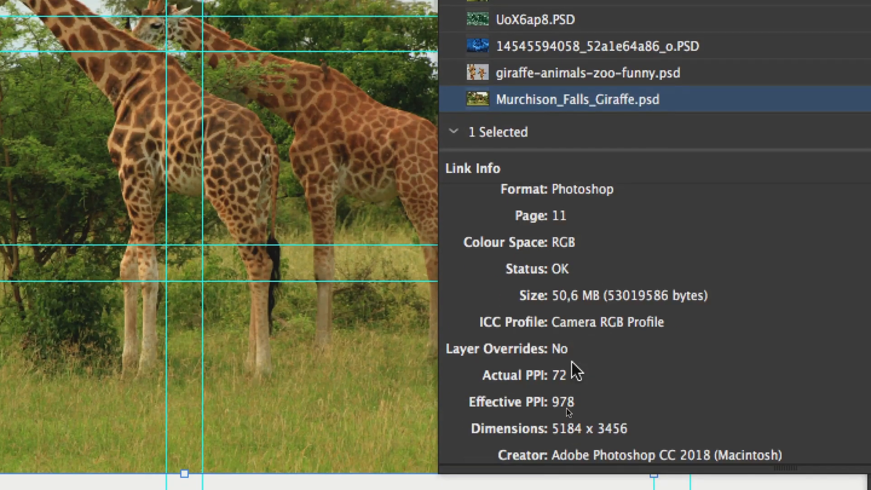
{"action": "scroll", "coordinate": [572, 362], "scroll_direction": "down", "scroll_amount": 1}
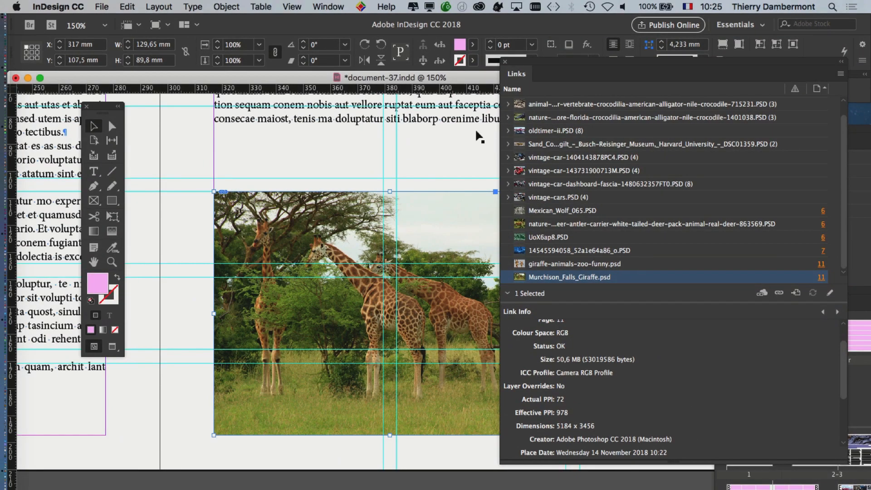
{"action": "left_click_drag", "start_coordinate": [541, 61], "coordinate": [623, 83]}
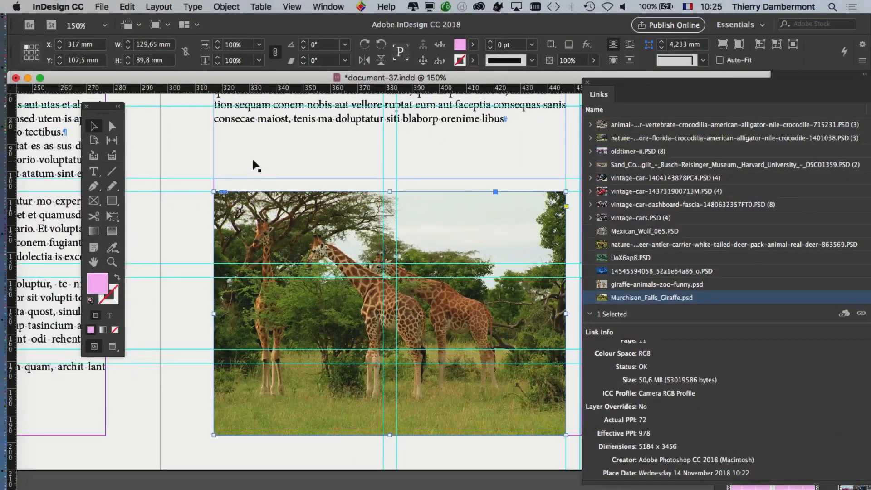
{"action": "left_click_drag", "start_coordinate": [621, 83], "coordinate": [494, 37]}
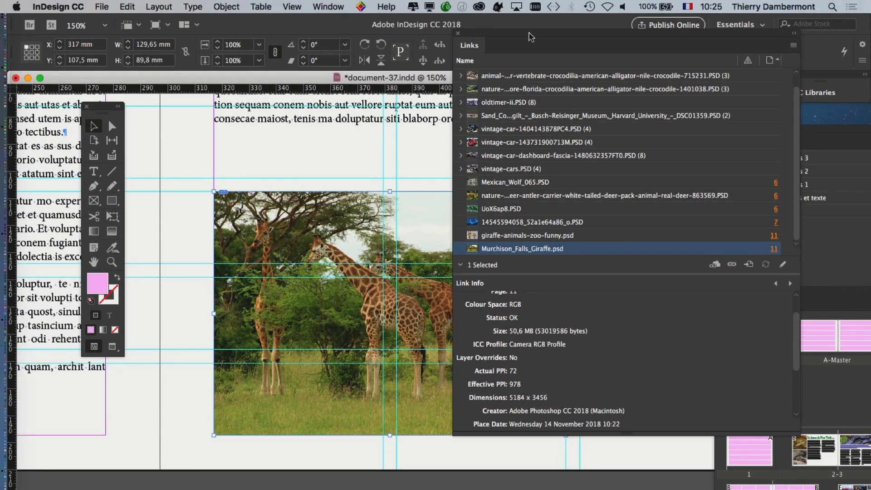
Select the giraffe-animals-zoo-funny.psd photo, examine its ICC profile, actual PPI and effective PPI, and close the link information
{"action": "left_click_drag", "start_coordinate": [668, 34], "coordinate": [383, 194]}
{"action": "scroll", "coordinate": [606, 229], "scroll_direction": "up", "scroll_amount": 10}
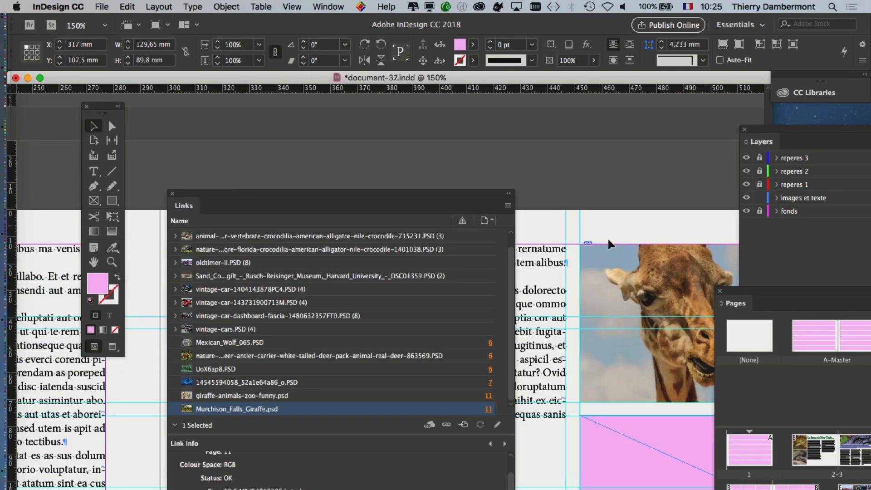
{"action": "left_click", "coordinate": [612, 264]}
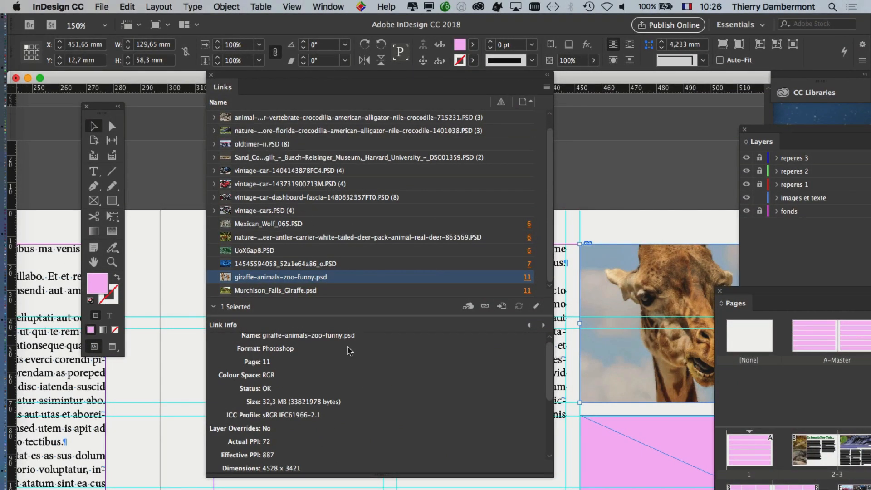
{"action": "scroll", "coordinate": [372, 384], "scroll_direction": "down", "scroll_amount": 1}
{"action": "scroll", "coordinate": [372, 384], "scroll_direction": "down", "scroll_amount": 5}
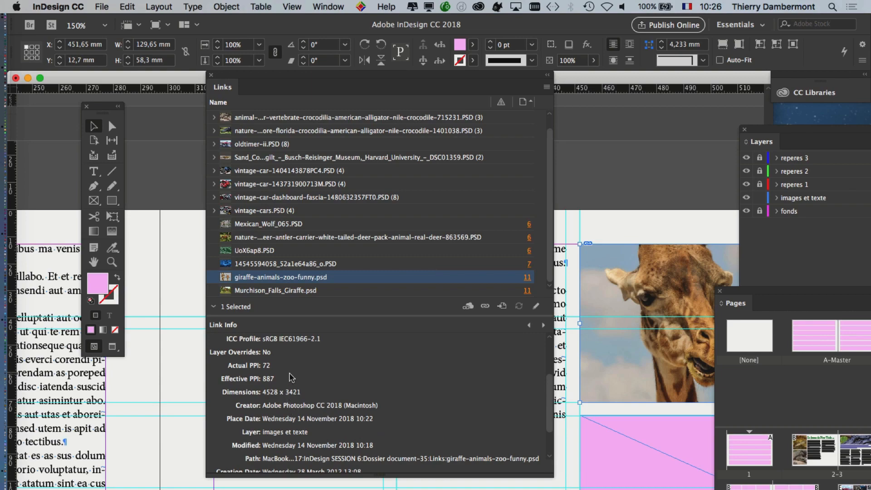
{"action": "scroll", "coordinate": [291, 377], "scroll_direction": "up", "scroll_amount": 1}
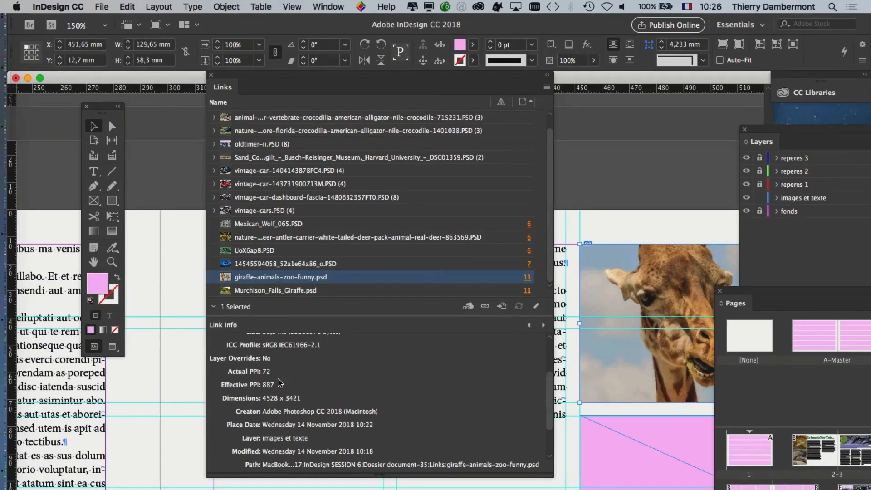
{"action": "left_click", "coordinate": [210, 76]}
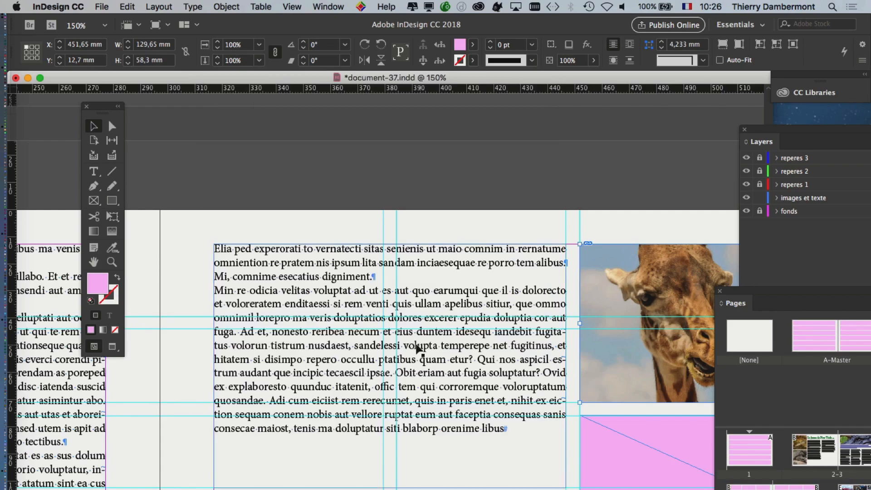
{"action": "key", "text": "super+minus"}
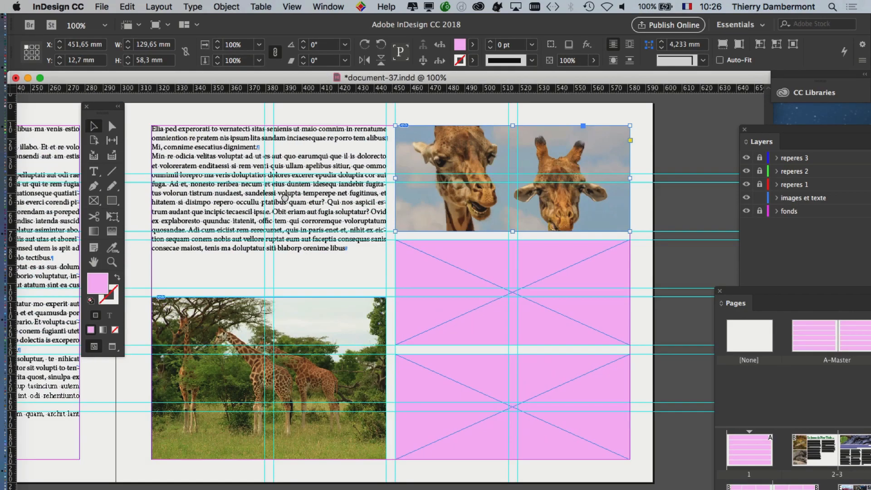